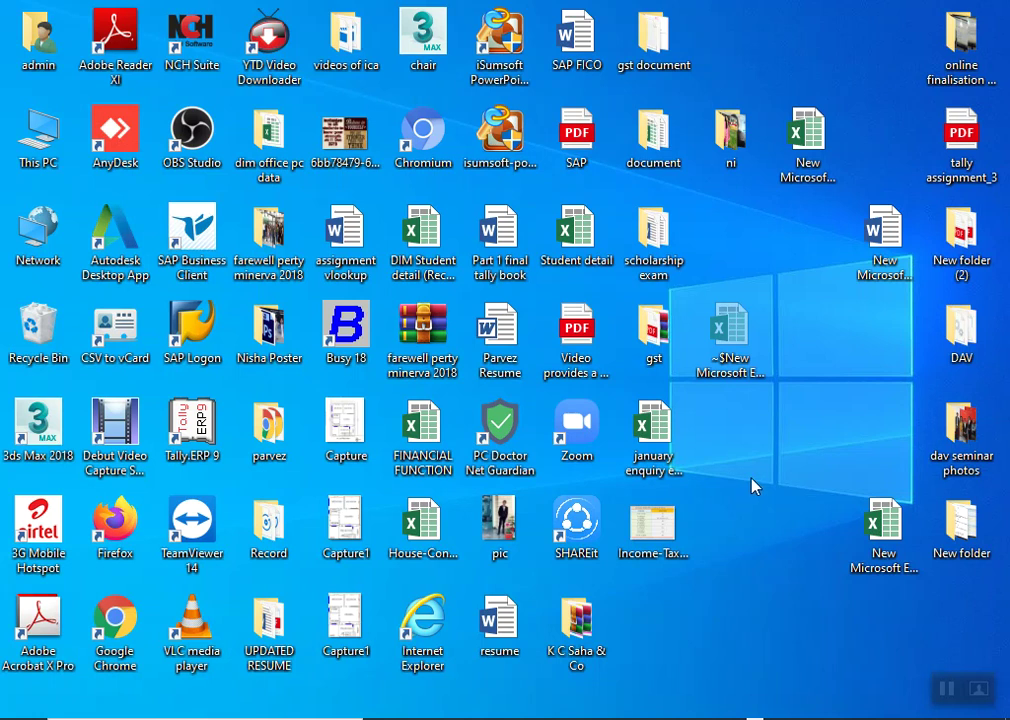
Step: Create a new PowerPoint presentation on the desktop, keep its default name, and open it
right_click(754, 484)
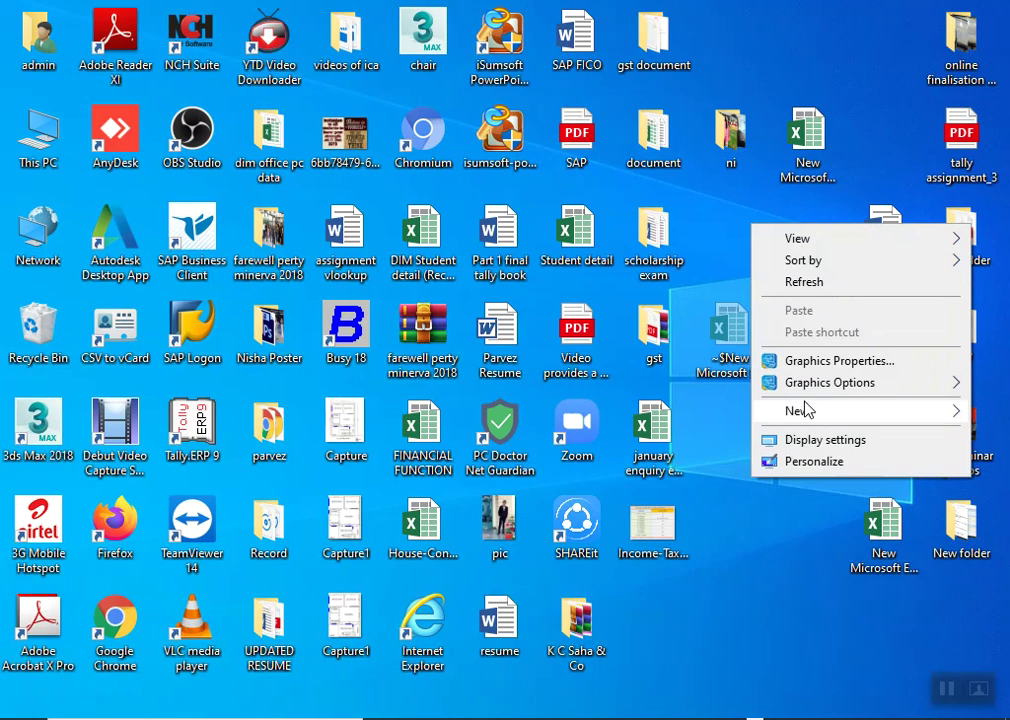
mouse_move(800, 411)
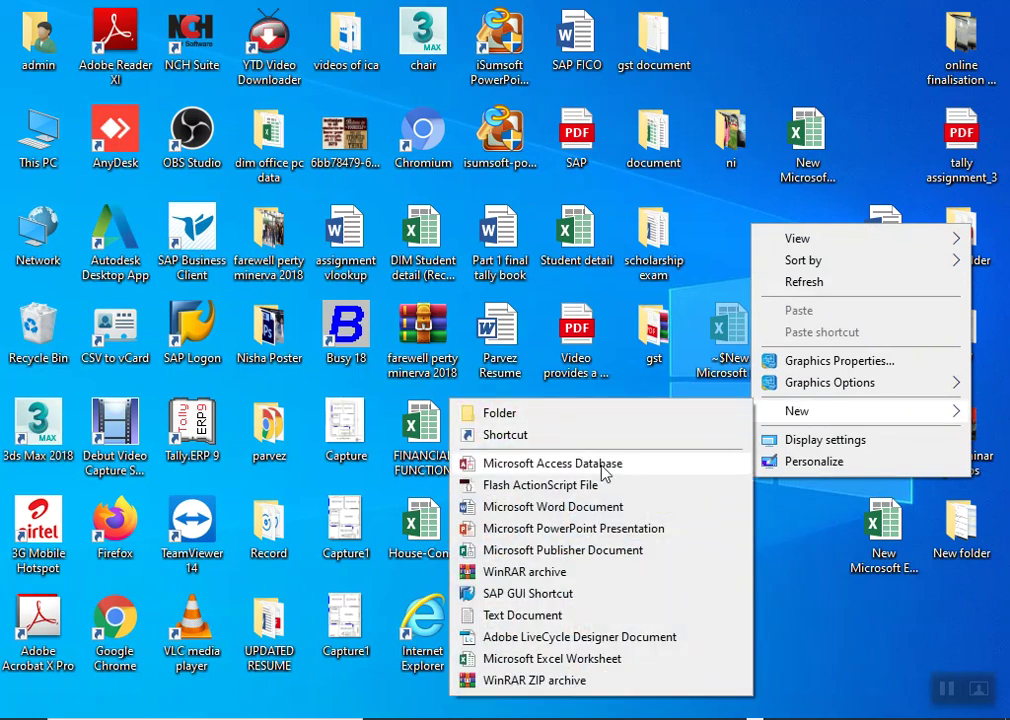
left_click(557, 529)
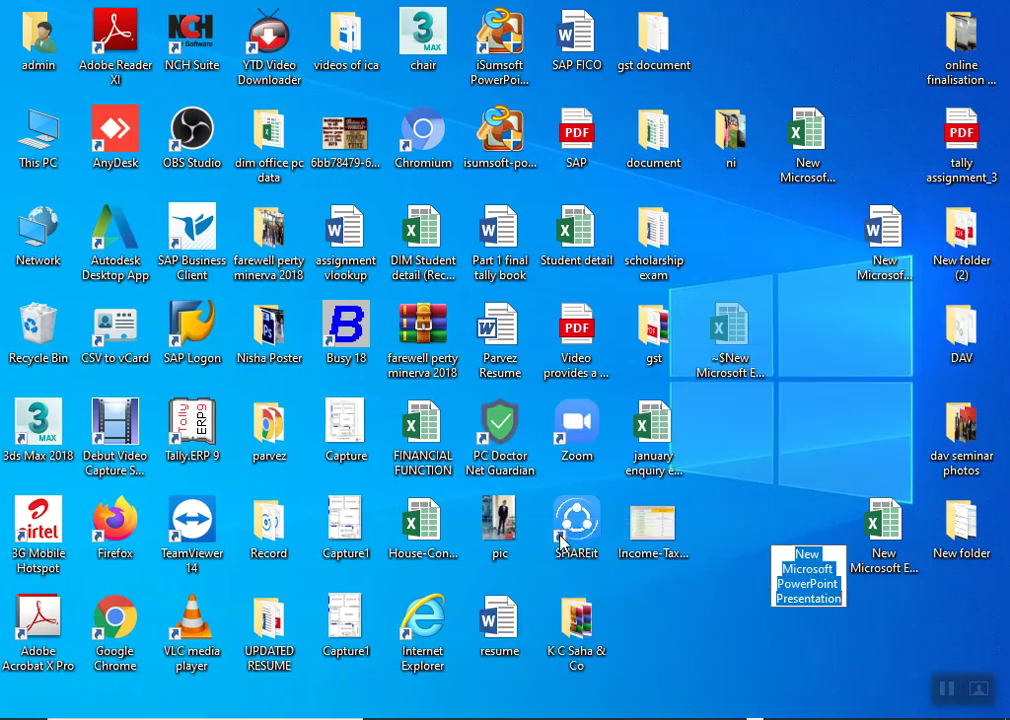
left_click(815, 543)
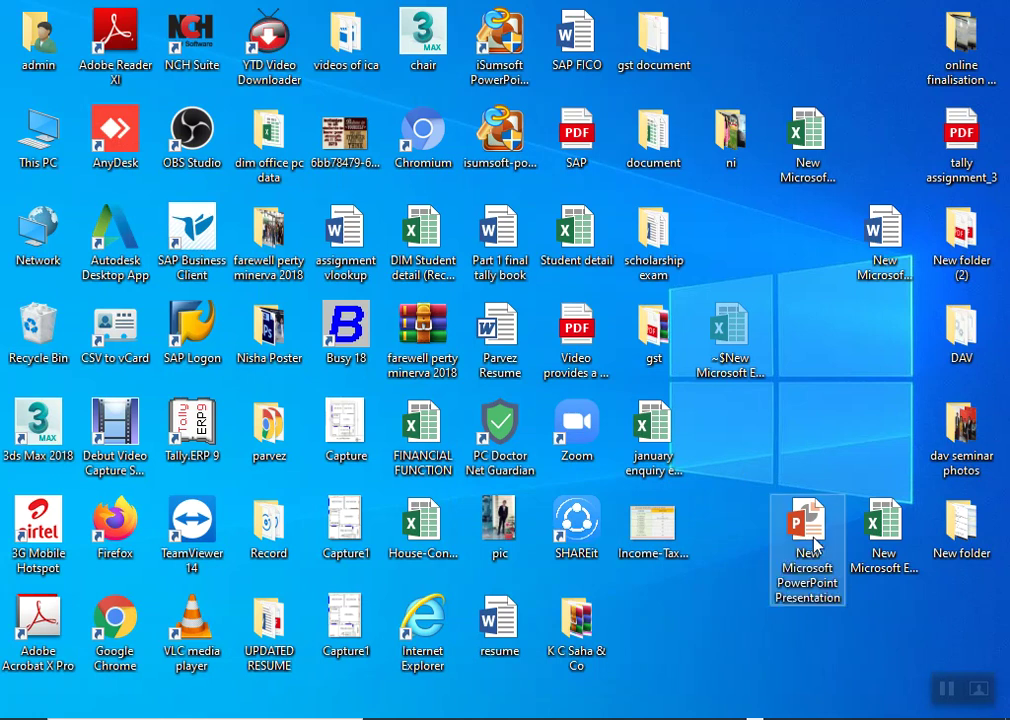
double_click(815, 543)
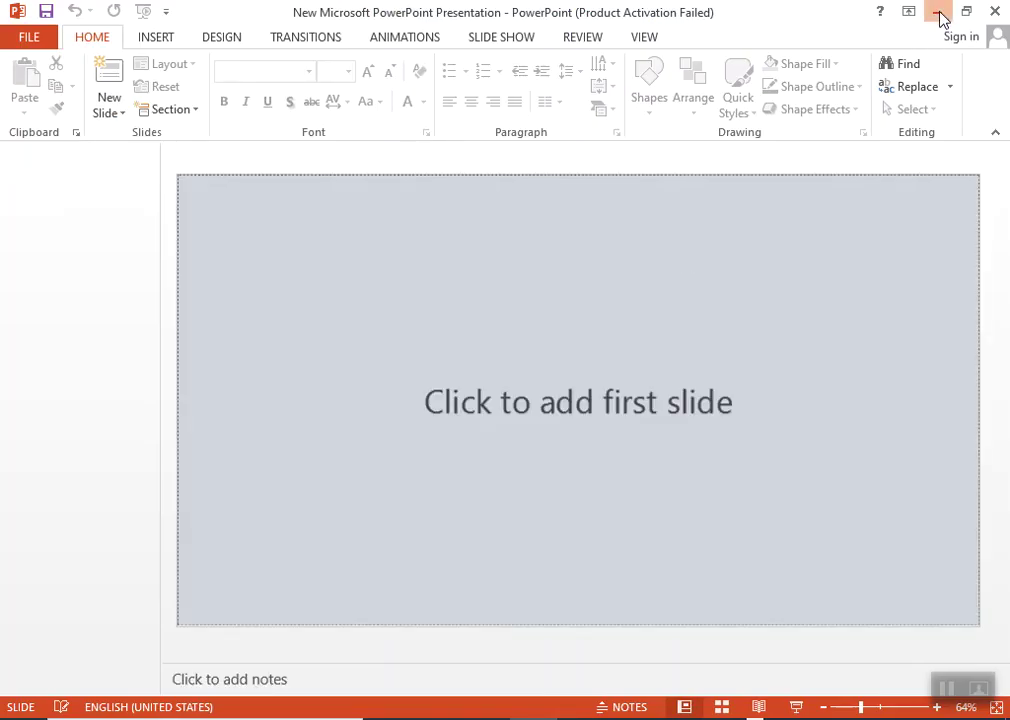
left_click(940, 14)
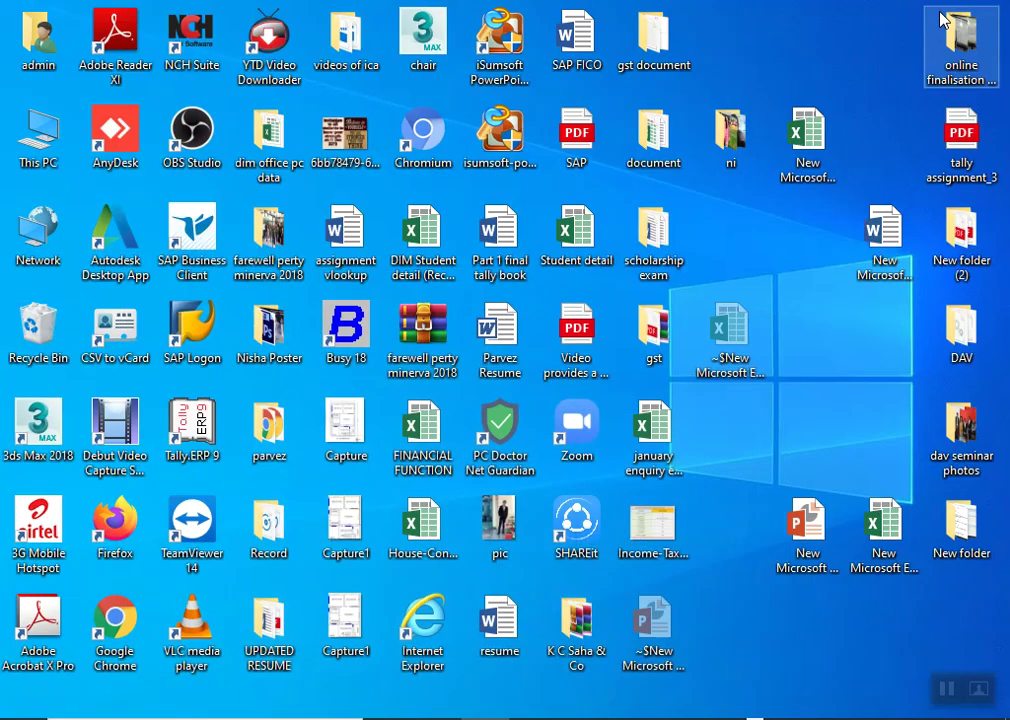
key("super+r")
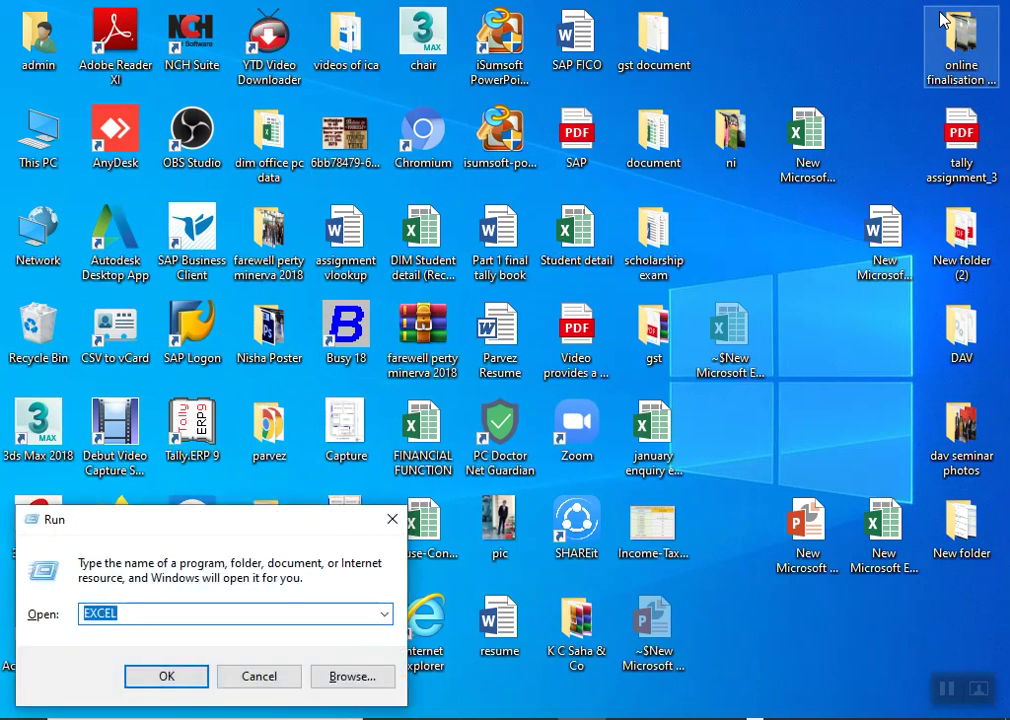
type("pow")
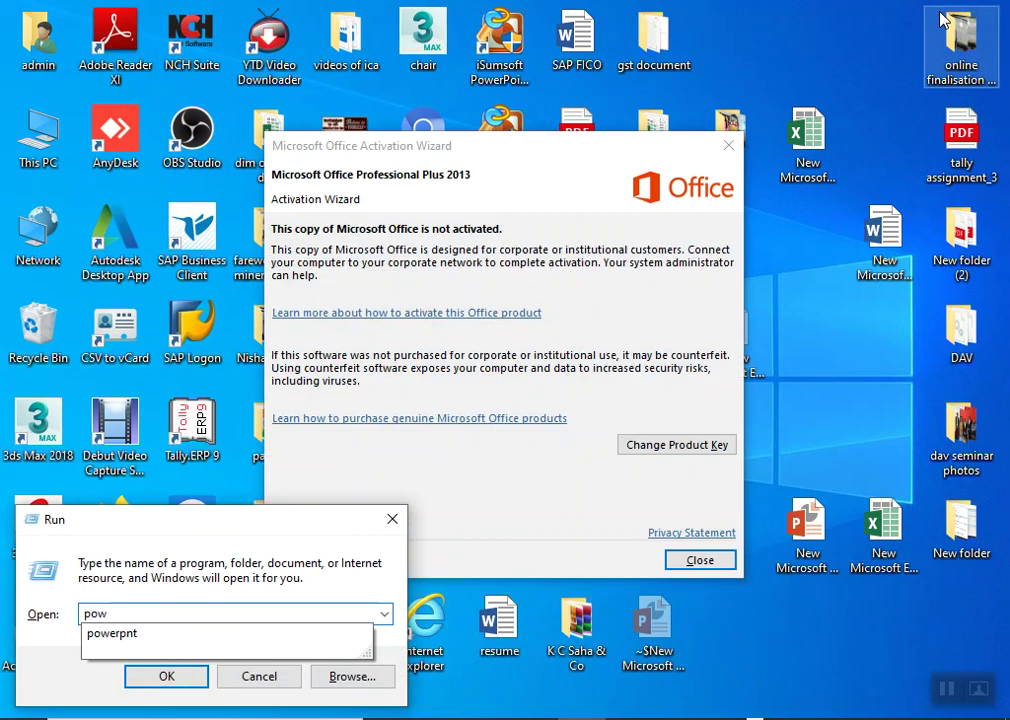
key("Down")
key("Return")
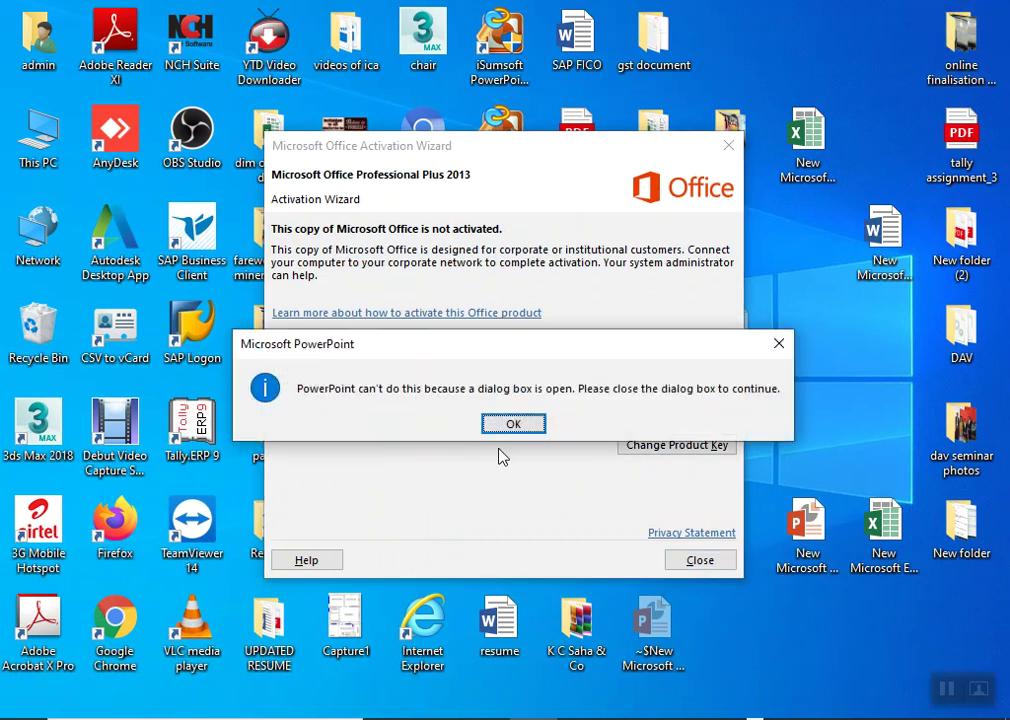
left_click(507, 431)
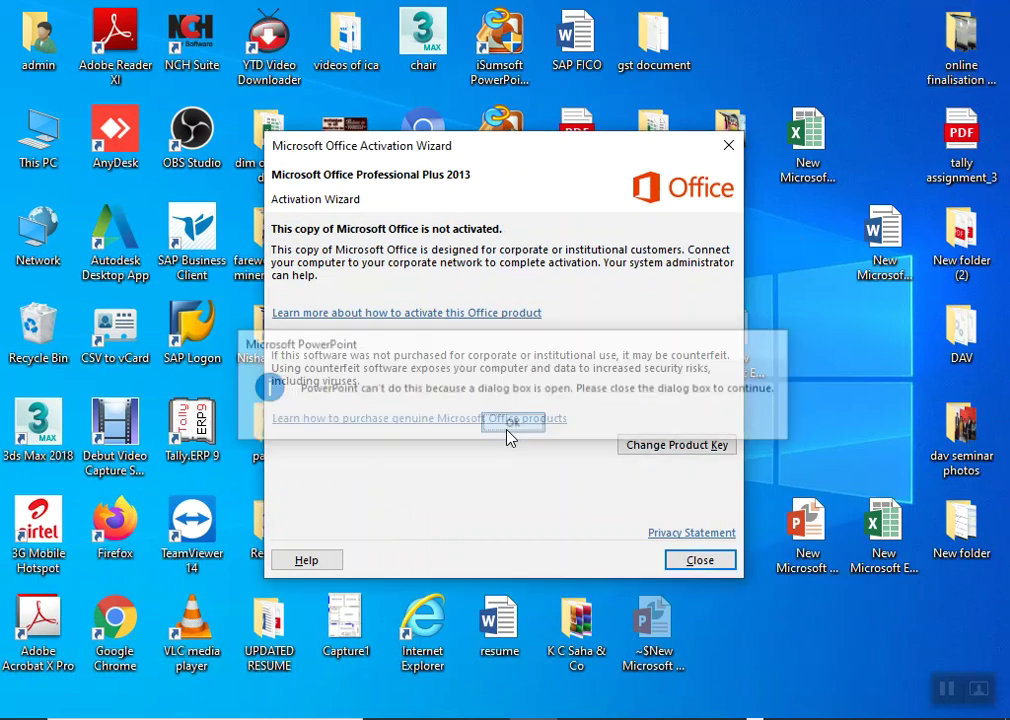
left_click(728, 147)
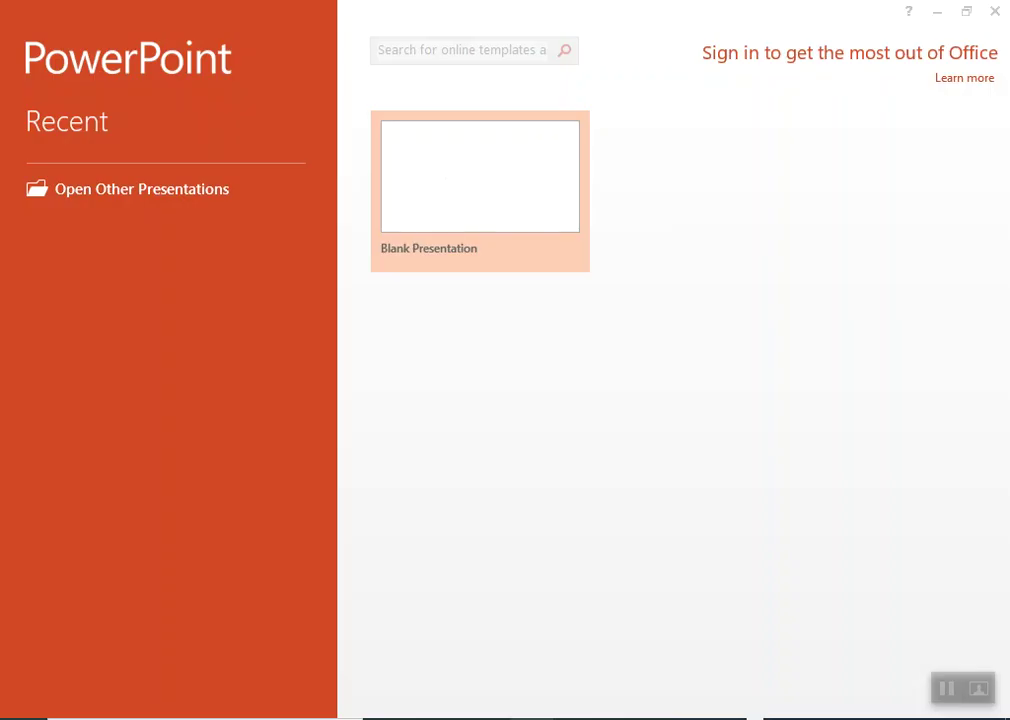
left_click(455, 194)
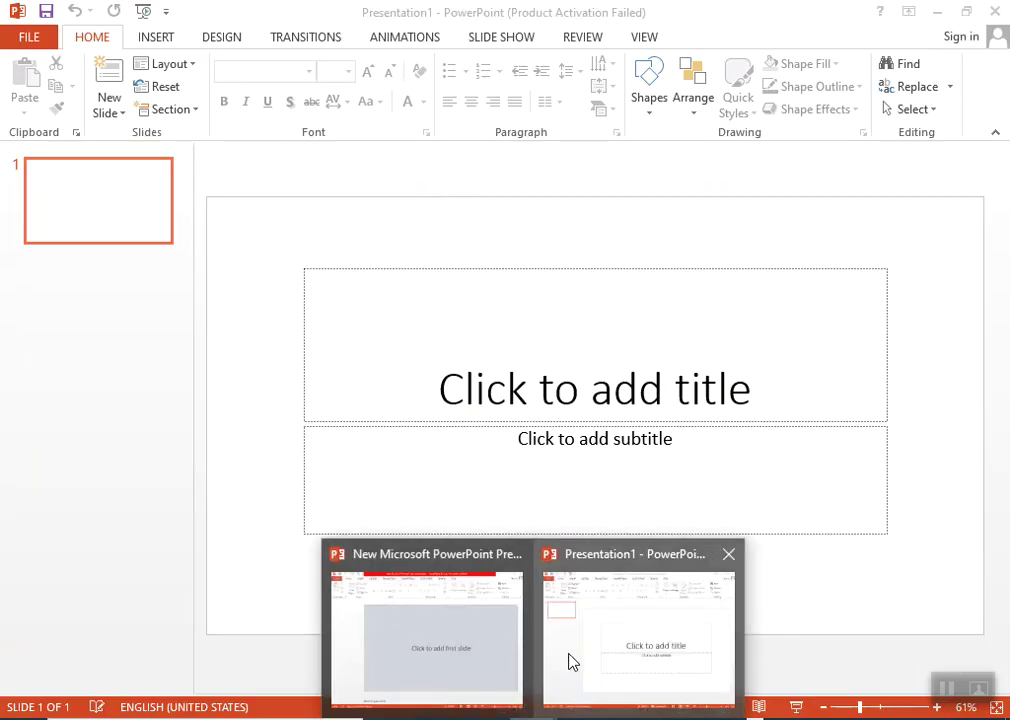
left_click(609, 652)
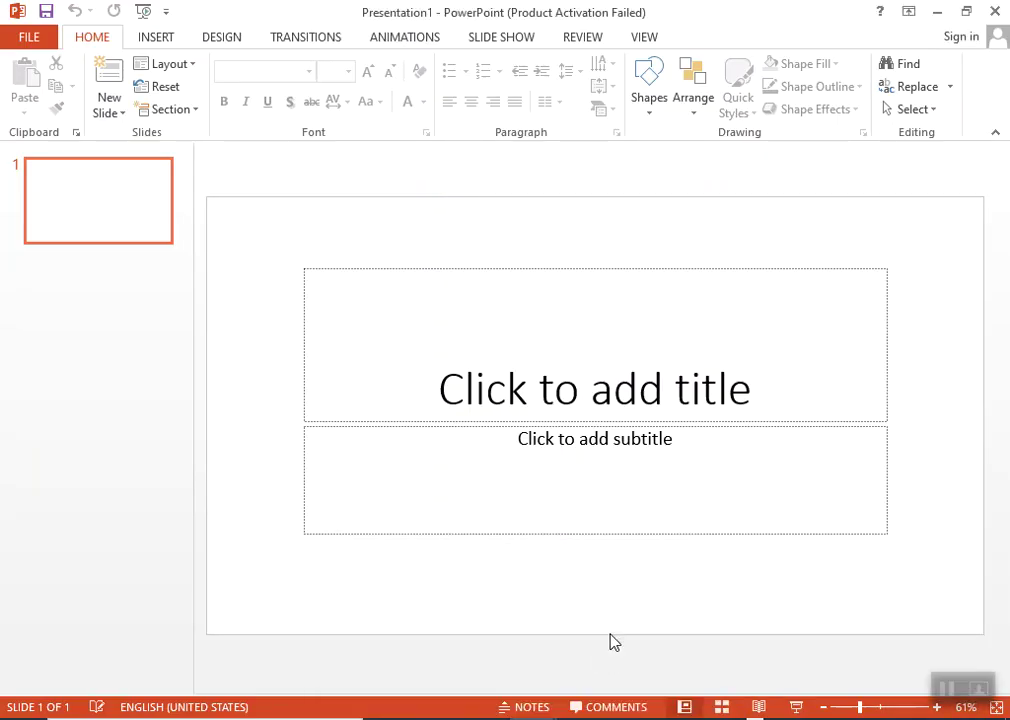
left_click(995, 11)
key("alt+Tab")
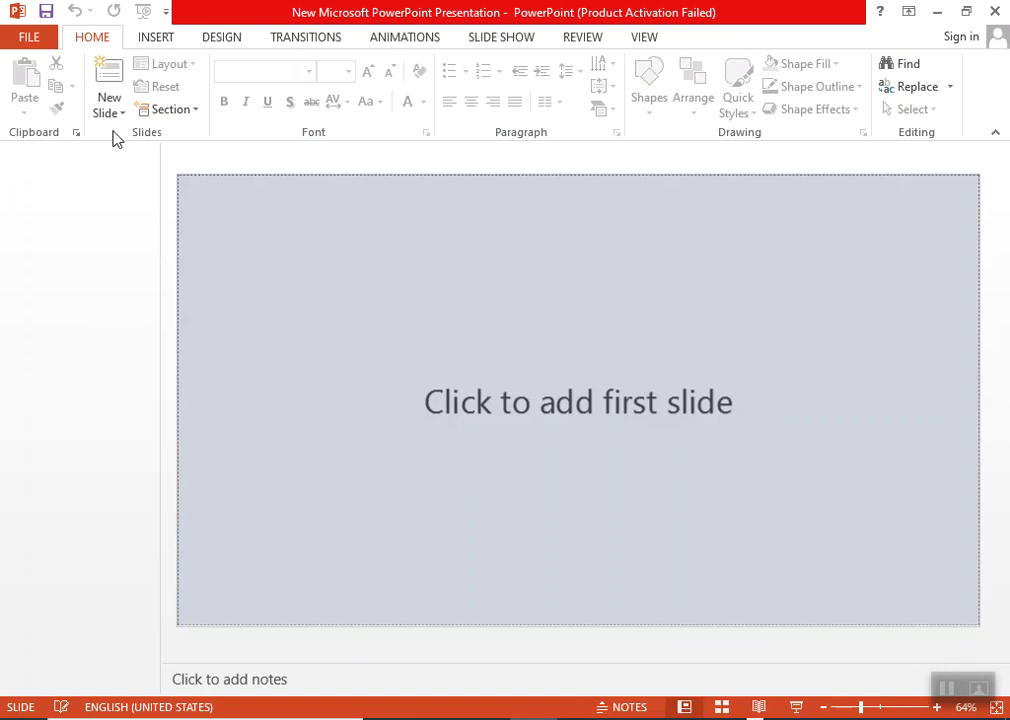
Step: Look at the file's Info page, return to editing, and show the New Slide layout choices
left_click(37, 42)
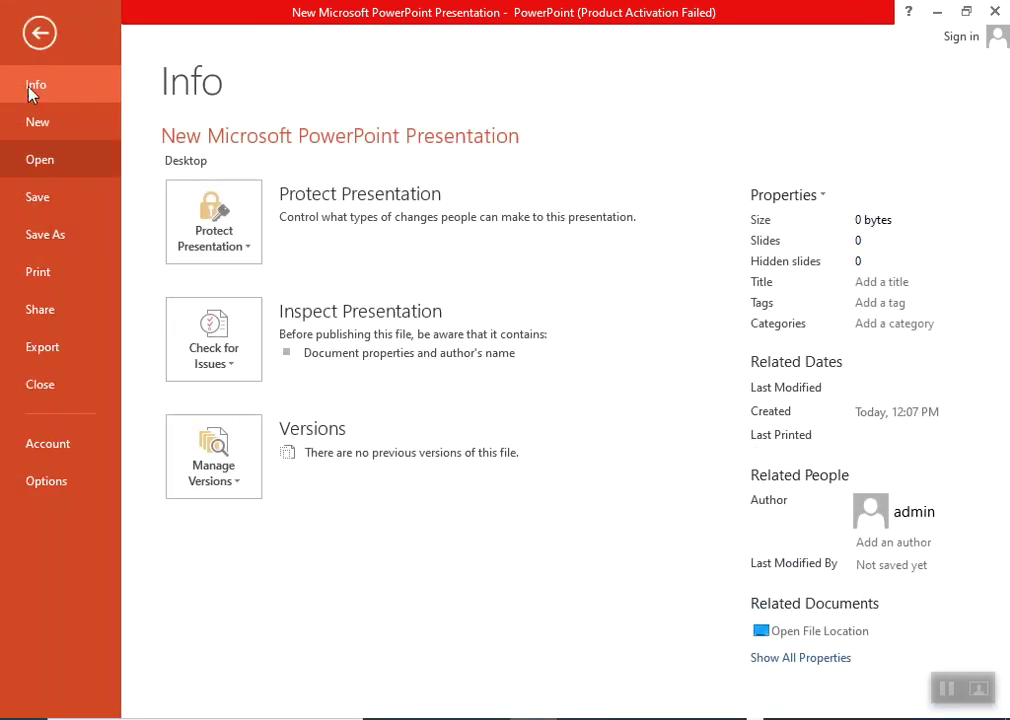
left_click(40, 33)
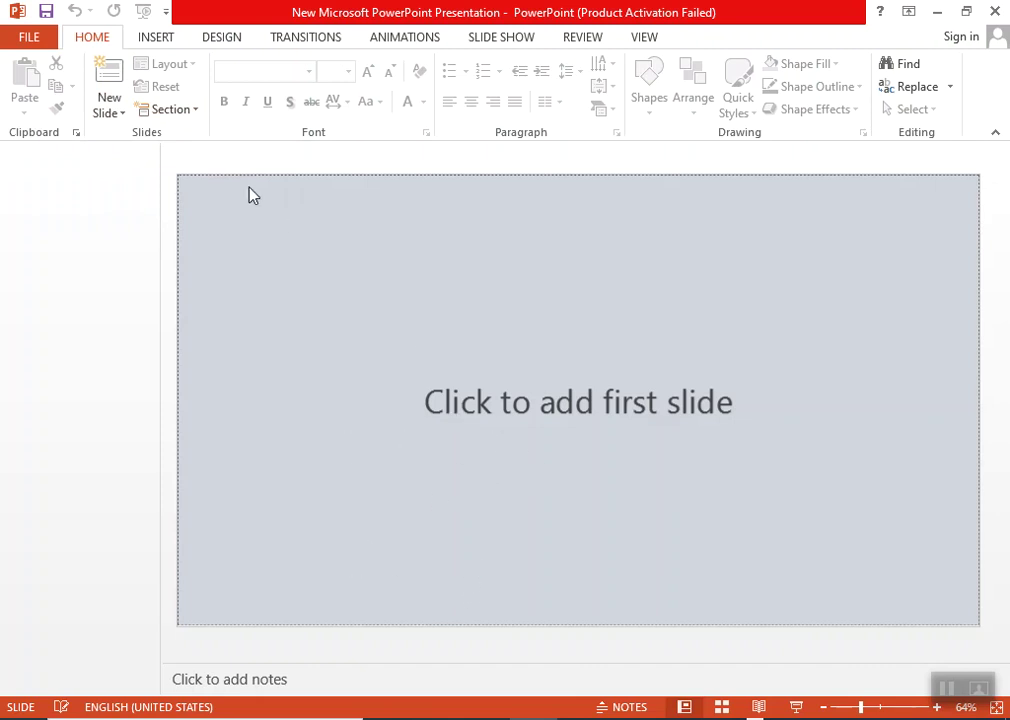
left_click(117, 104)
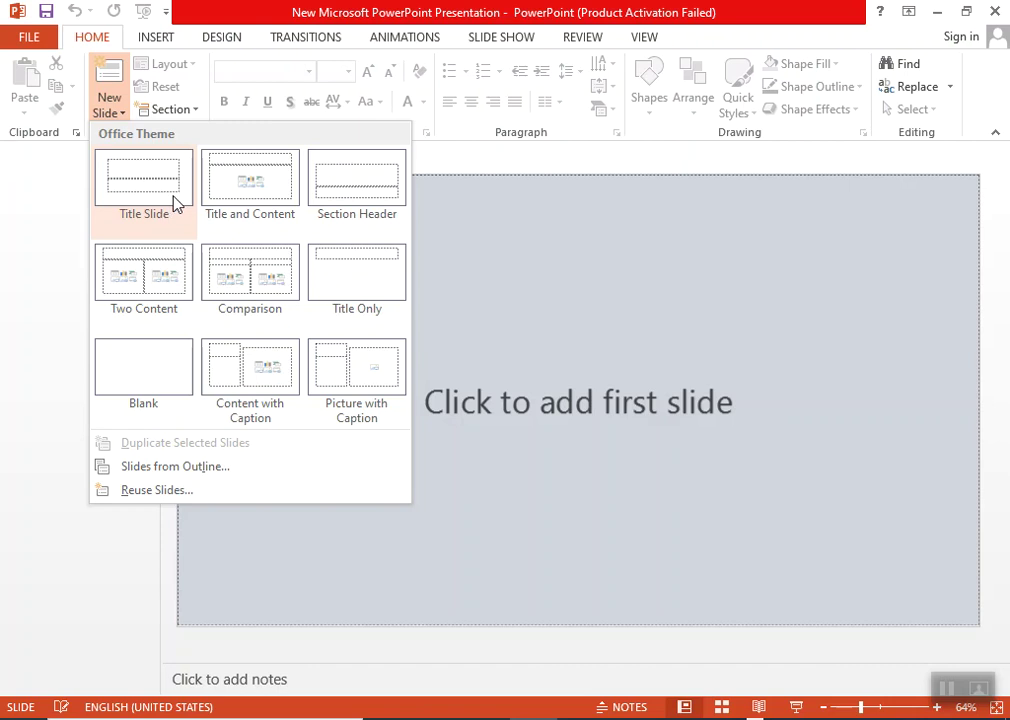
Step: Add a Title Slide layout slide with the title 'IMS'
left_click(175, 202)
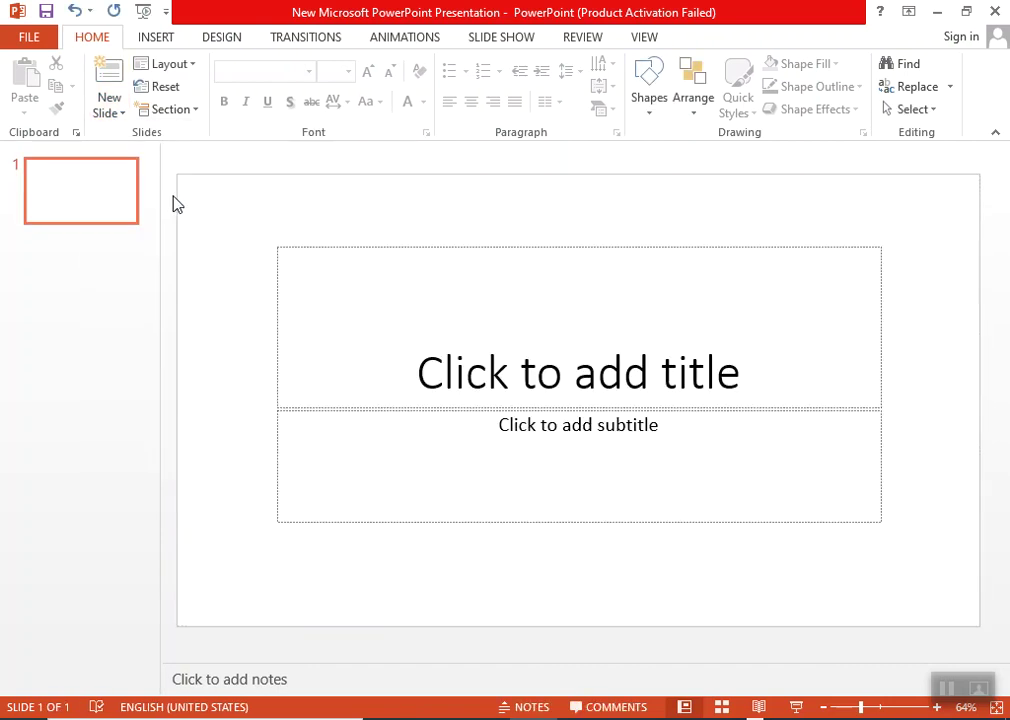
left_click(490, 376)
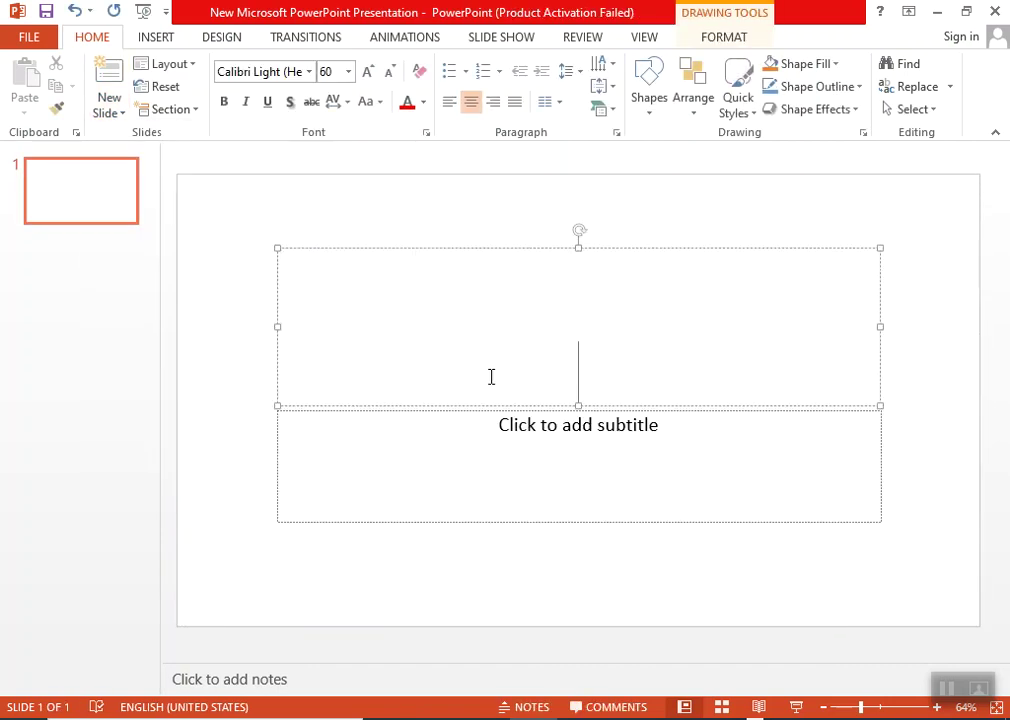
type("IMS")
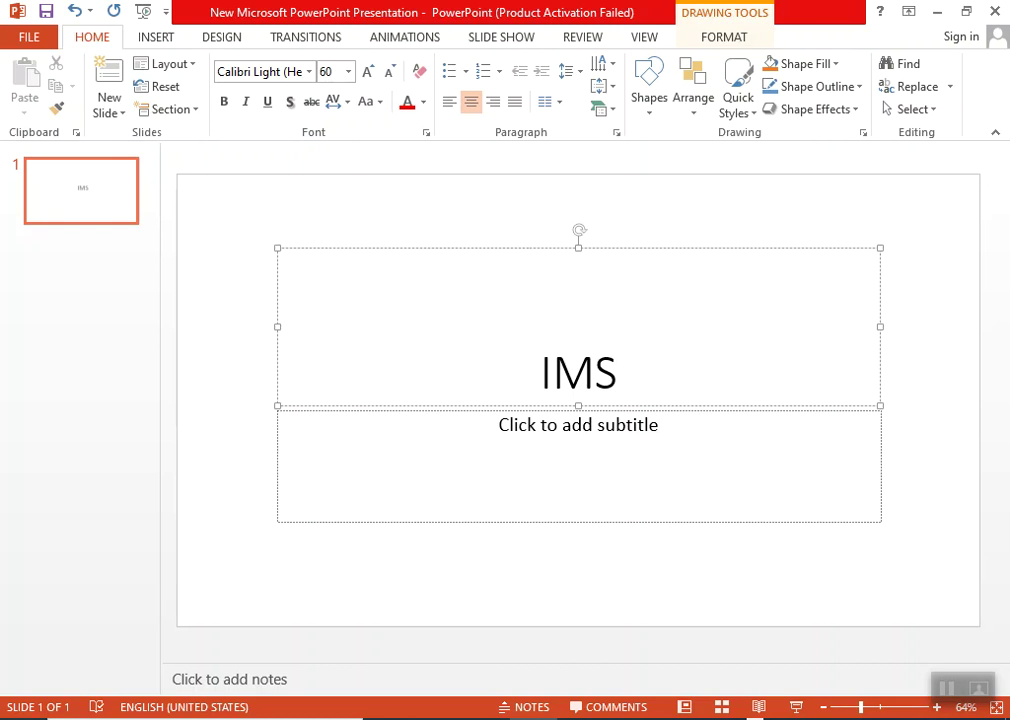
Step: Enter the subtitle 'Computer Accounting Institute'
left_click(651, 444)
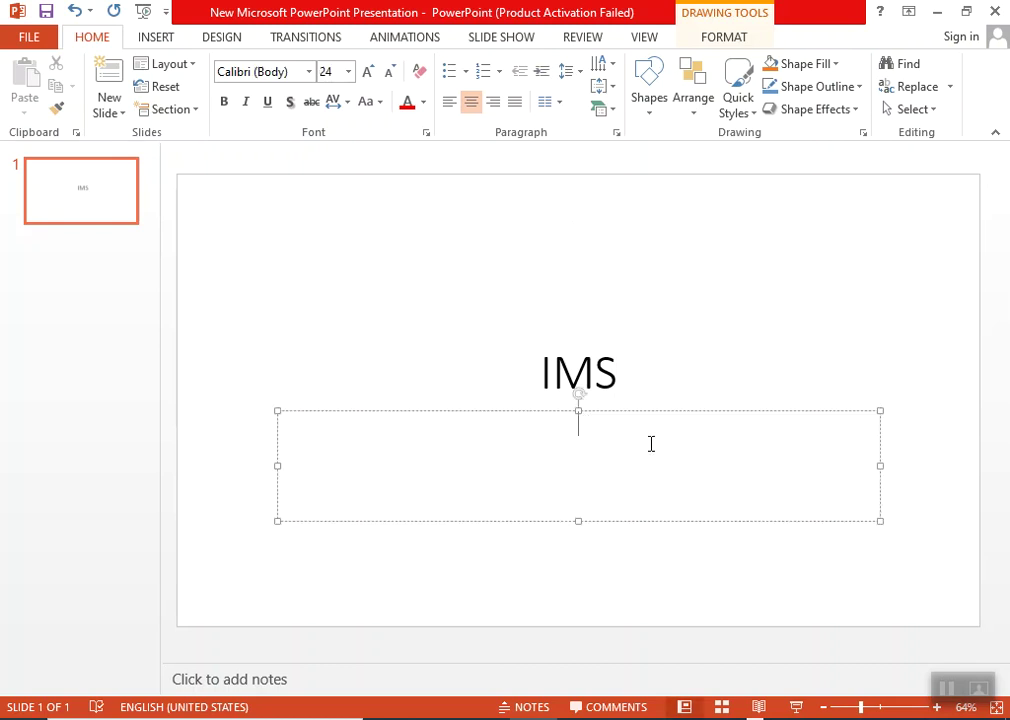
type("Inst")
type("itute")
type(" o")
type("f")
key("BackSpace")
key("BackSpace")
key("BackSpace")
key("BackSpace")
key("BackSpace")
key("BackSpace")
key("BackSpace")
key("BackSpace")
key("BackSpace")
key("BackSpace")
key("BackSpace")
key("BackSpace")
key("BackSpace")
type("Computer ")
type("Accounting Institute")
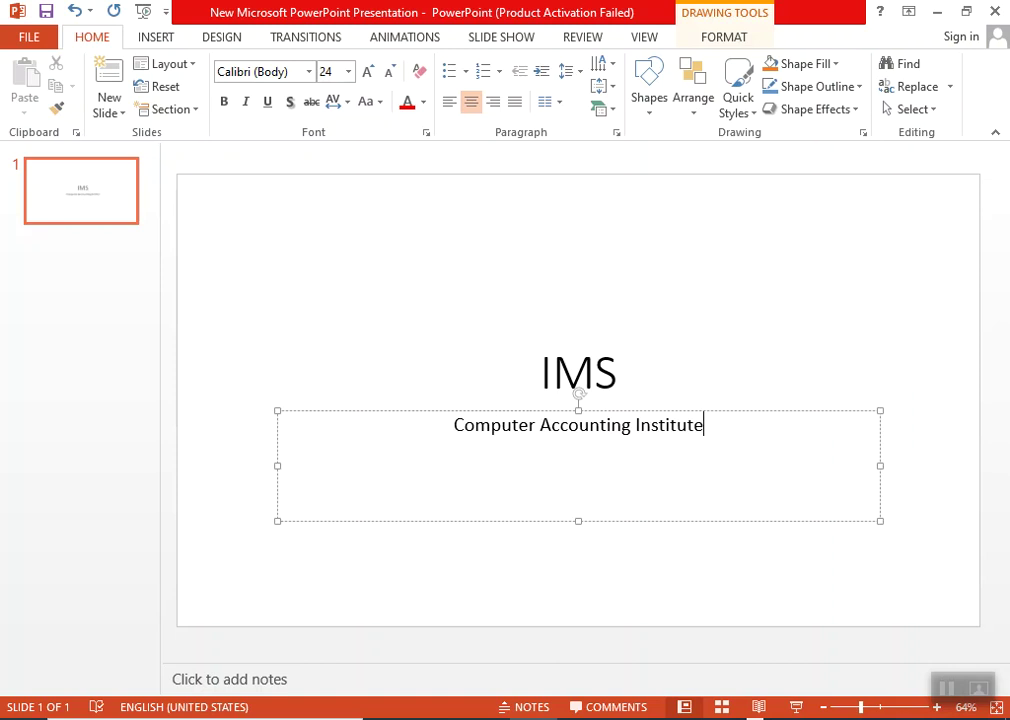
left_click(254, 465)
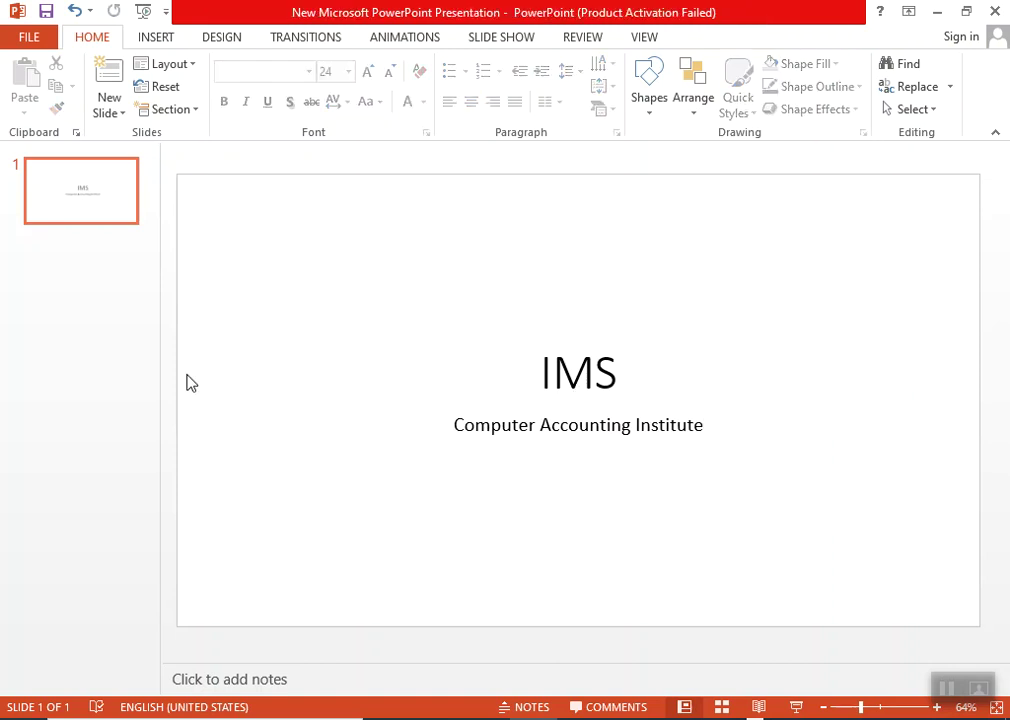
Step: Add a second Title and Content slide titled 'Courses'
left_click(110, 78)
left_click(172, 64)
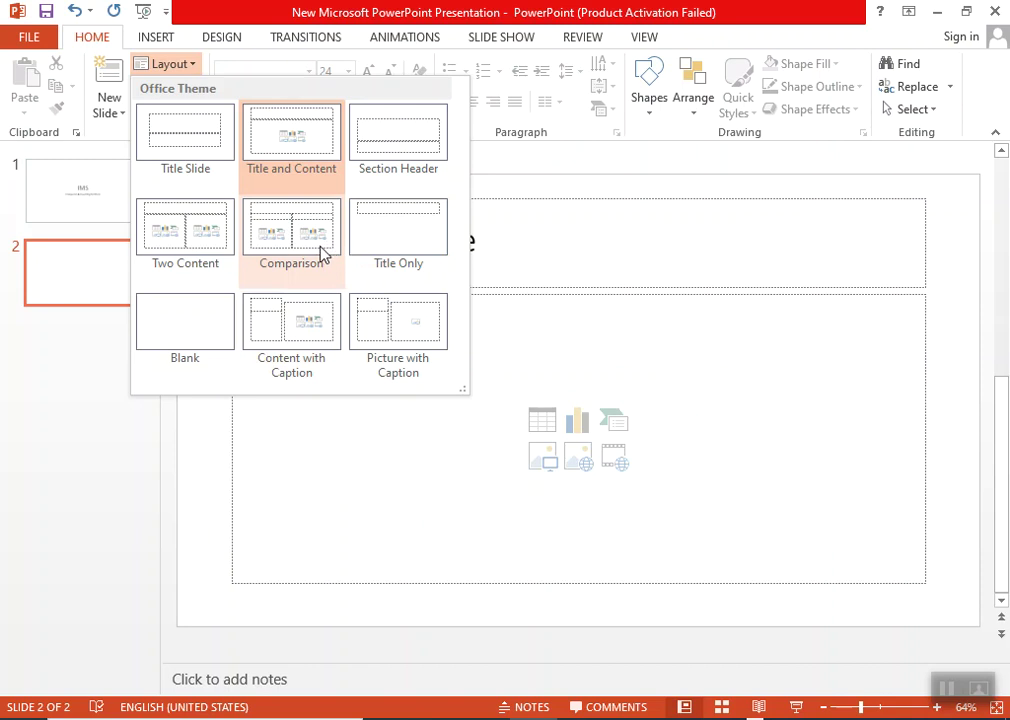
left_click(410, 479)
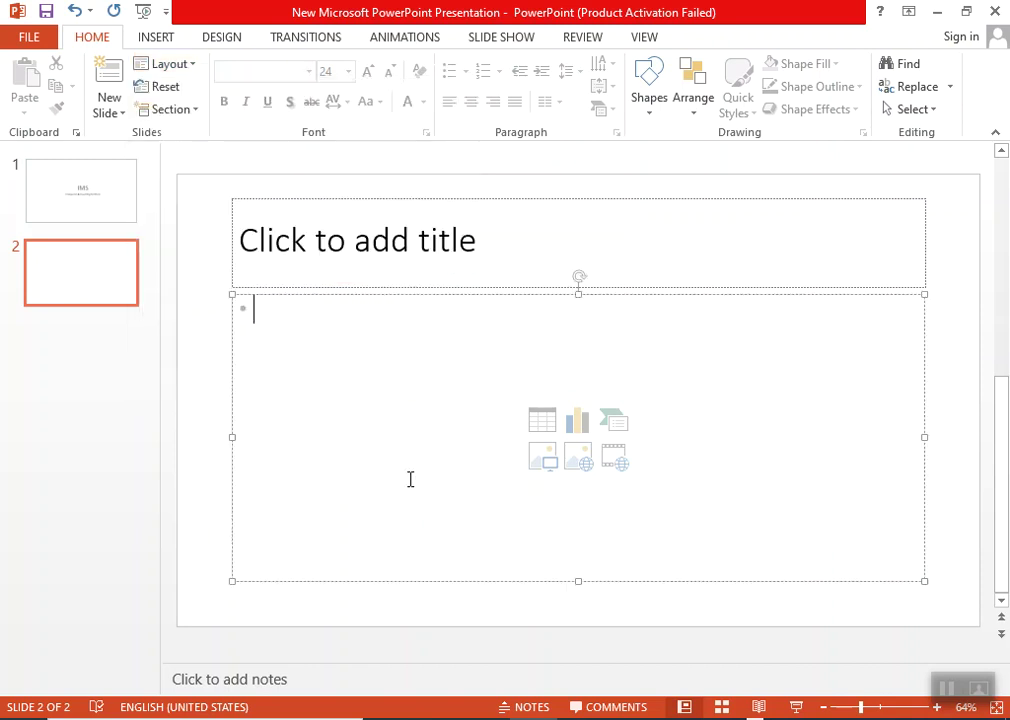
left_click(412, 251)
type("Cour")
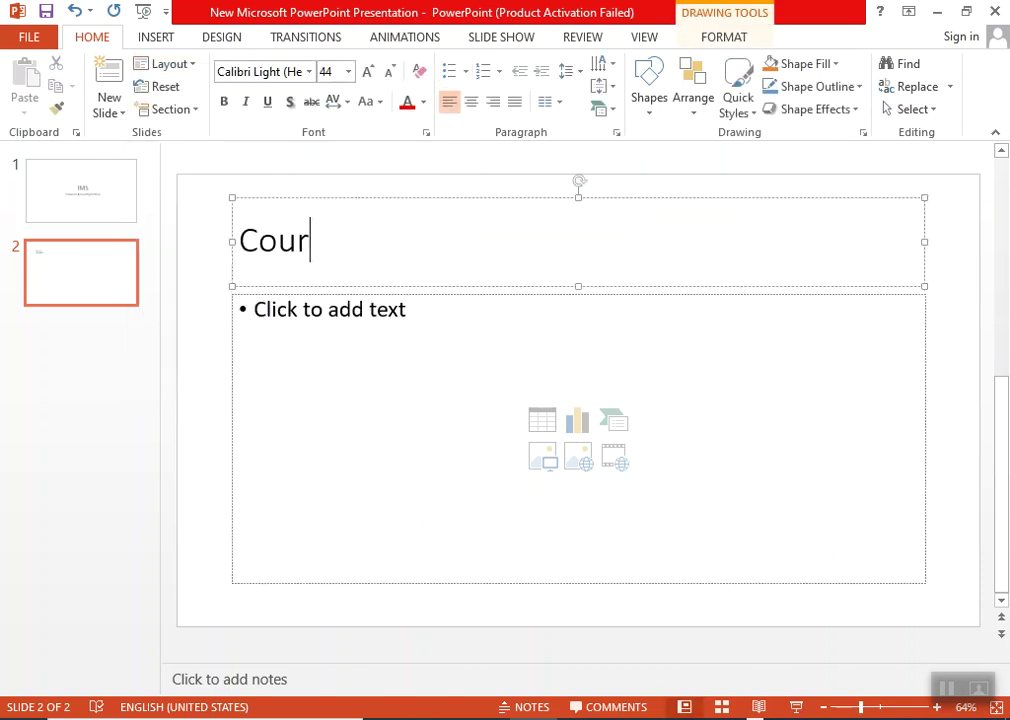
type("ses")
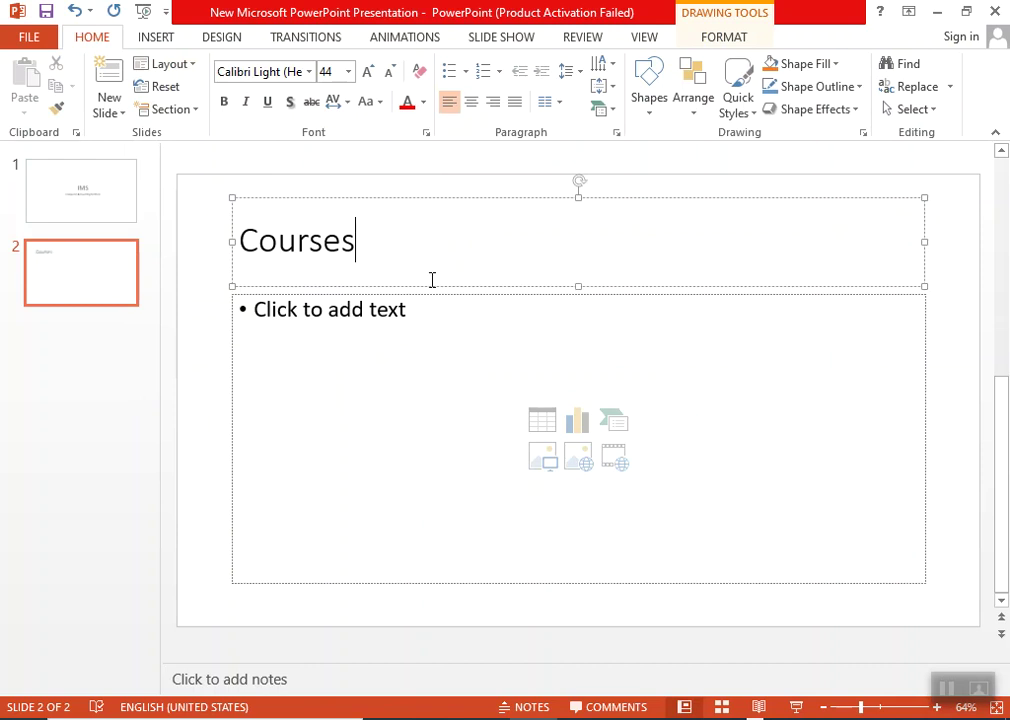
Step: List 'Cia' and 'CIA +' as bullets, then add a third slide with the Comparison layout
left_click(448, 316)
type("C")
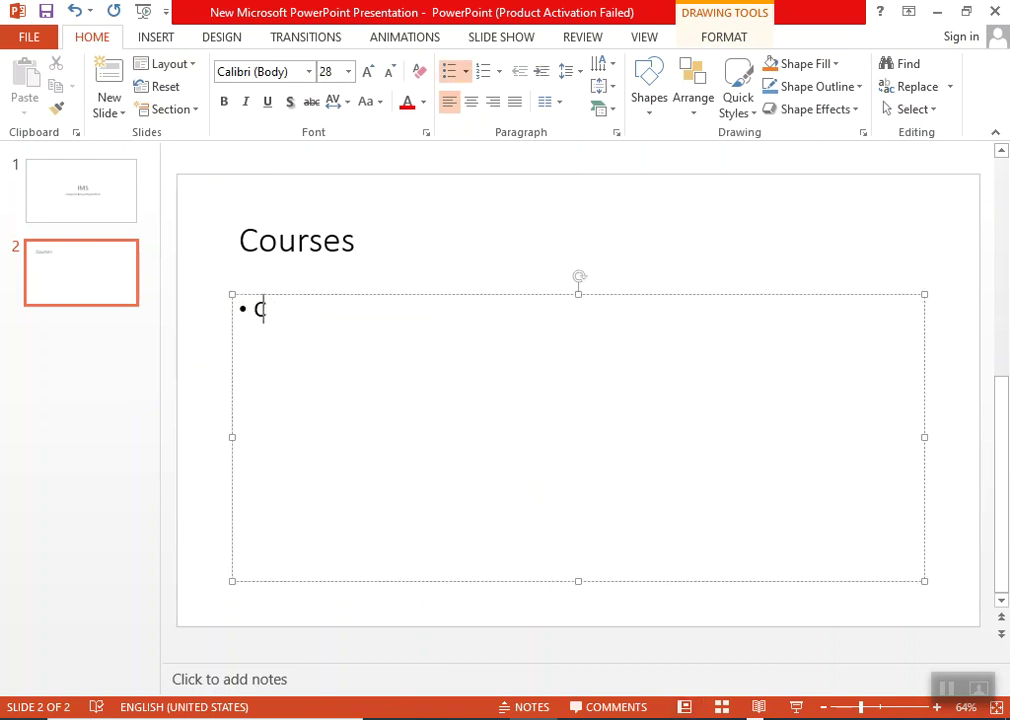
type("ai")
key("BackSpace")
key("BackSpace")
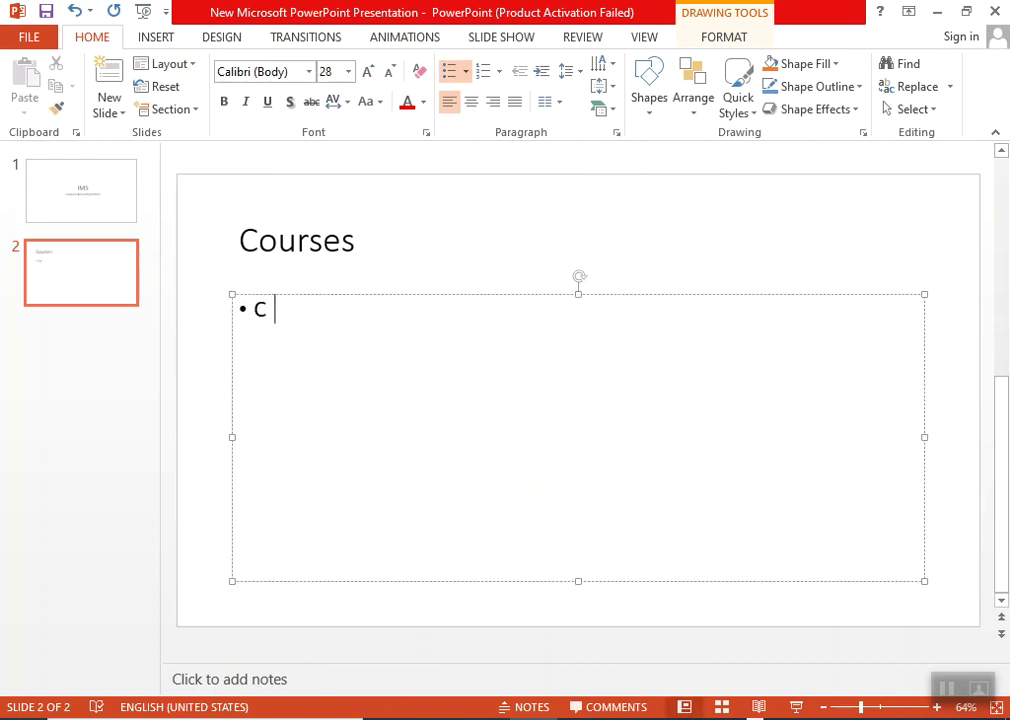
type("ia")
key("Return")
type("CIA +")
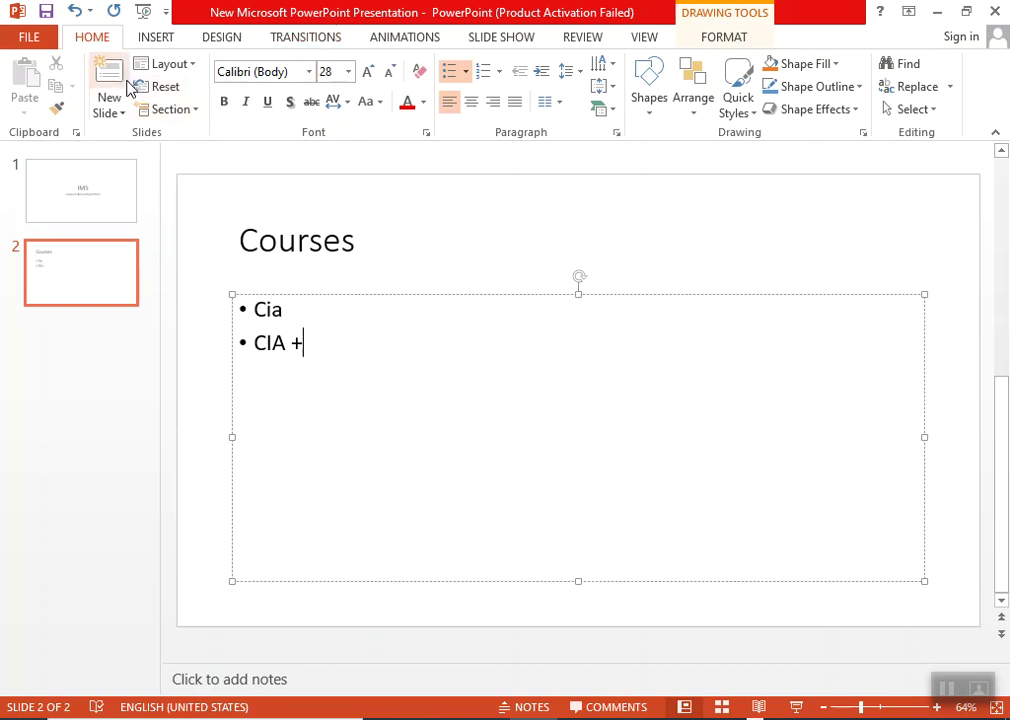
left_click(108, 104)
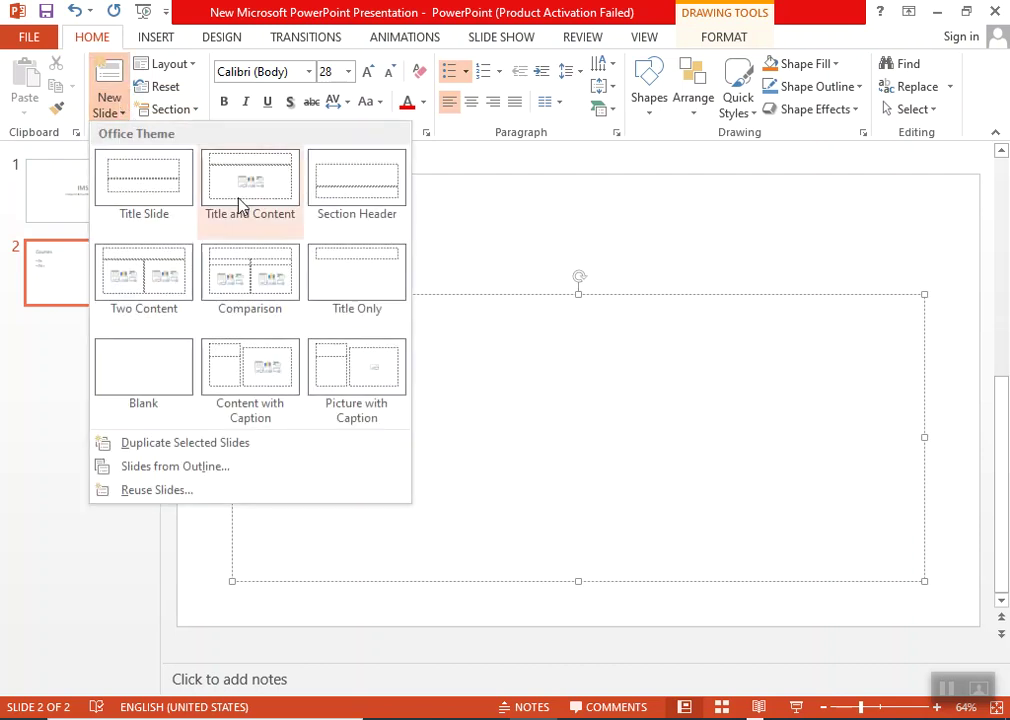
left_click(247, 288)
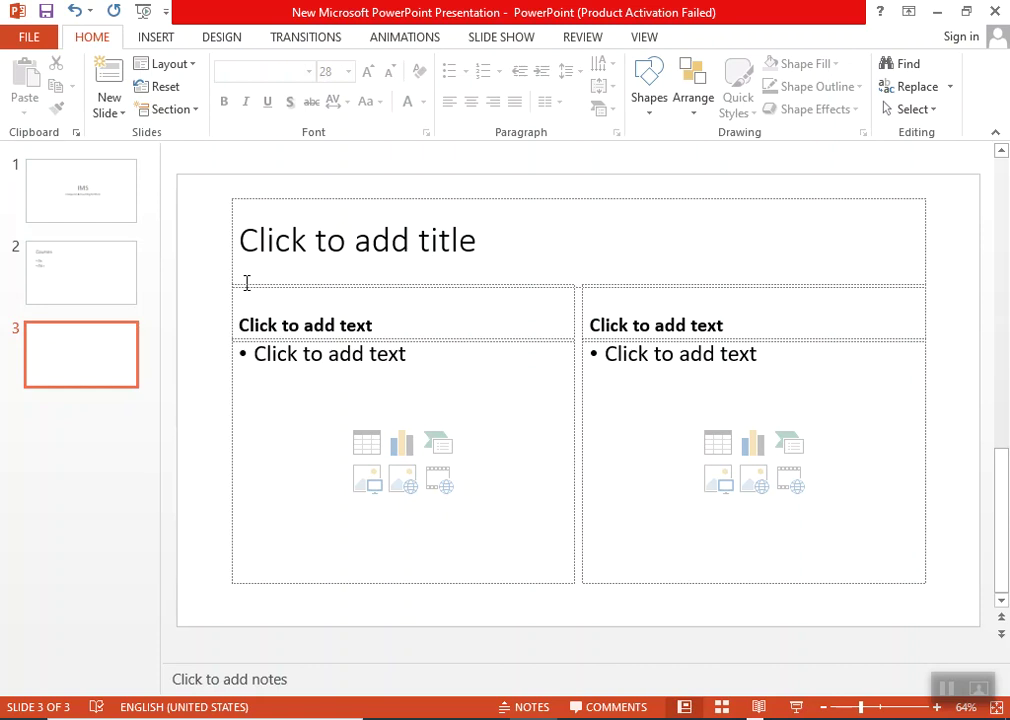
Step: Title the comparison slide 'CIA VS CIA+'
left_click(360, 276)
type("Cia")
key("BackSpace")
key("BackSpace")
key("BackSpace")
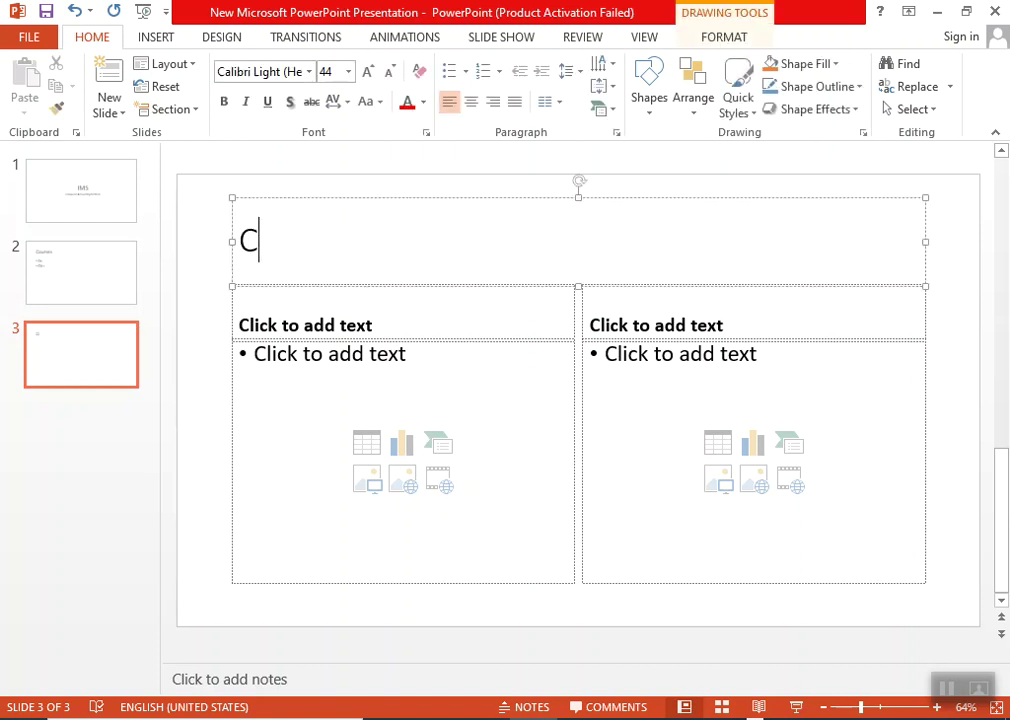
type("i")
key("BackSpace")
type("IA VS ")
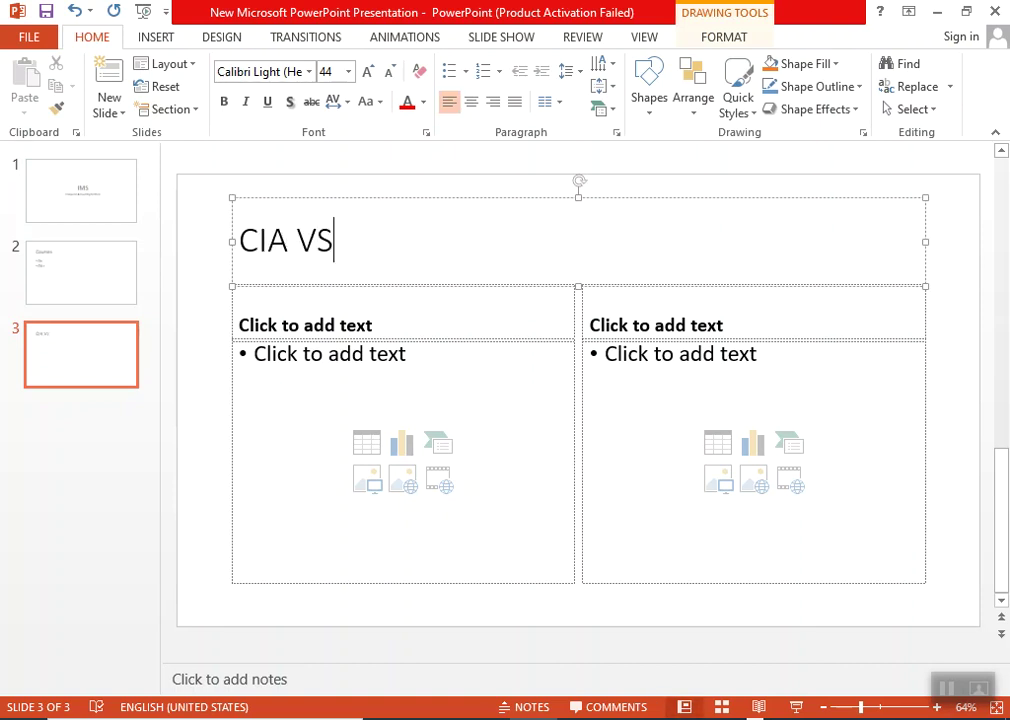
type("CIA+")
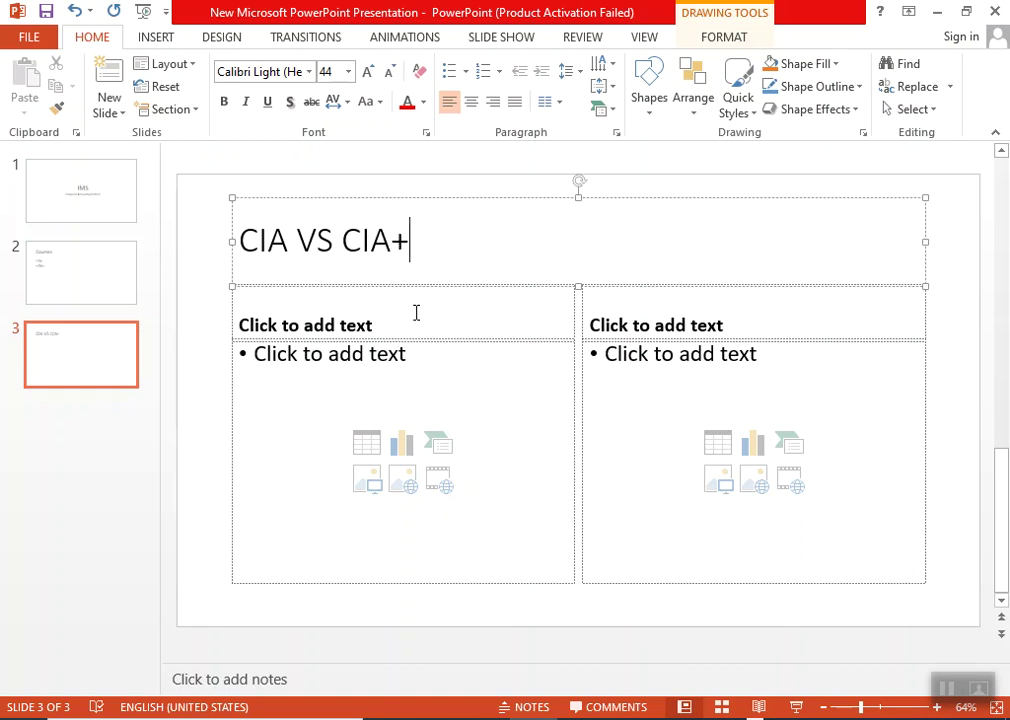
Step: Fill the left CIA column with its list of course topics
left_click(415, 311)
type("CIA")
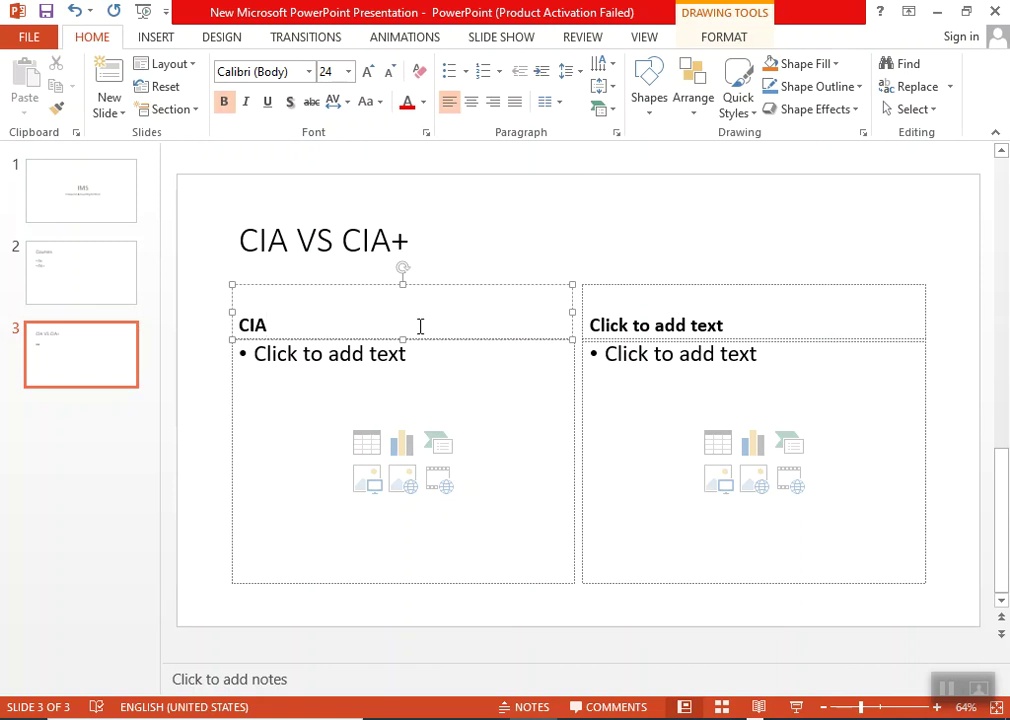
left_click(417, 374)
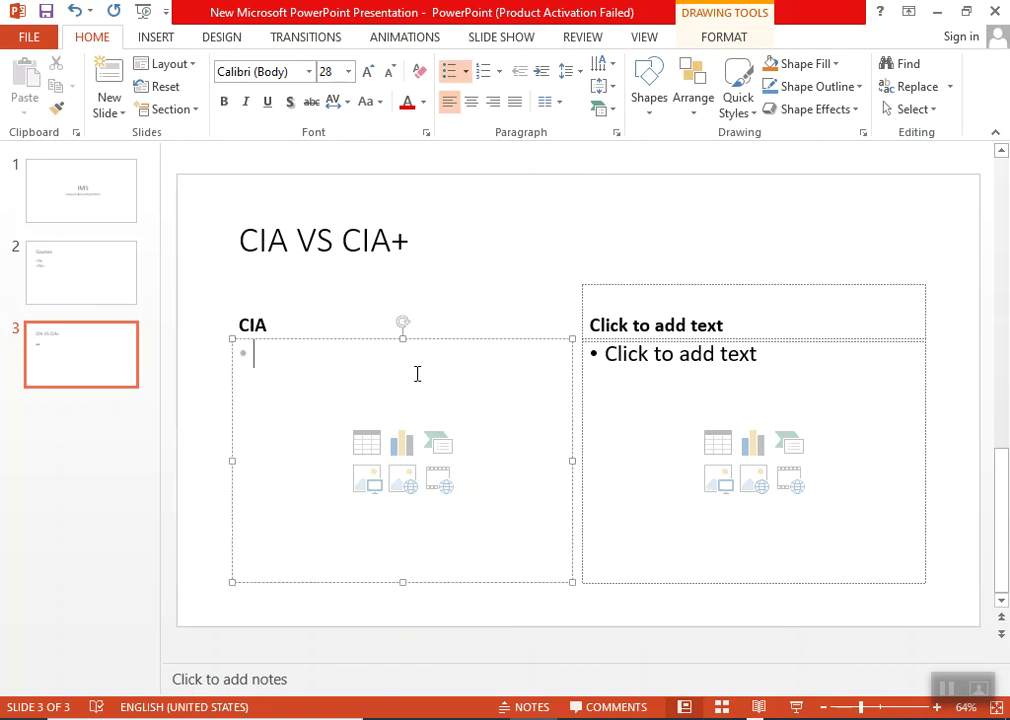
type("ACC")
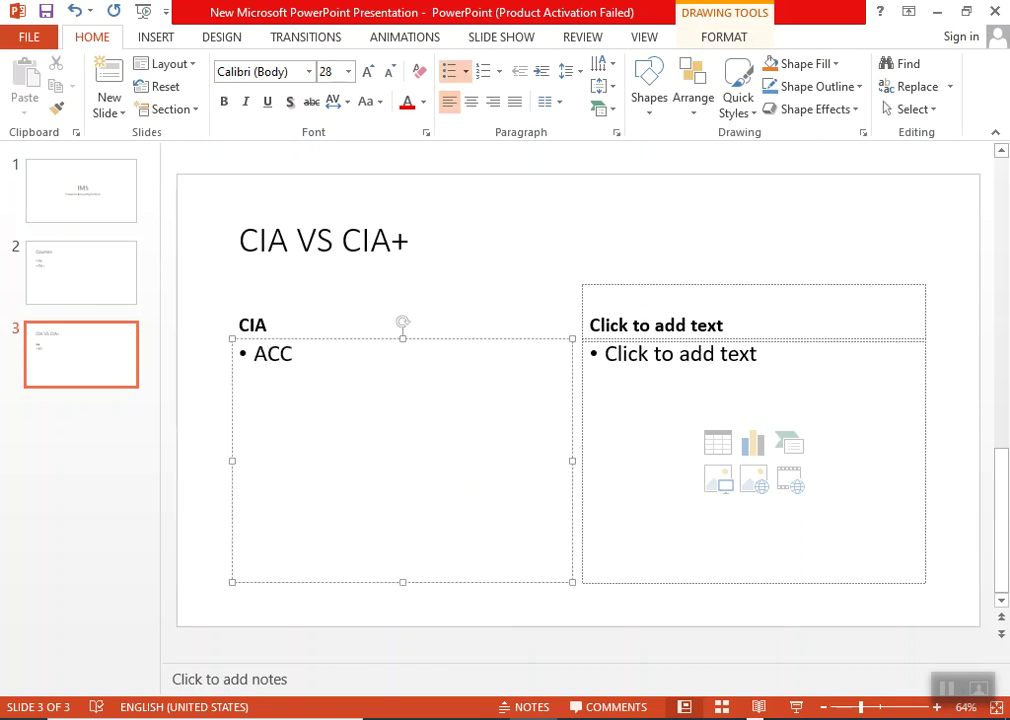
type("OUNTIN")
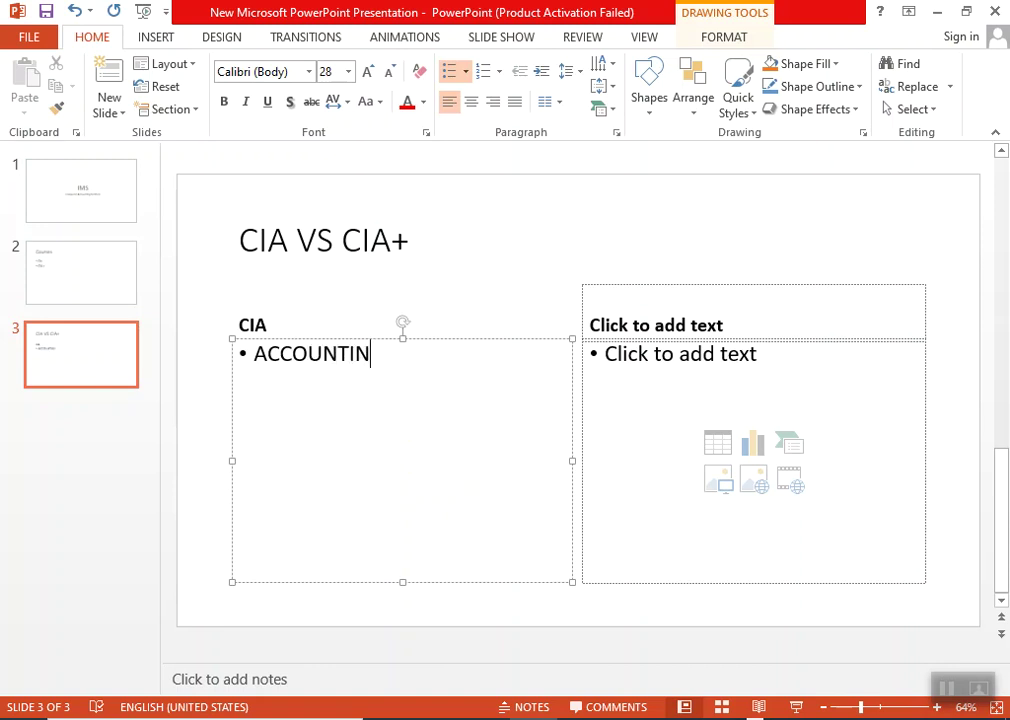
type("HTALLY")
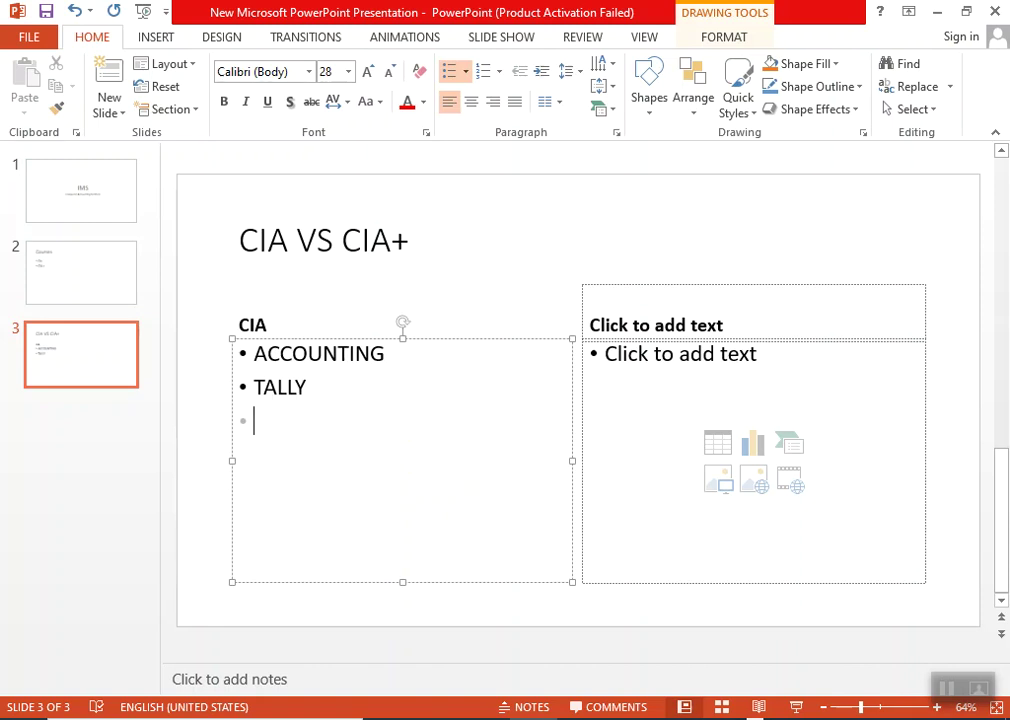
type("MS OFFICE")
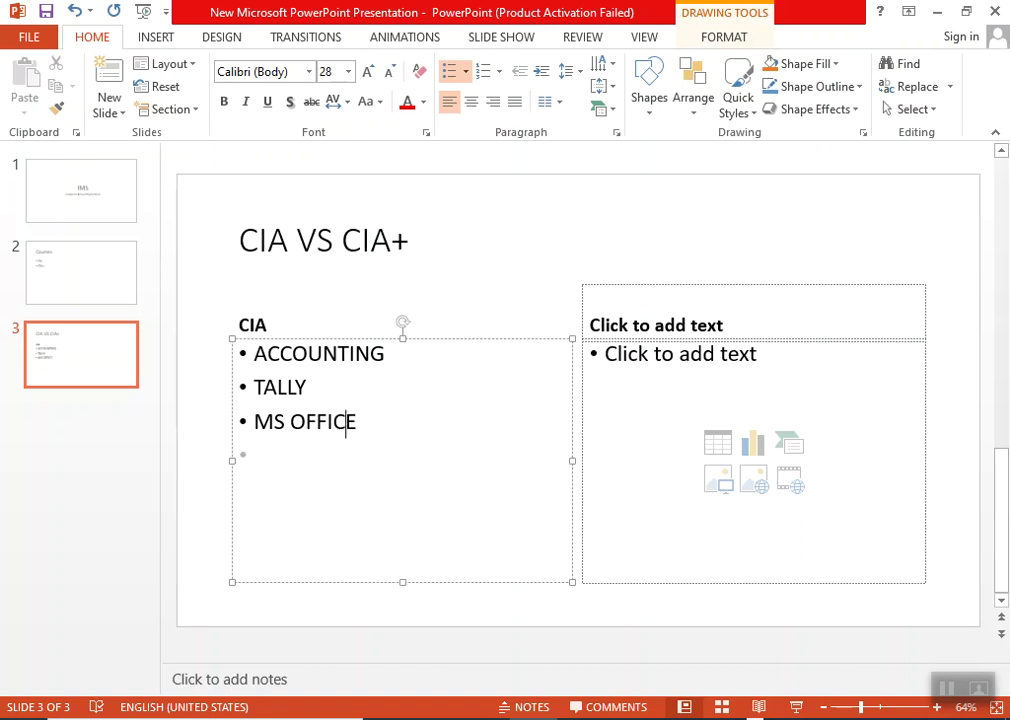
type("GS")
type("INCOME")
type("TAX")
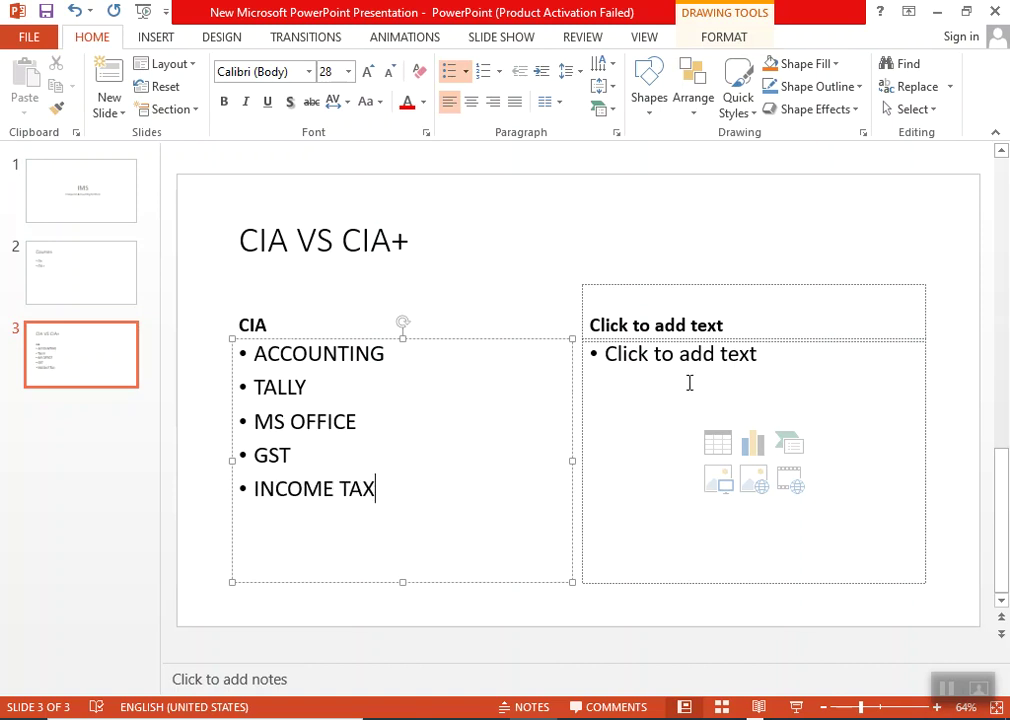
Step: Fill the CIA + column with 'CIA' and 'SAP', then add a fourth slide
left_click(675, 318)
type("CIA +")
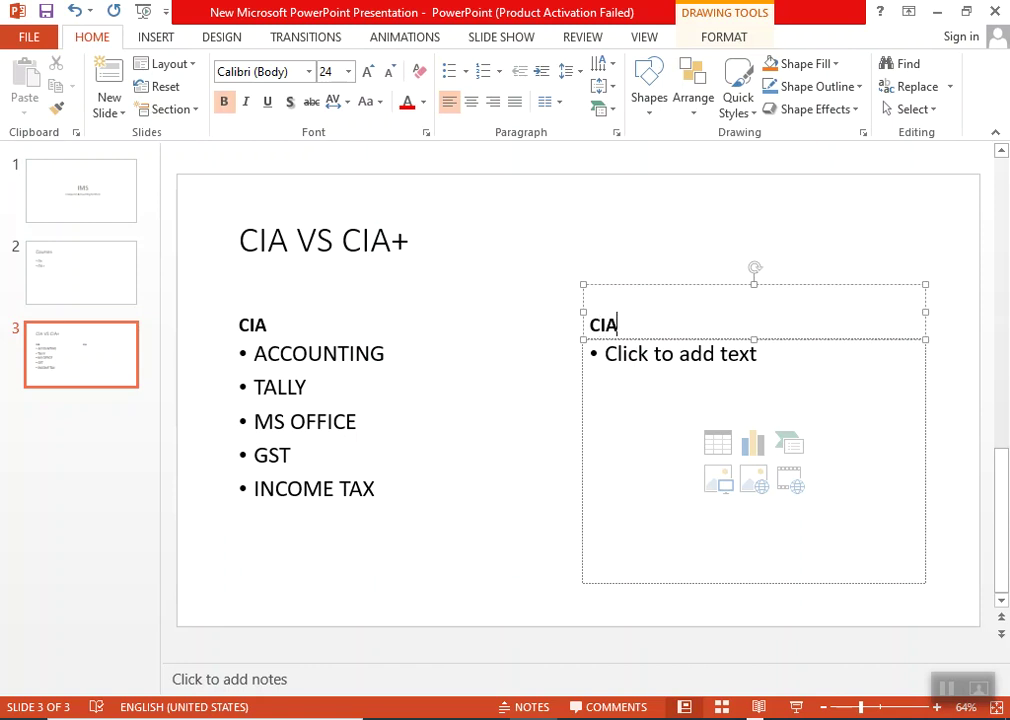
left_click(652, 367)
type("CIA ")
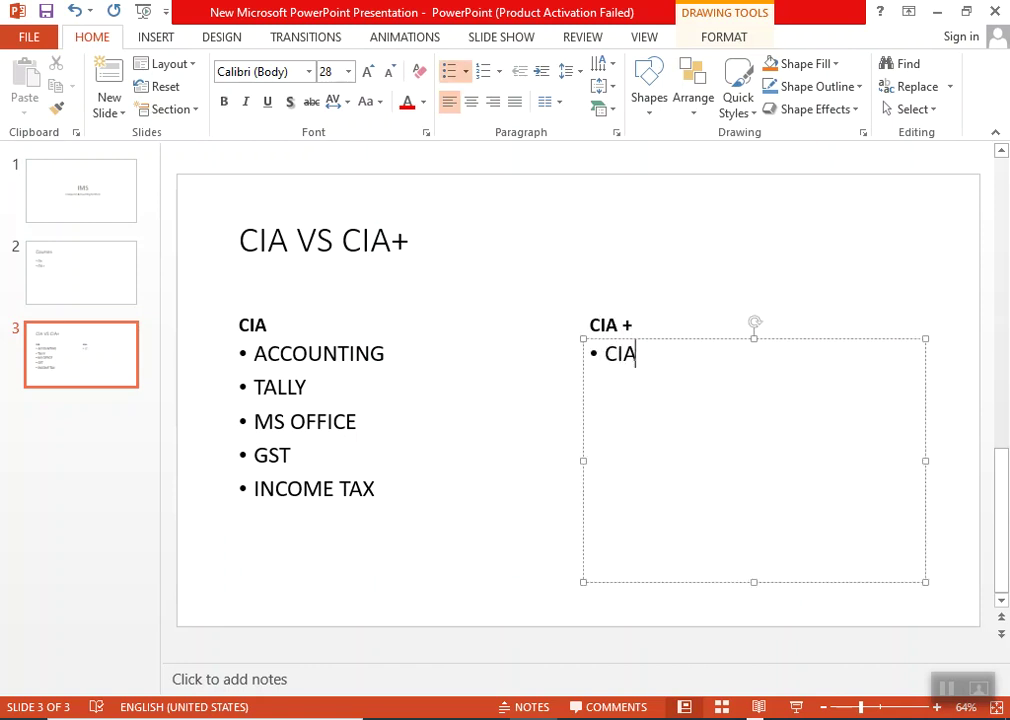
type("SAP")
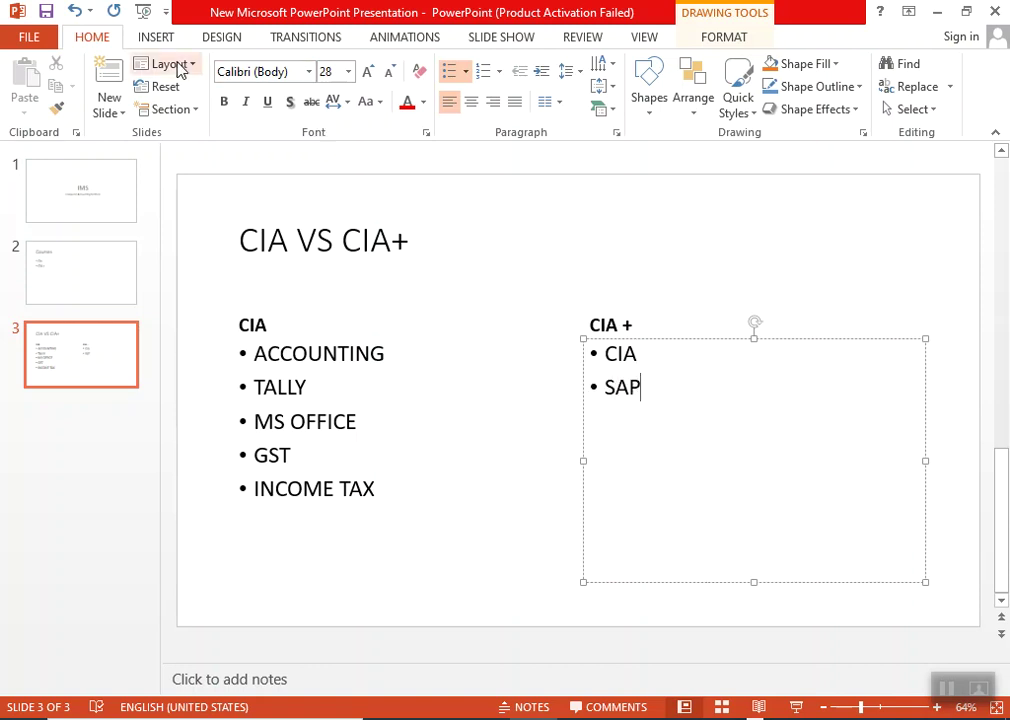
left_click(126, 74)
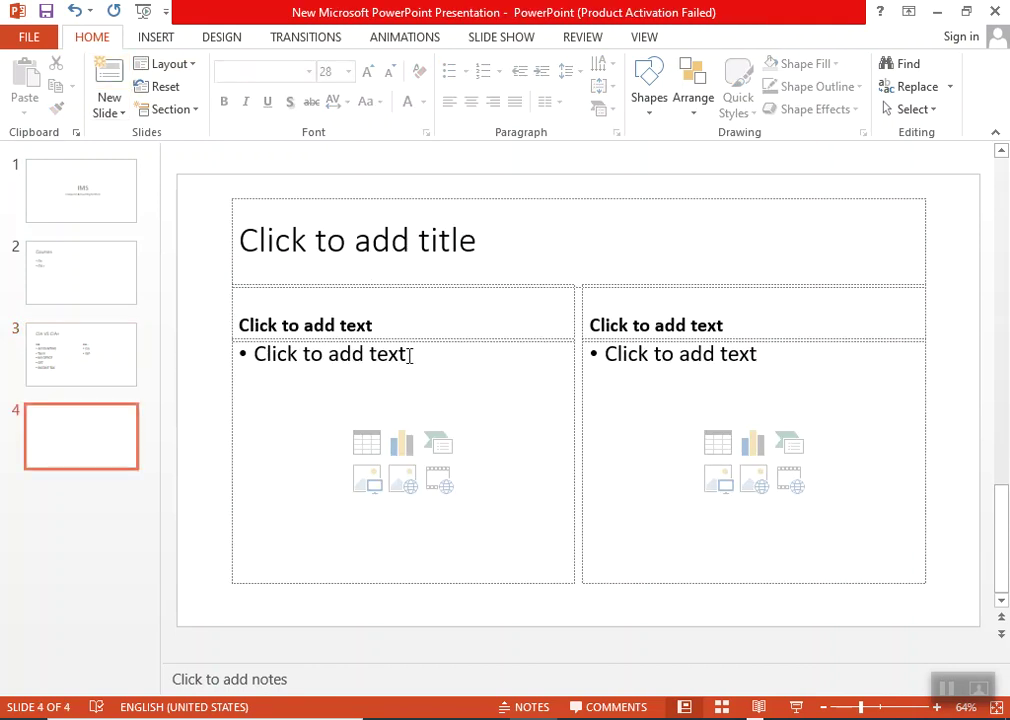
Step: Switch slide 4 to the Blank layout
left_click(185, 67)
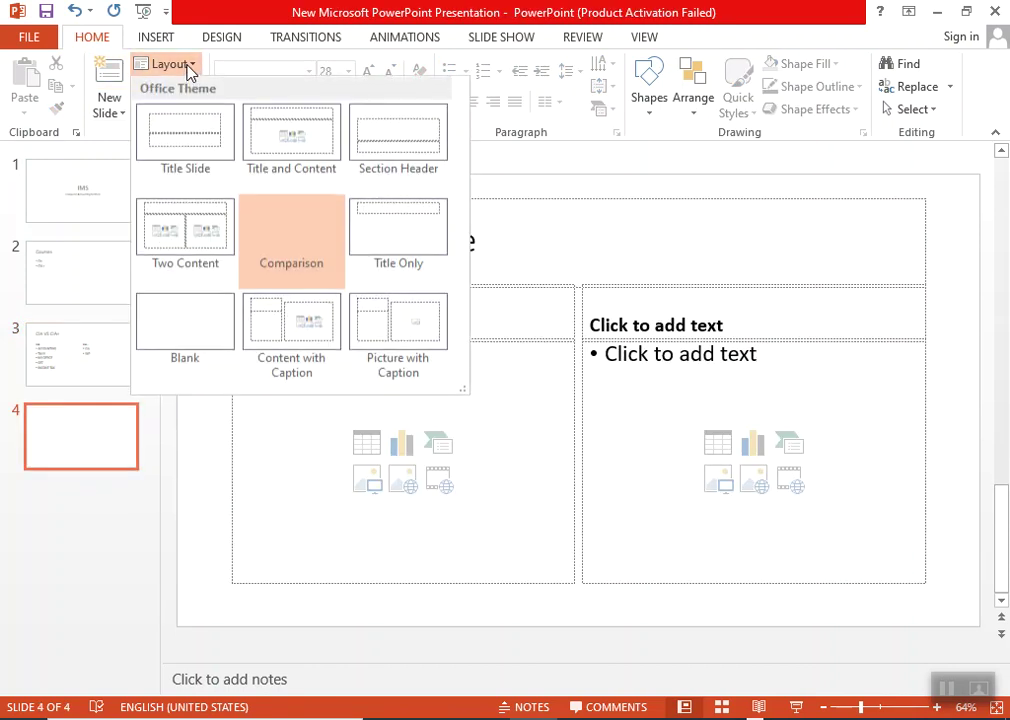
left_click(210, 338)
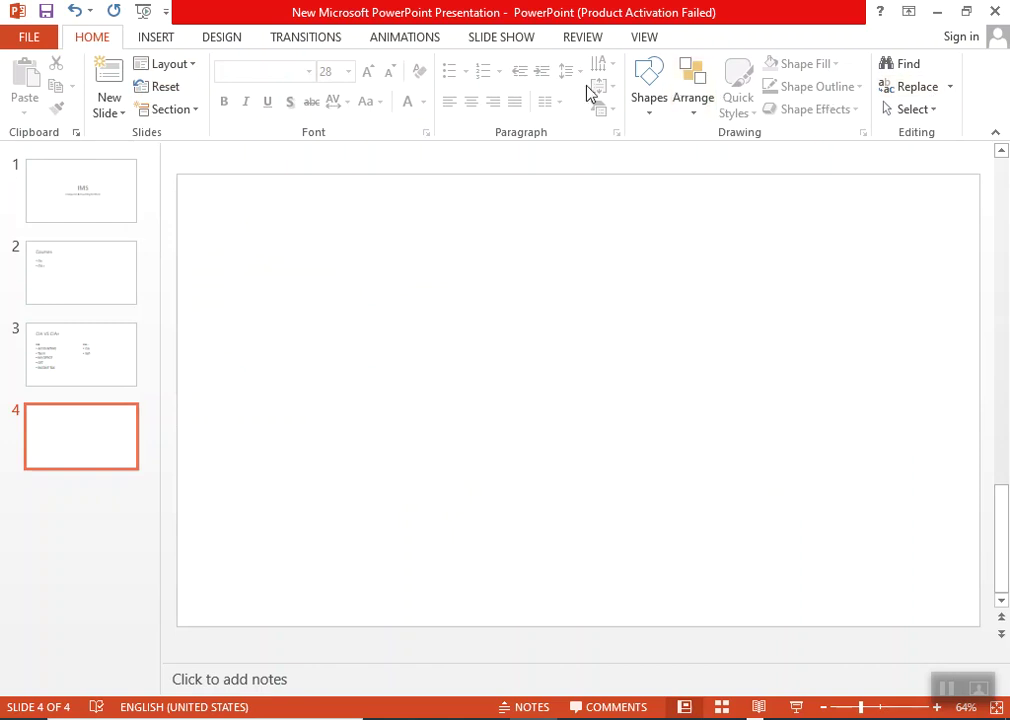
left_click(153, 43)
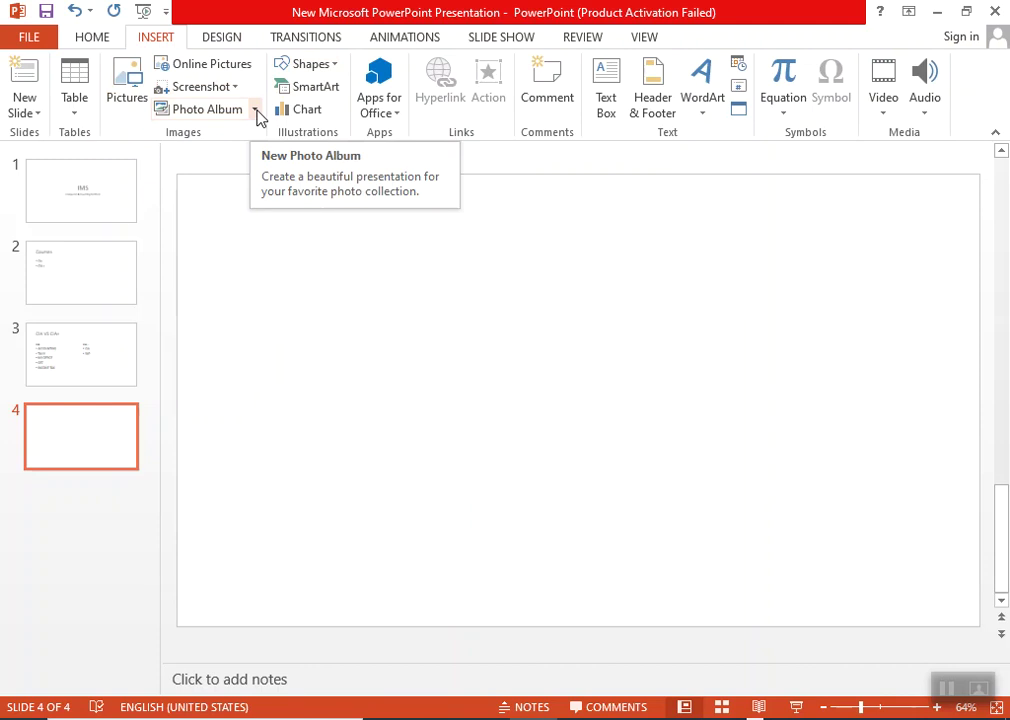
left_click(257, 112)
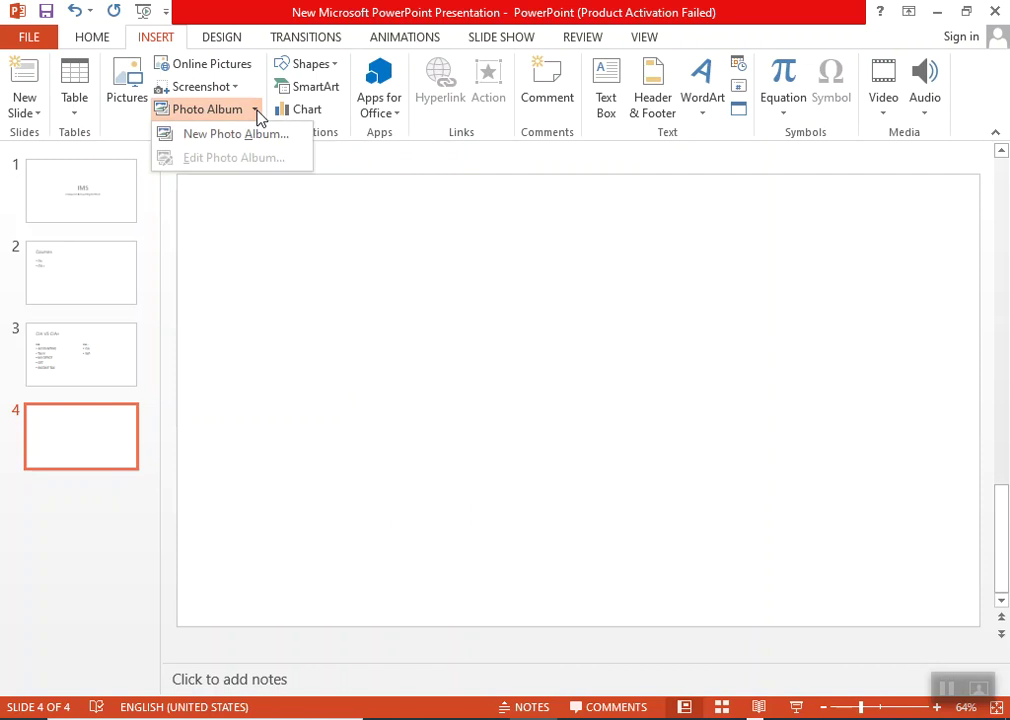
left_click(260, 137)
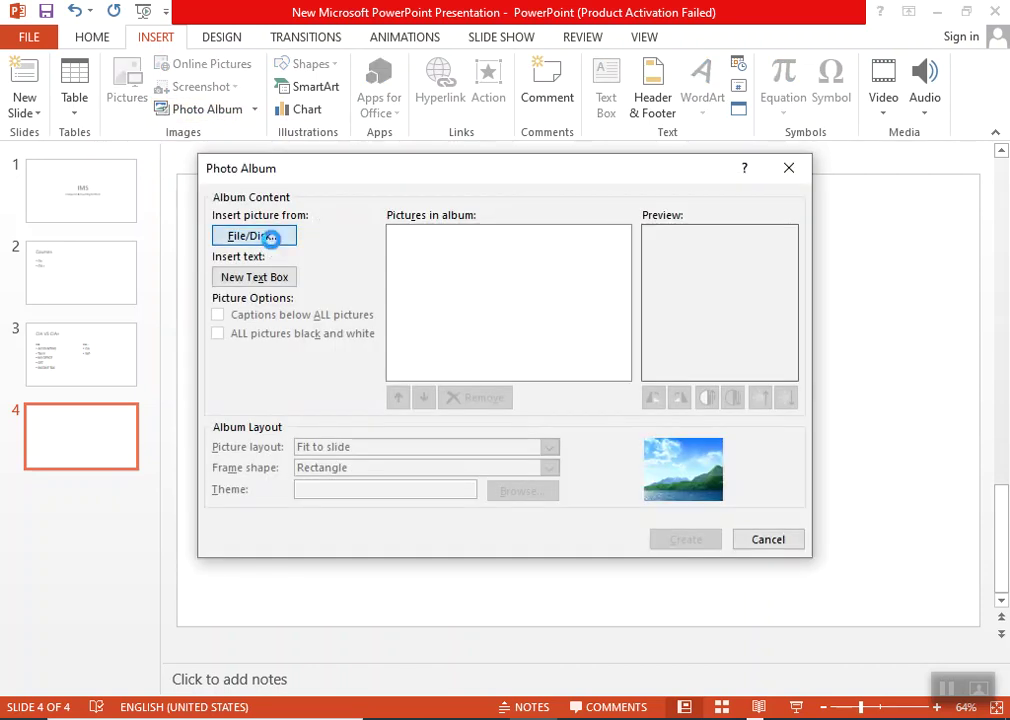
left_click(272, 242)
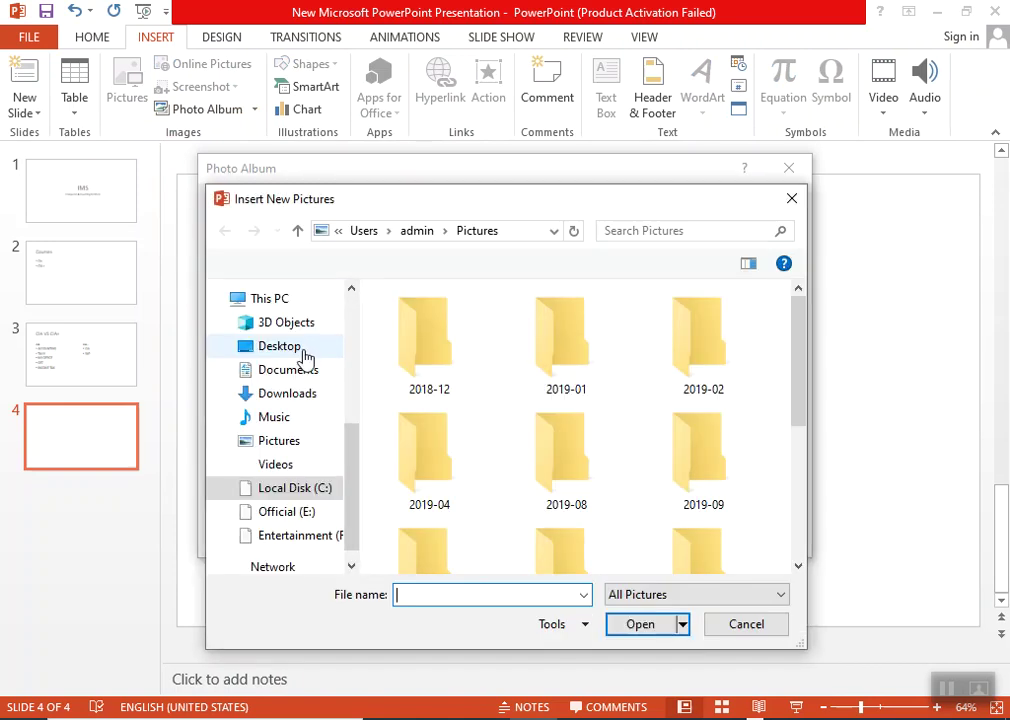
left_click(297, 443)
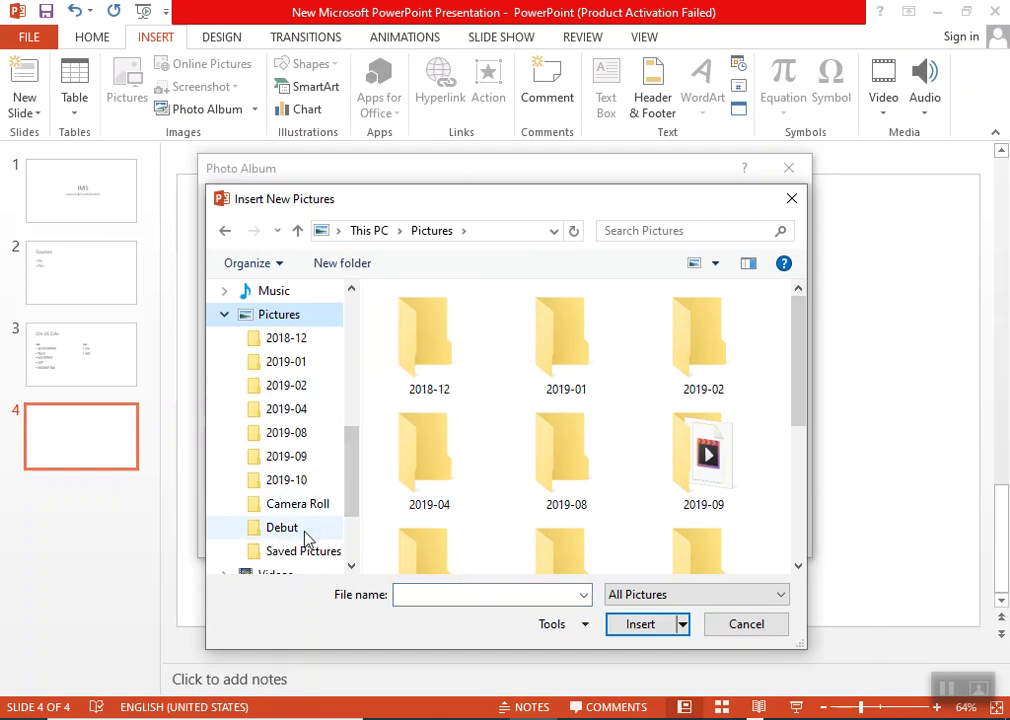
double_click(675, 547)
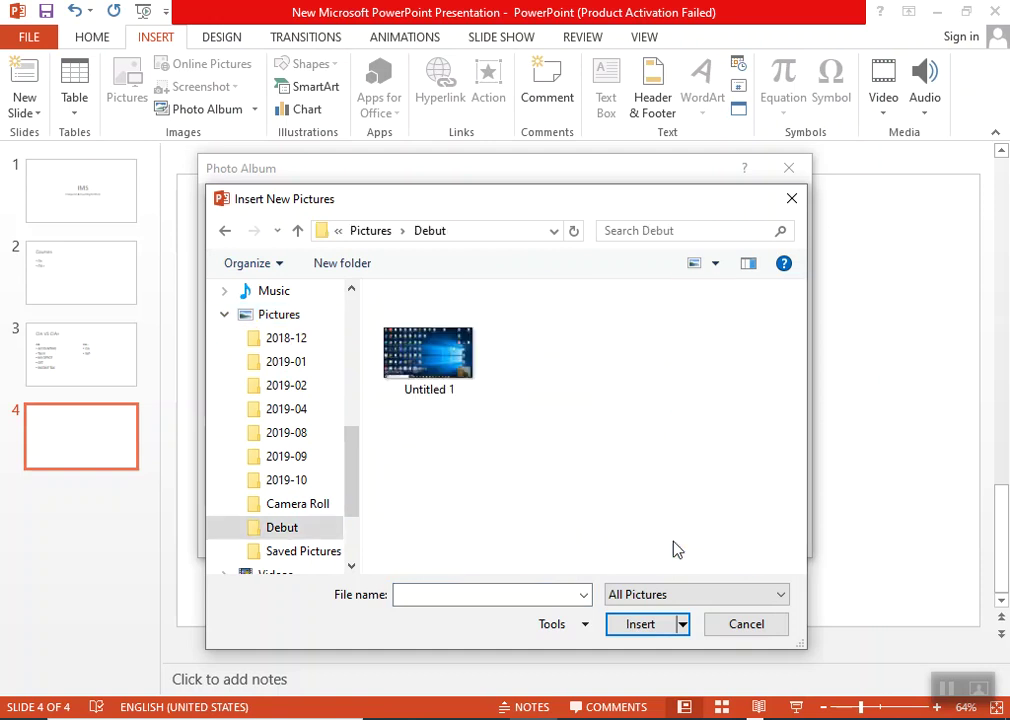
left_click(225, 230)
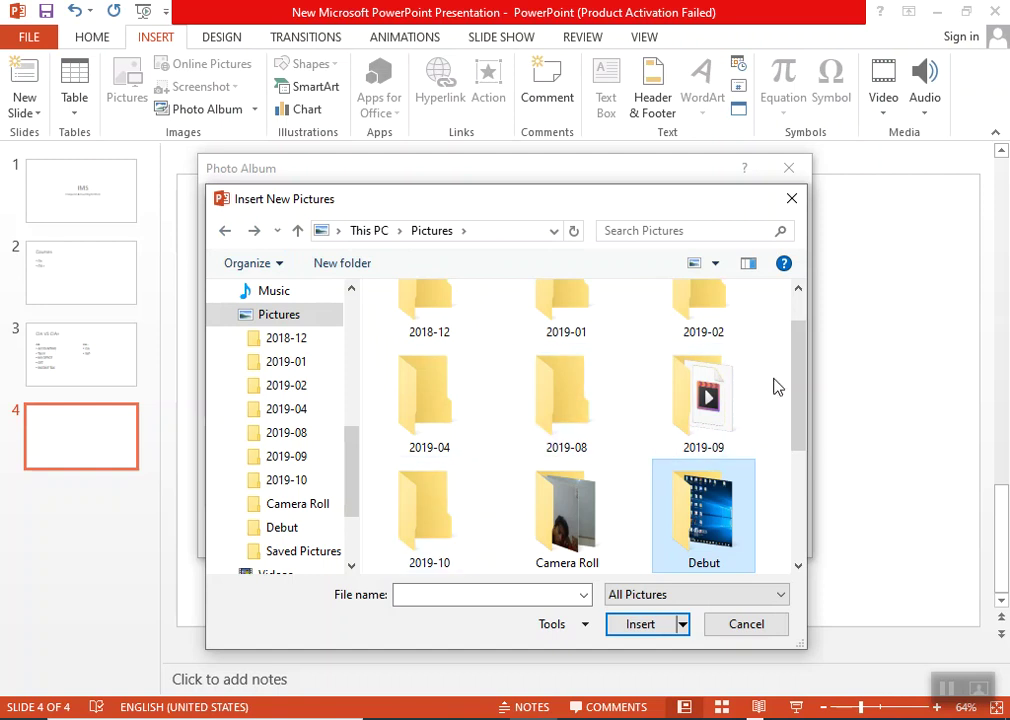
mouse_move(798, 395)
left_mouse_down()
mouse_move(795, 332)
mouse_move(783, 416)
mouse_move(773, 336)
left_mouse_up()
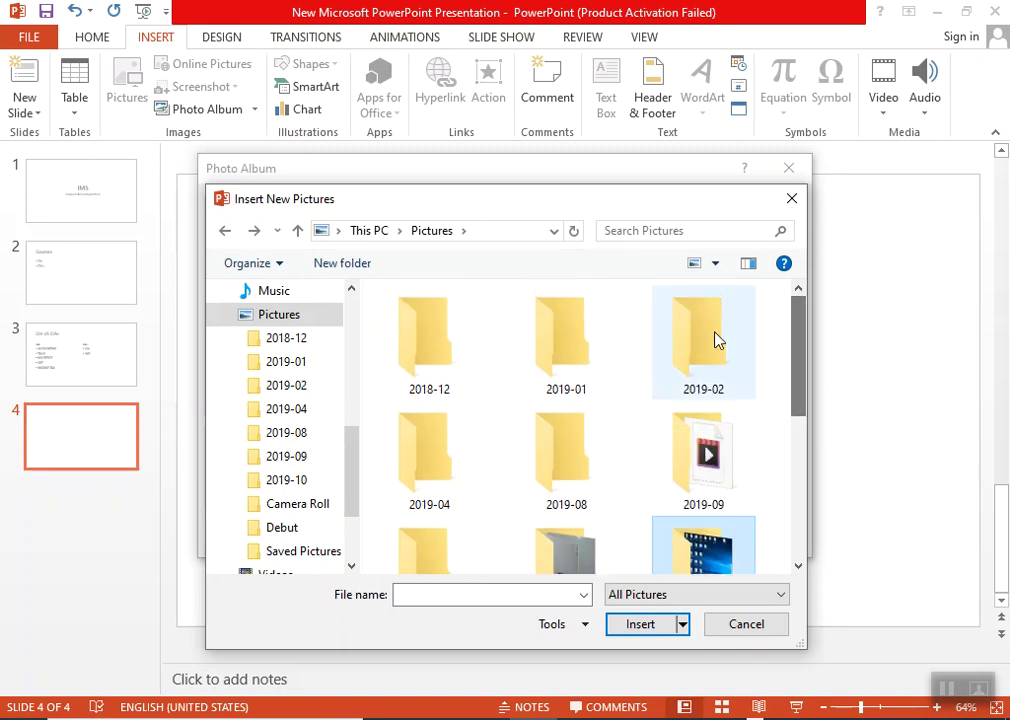
double_click(716, 340)
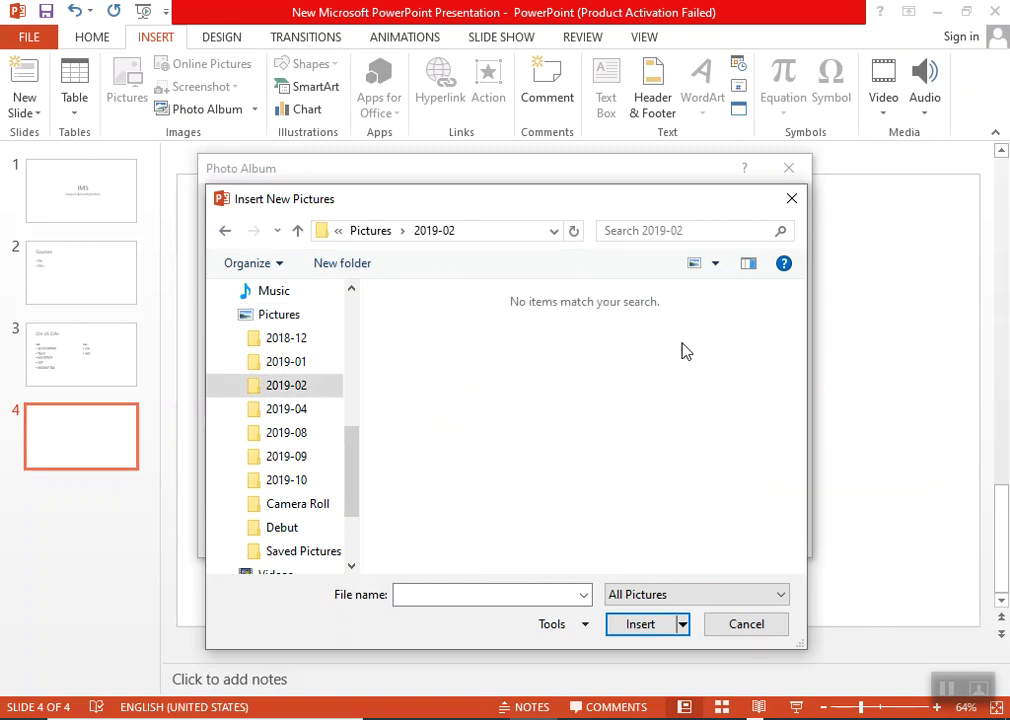
left_click(225, 230)
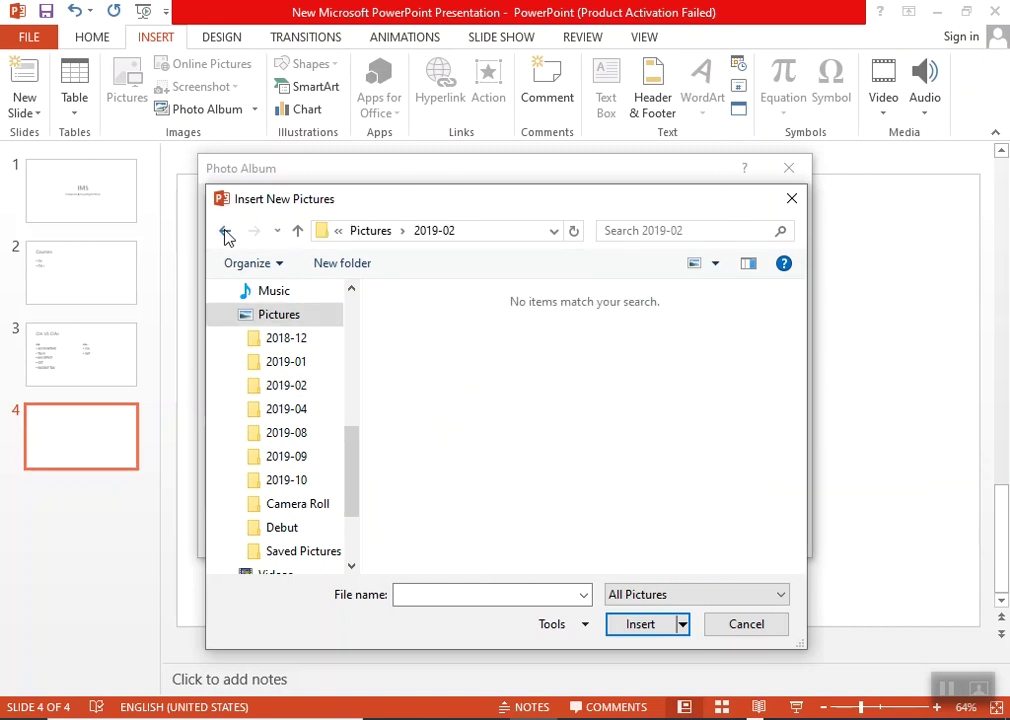
left_click(791, 199)
left_click(795, 172)
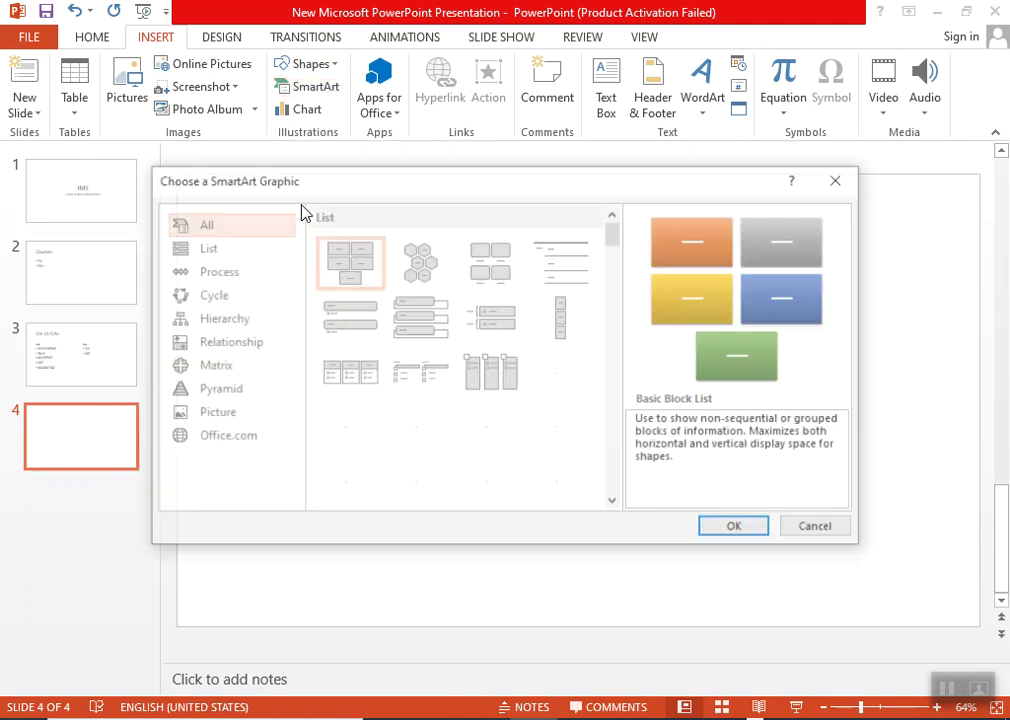
Step: Insert the Upward Arrow SmartArt from the Process category onto slide 4
left_click(219, 272)
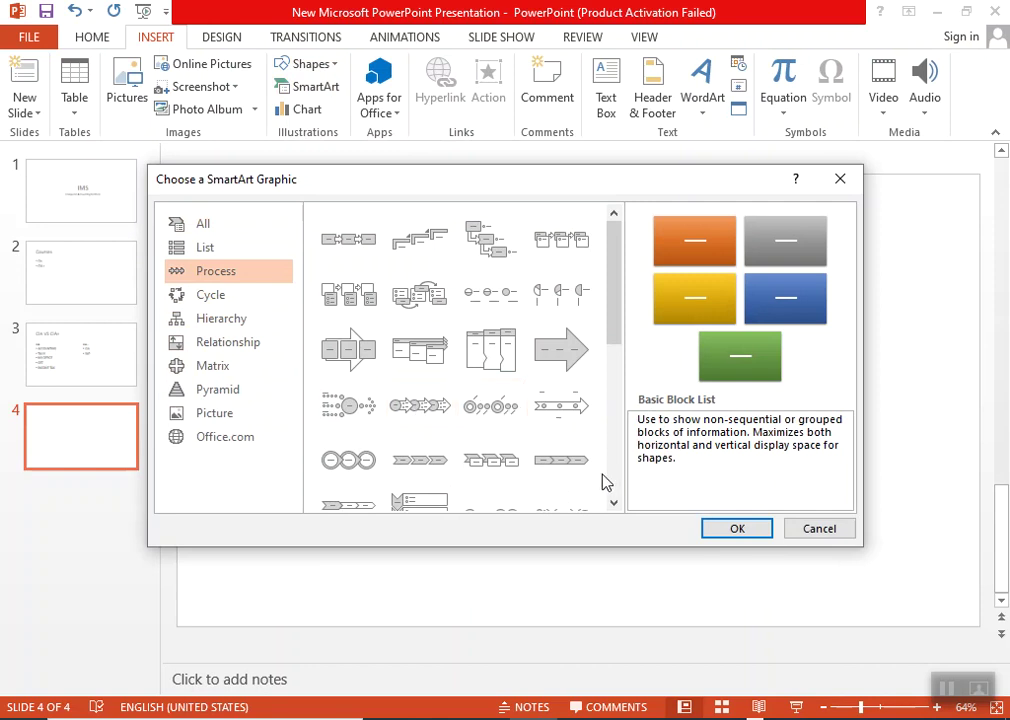
left_click(614, 504)
left_click(614, 504)
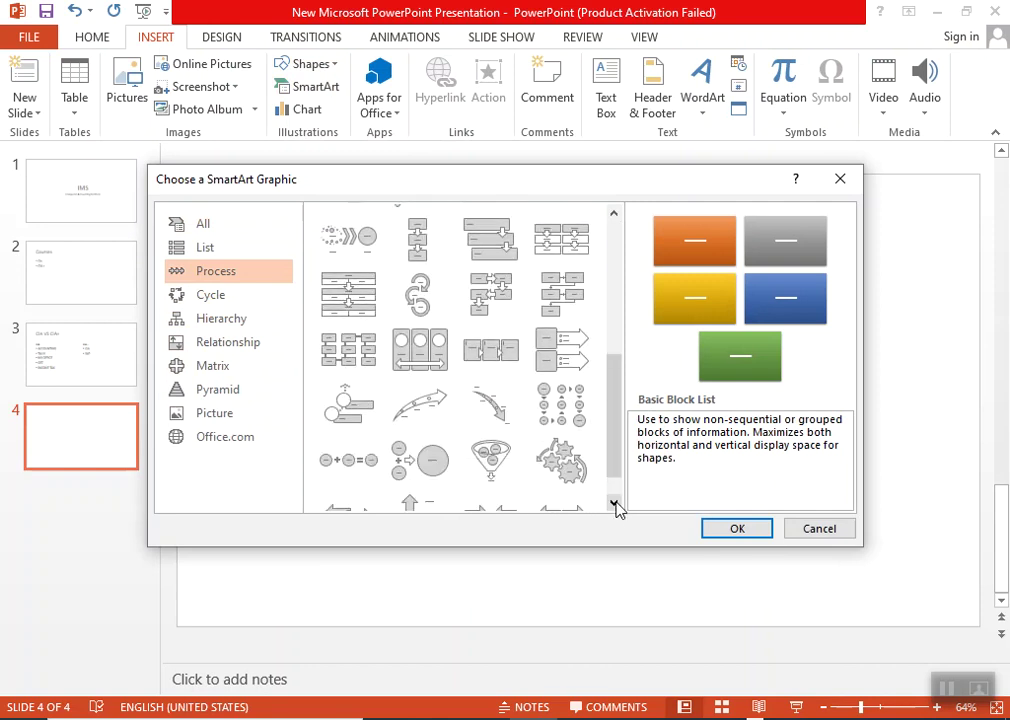
left_click(432, 412)
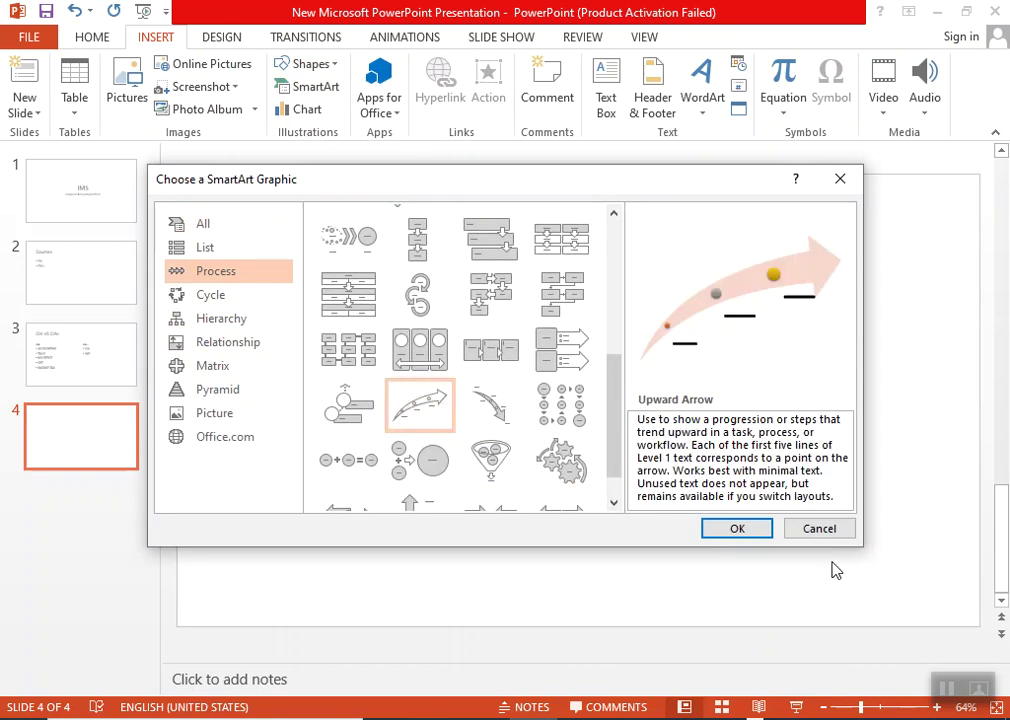
left_click(737, 528)
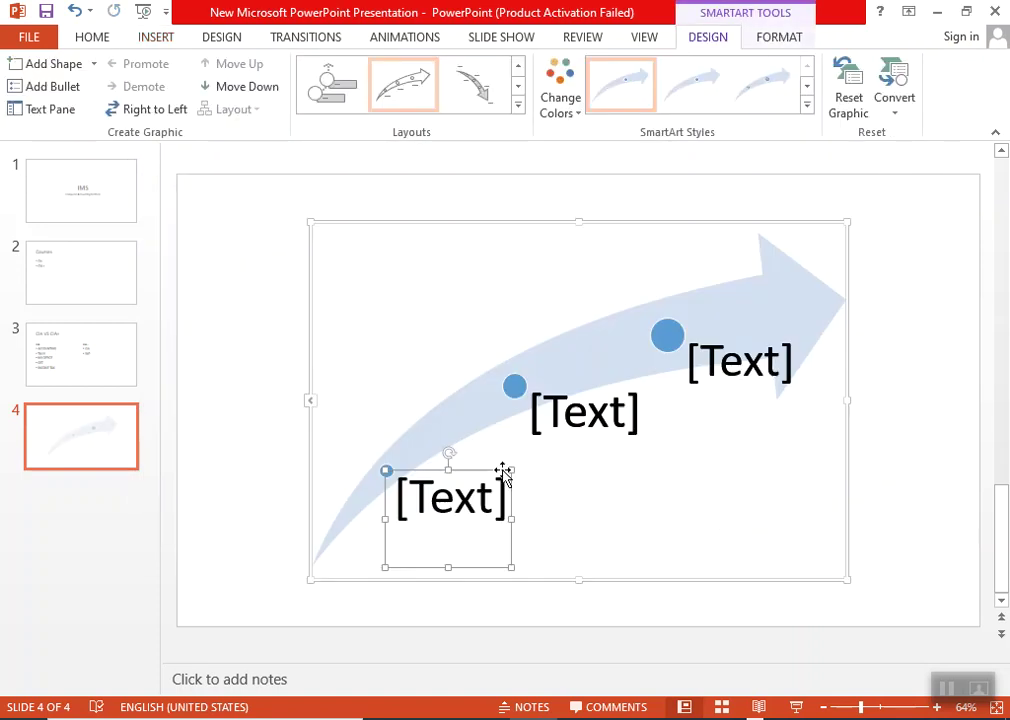
Step: Label the arrow's first point 'ACCOUNTING'
type("BC")
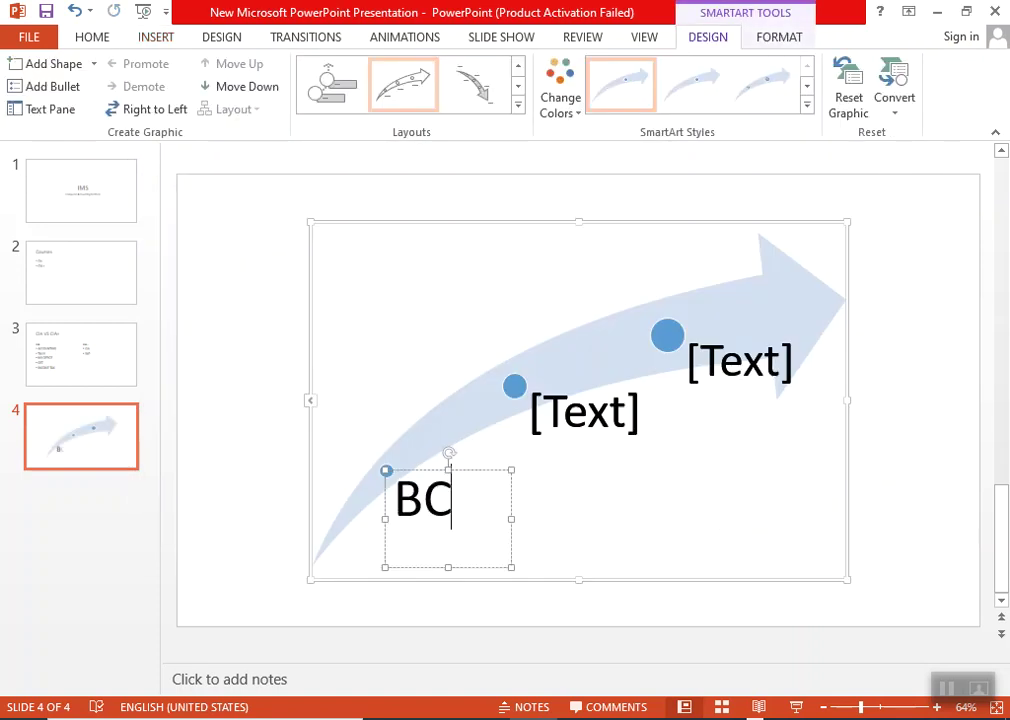
key("BackSpace")
key("BackSpace")
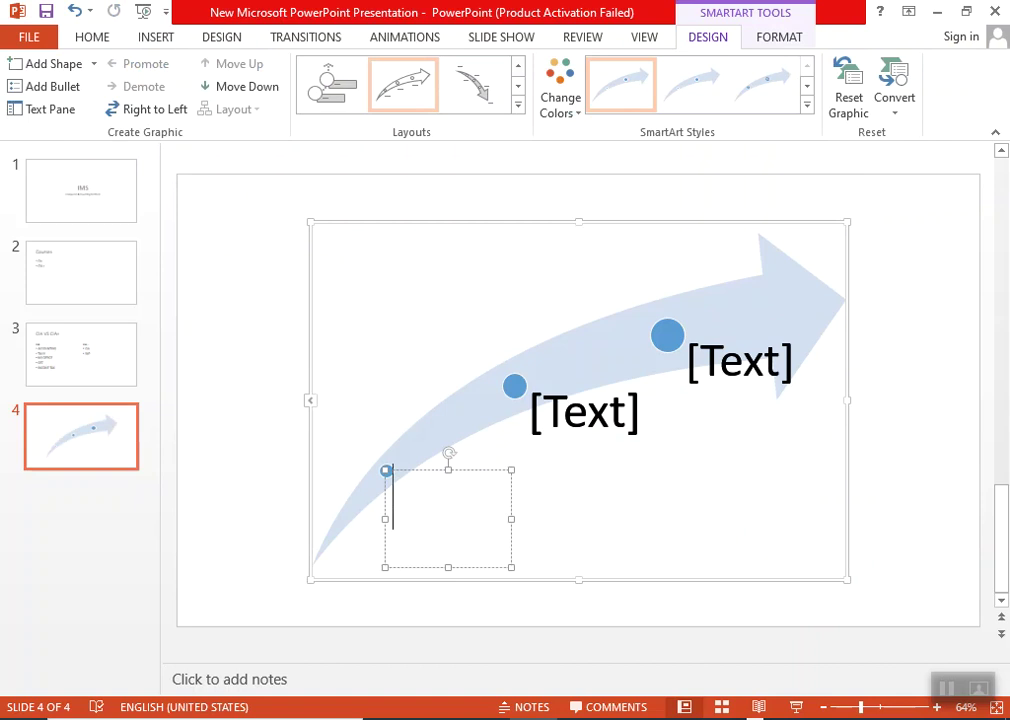
type("ACCOUN")
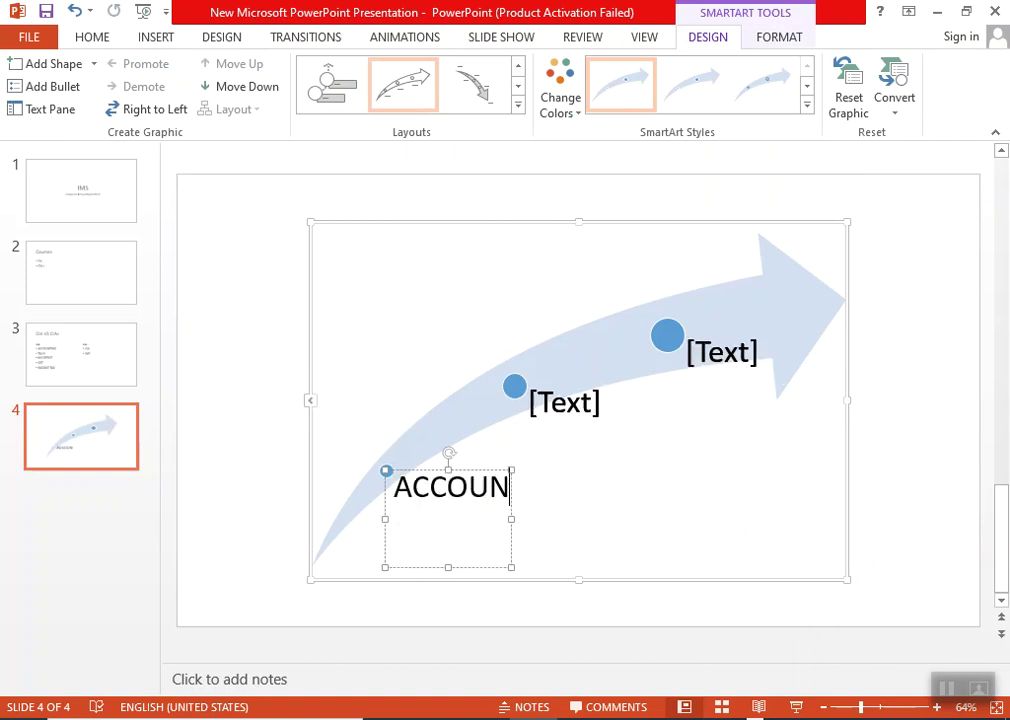
type("Y")
key("Return")
key("BackSpace")
key("BackSpace")
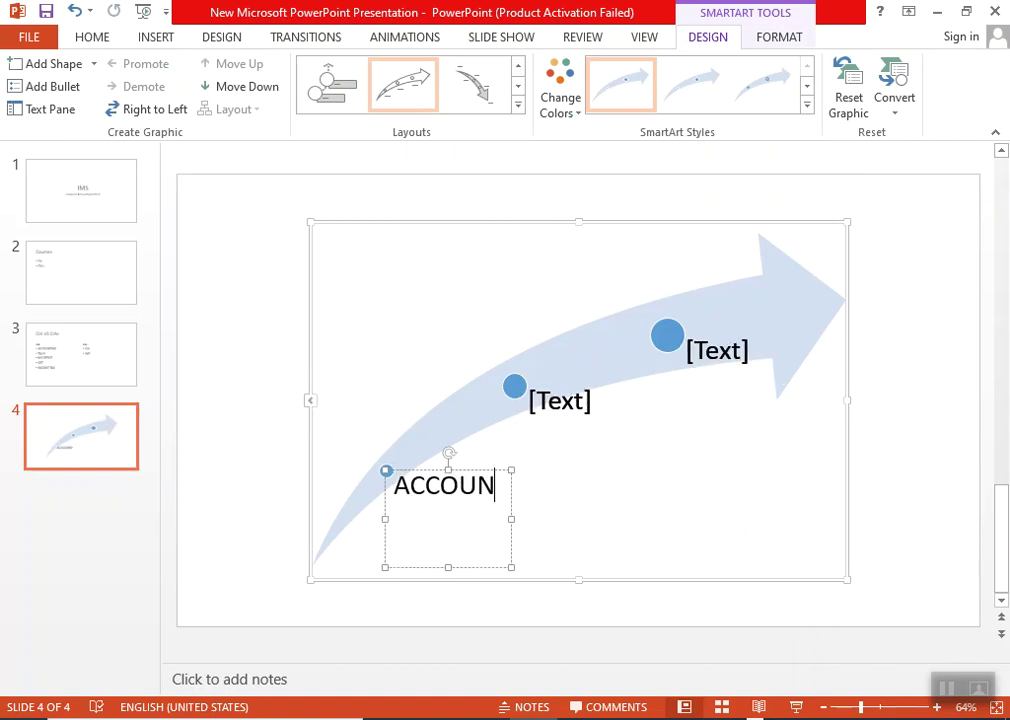
type("TING")
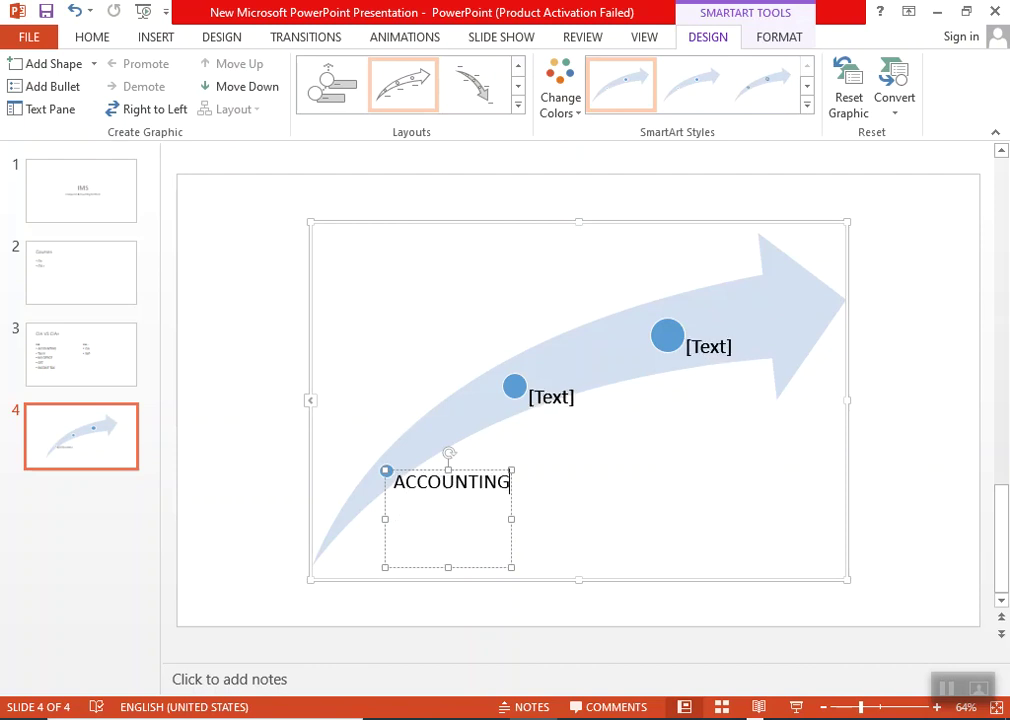
Step: Label the second and third points 'TALLY' and 'MS OFFICE'
left_click(551, 398)
type("ALLY")
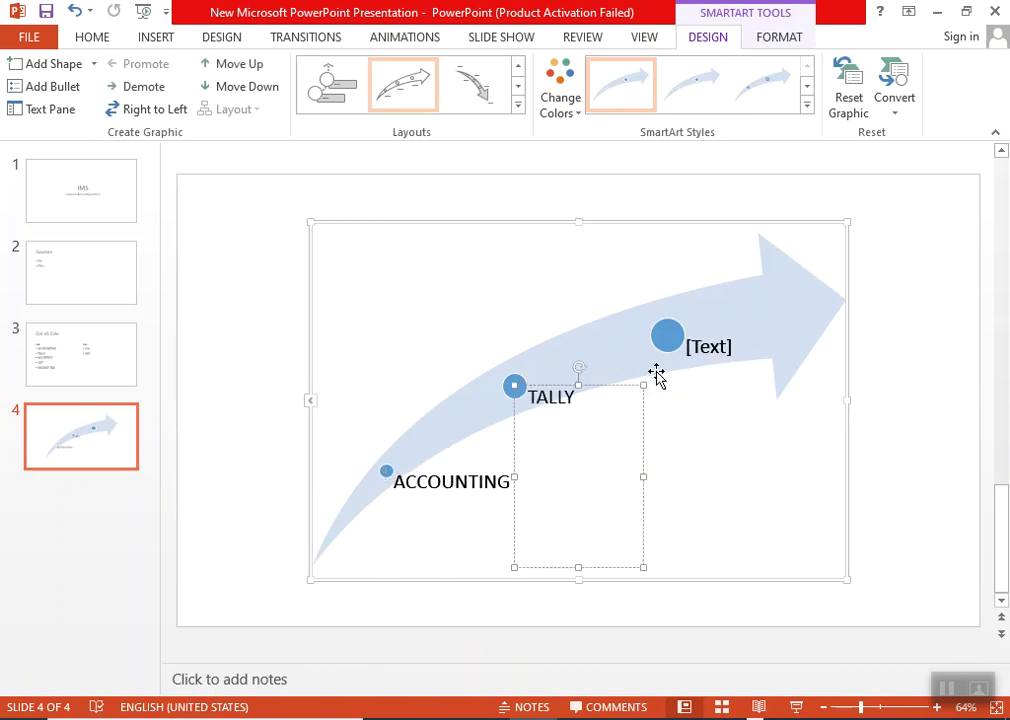
left_click(705, 365)
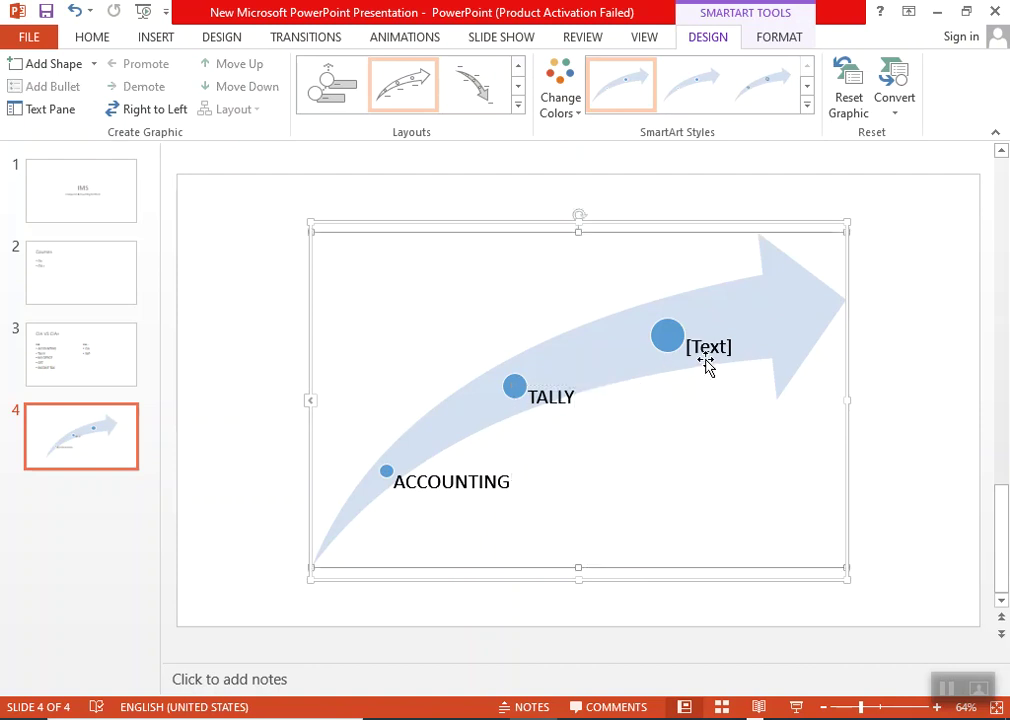
left_click(707, 357)
type("M")
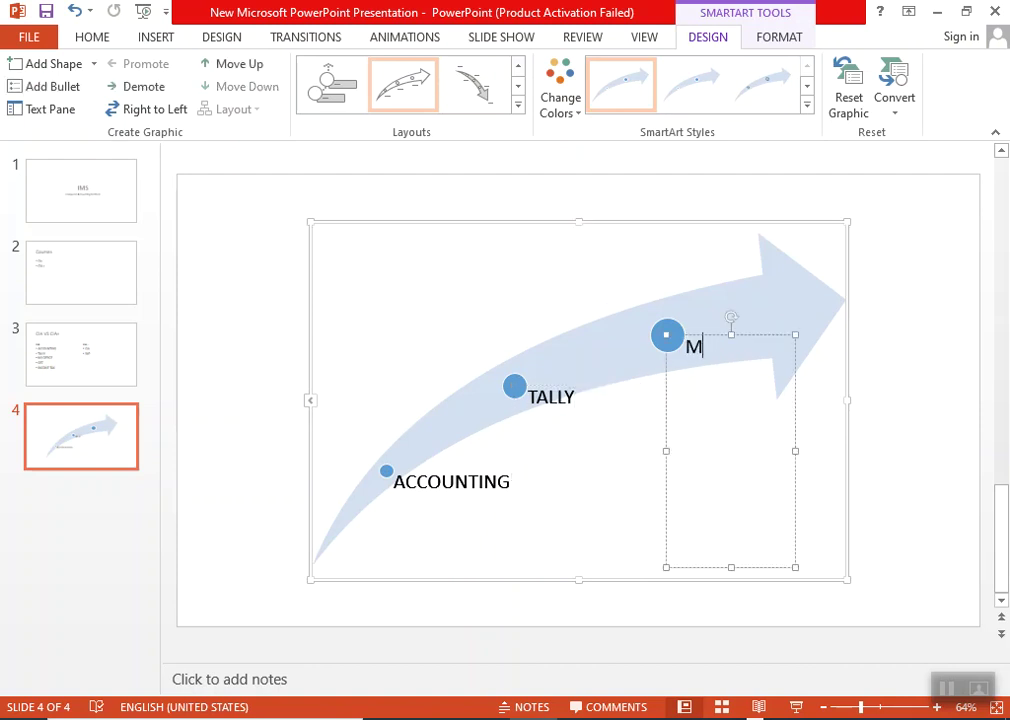
type("S OFFICE")
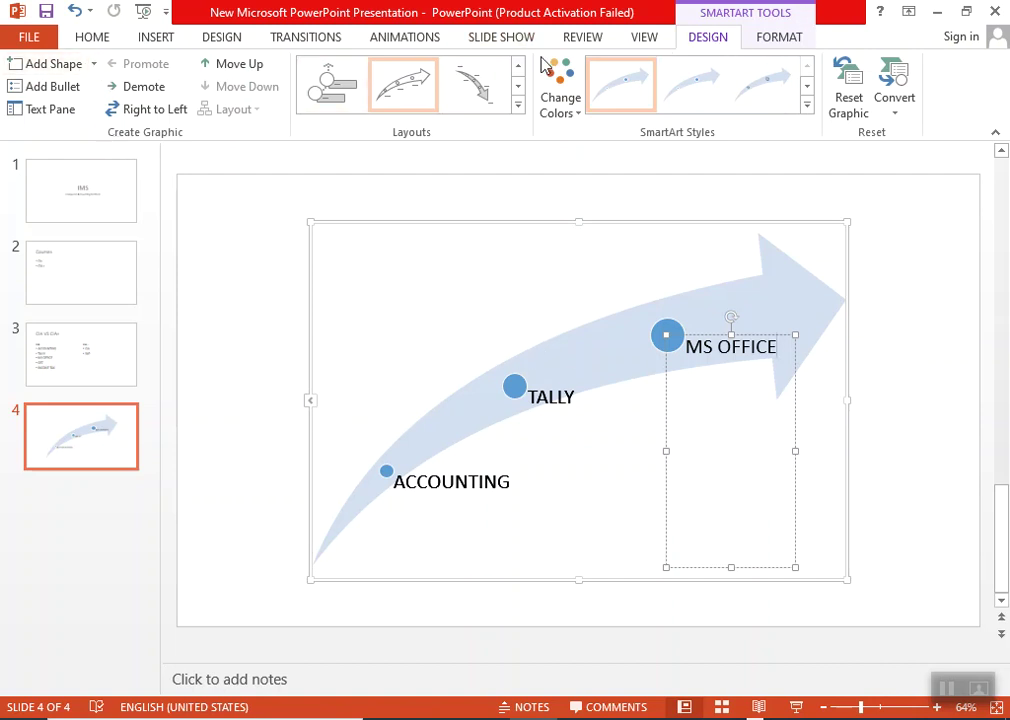
Step: Add a fourth point after MS OFFICE labelled 'gst', then add a blank fifth slide
left_click(94, 63)
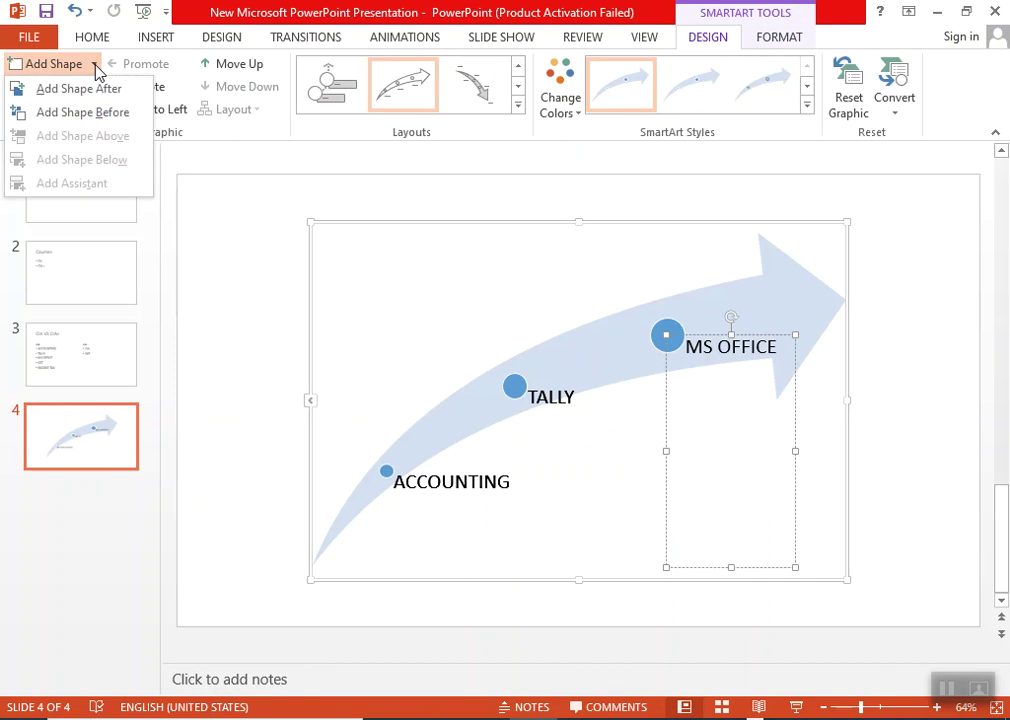
left_click(100, 90)
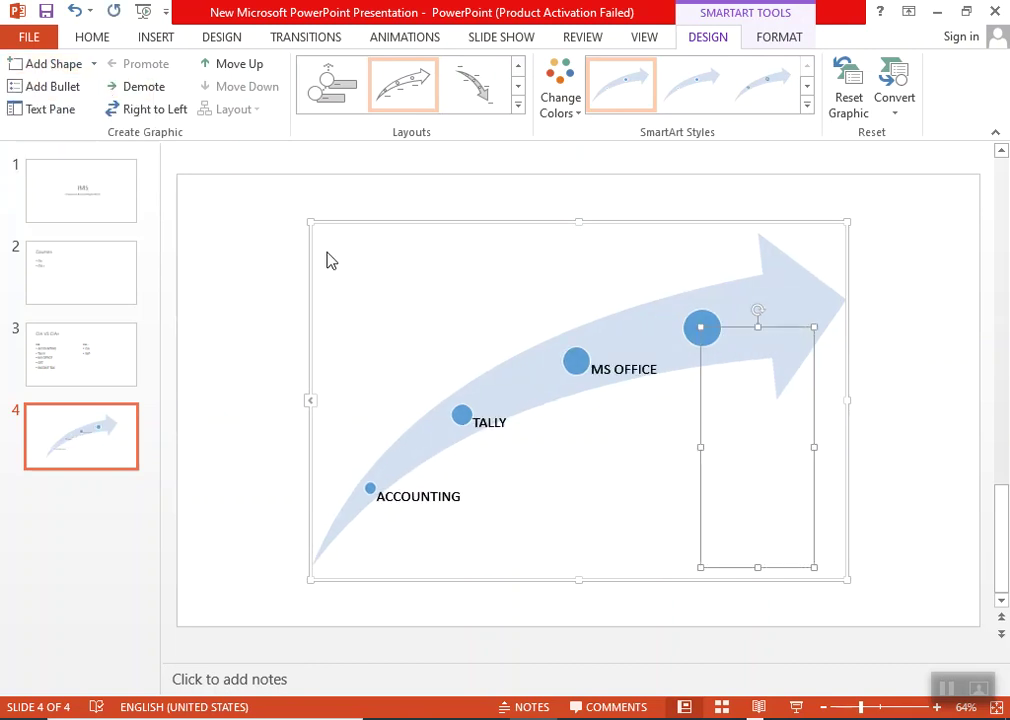
type("gst")
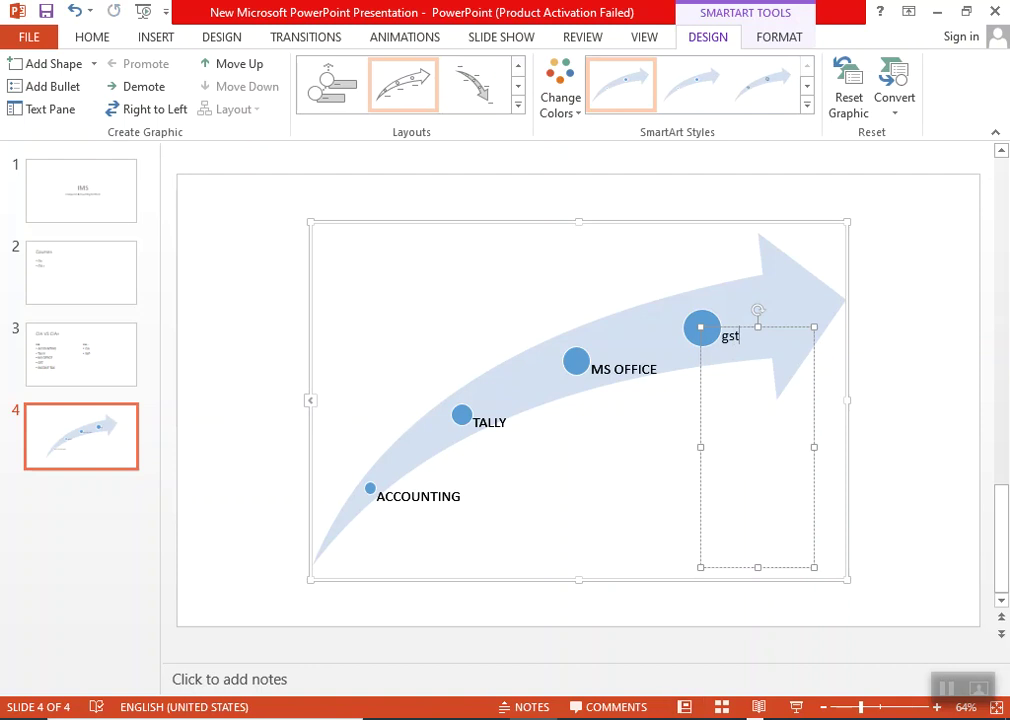
left_click(275, 492)
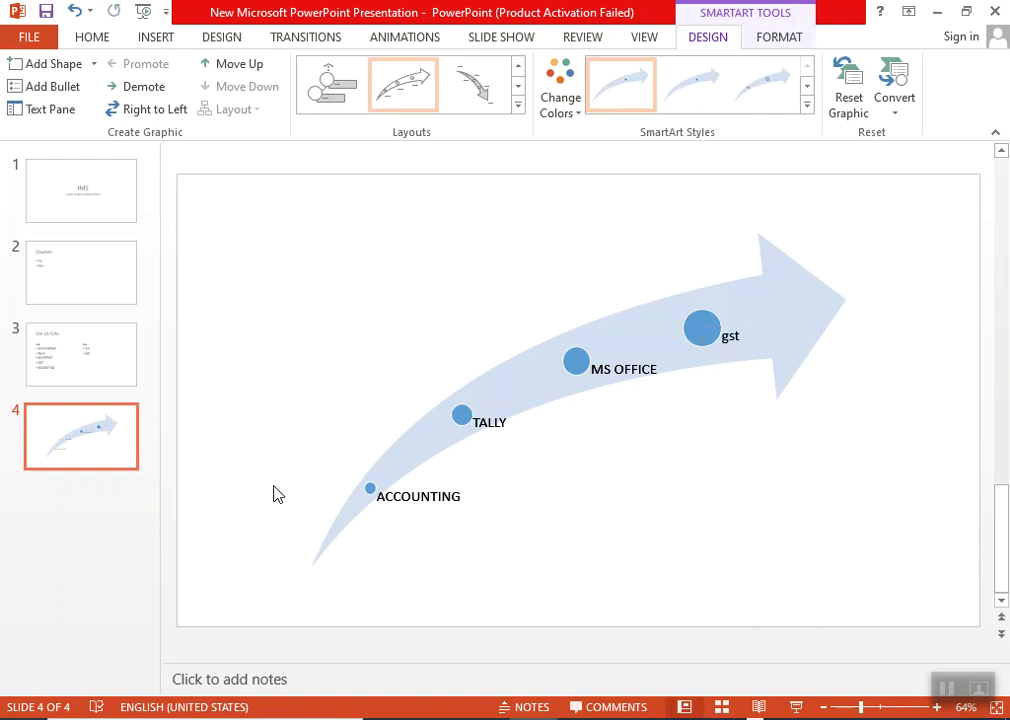
left_click(117, 67)
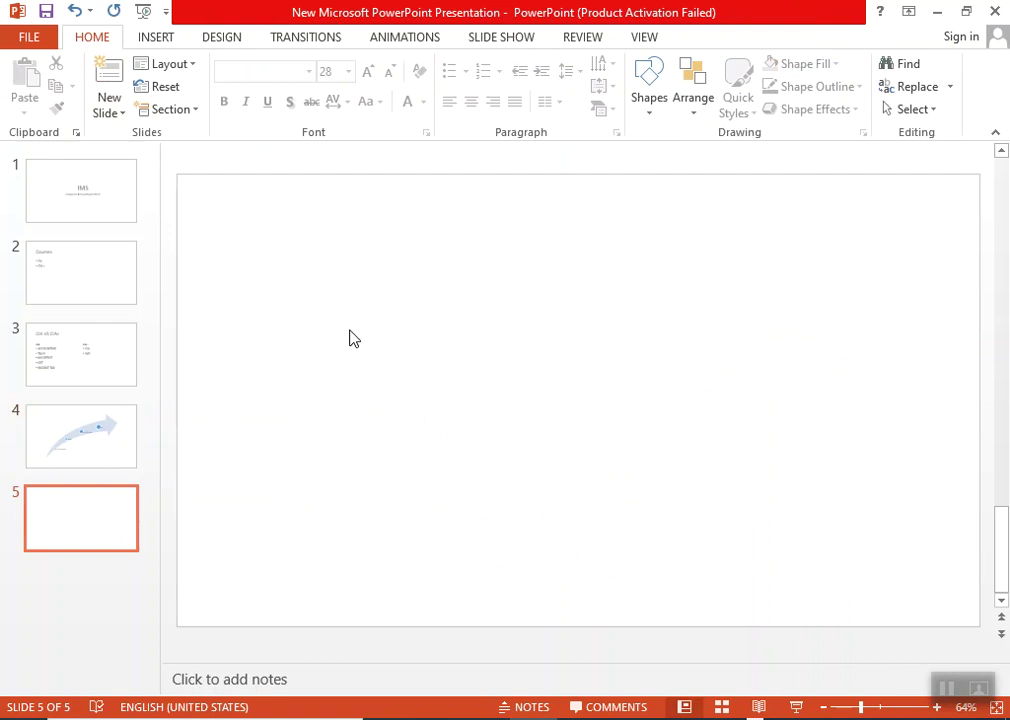
Step: Insert a Hierarchy > Organization Chart SmartArt graphic on slide 5
left_click(155, 40)
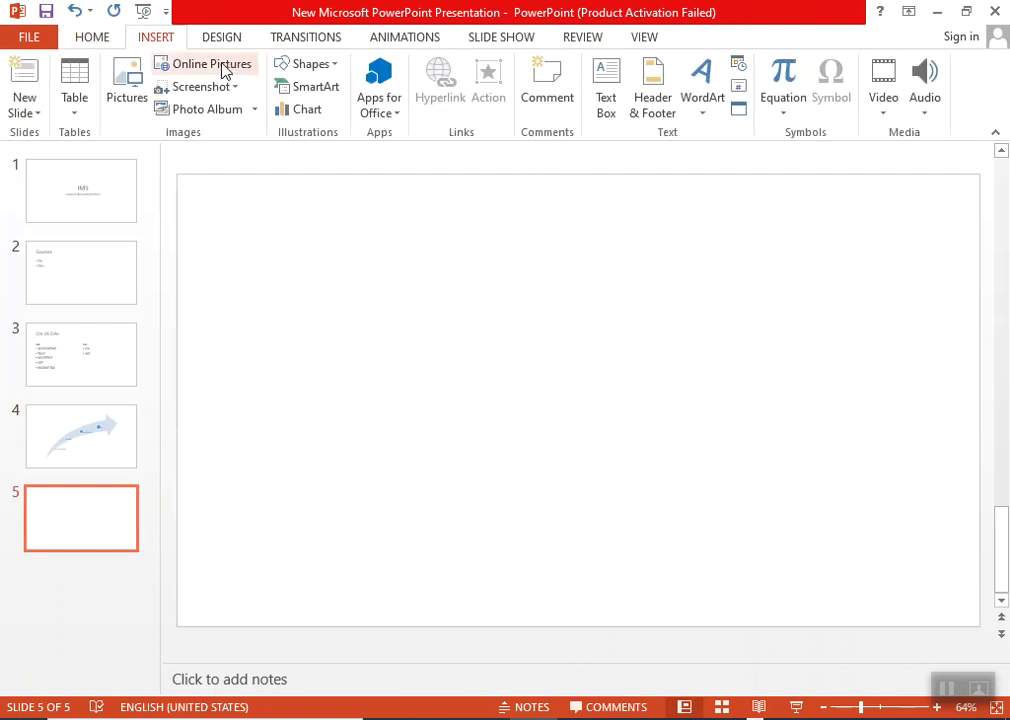
left_click(327, 72)
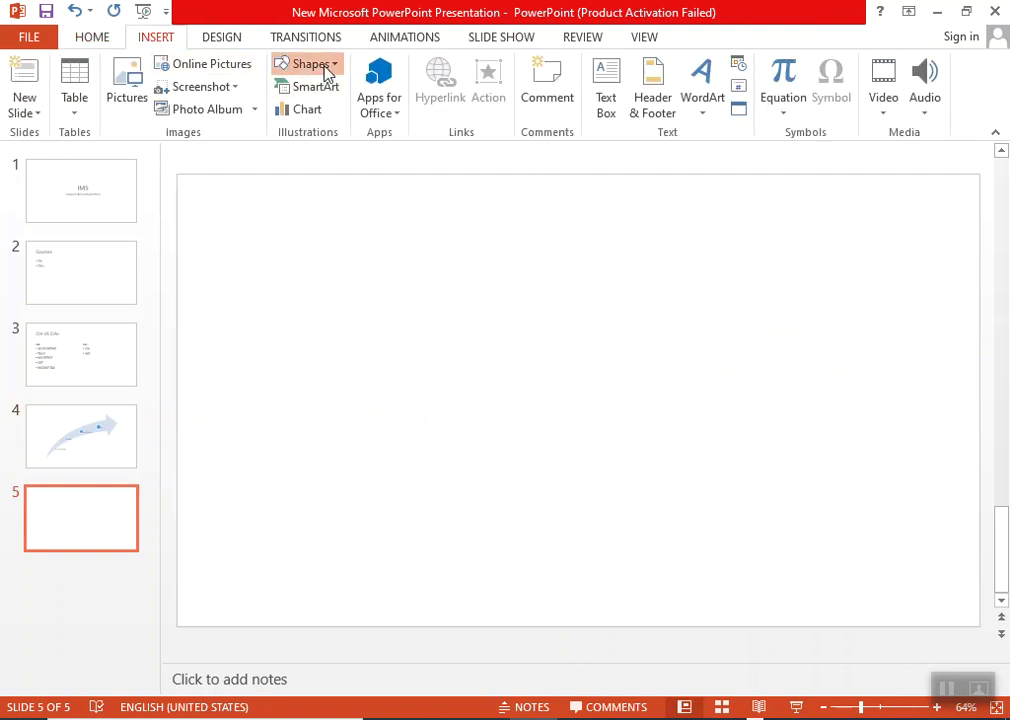
left_click(543, 302)
left_click(308, 92)
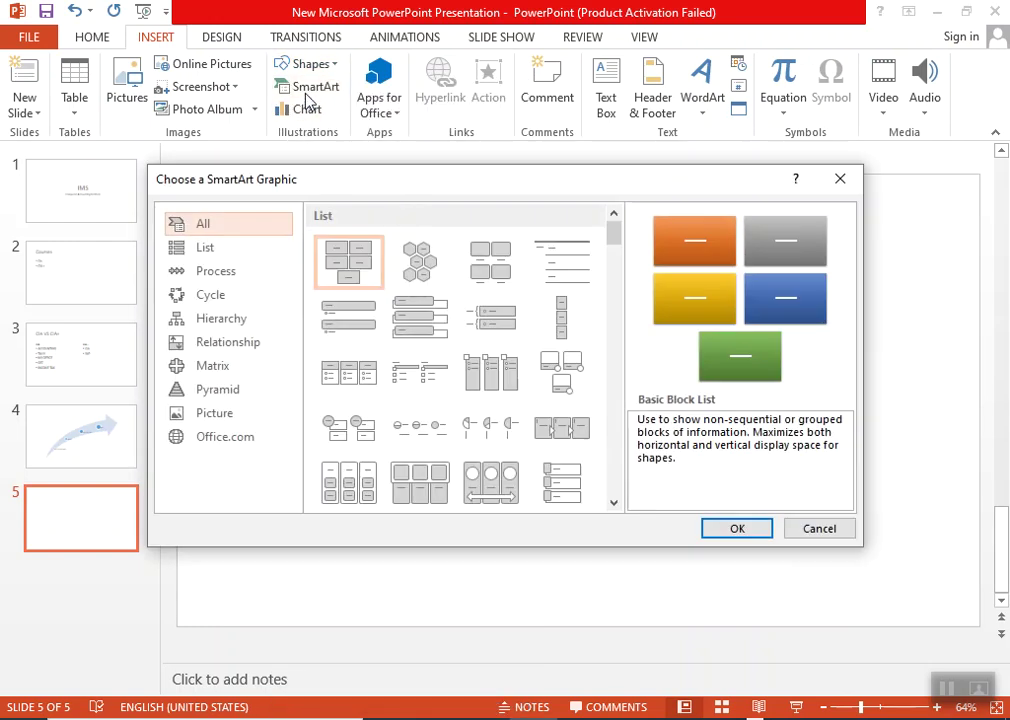
left_click(220, 320)
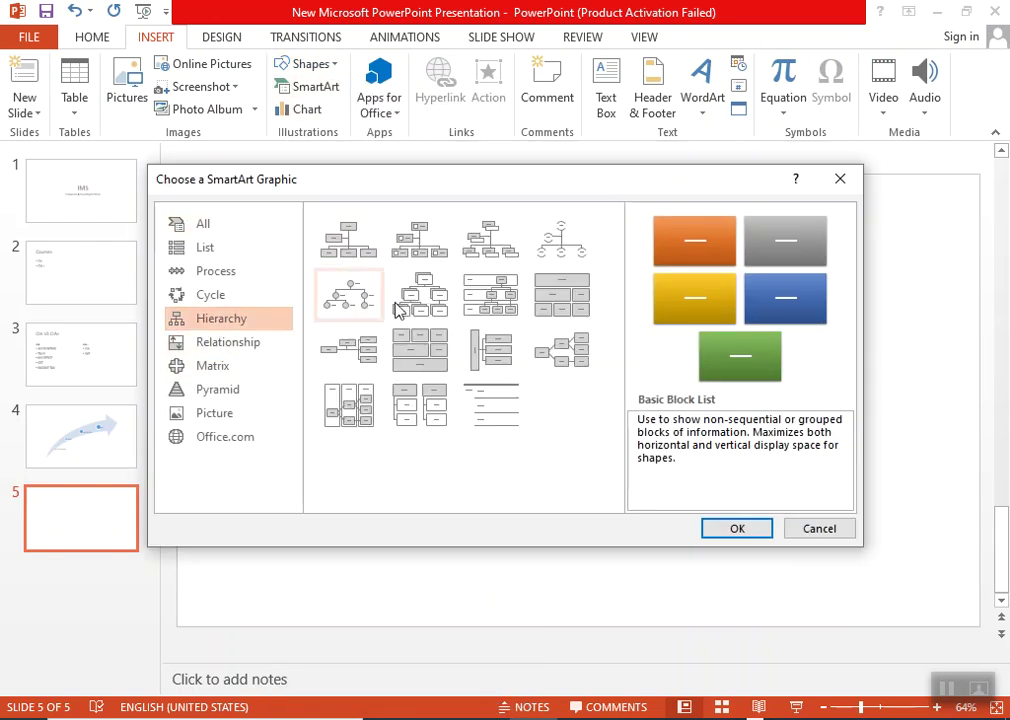
left_click(362, 249)
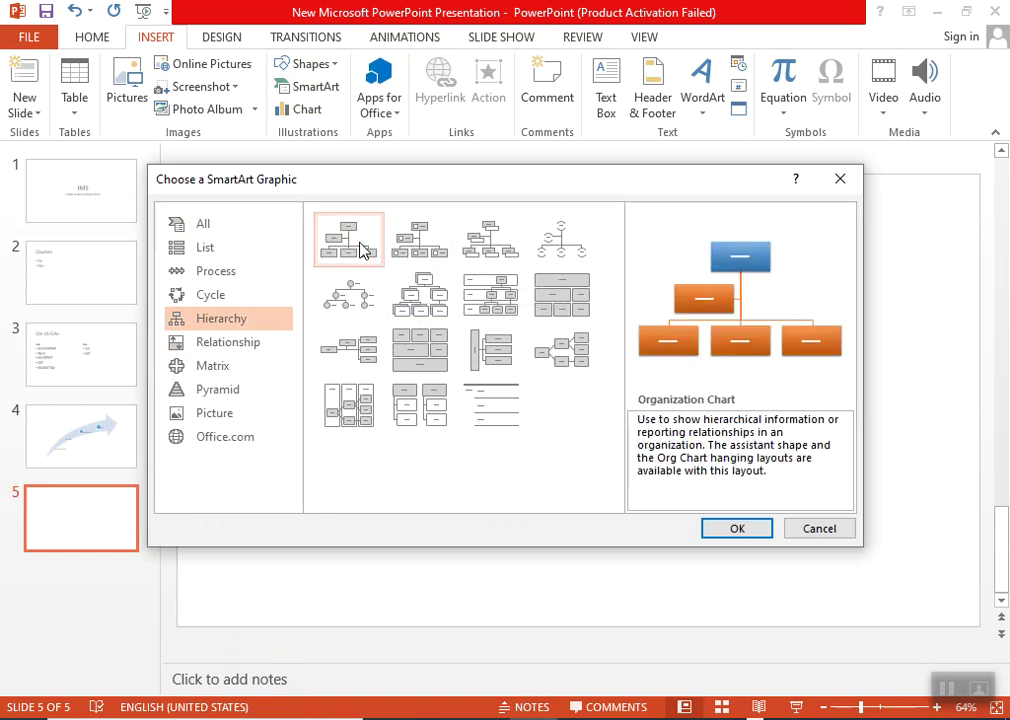
left_click(729, 531)
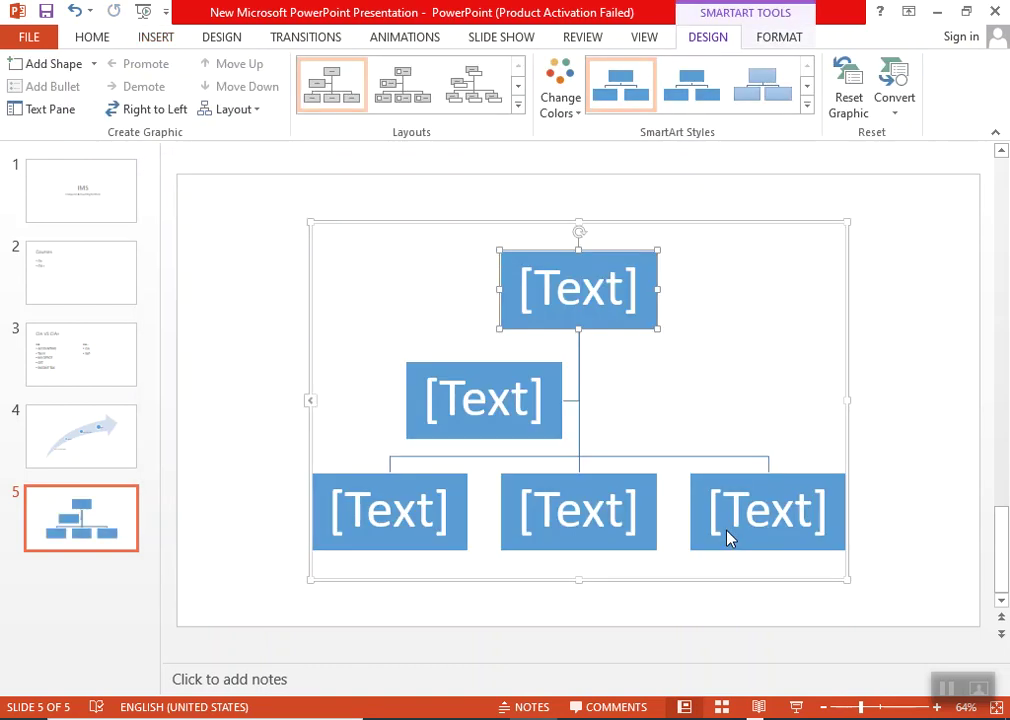
Step: Label the top box 'IMS' and delete the assistant box below it
left_click(615, 300)
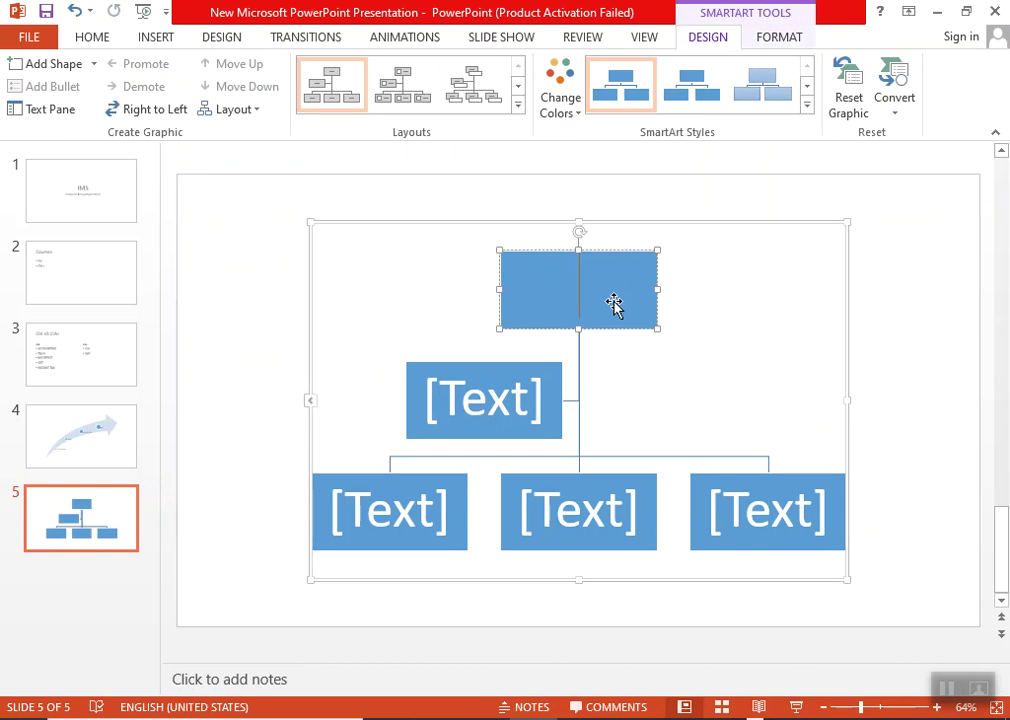
type("im")
key("BackSpace")
key("BackSpace")
type("MA")
key("BackSpace")
key("BackSpace")
type("S")
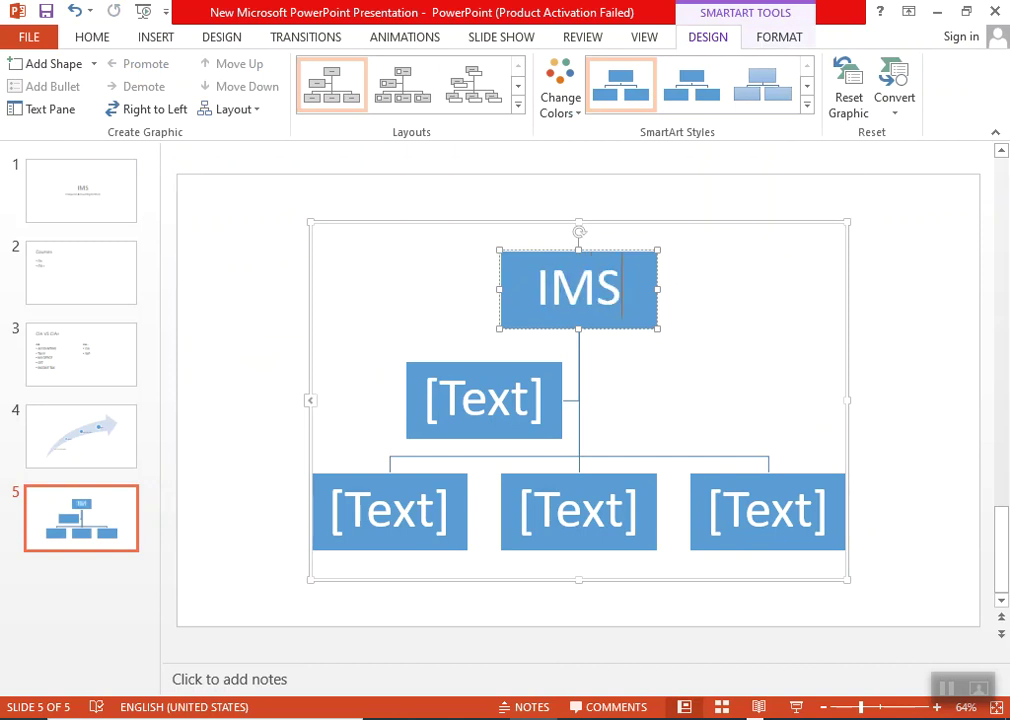
left_click(467, 406)
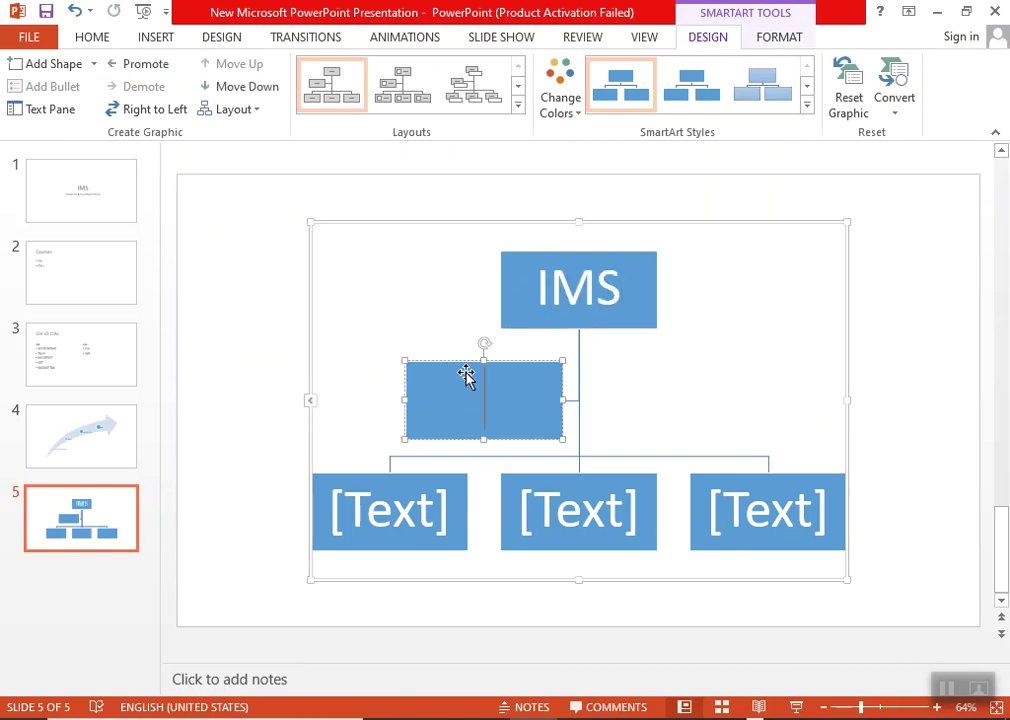
left_click(466, 362)
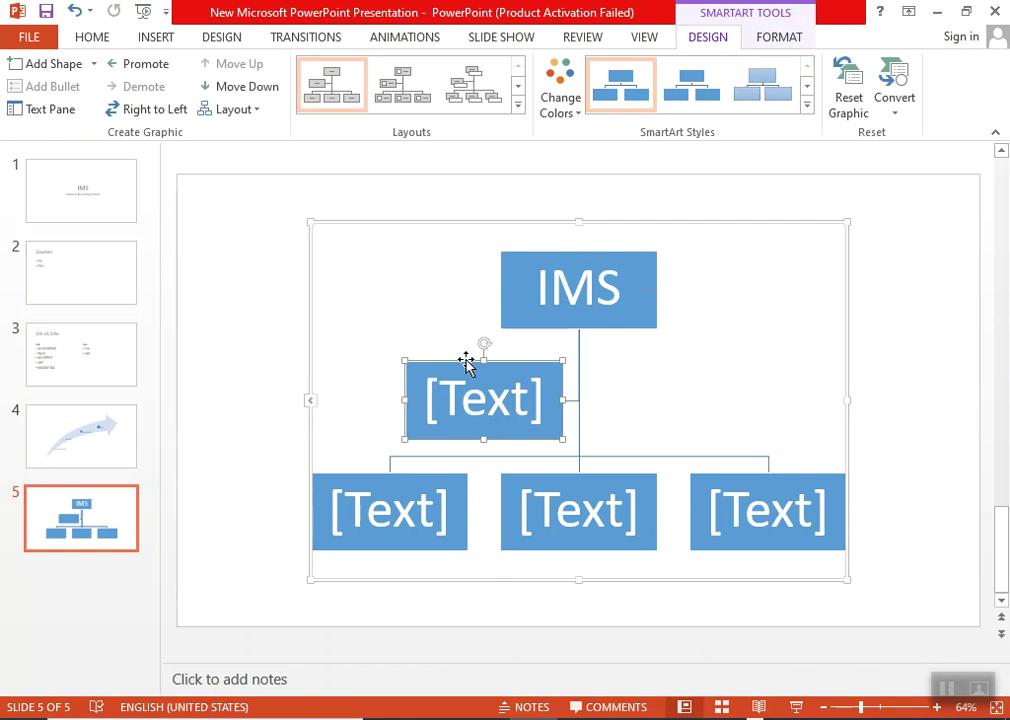
key("Delete")
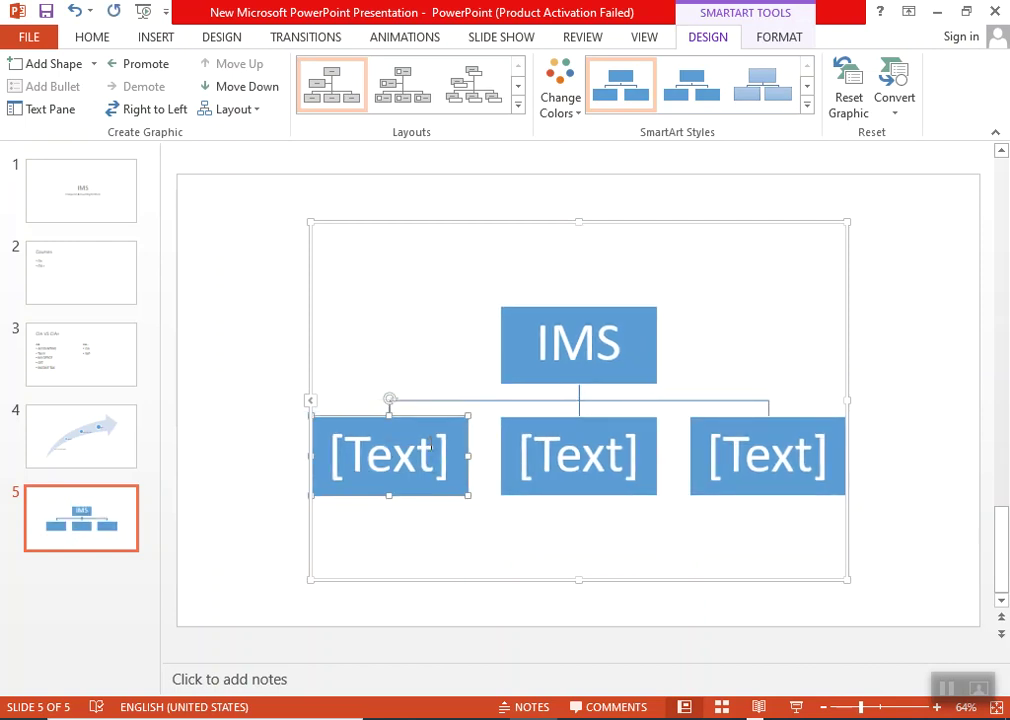
Step: Label the bottom boxes 'CIA' and 'CIA +', delete the empty right box, and add a box after CIA
left_click(429, 447)
type("CIA")
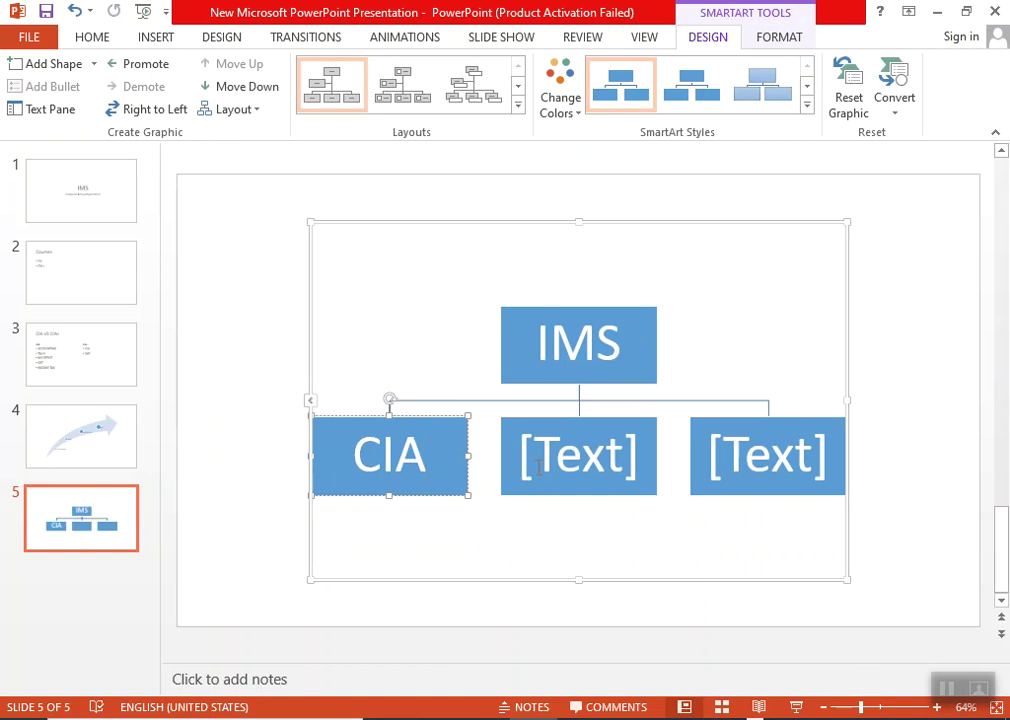
left_click(538, 469)
type("CIA +")
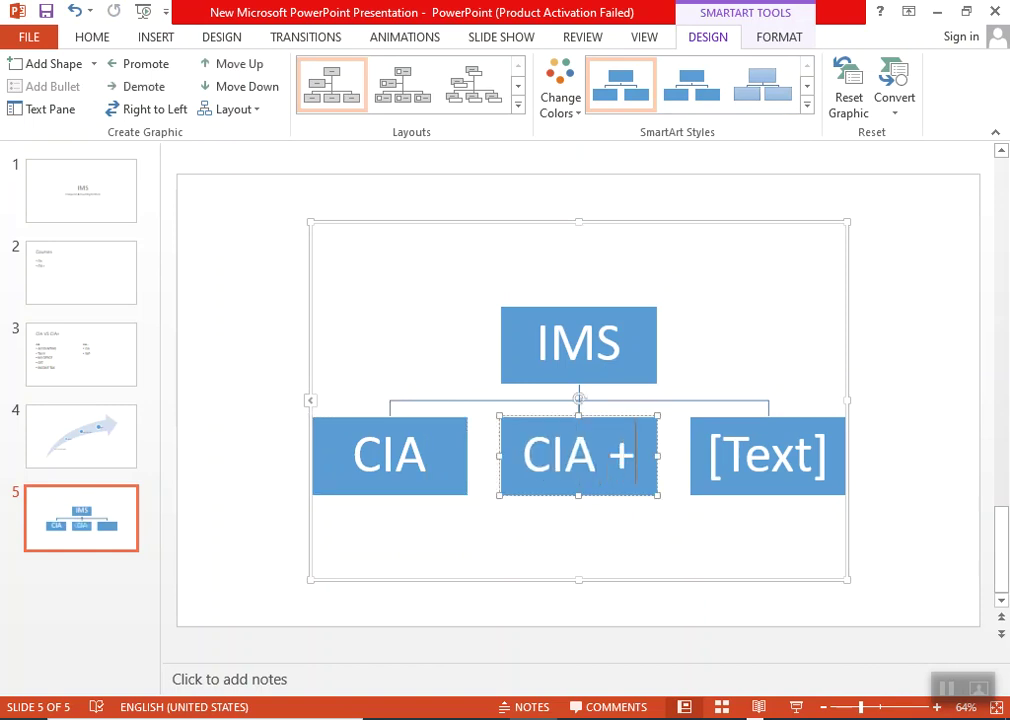
left_click(795, 452)
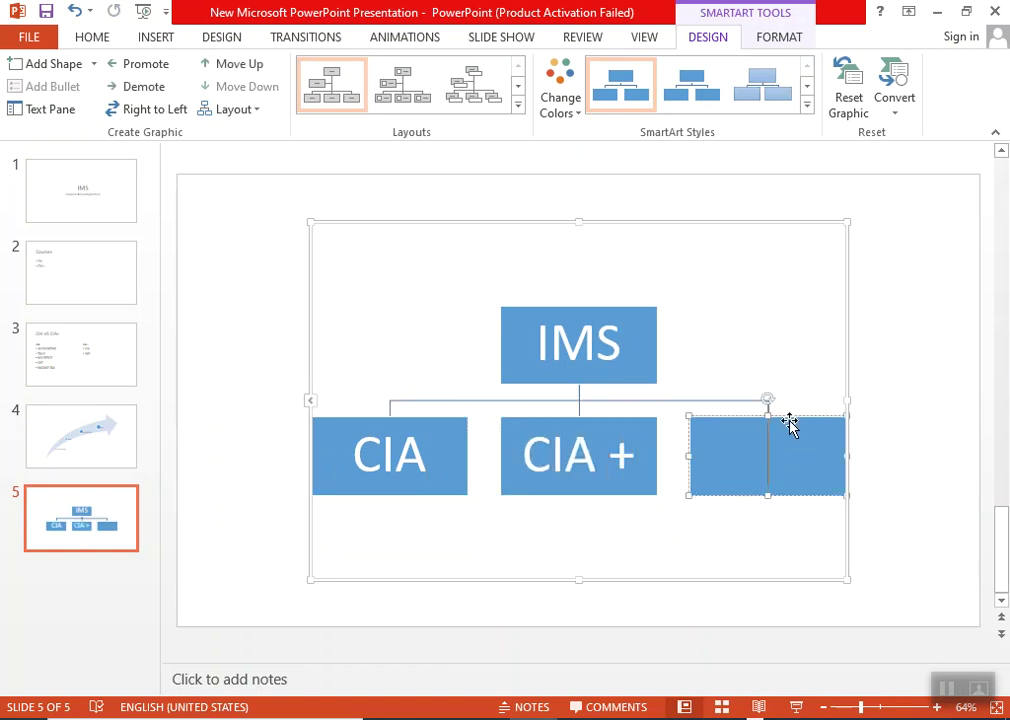
left_click(790, 425)
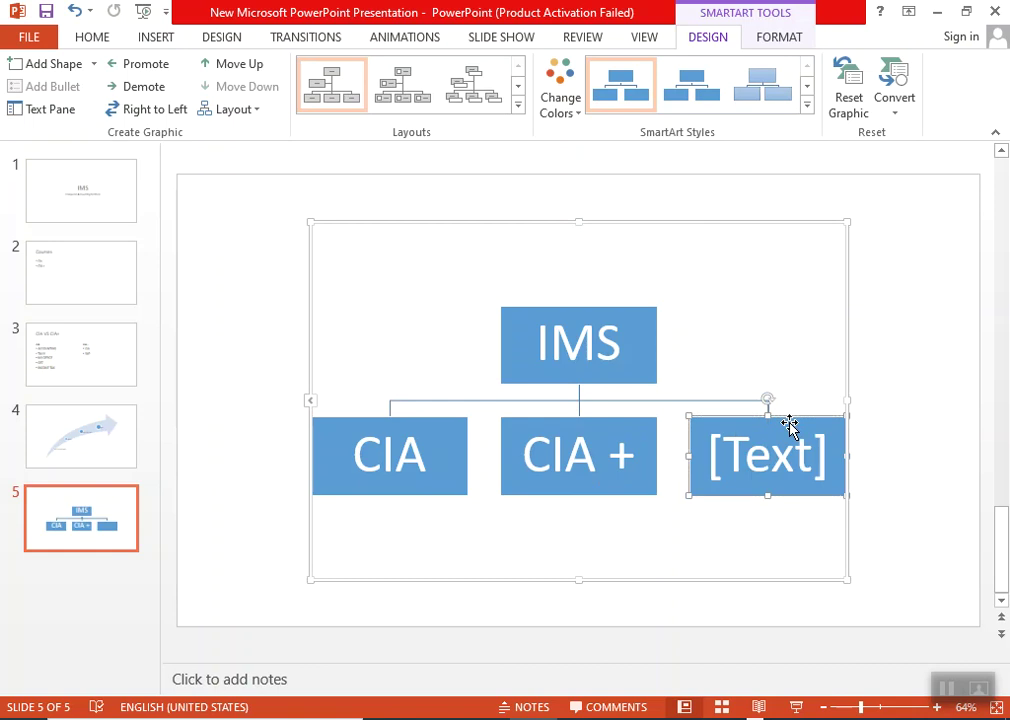
key("Delete")
left_click(524, 499)
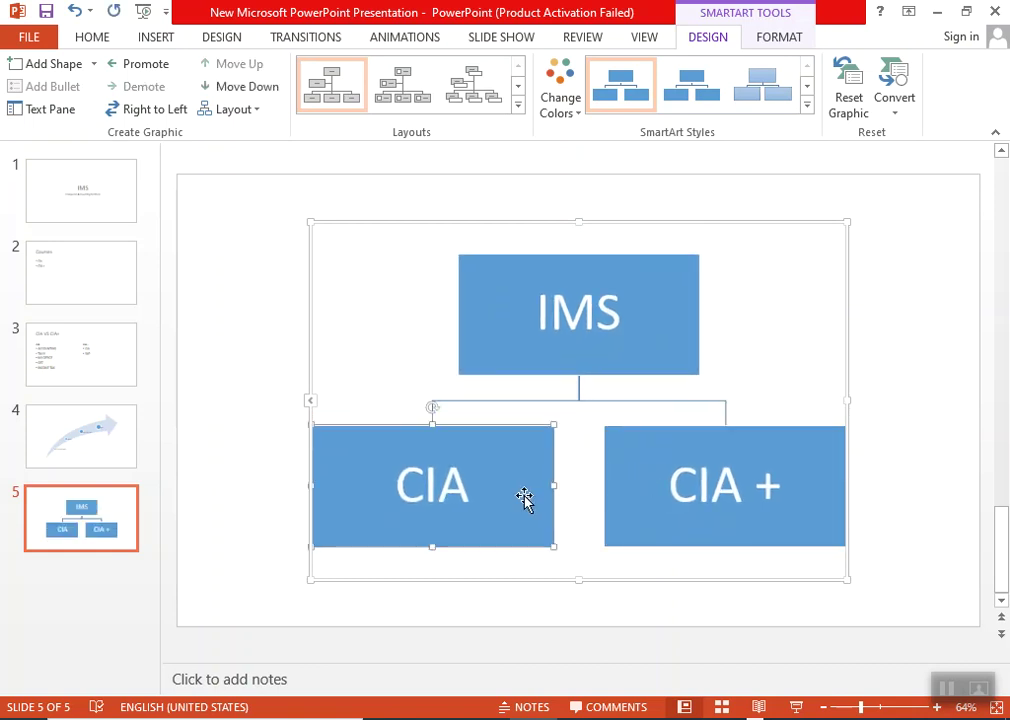
left_click(72, 71)
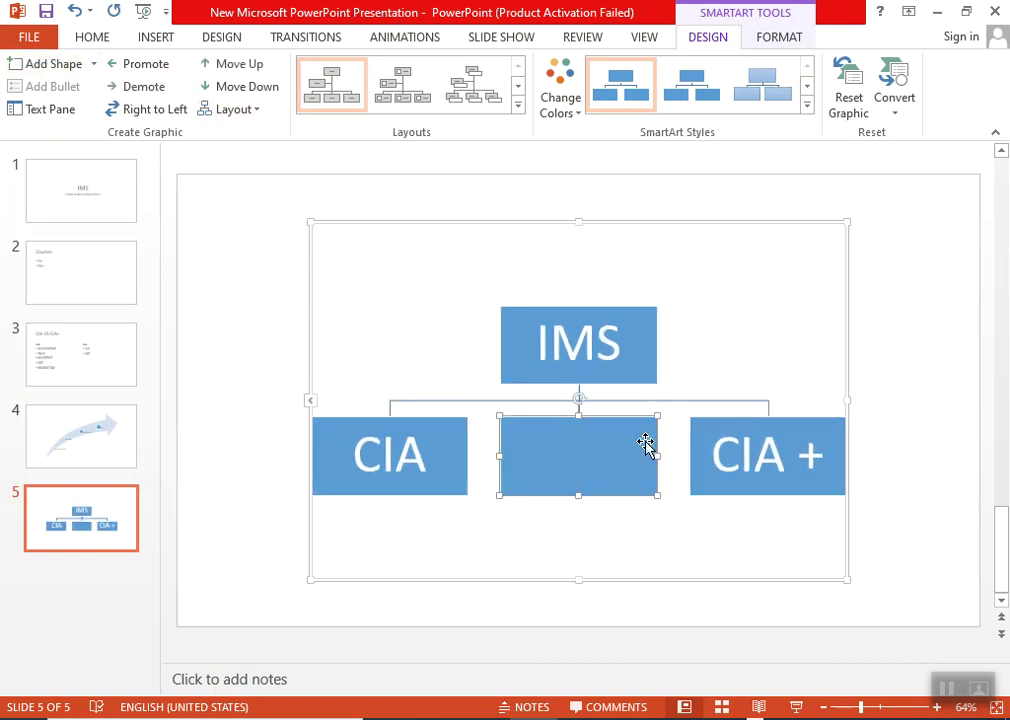
Step: Delete the blank box, then add ACCT below CIA and TALLY below ACCT in the org chart
key("Delete")
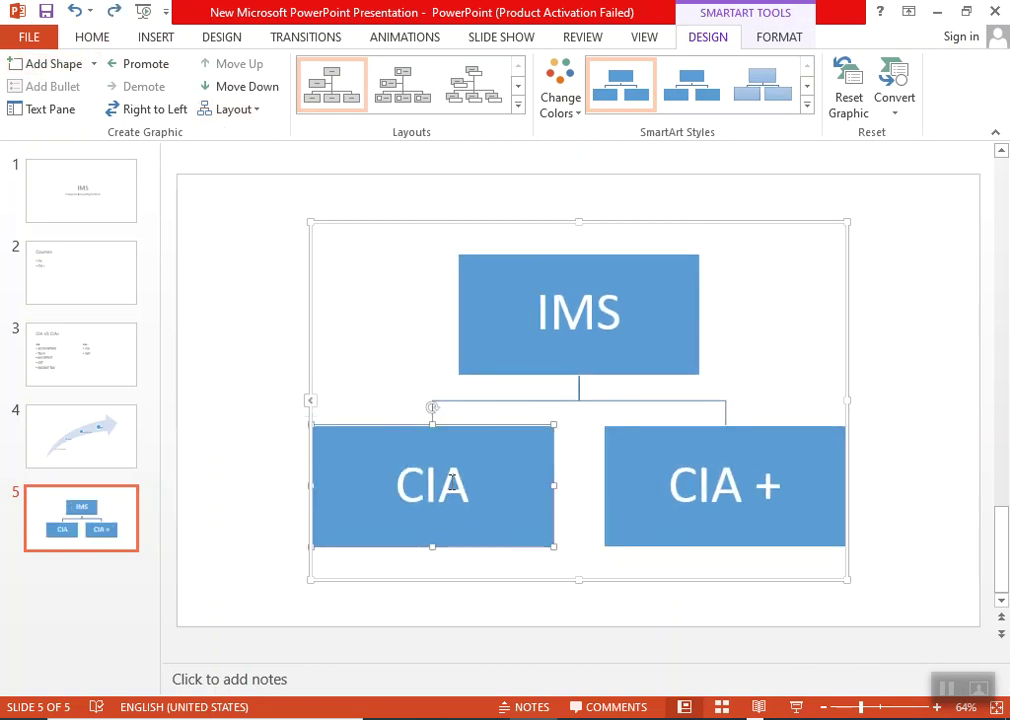
left_click(93, 64)
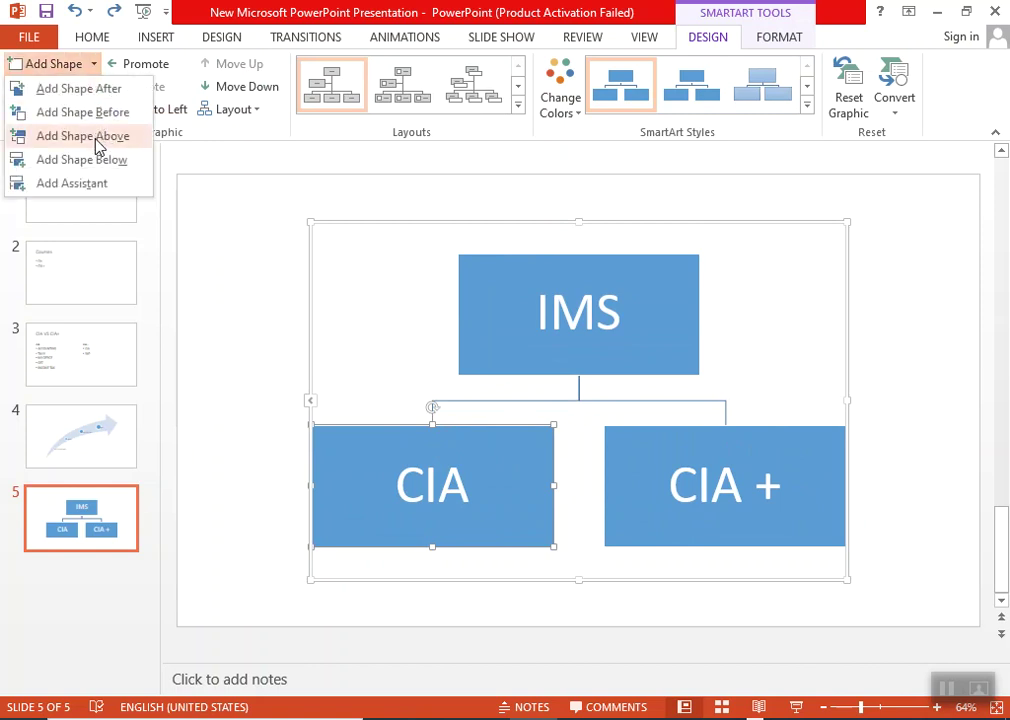
left_click(100, 166)
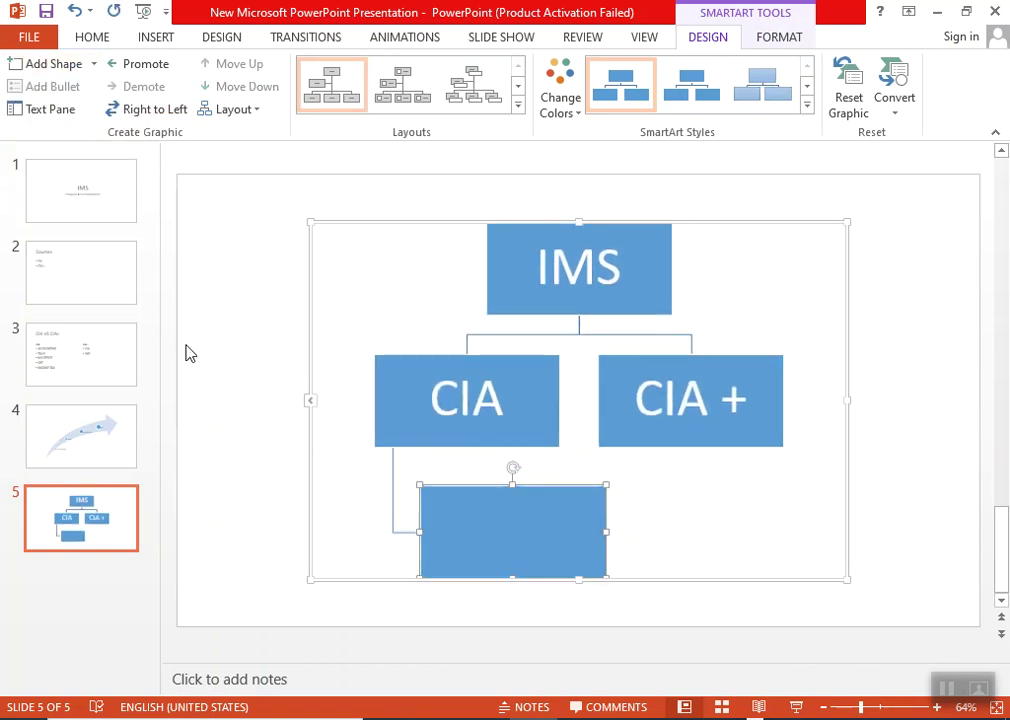
type("ACCT")
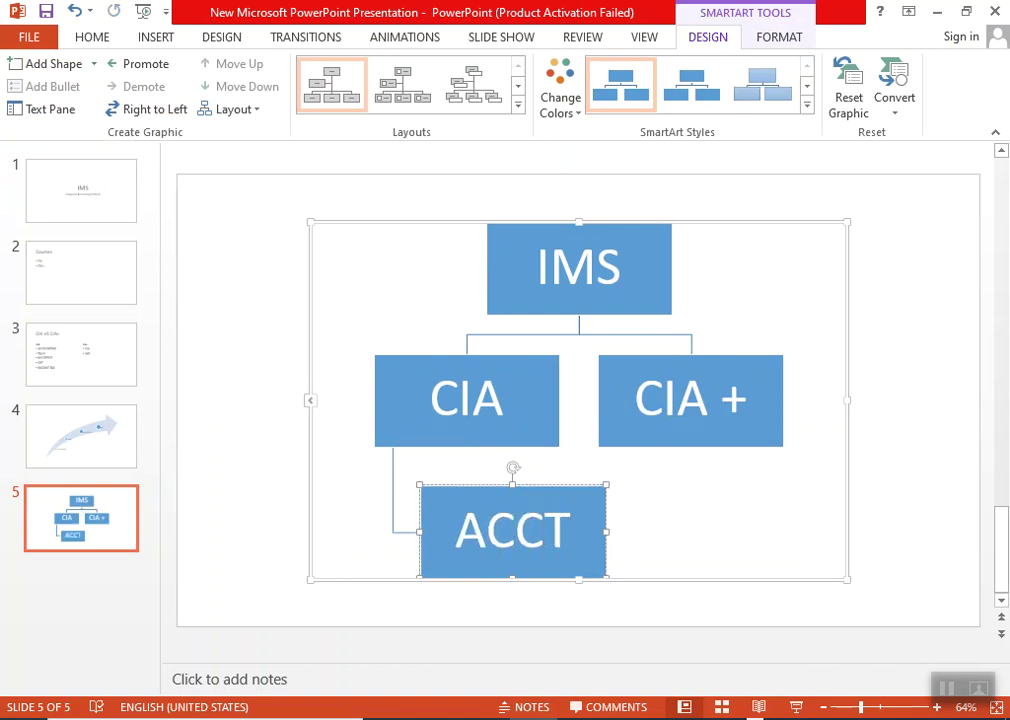
left_click(56, 60)
type("TALLY")
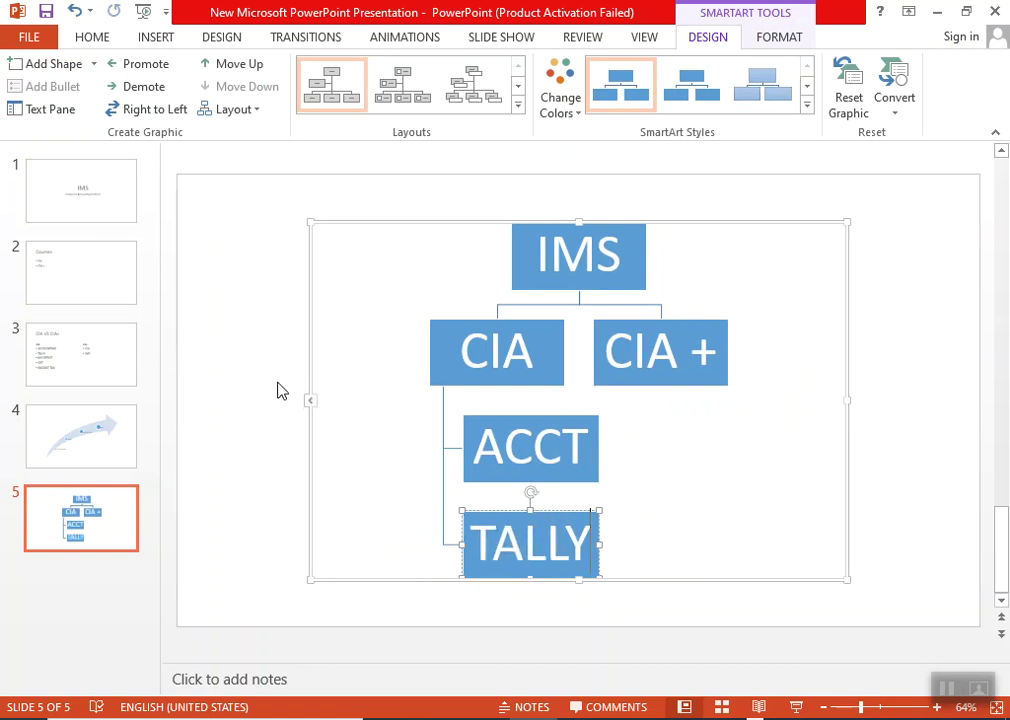
left_click(205, 369)
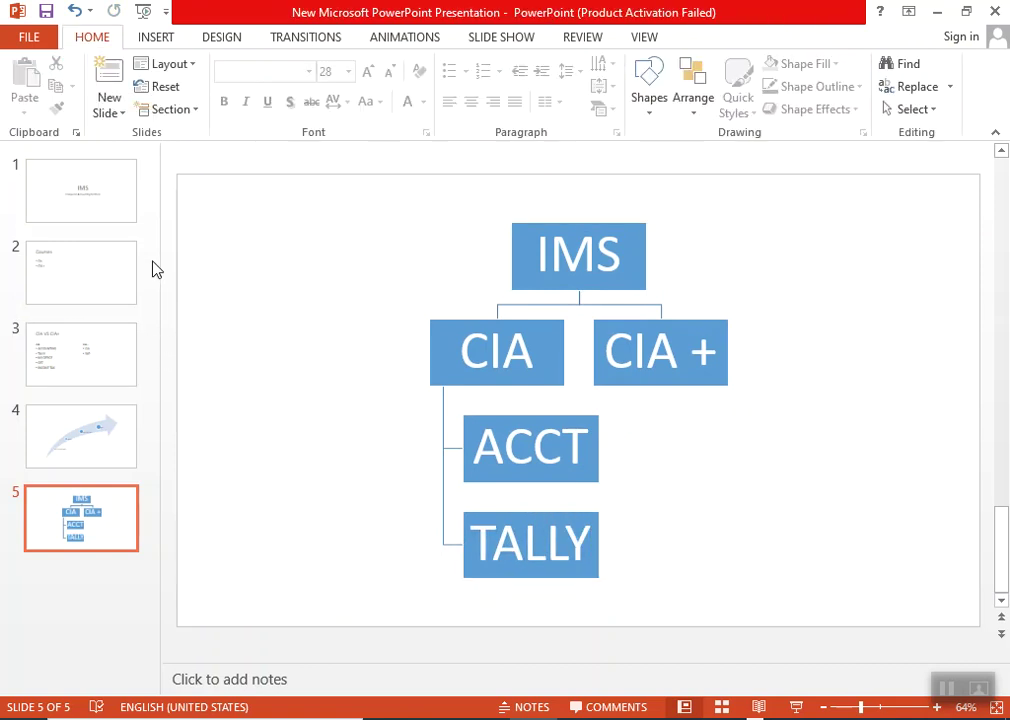
Step: Play the slide show from the IMS title slide through all five slides and exit at the end
left_click(155, 37)
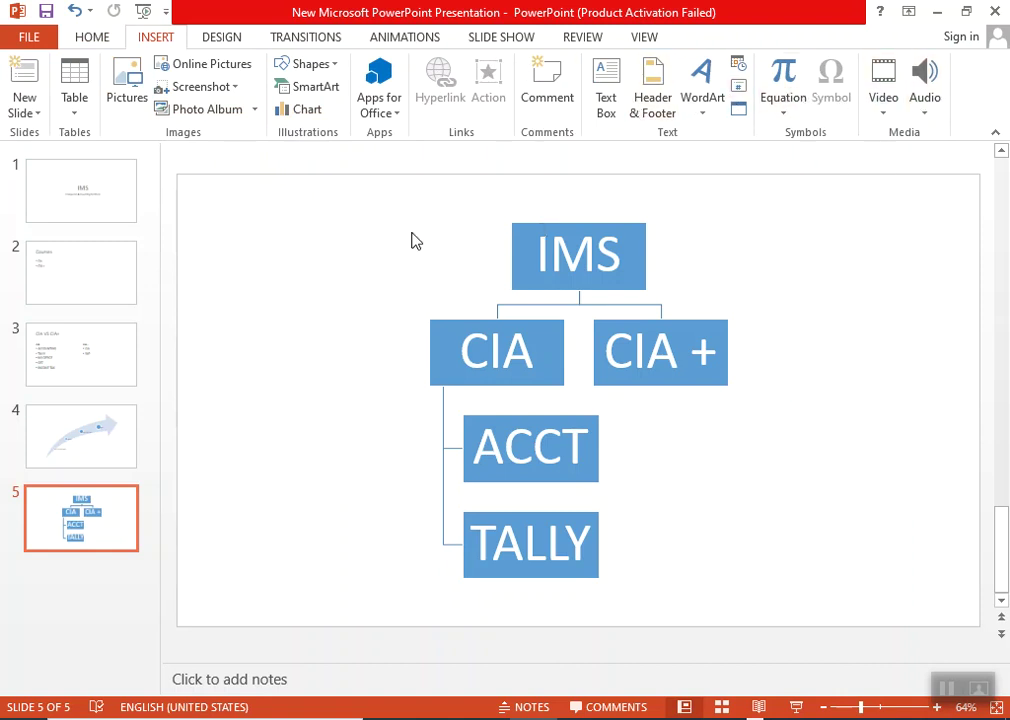
left_click(102, 205)
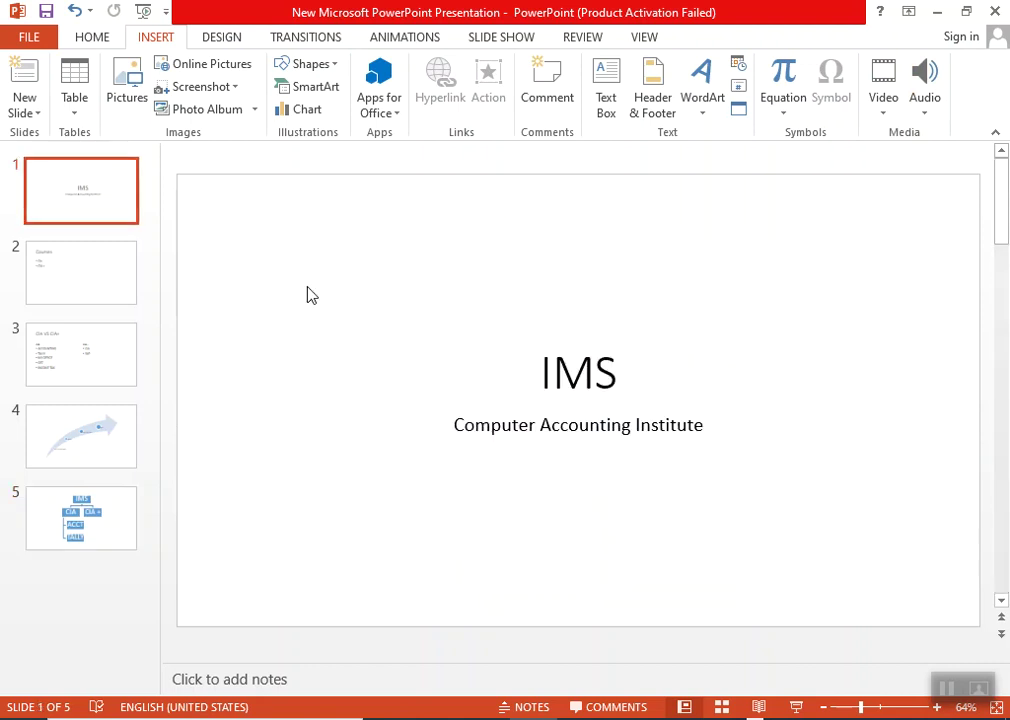
left_click(797, 707)
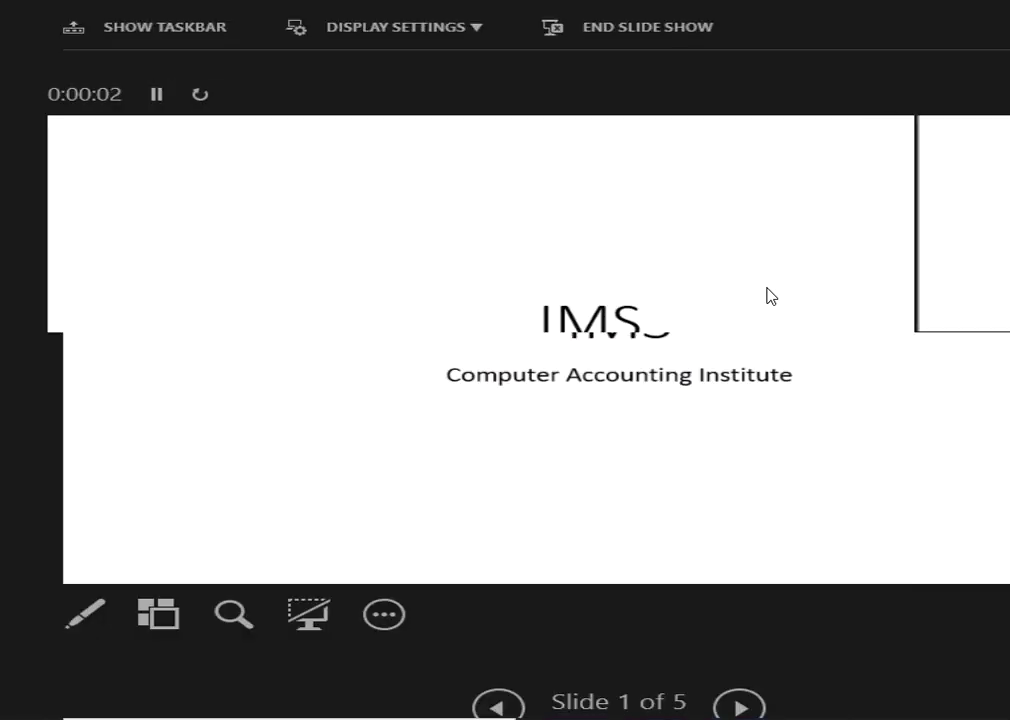
left_click(770, 295)
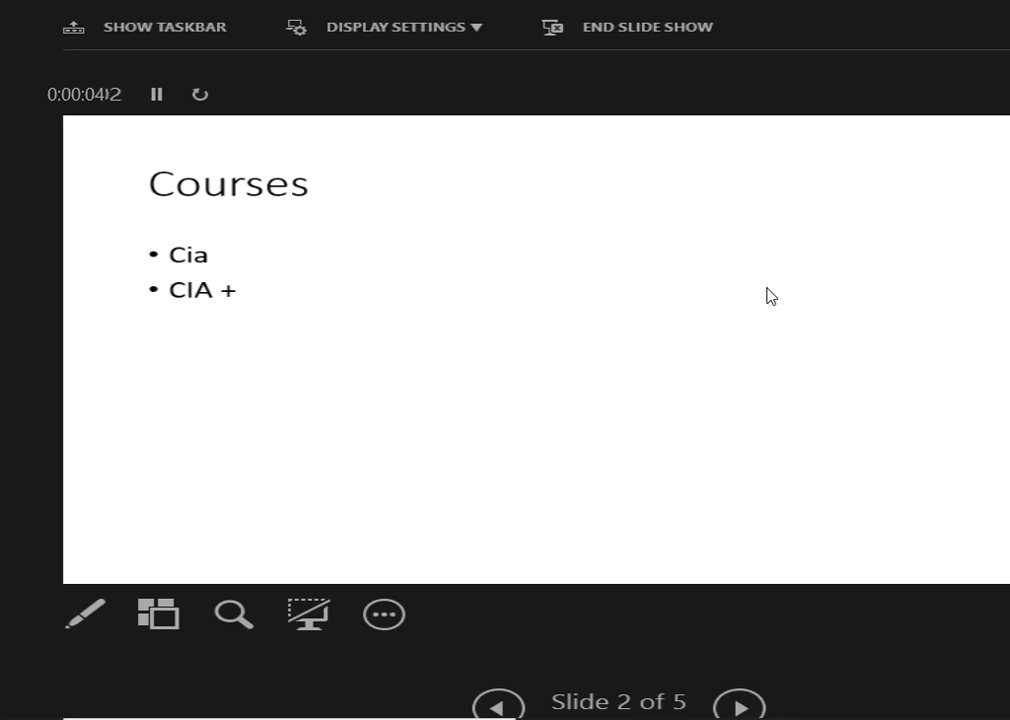
left_click(770, 295)
left_click(770, 295)
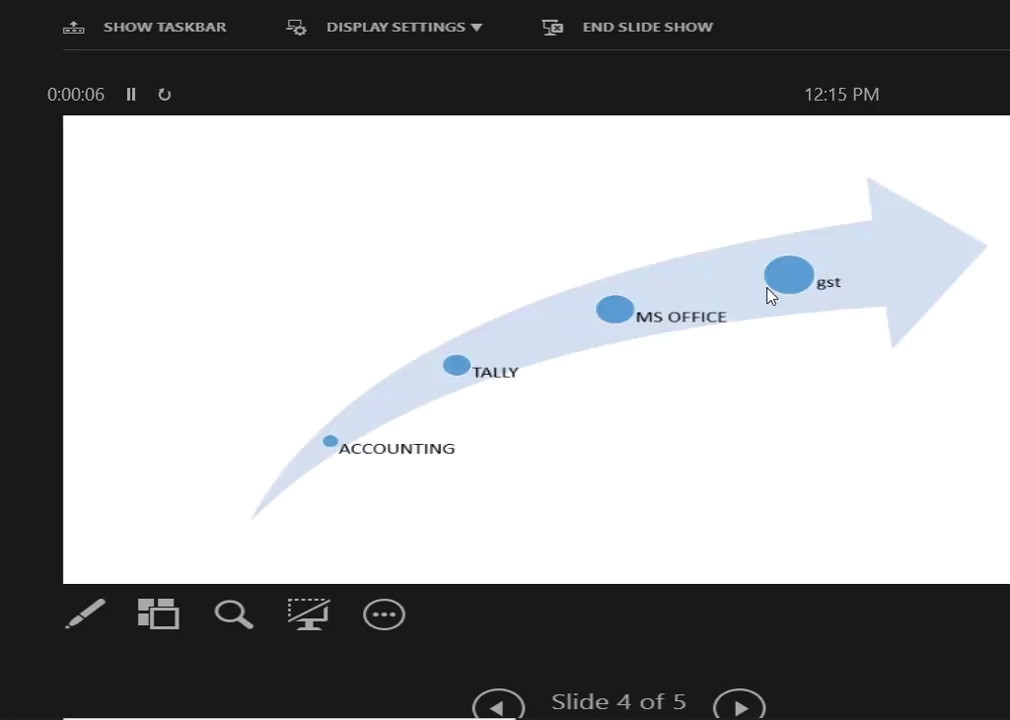
left_click(770, 295)
left_click(770, 295)
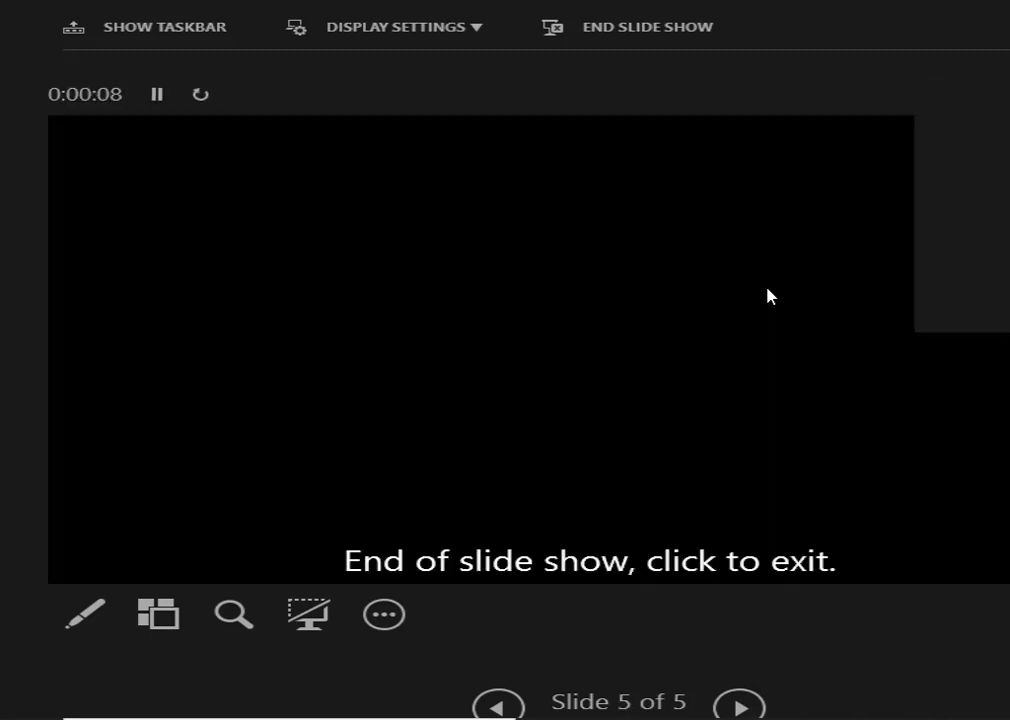
left_click(770, 295)
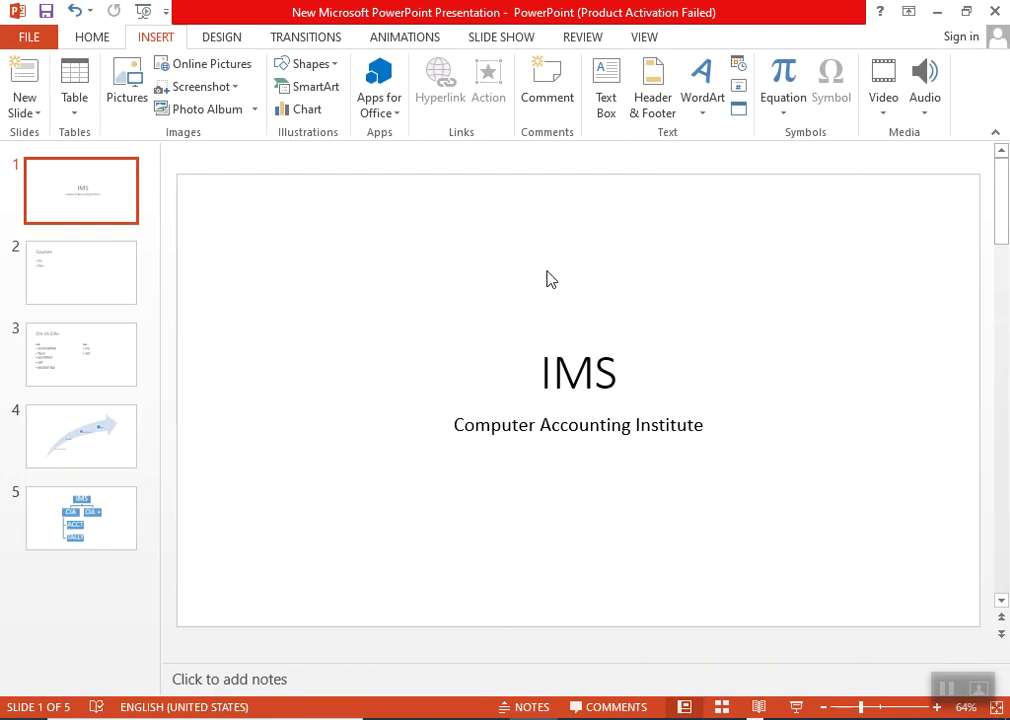
Step: Insert the Matargashti MP3 from this PC and move its speaker icon to the slide's lower left
left_click(930, 113)
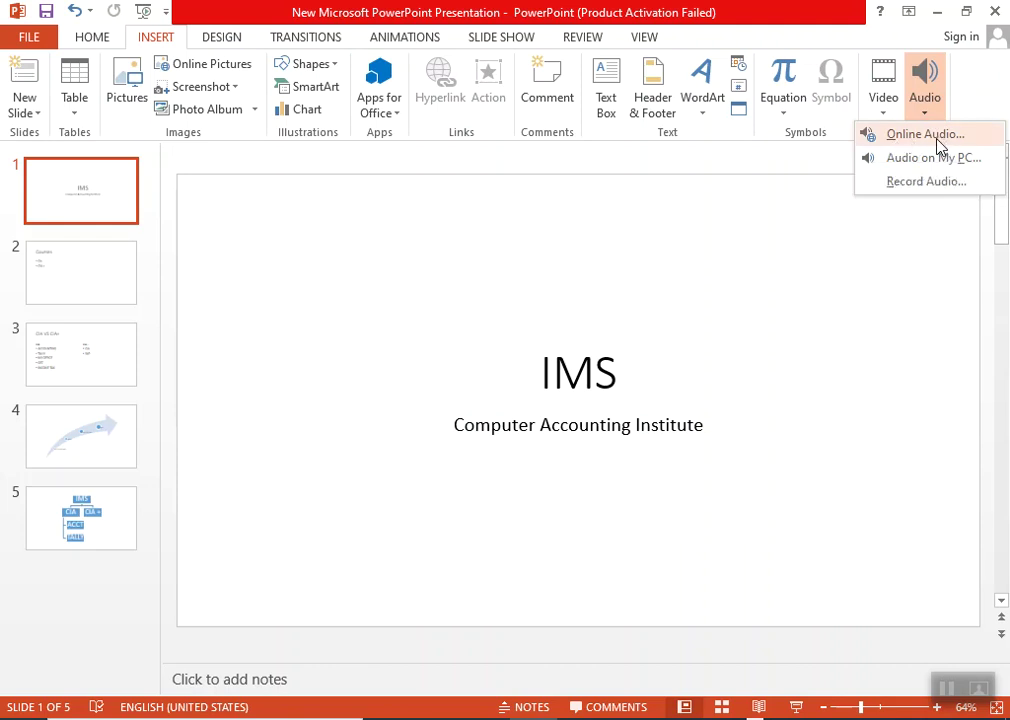
left_click(919, 164)
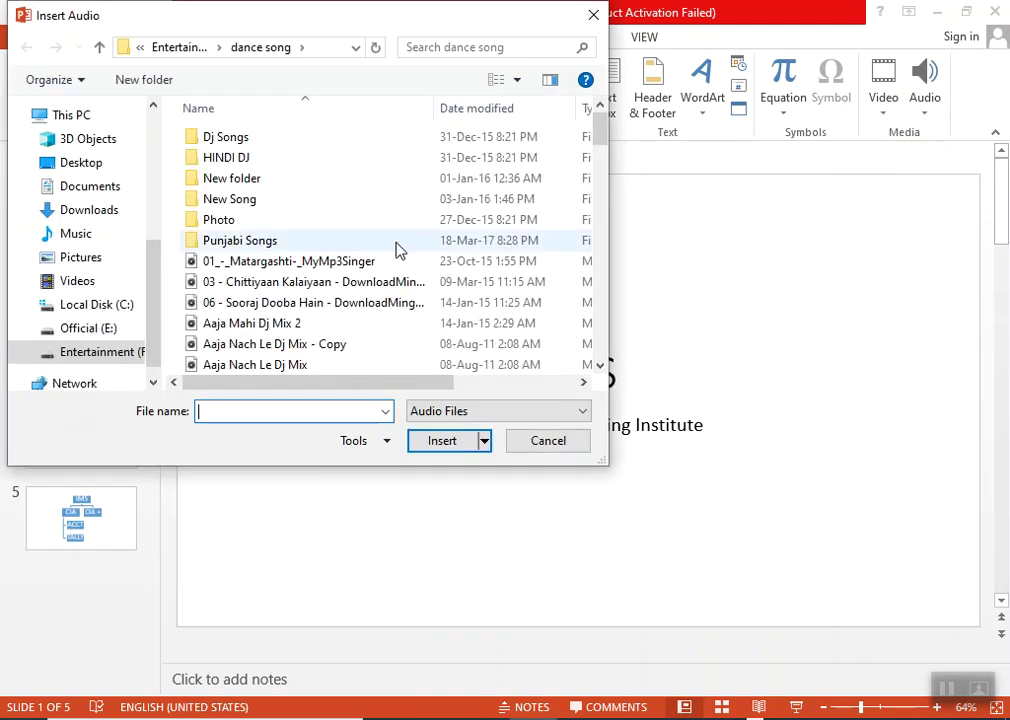
left_click(300, 262)
left_click(442, 441)
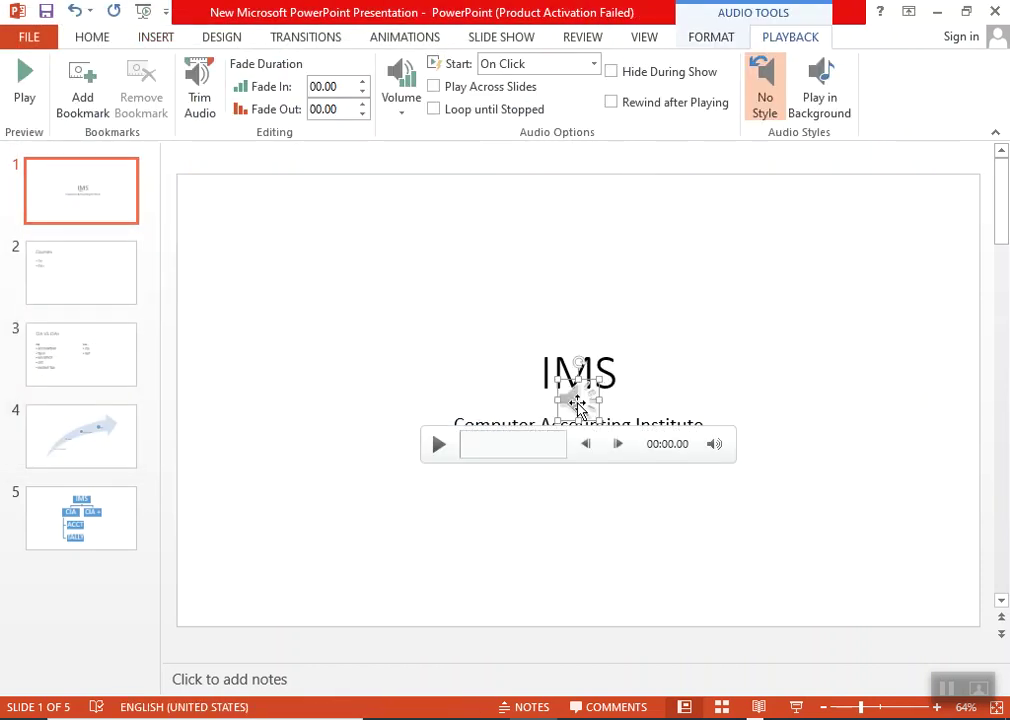
left_click_drag(578, 405, 271, 562)
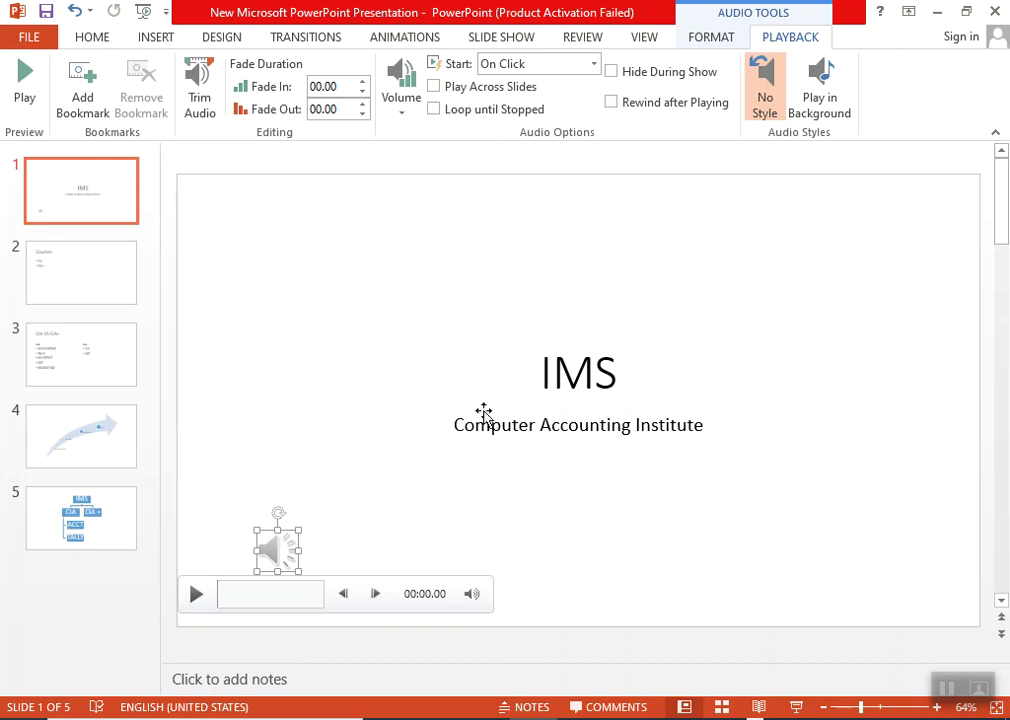
Step: Tick Play Across Slides and trim the song's start to 00:03.134
left_click(434, 87)
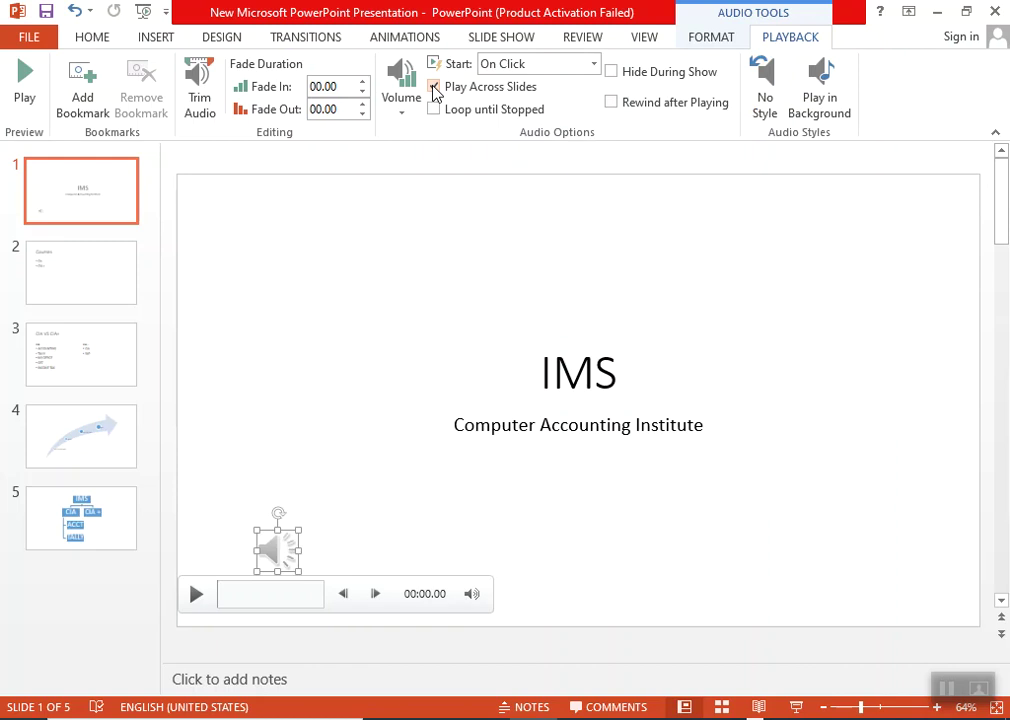
left_click(200, 90)
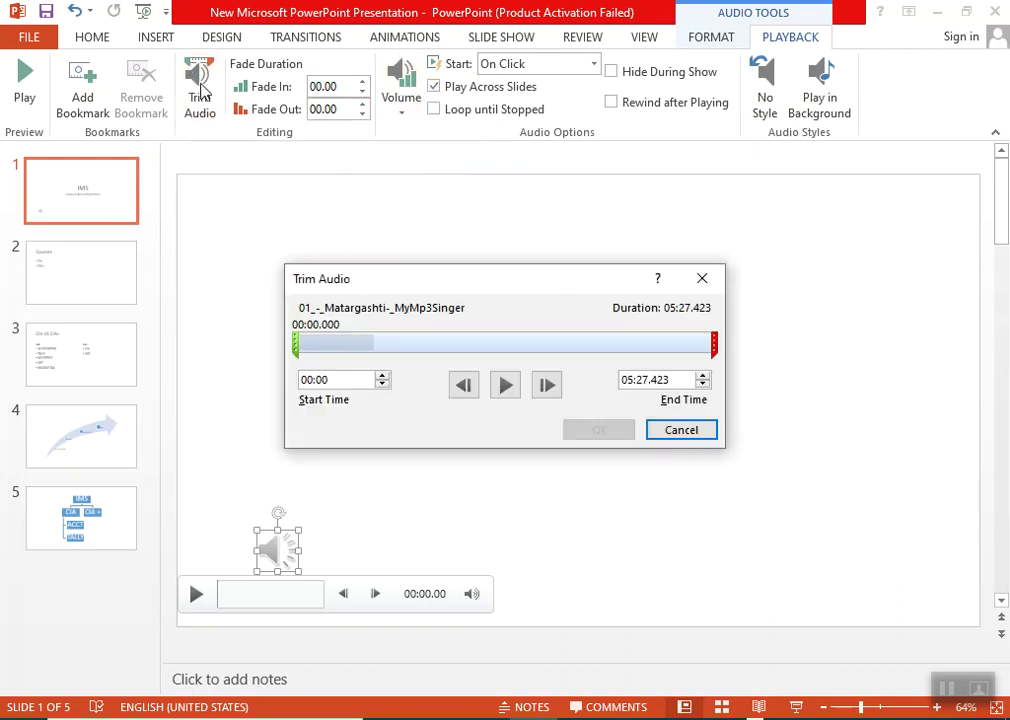
mouse_move(298, 345)
left_mouse_down()
mouse_move(310, 336)
mouse_move(300, 339)
left_mouse_up()
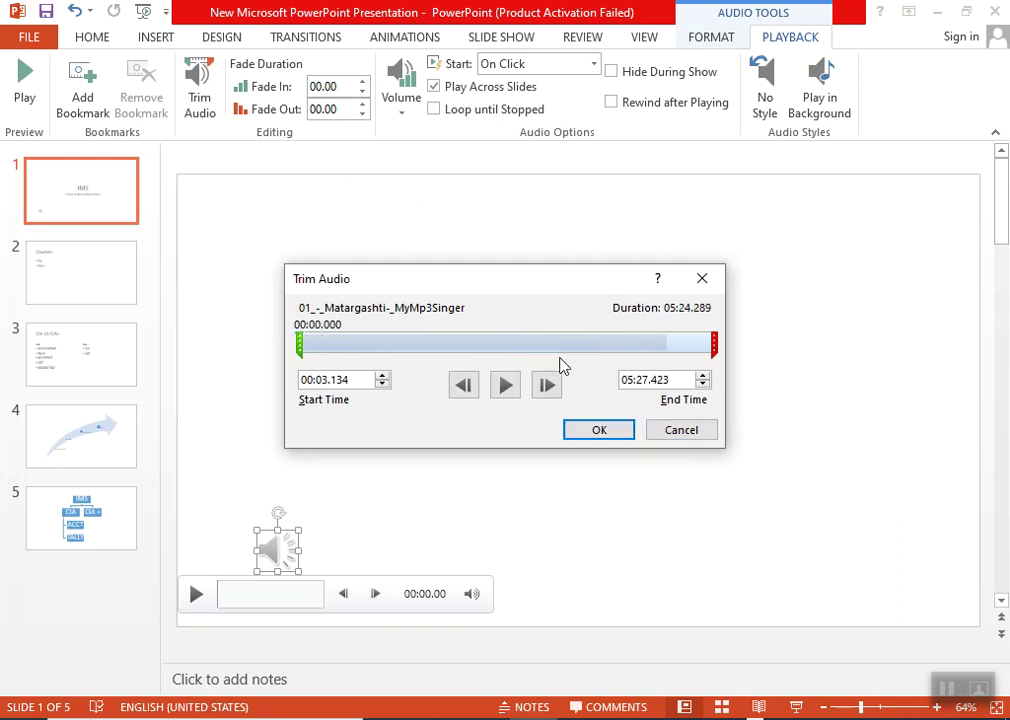
left_click(616, 432)
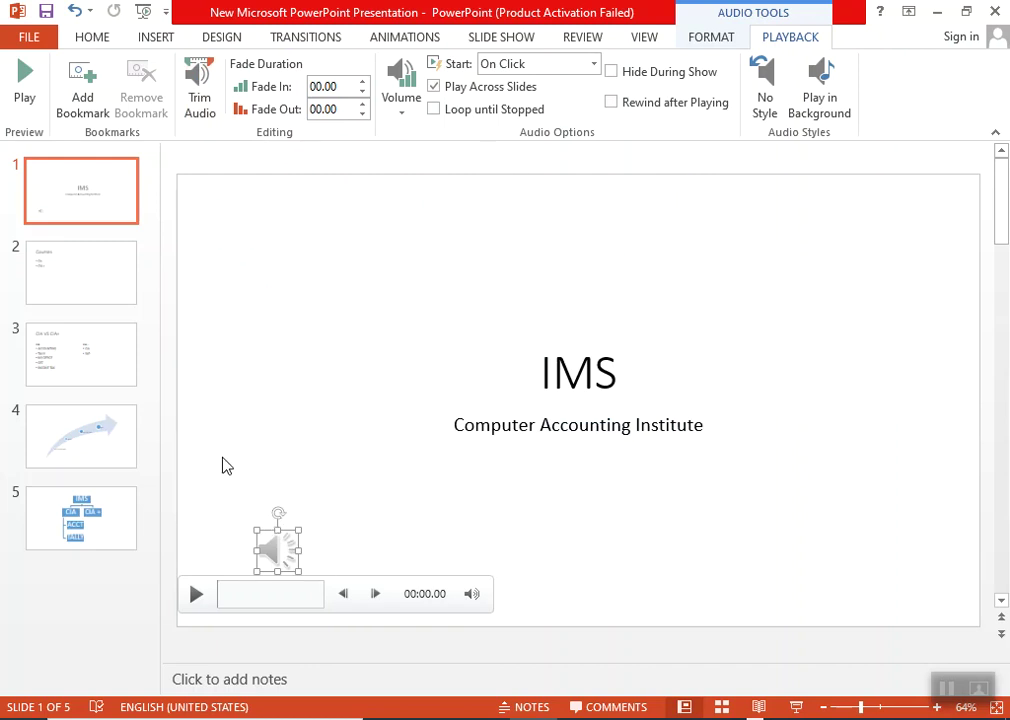
Step: Run the slide show through to the end to test the song
left_click(793, 707)
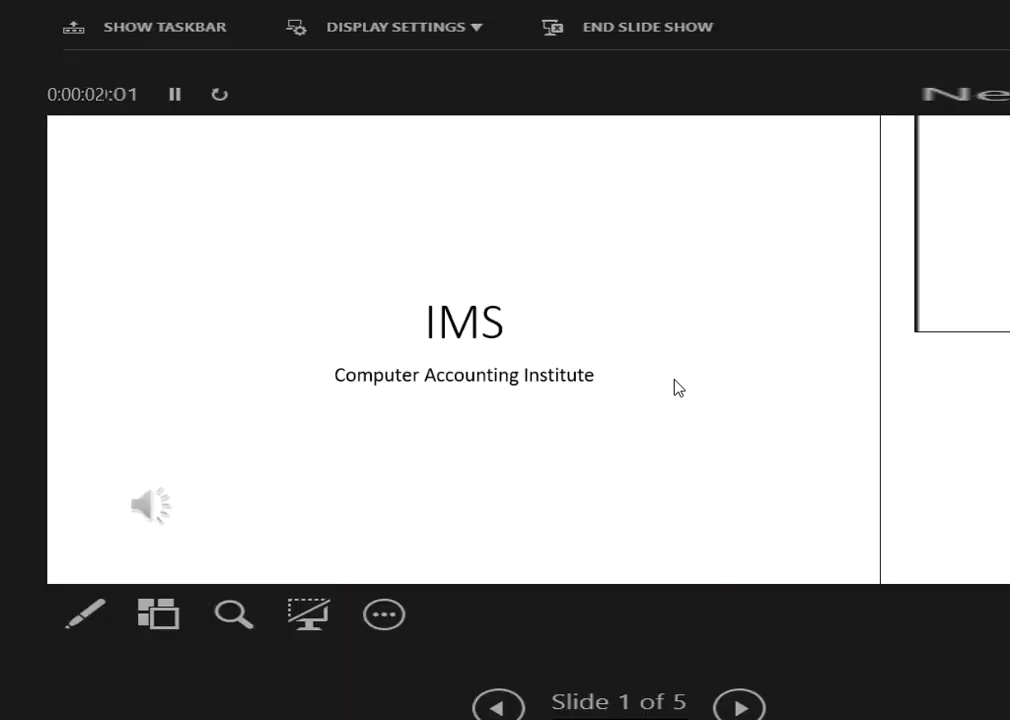
left_click(675, 388)
left_click(675, 388)
left_click(675, 388)
left_click(675, 388)
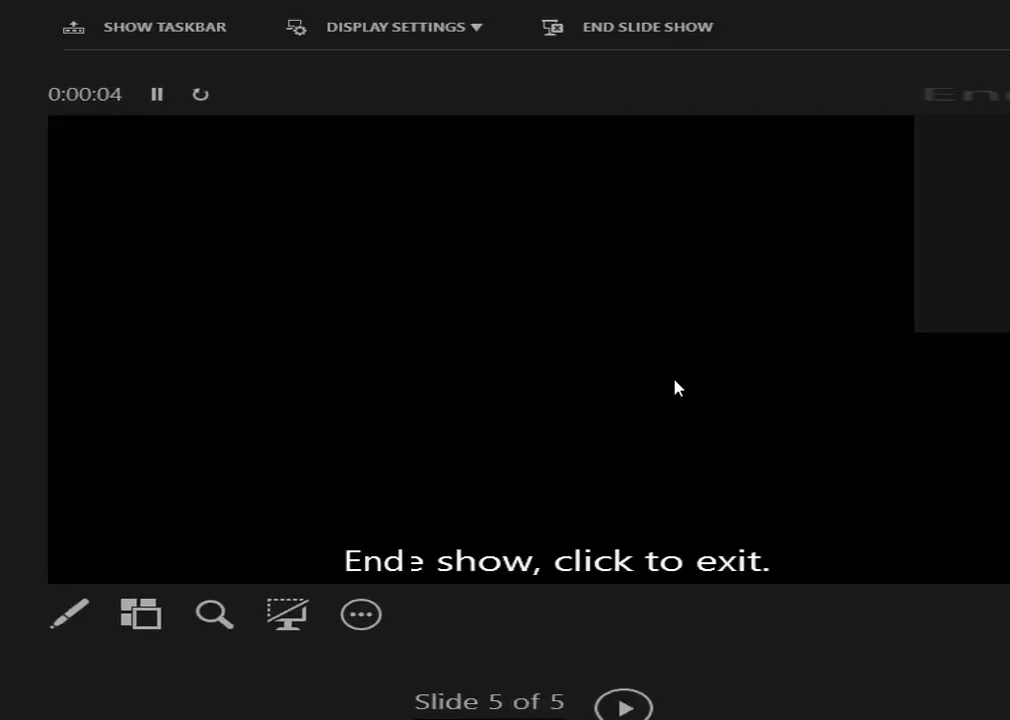
left_click(675, 388)
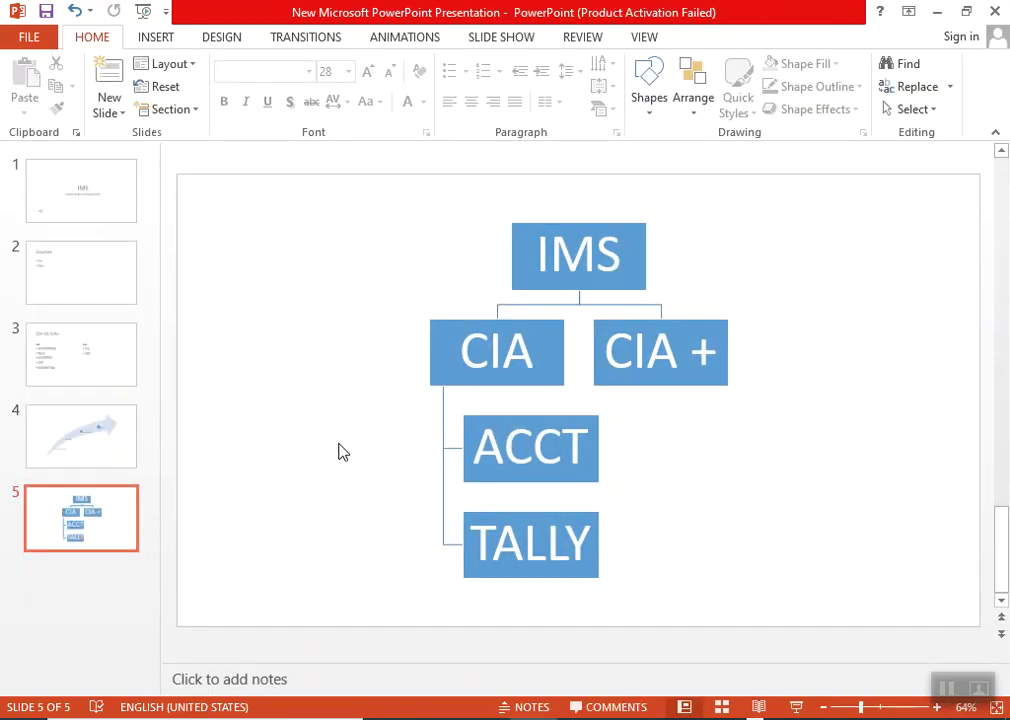
Step: Set the title-slide song to Loop until Stopped and add a blank slide after slide 4
left_click(110, 213)
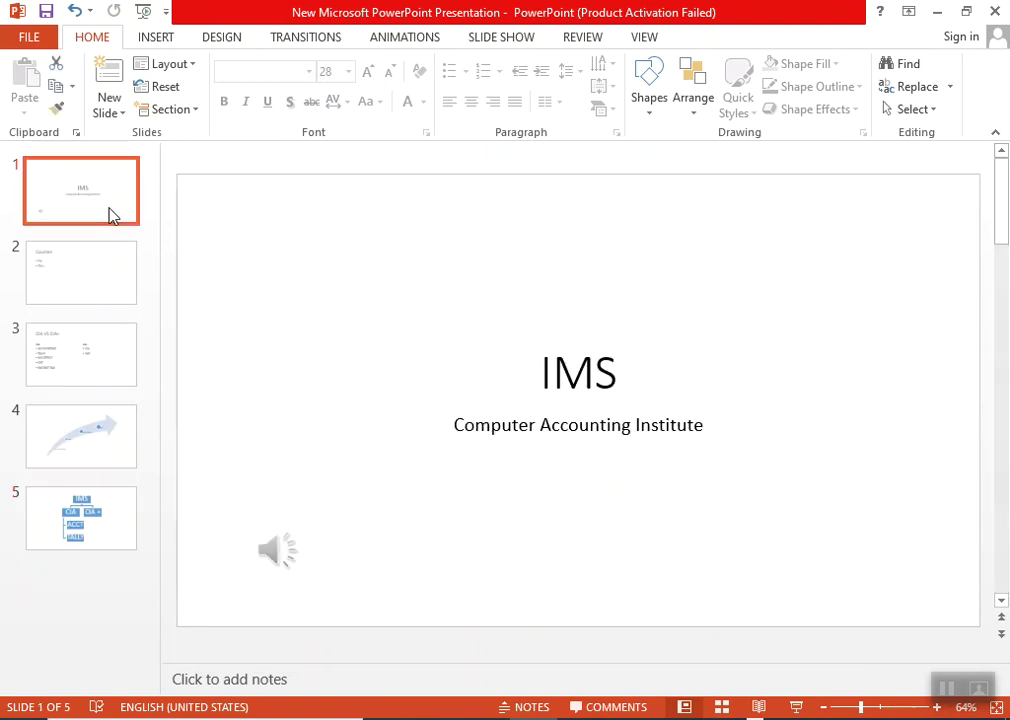
left_click(267, 552)
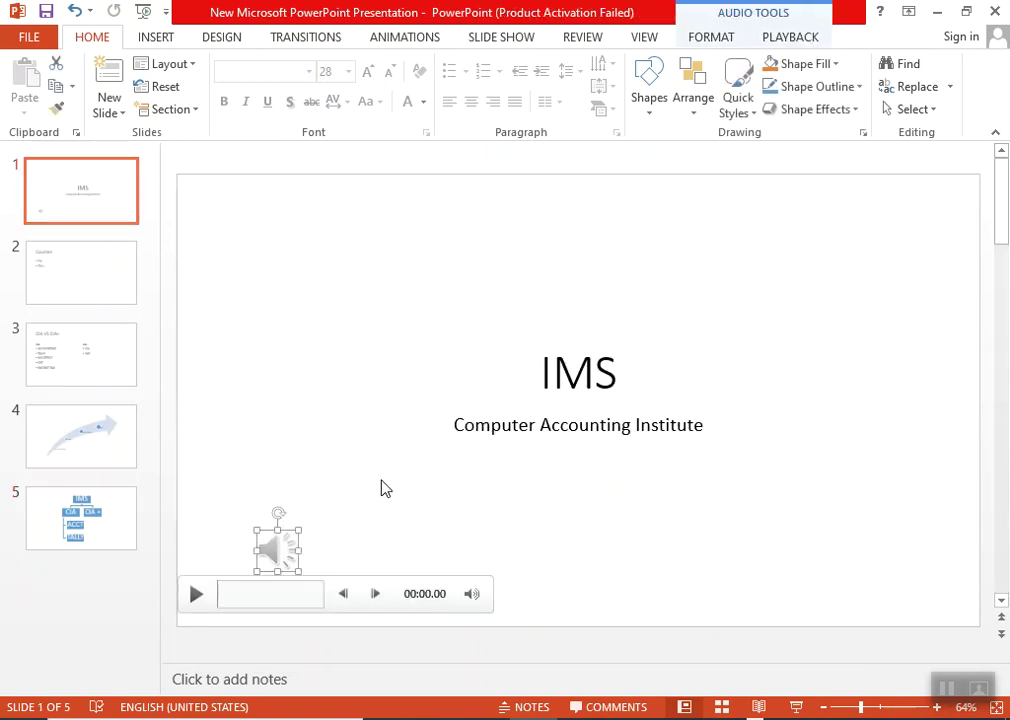
left_click(708, 38)
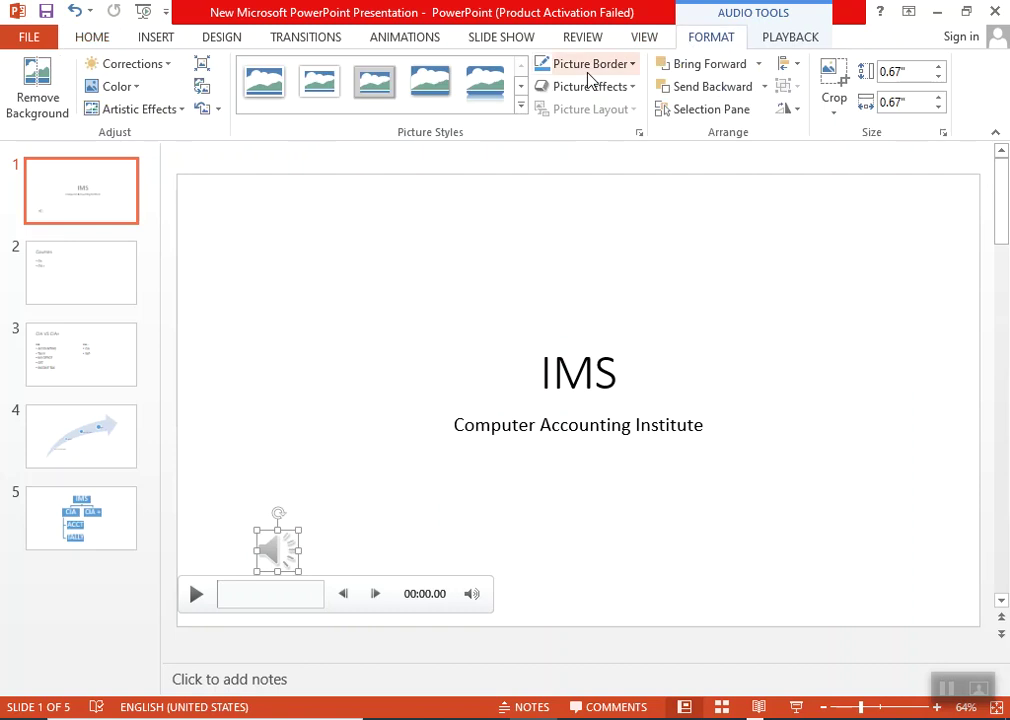
left_click(798, 38)
left_click(433, 110)
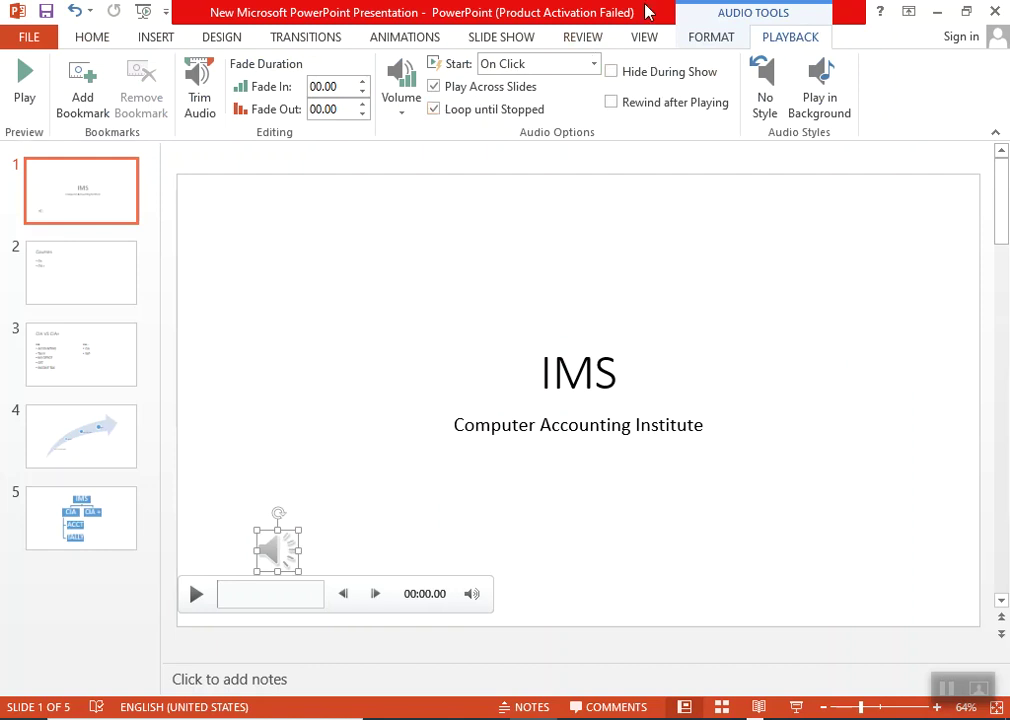
left_click(81, 422)
left_click(113, 80)
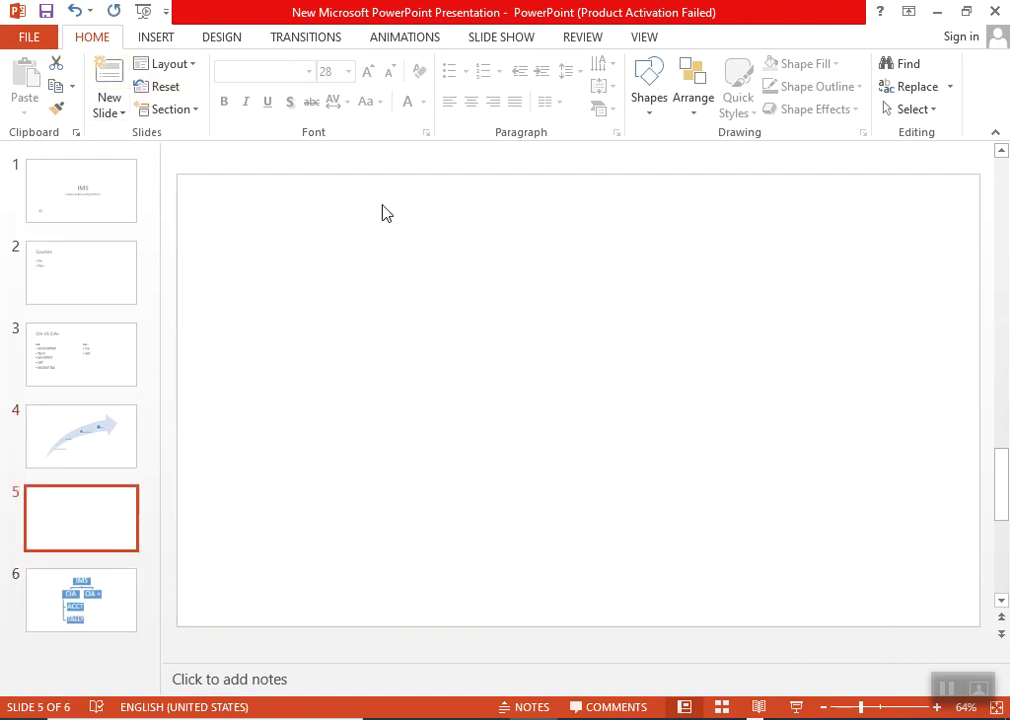
Step: Move to the blank slide 5 and insert the Untitled 1 video from this PC
left_click(106, 210)
left_click(108, 266)
left_click(106, 366)
left_click(110, 440)
left_click(105, 521)
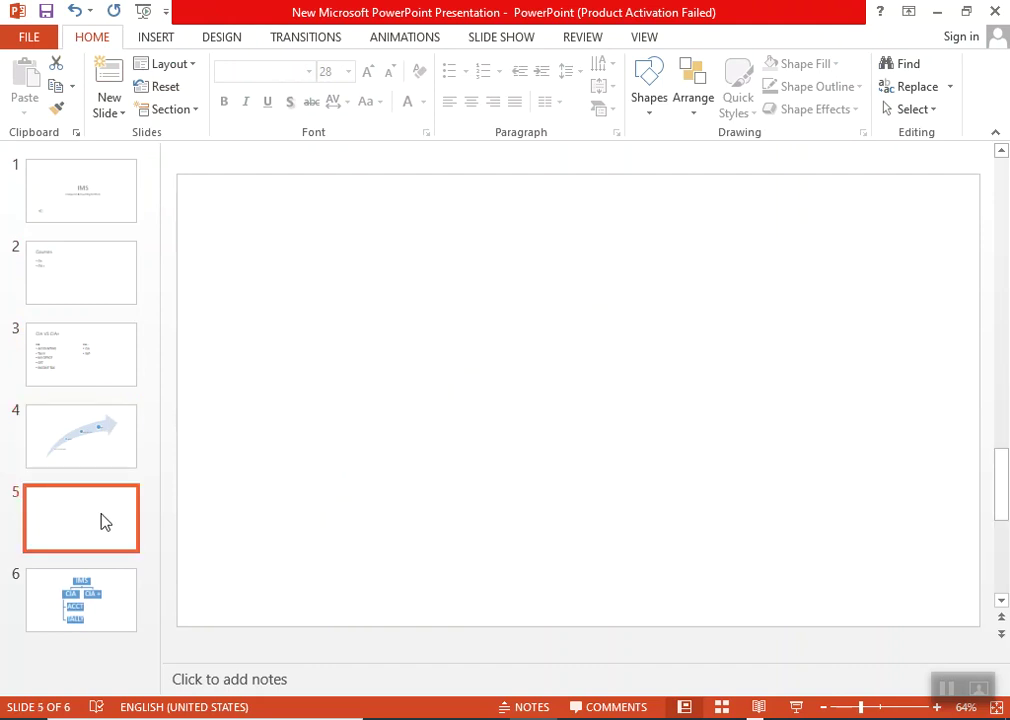
left_click(172, 42)
left_click(885, 112)
left_click(902, 157)
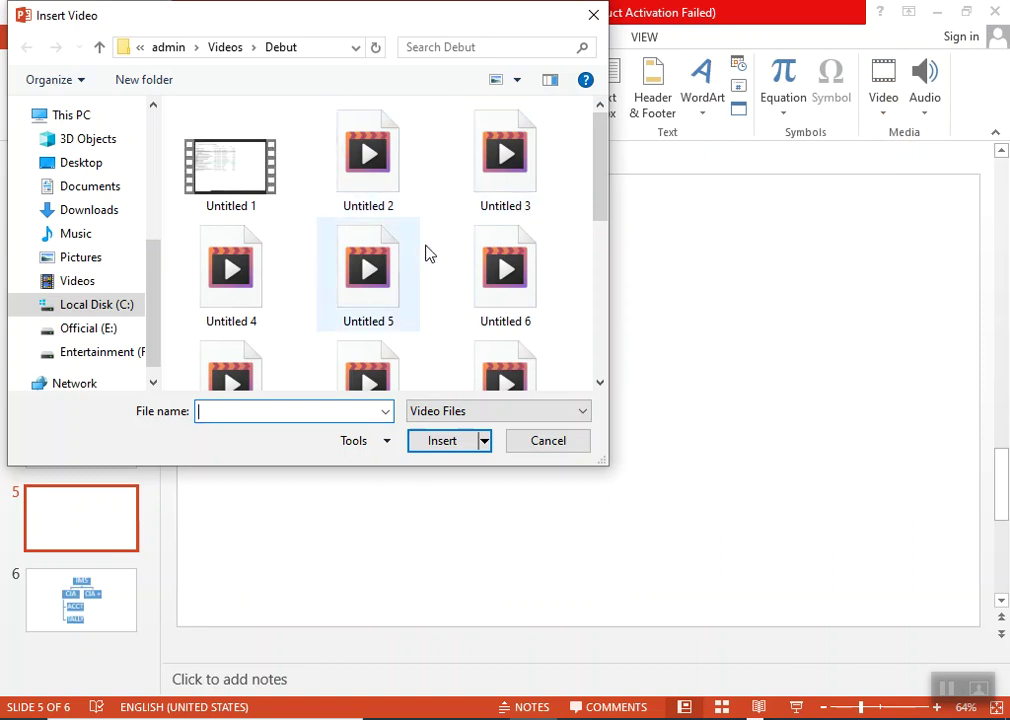
left_click(243, 181)
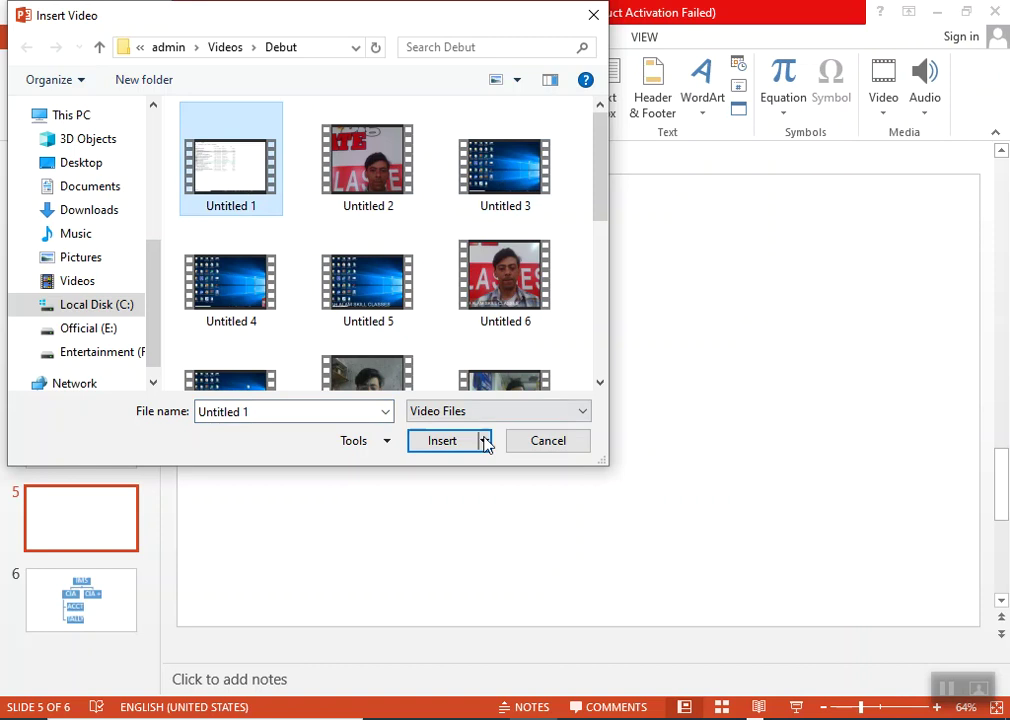
left_click(438, 448)
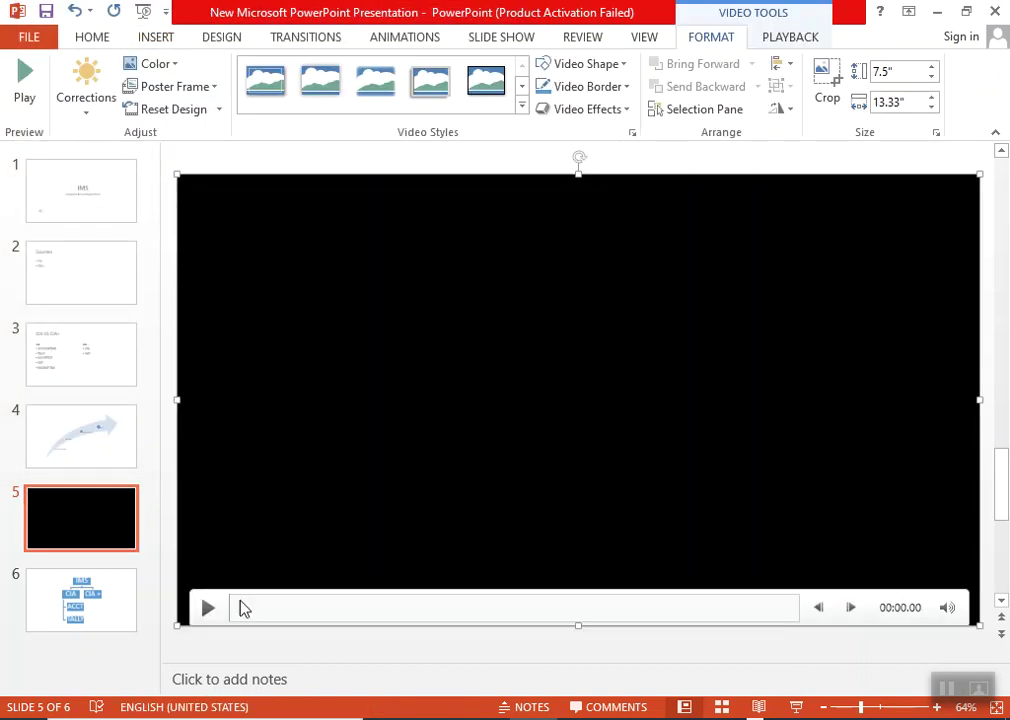
Step: Play the video, delete it, then delete the blank slide 5
left_click(207, 609)
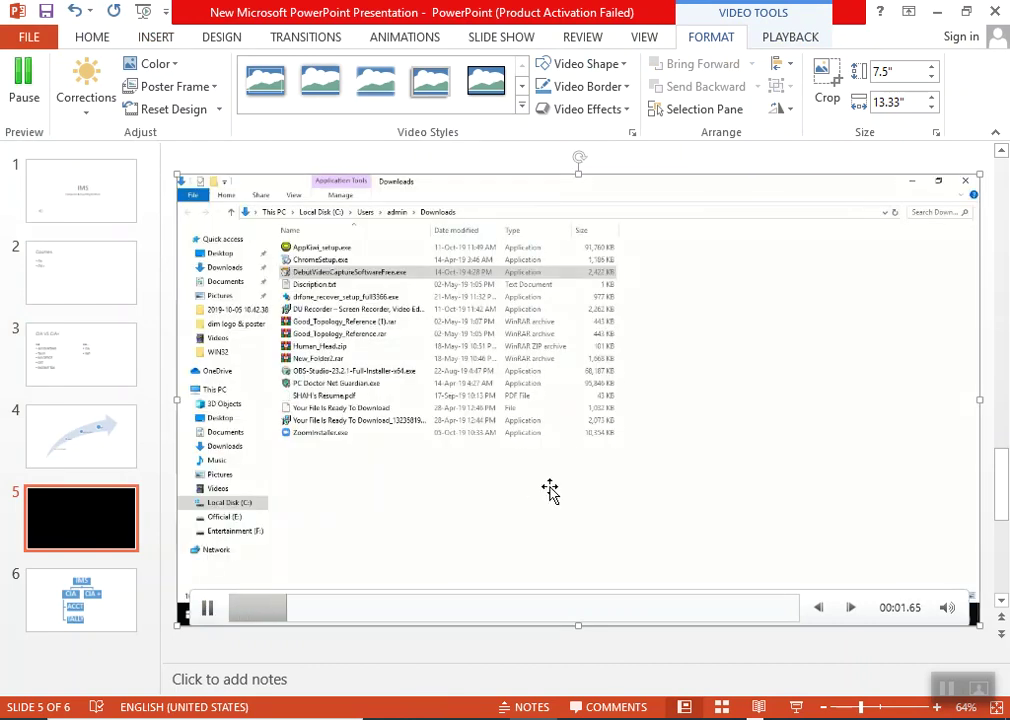
key("Escape")
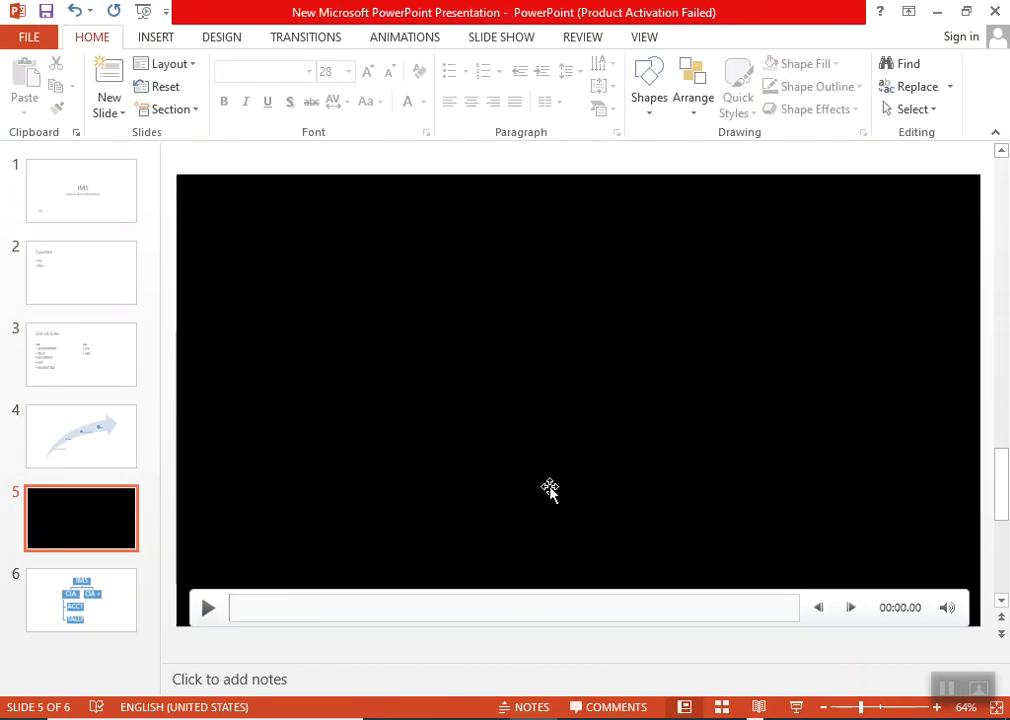
left_click(543, 302)
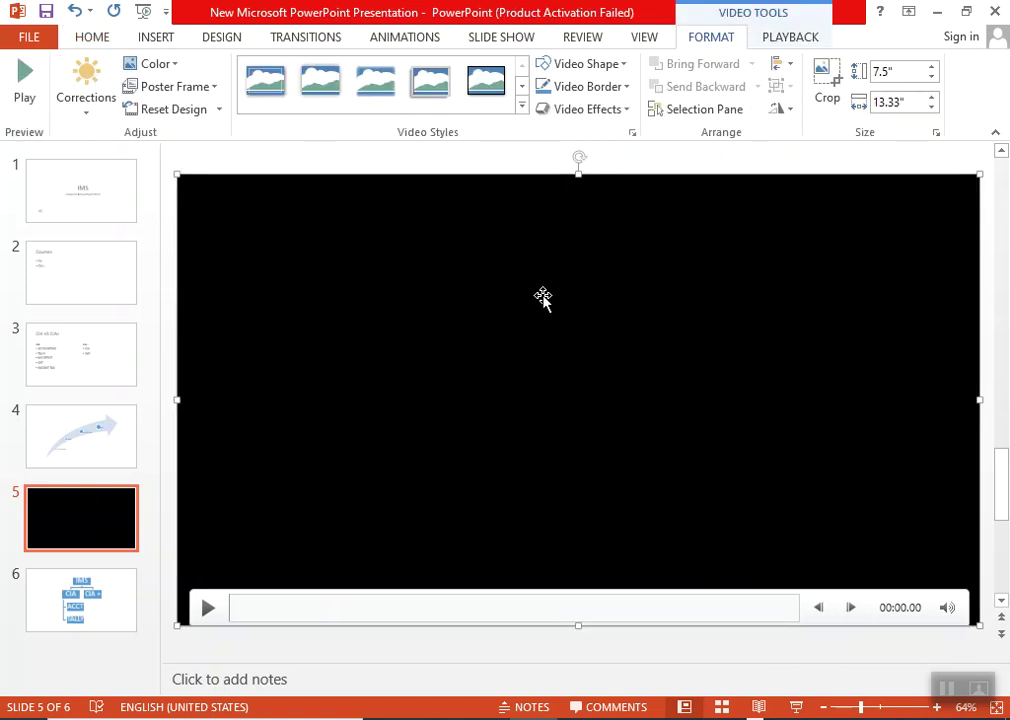
key("Delete")
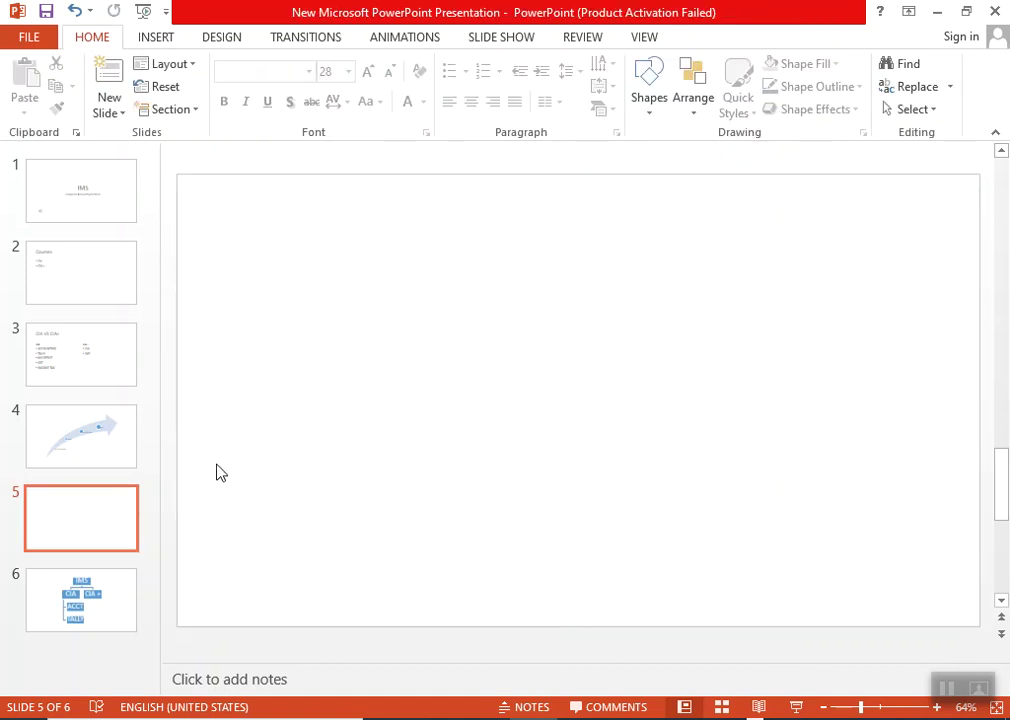
right_click(80, 520)
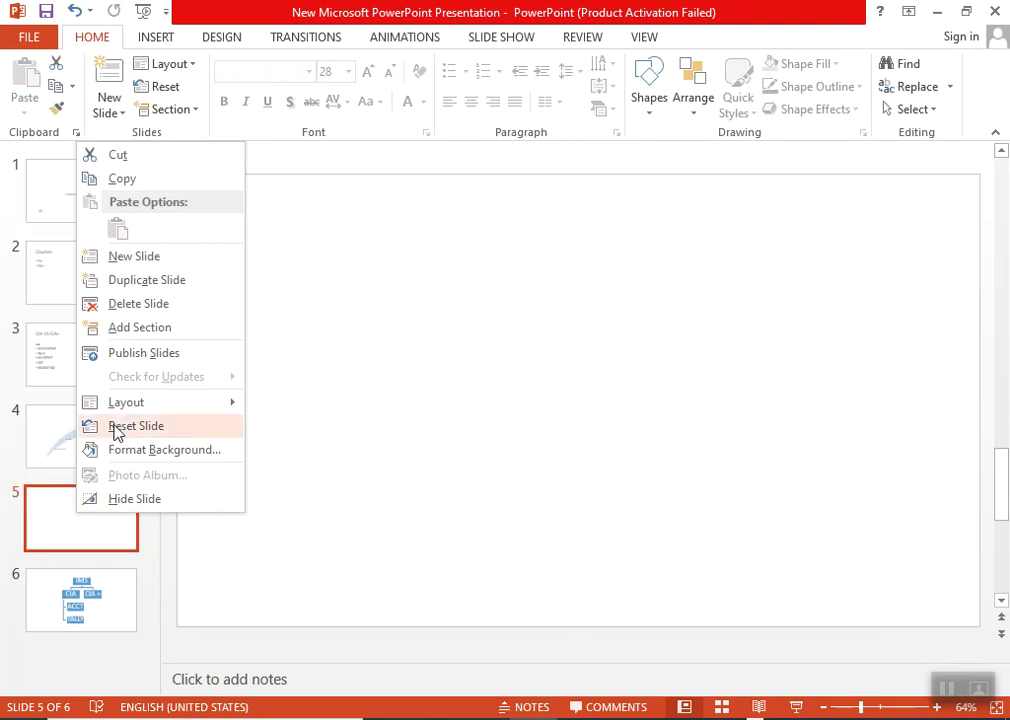
left_click(128, 302)
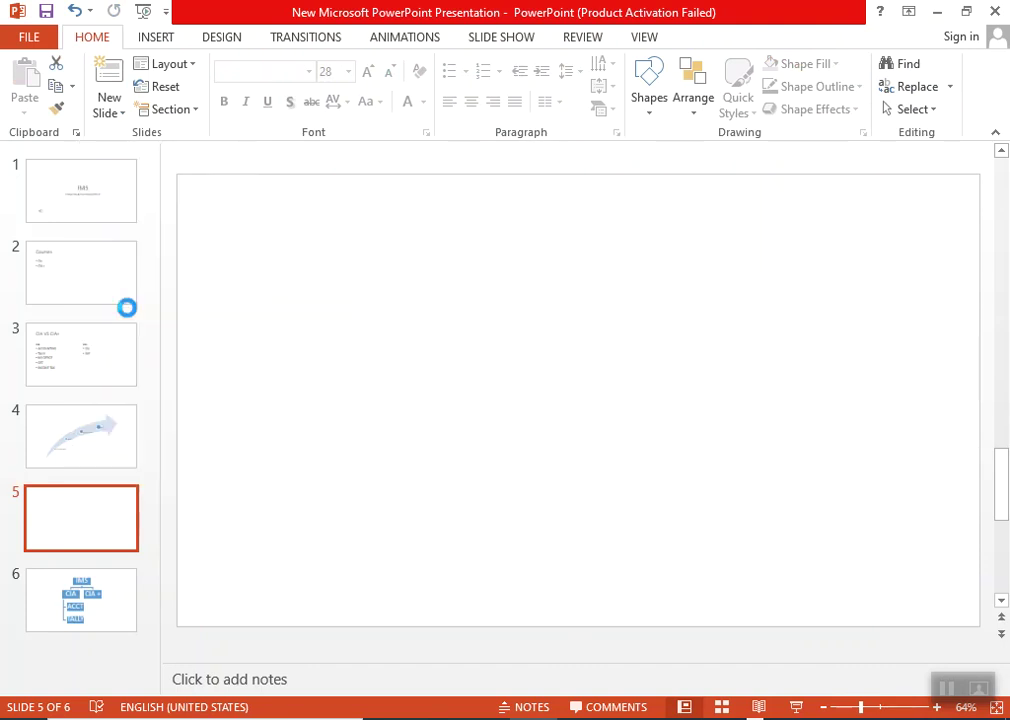
Step: Apply the orange theme with the dark title band from the Design themes gallery to all slides
left_click(158, 40)
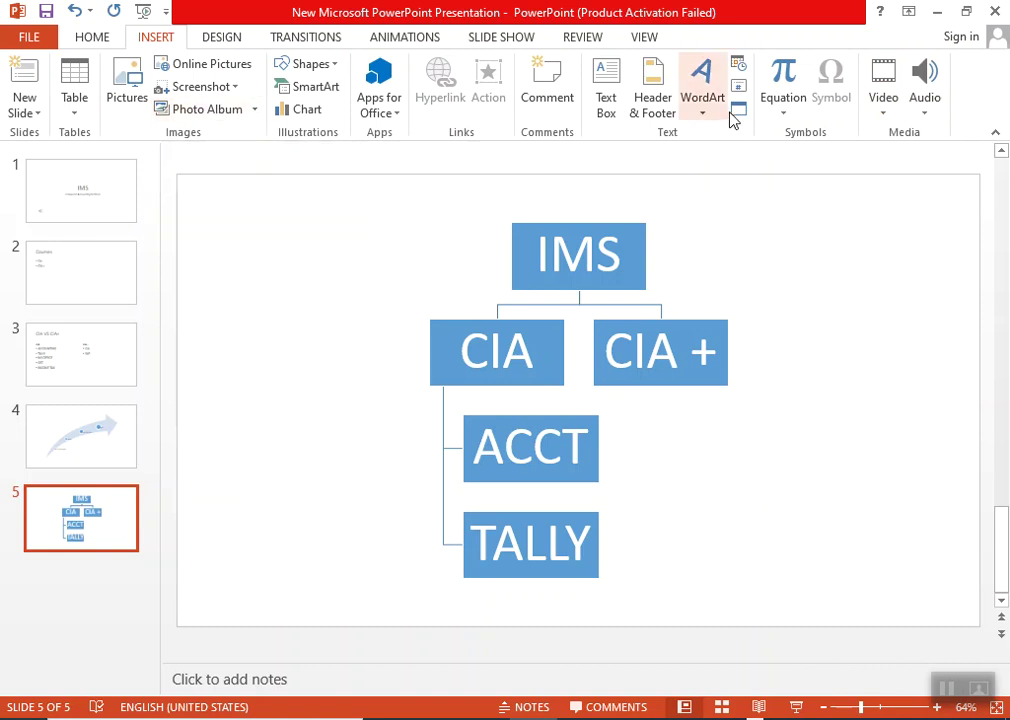
left_click(222, 37)
left_click(113, 215)
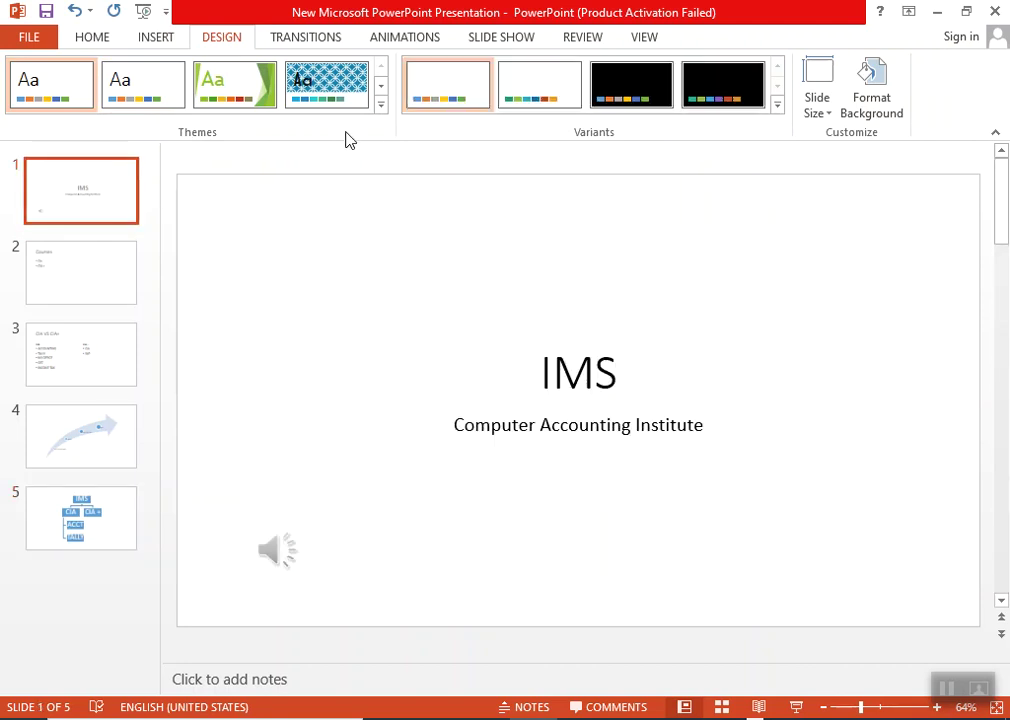
left_click(379, 105)
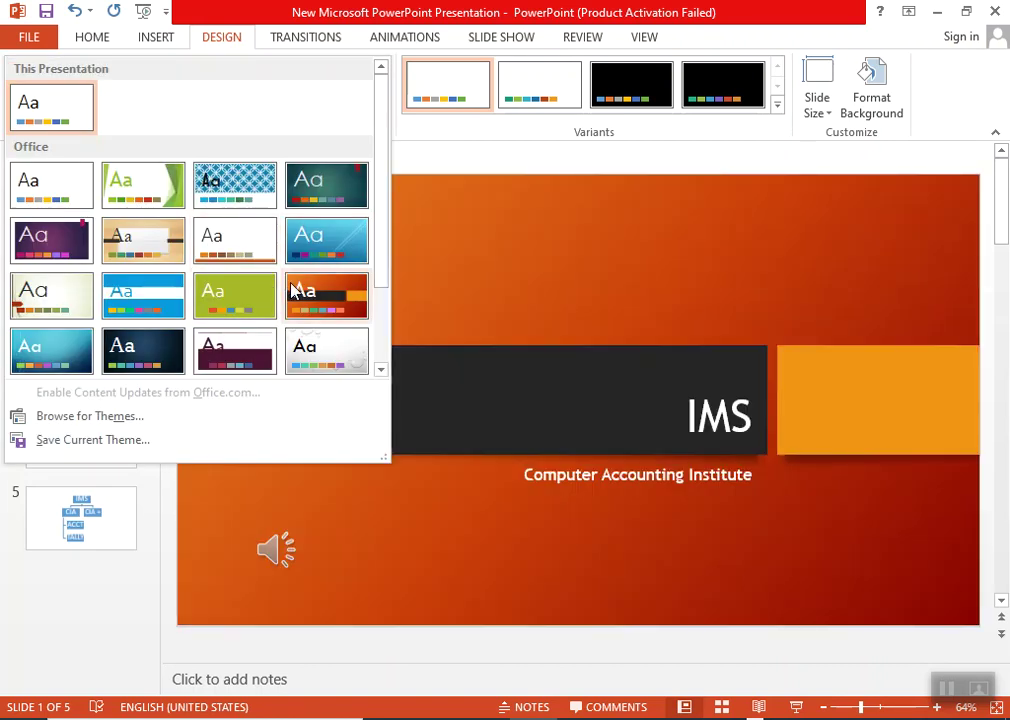
left_click(293, 290)
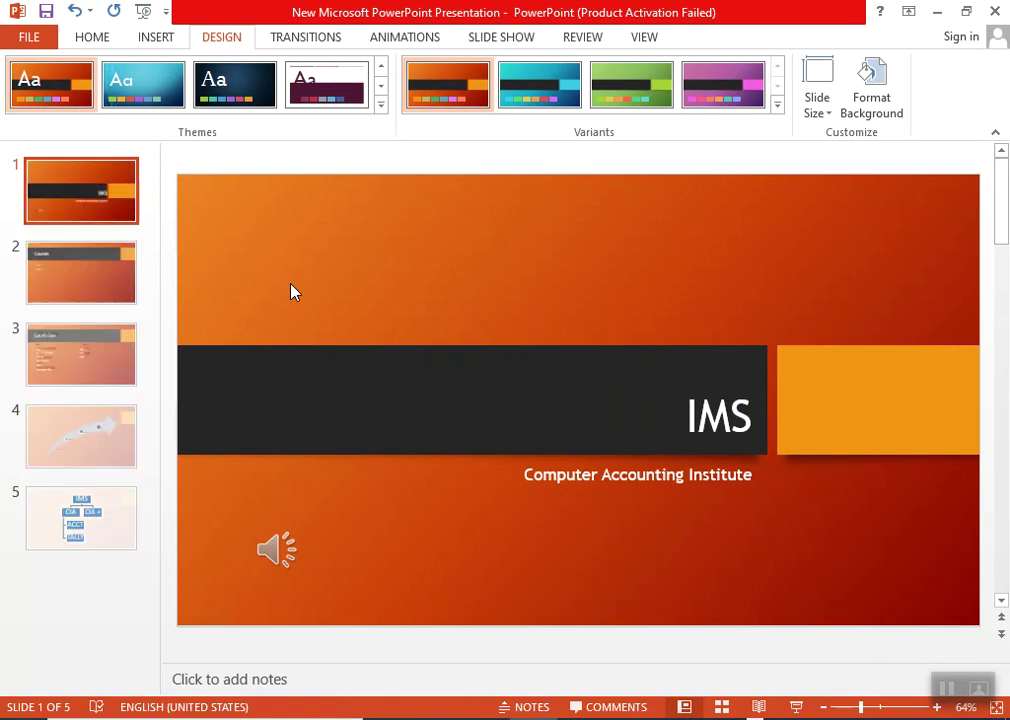
left_click(796, 707)
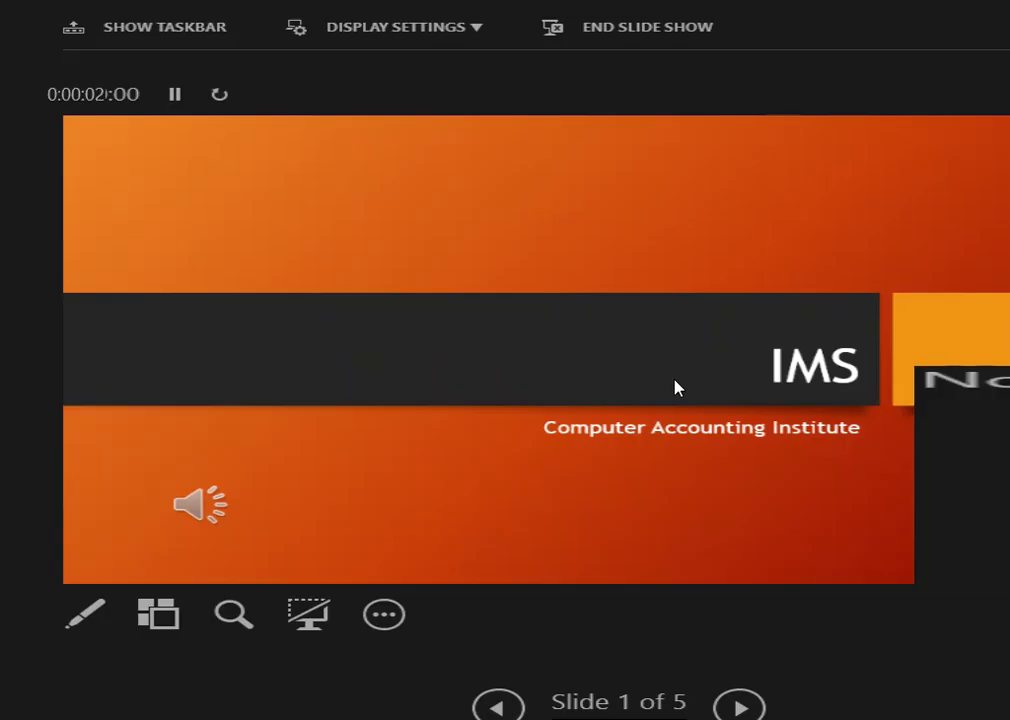
Step: Click the themed show through to its end, then select the Courses slide and try the maroon theme
left_click(677, 388)
left_click(675, 387)
left_click(675, 387)
left_click(675, 387)
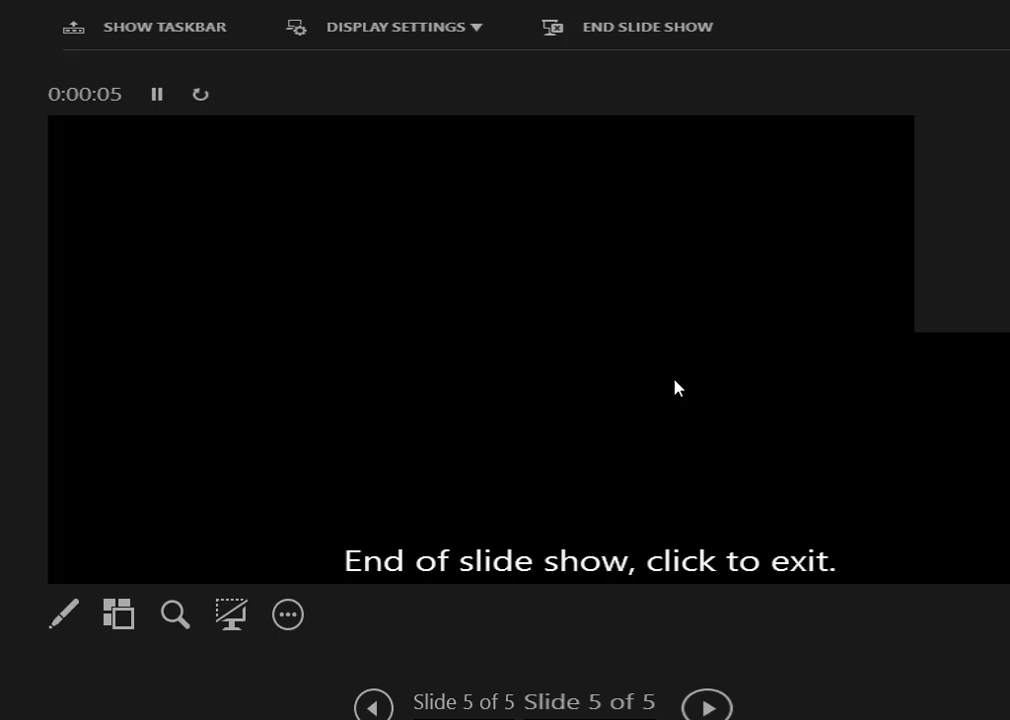
left_click(675, 387)
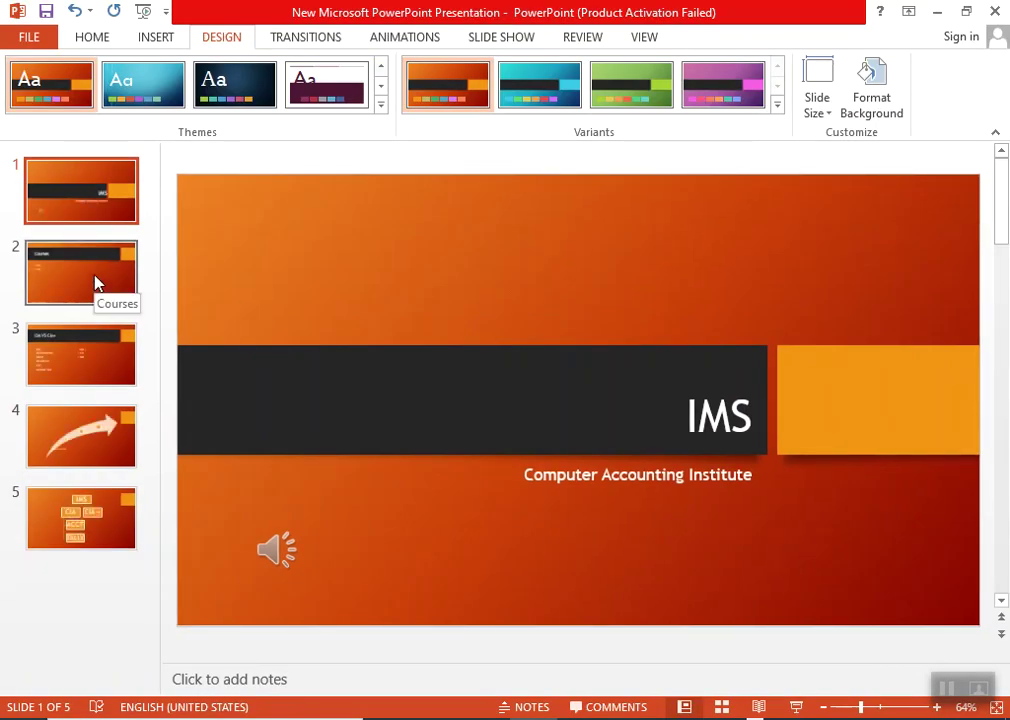
left_click(96, 283)
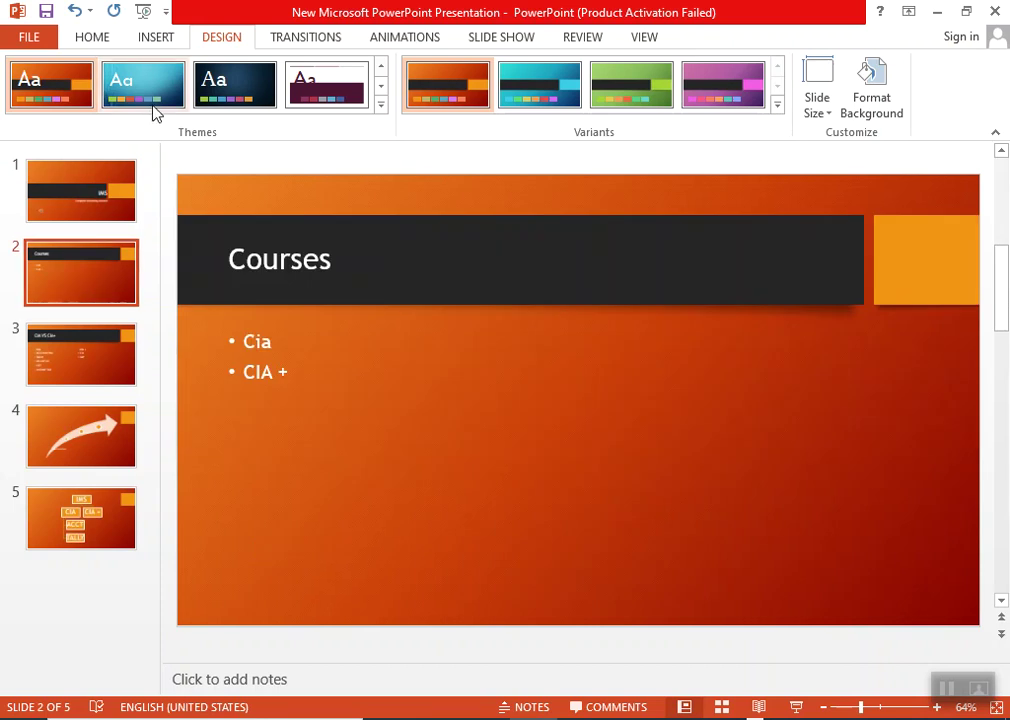
left_click(325, 100)
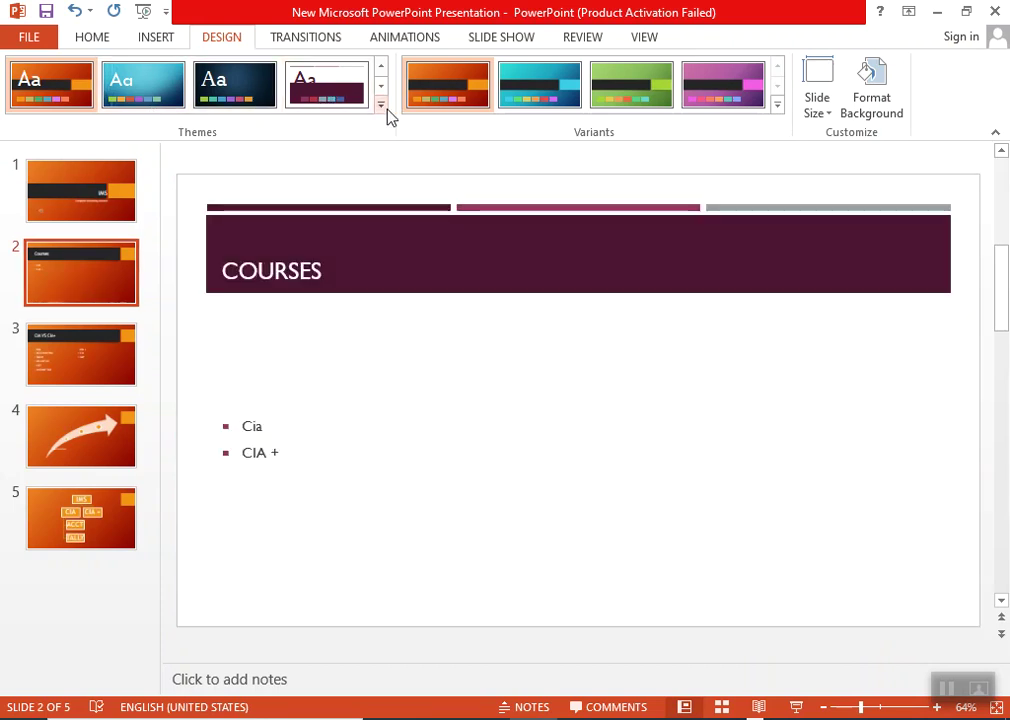
Step: Apply the wood-framed theme, undo it, then use Apply to Selected Slides for the Courses slide
left_click(380, 104)
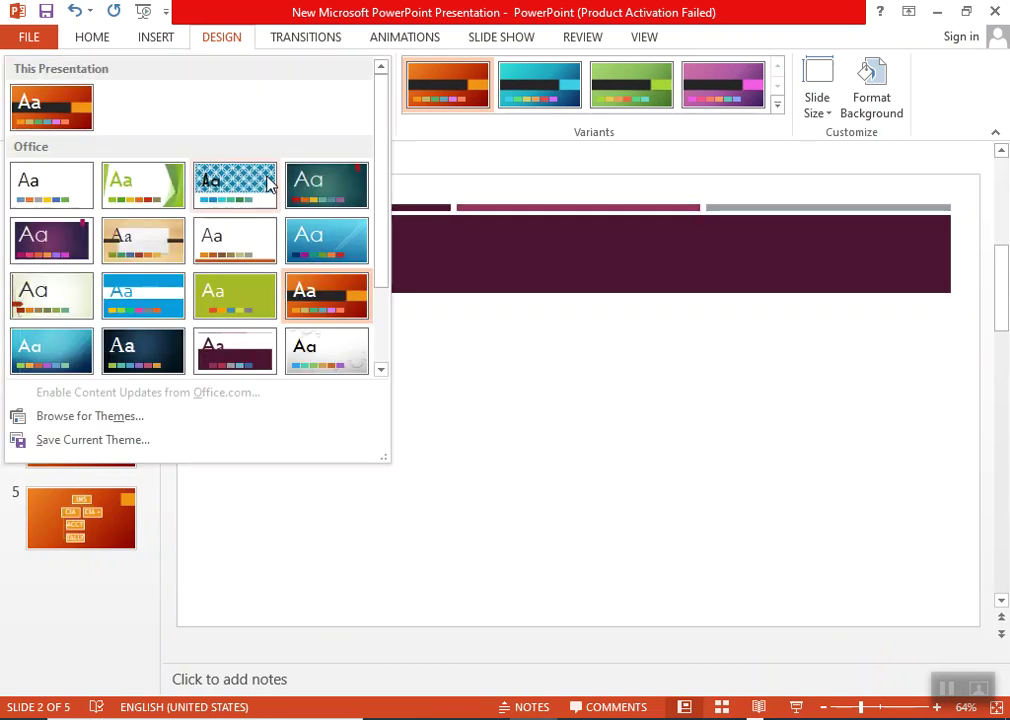
left_click(123, 256)
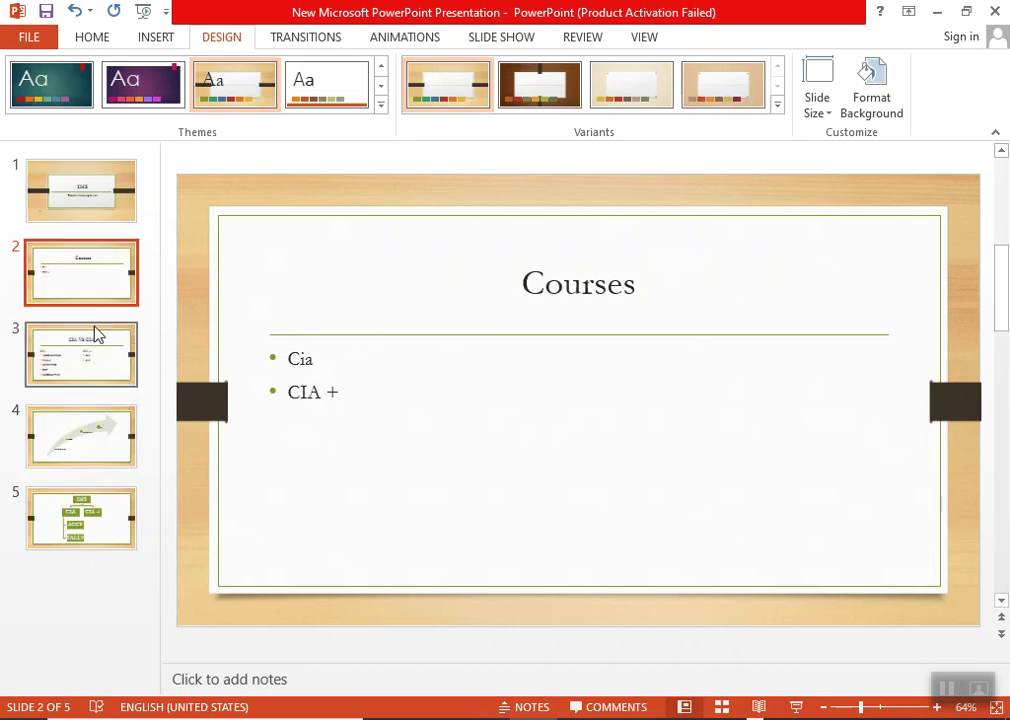
key("ctrl+z")
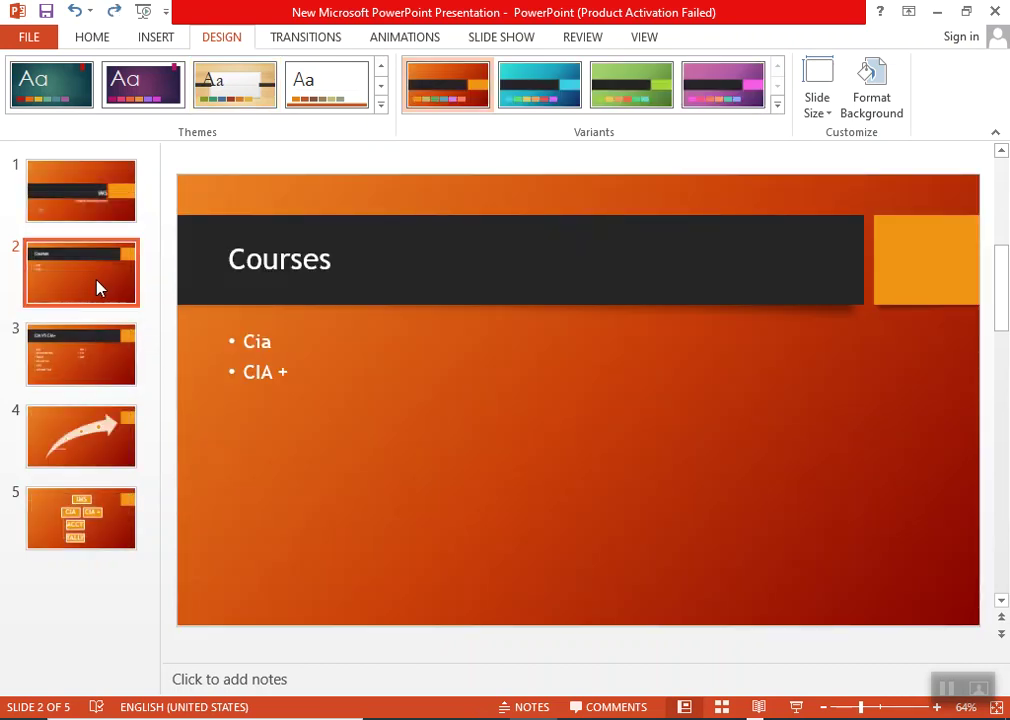
right_click(248, 86)
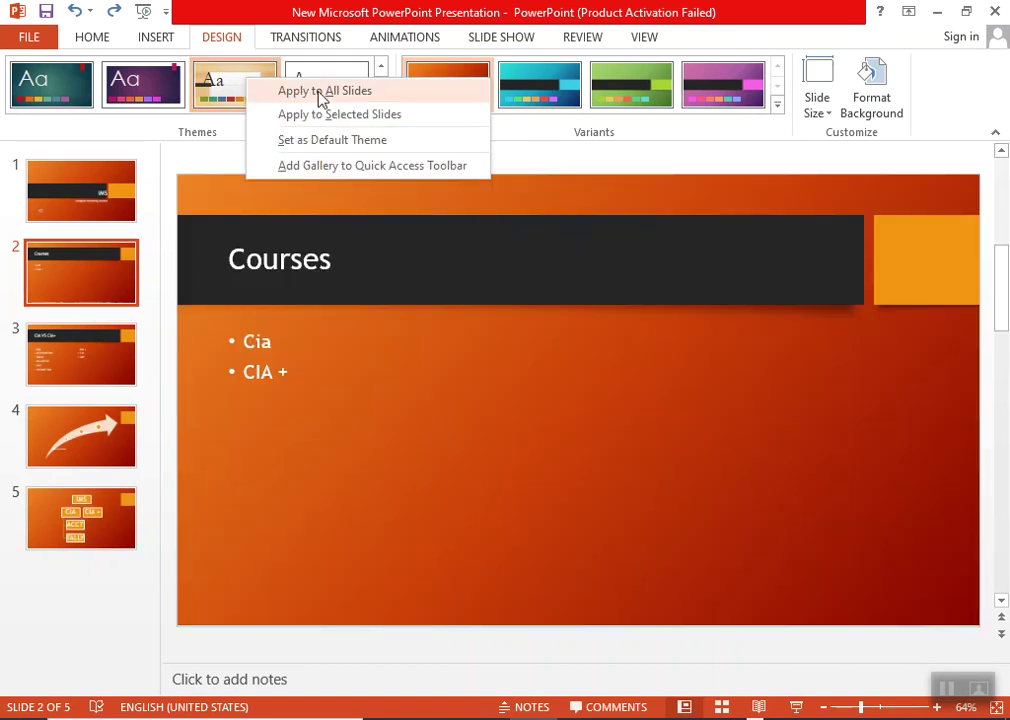
left_click(320, 116)
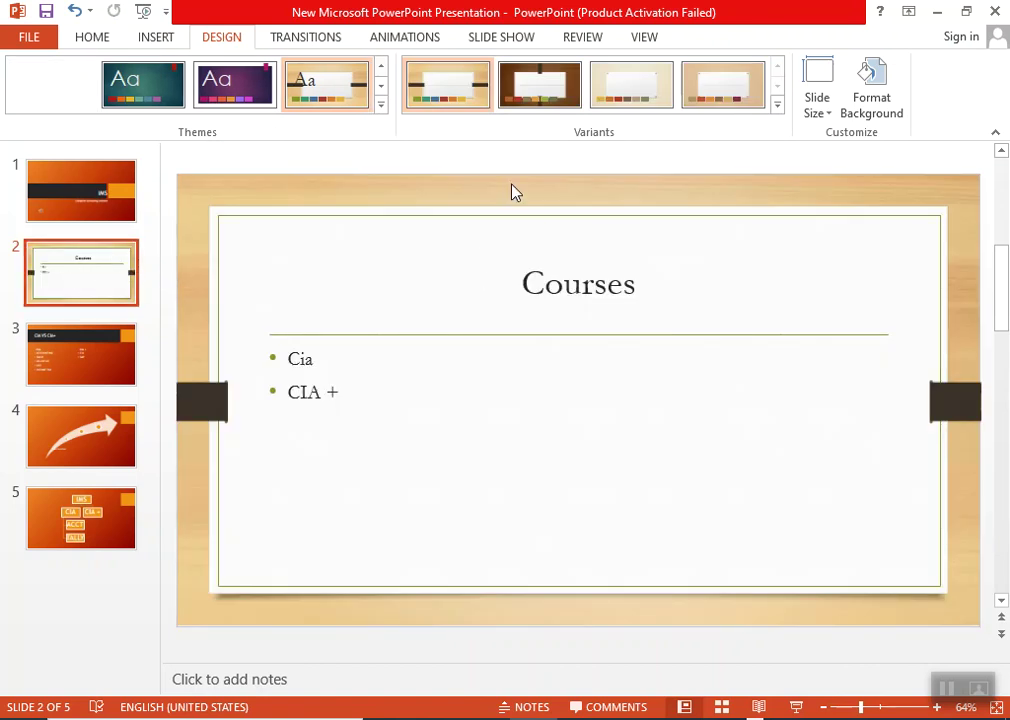
Step: Fill the Courses slide background with the green marble texture
left_click(871, 95)
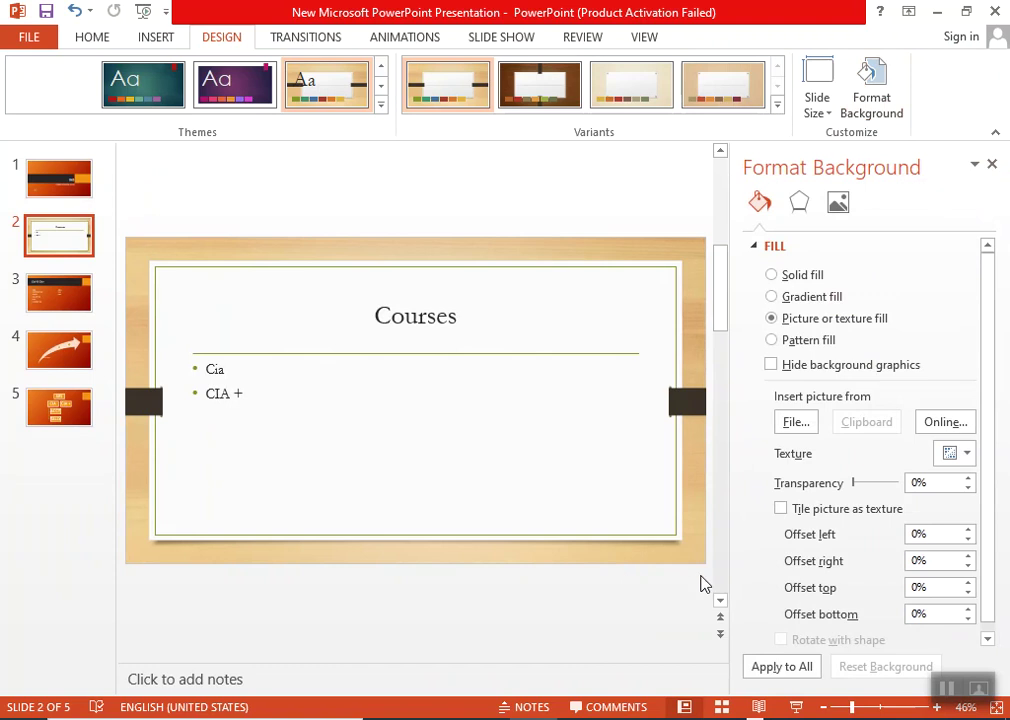
left_click(967, 455)
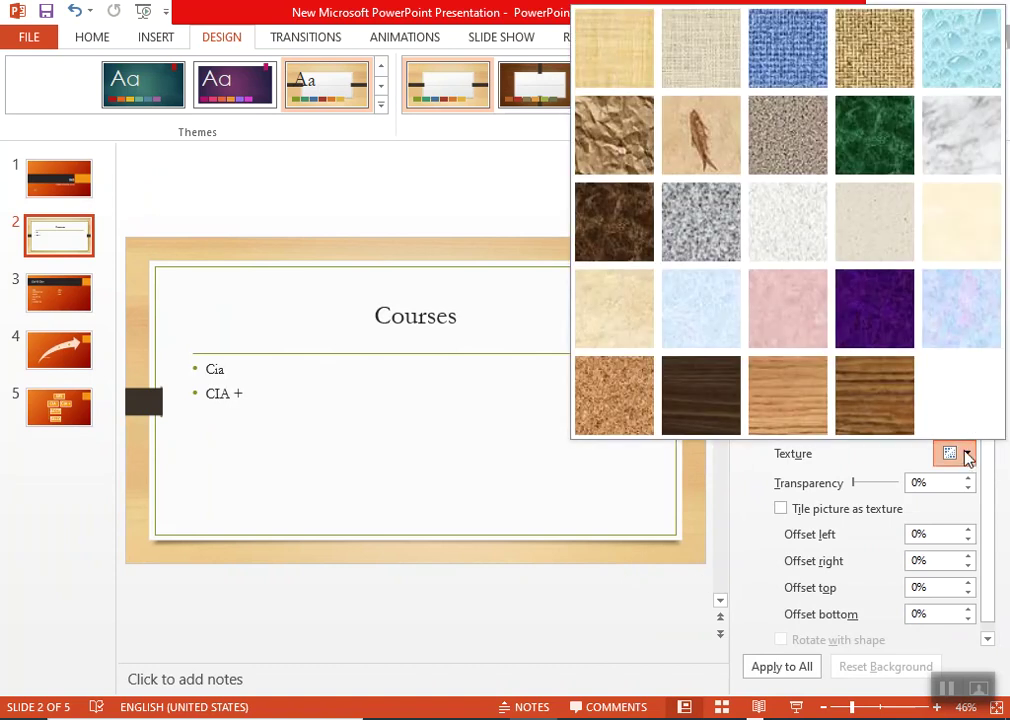
left_click(871, 126)
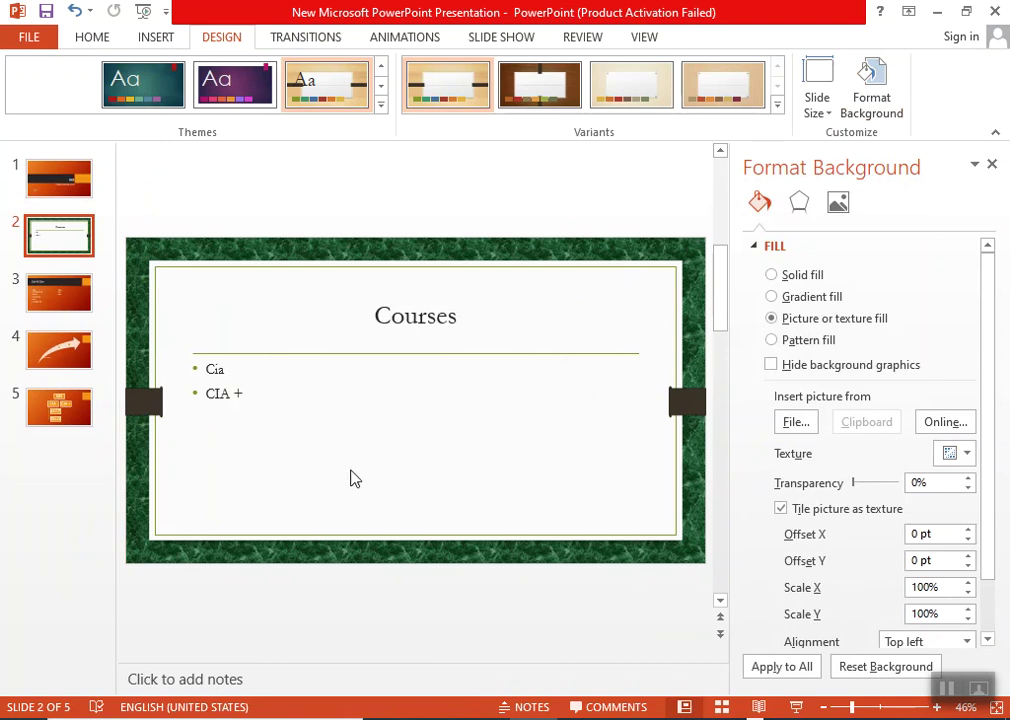
Step: Select the title slide, view the Variants options without changing them, and close the Format Background pane
left_click(78, 193)
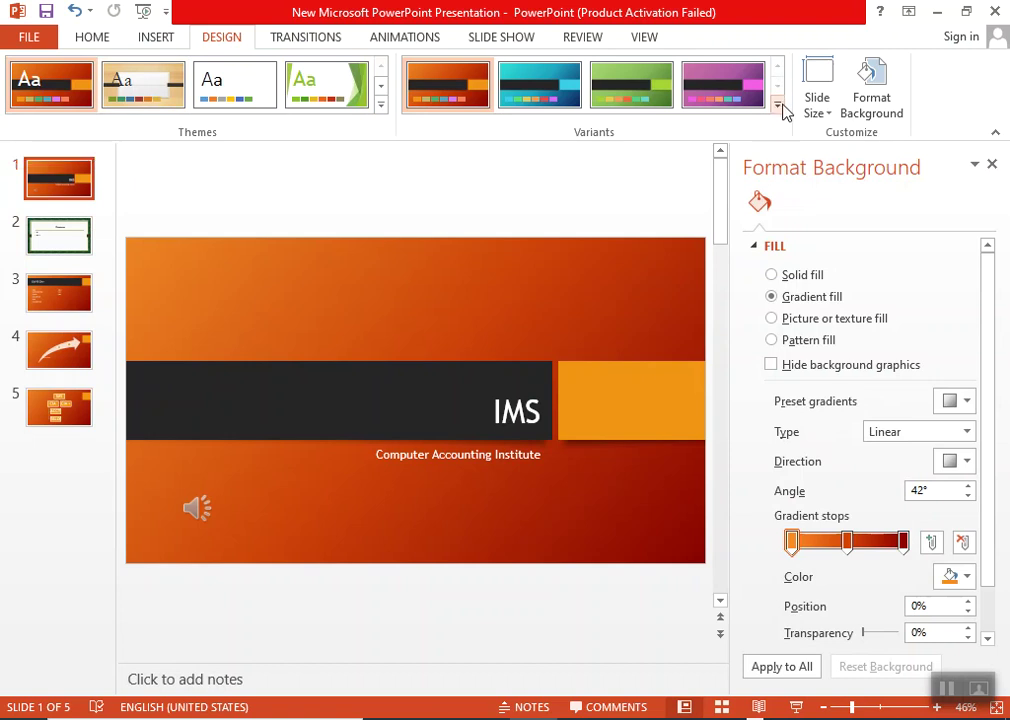
left_click(779, 104)
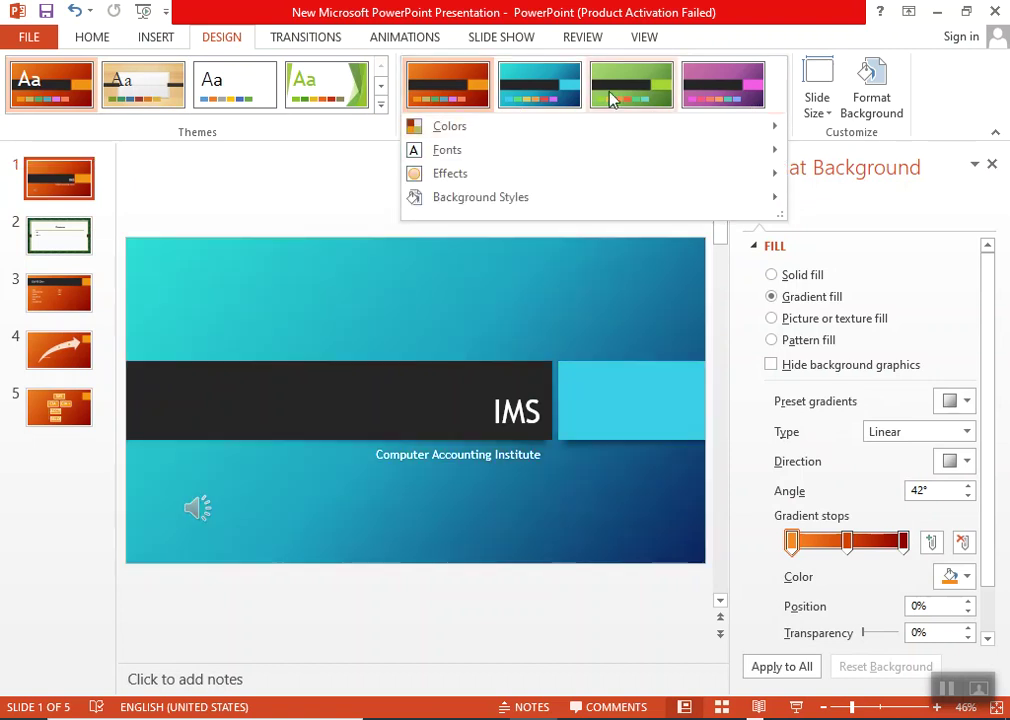
left_click(815, 22)
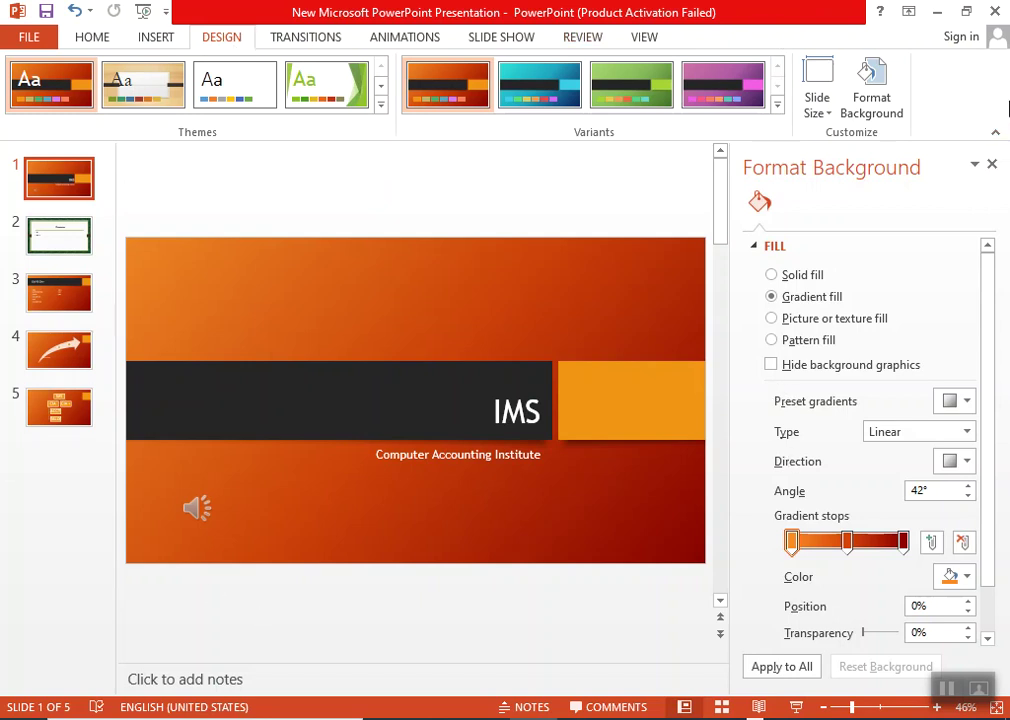
left_click(991, 165)
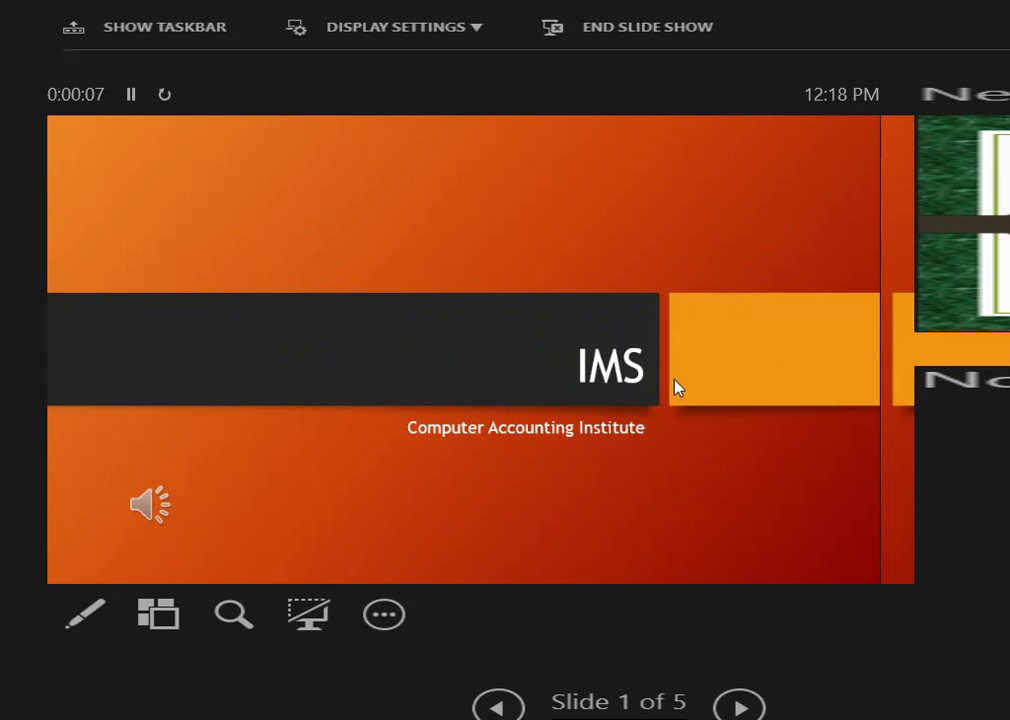
Step: Advance the show through Courses to CIA VS CIA+, exit it, and select the IMS title slide
left_click(675, 387)
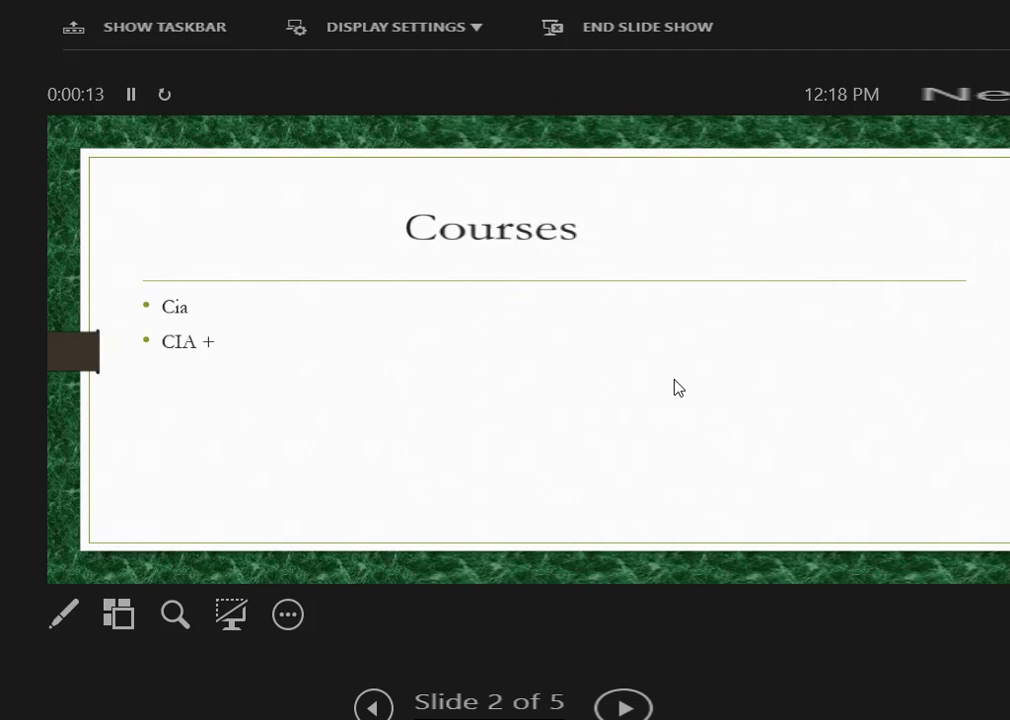
left_click(675, 387)
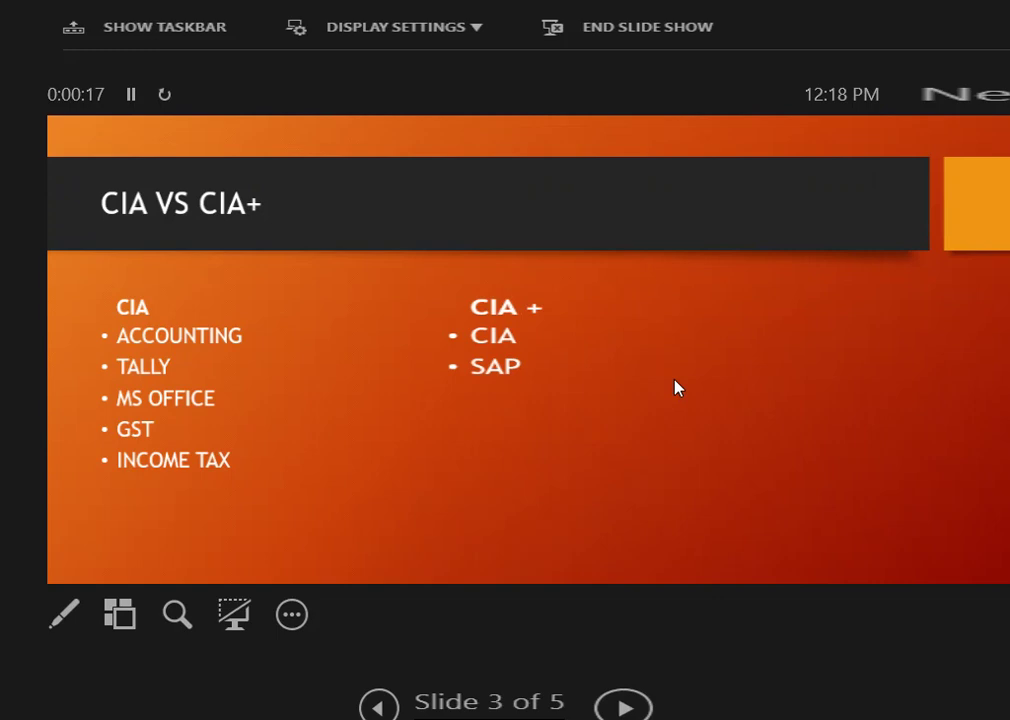
key("Escape")
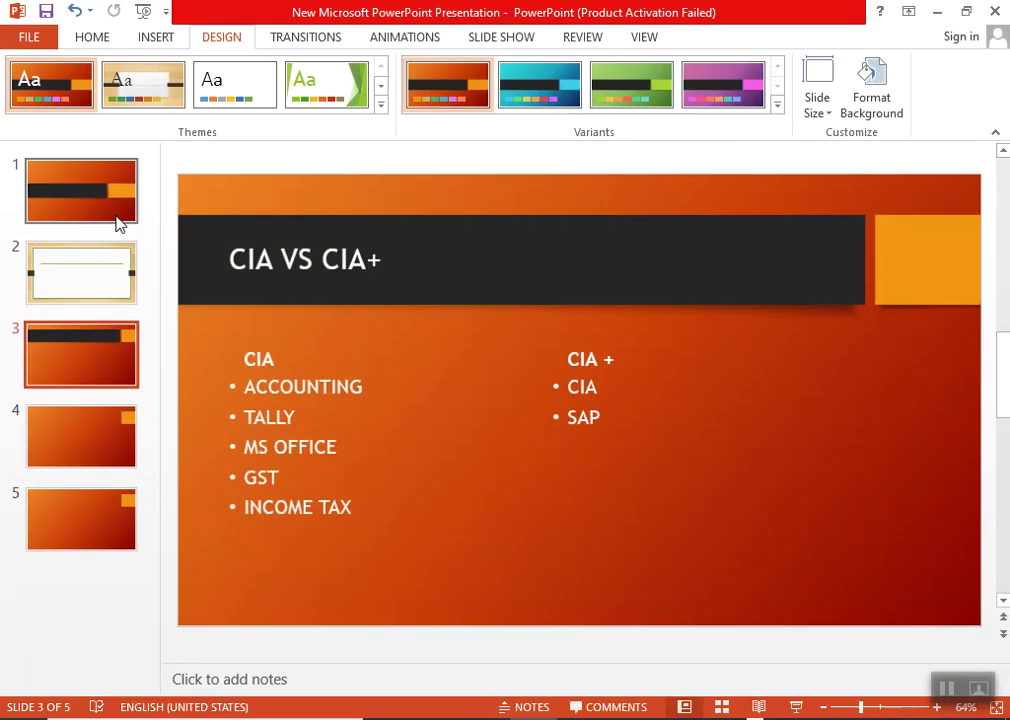
left_click(110, 213)
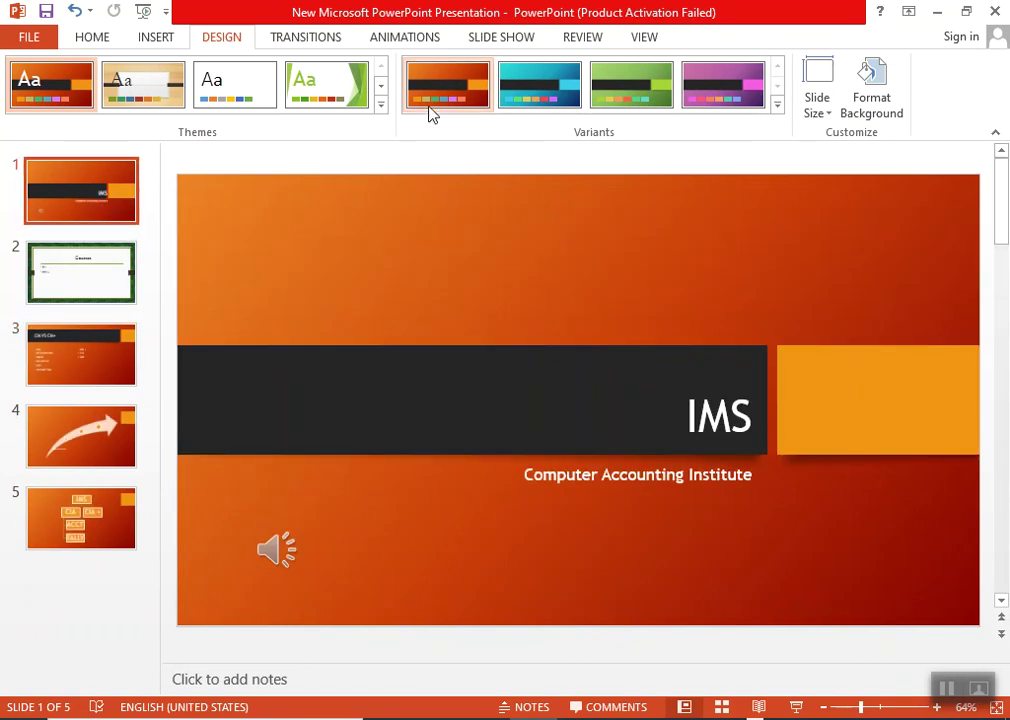
Step: Give the title slide the Curtains transition and the Courses slide the Fracture transition
left_click(306, 37)
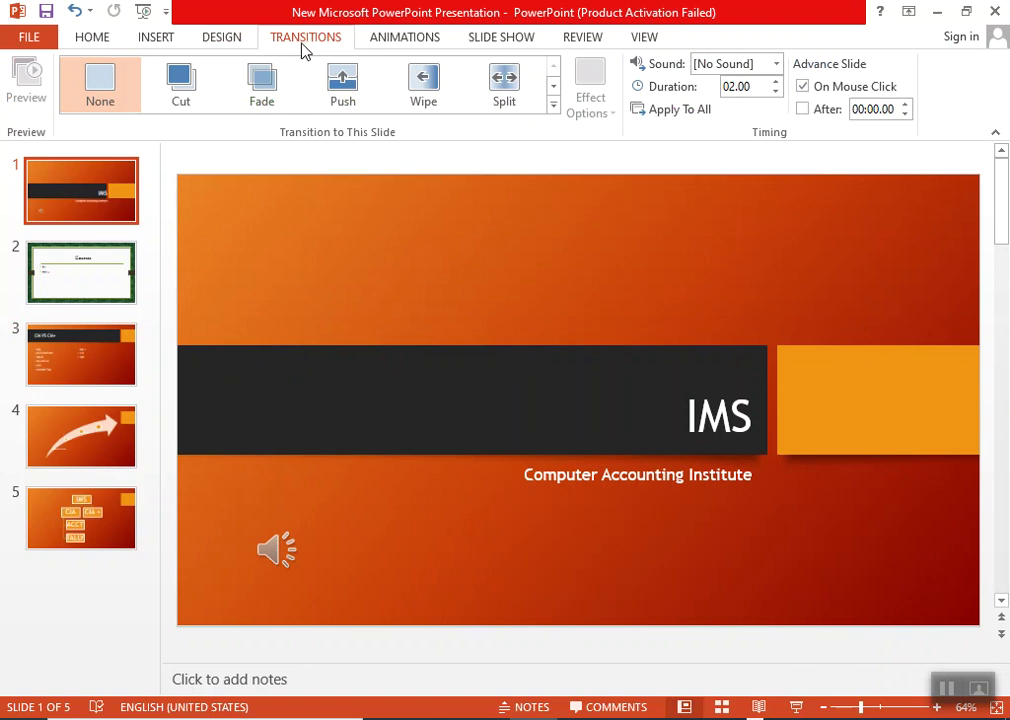
left_click(553, 105)
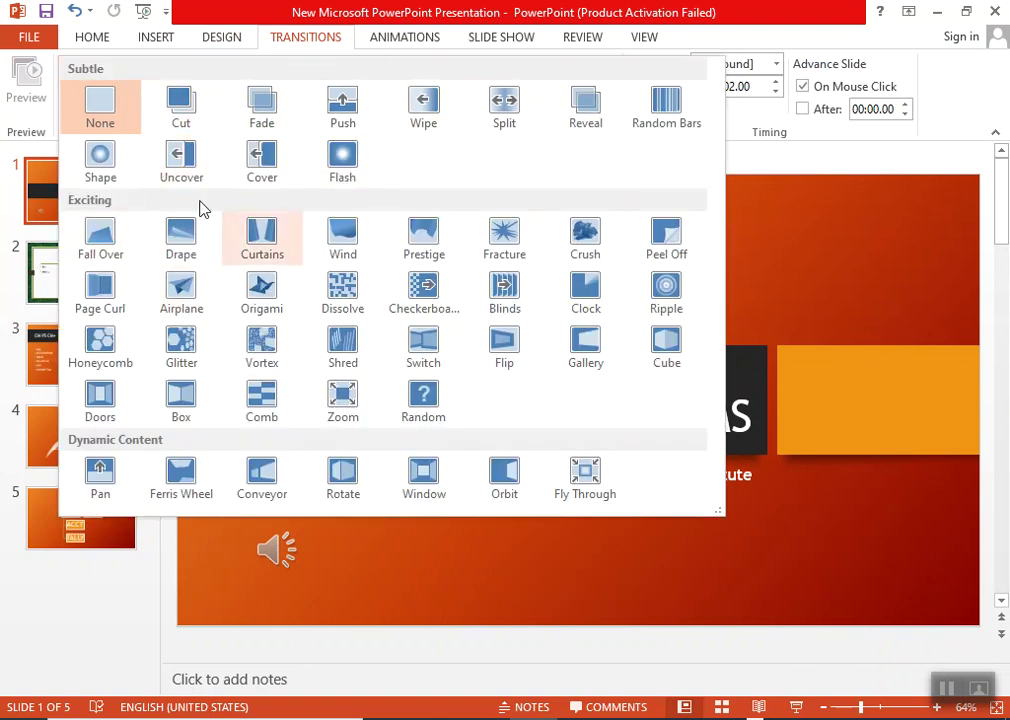
left_click(262, 237)
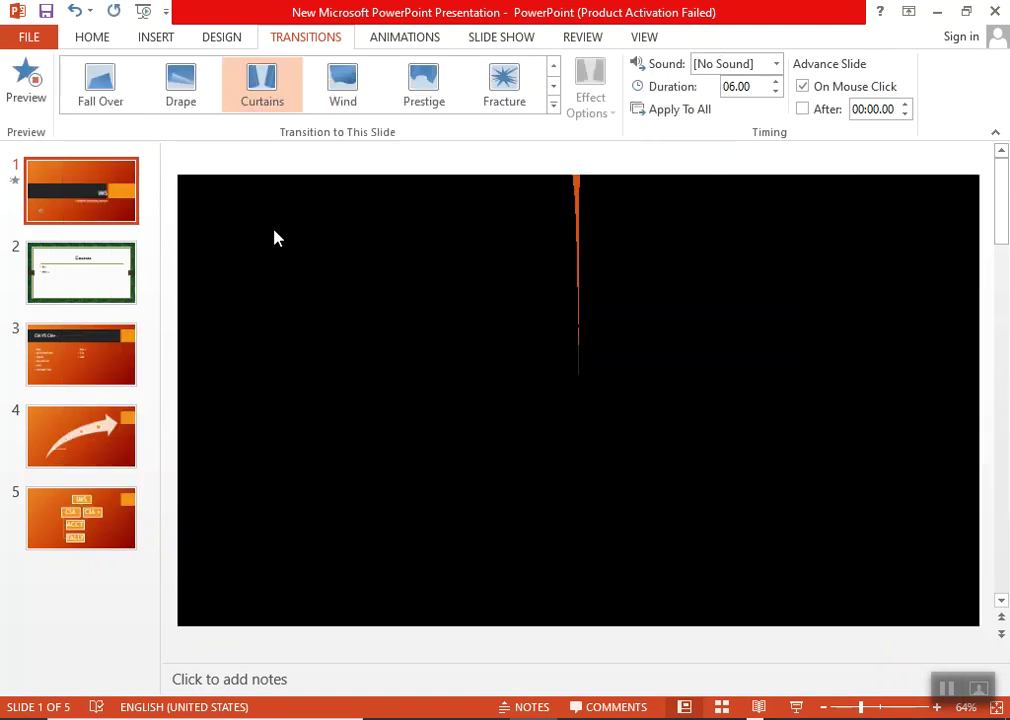
left_click(100, 278)
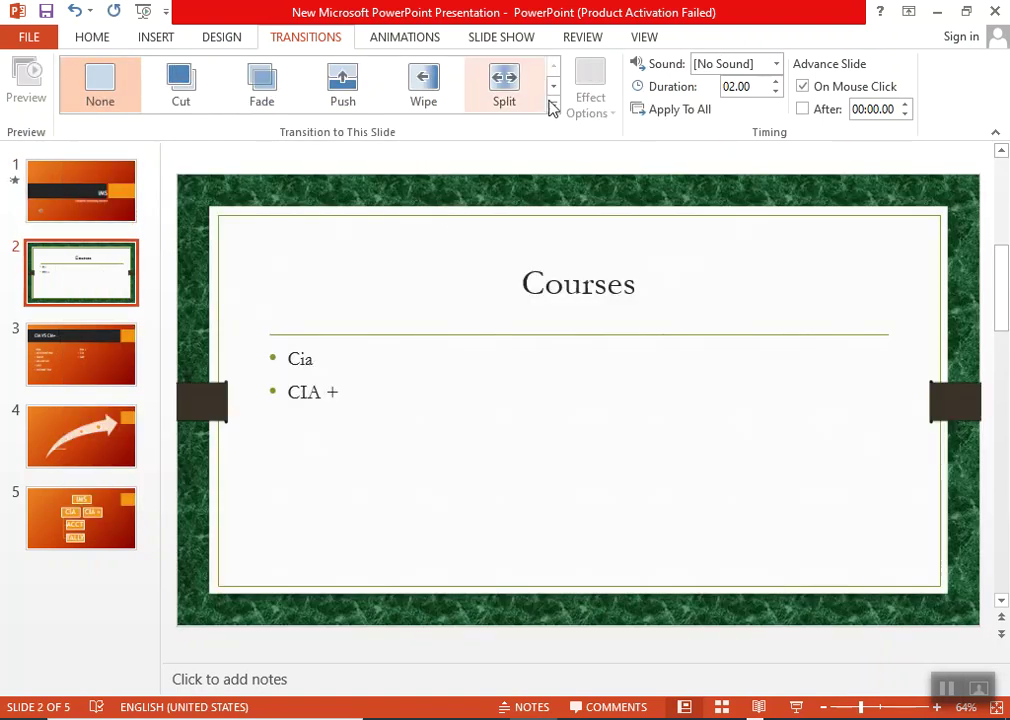
left_click(552, 104)
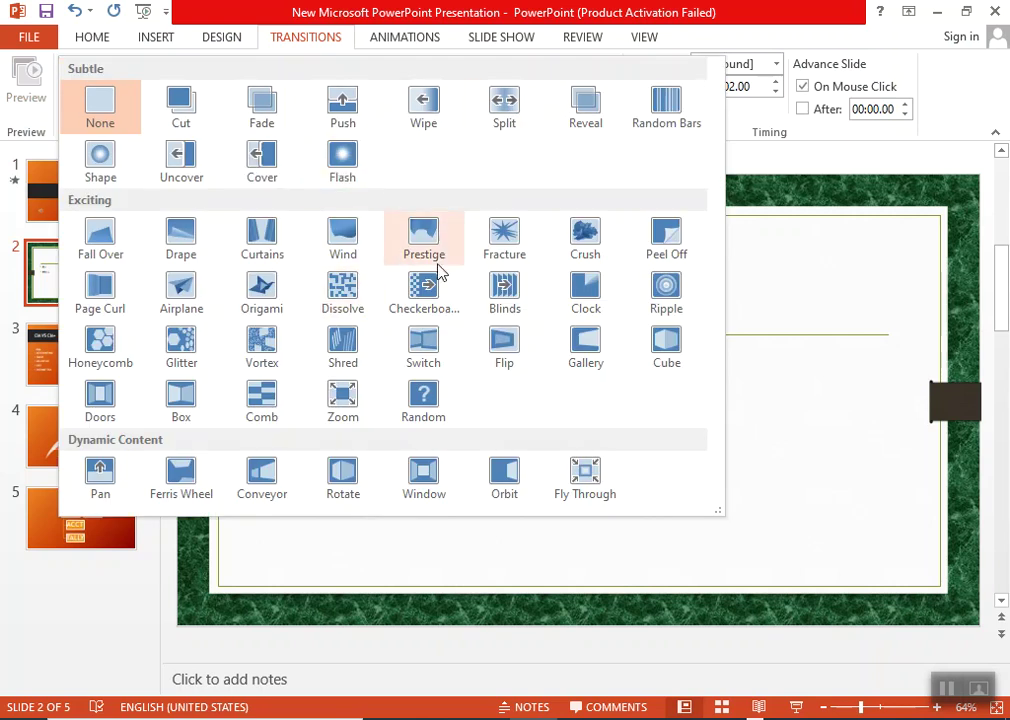
left_click(480, 244)
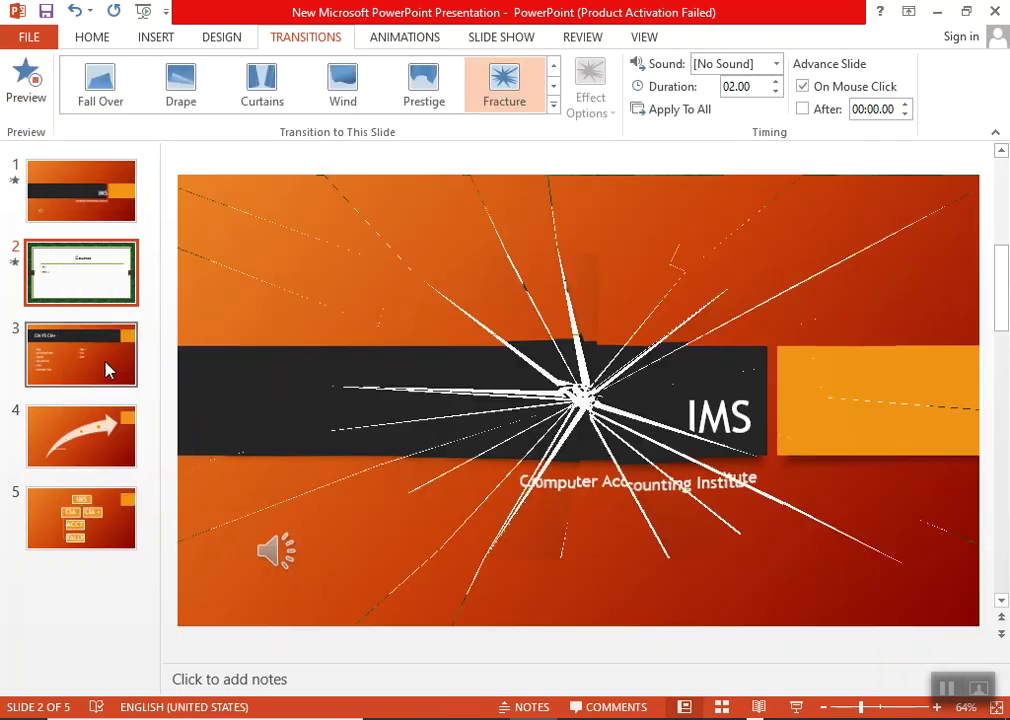
Step: Apply the Crush transition to slide 3 and the Shred transition to slide 4
left_click(110, 368)
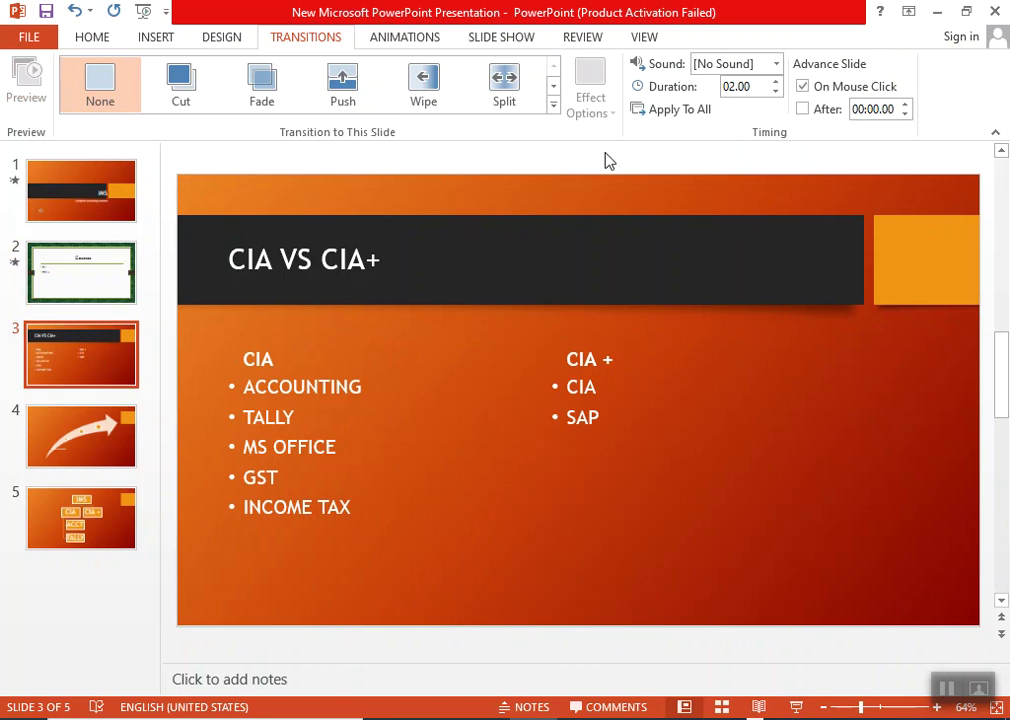
left_click(552, 104)
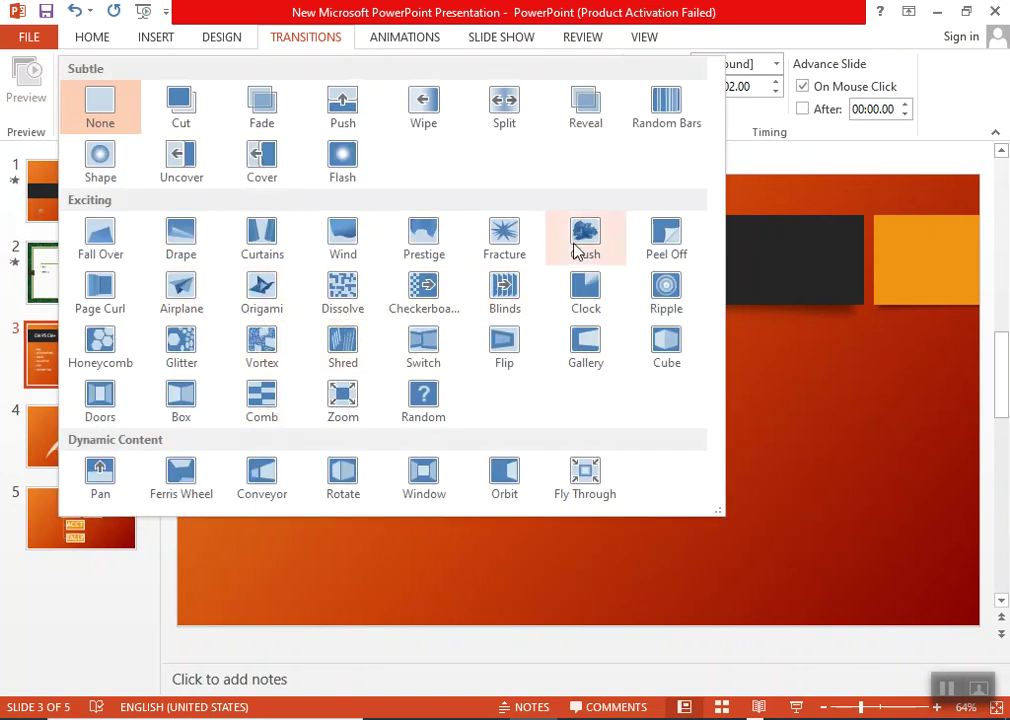
left_click(585, 242)
left_click(77, 465)
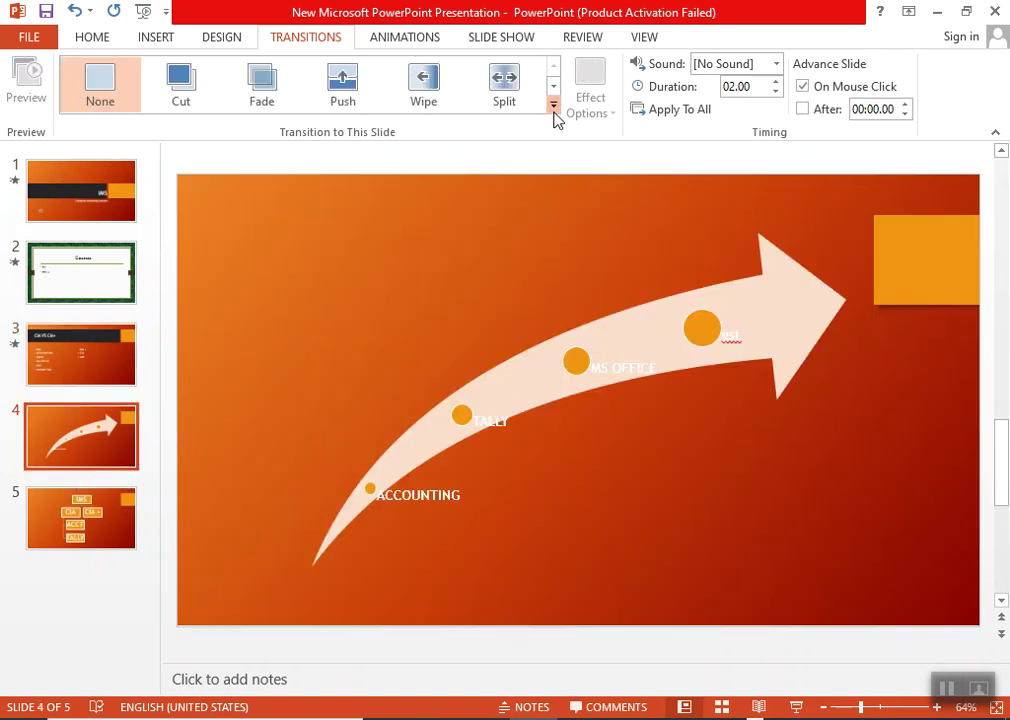
left_click(553, 104)
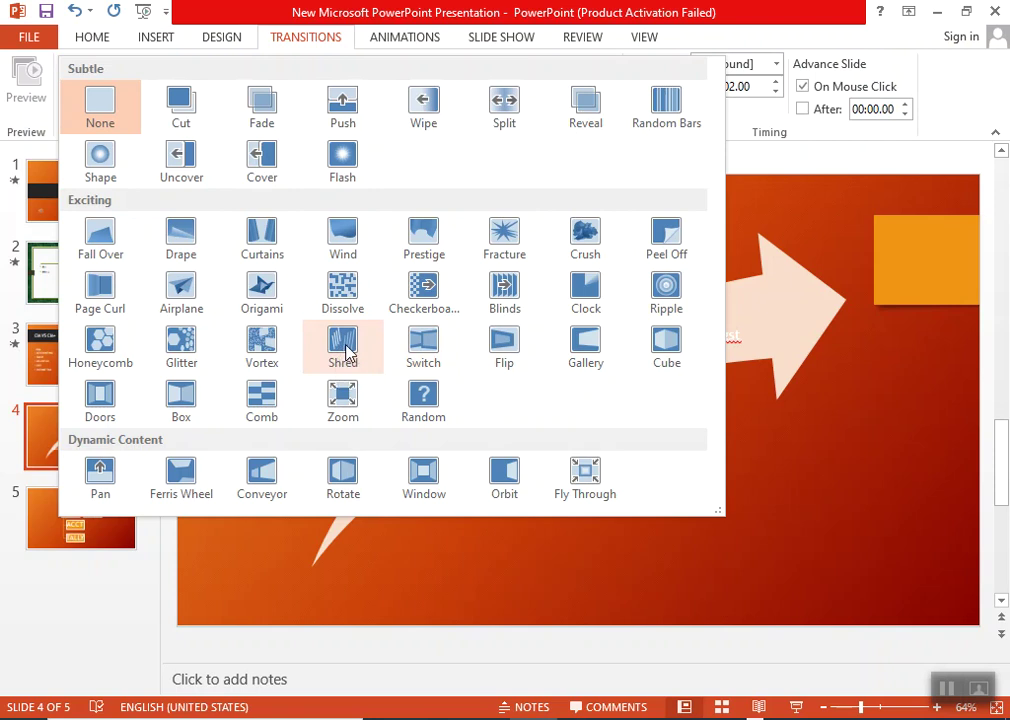
left_click(339, 346)
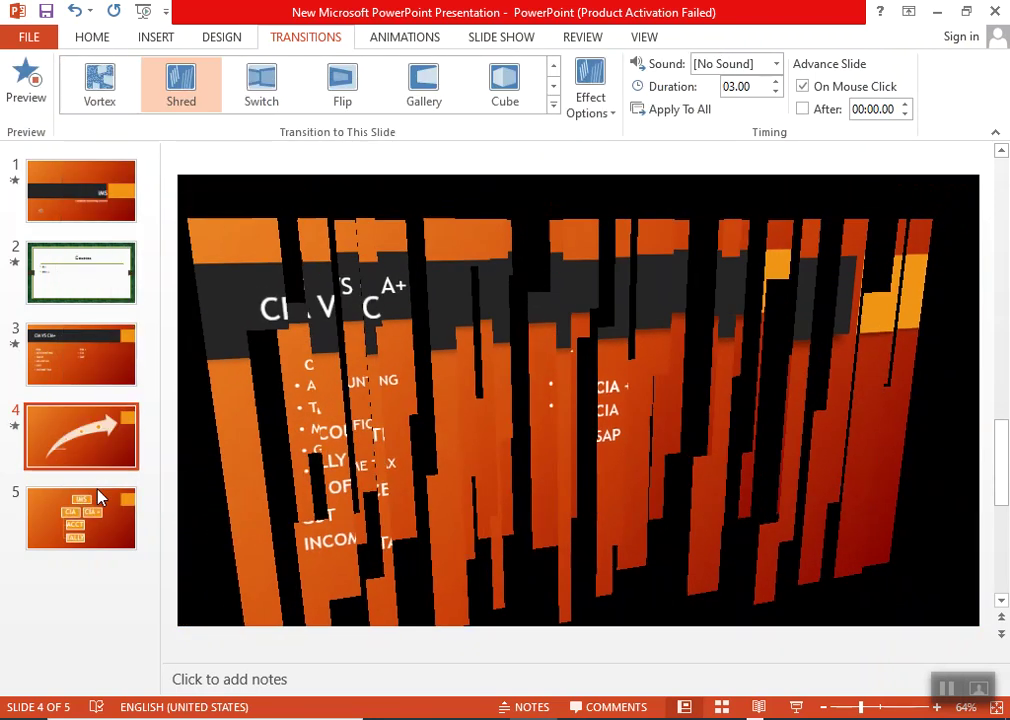
Step: Apply the Origami transition to slide 5, then return to the IMS title slide
left_click(100, 522)
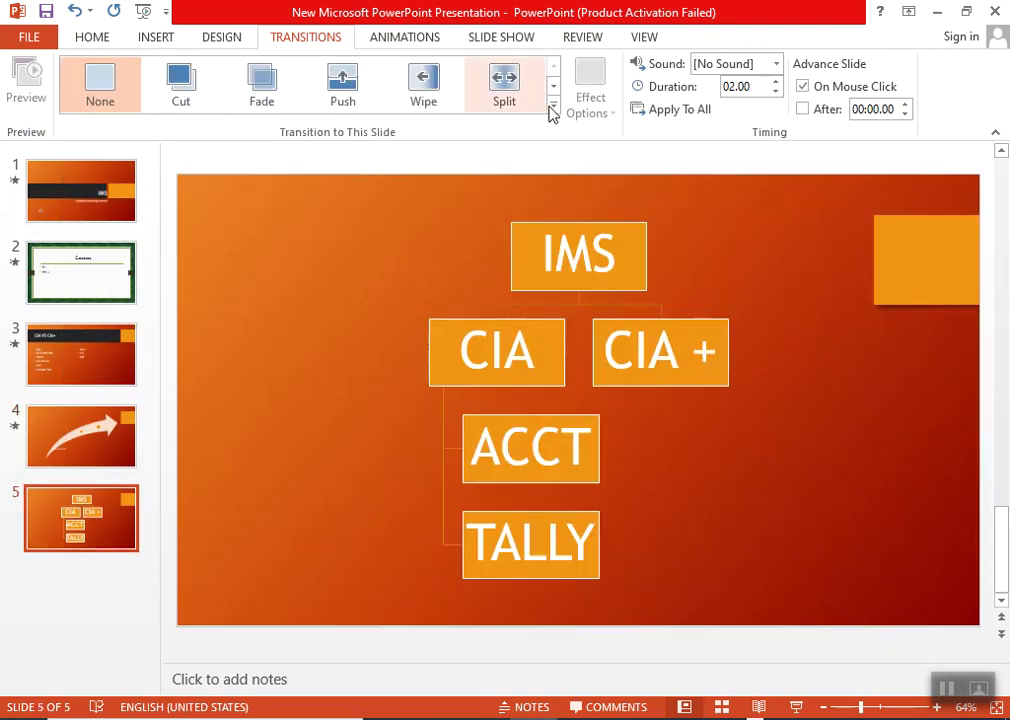
left_click(553, 104)
left_click(230, 305)
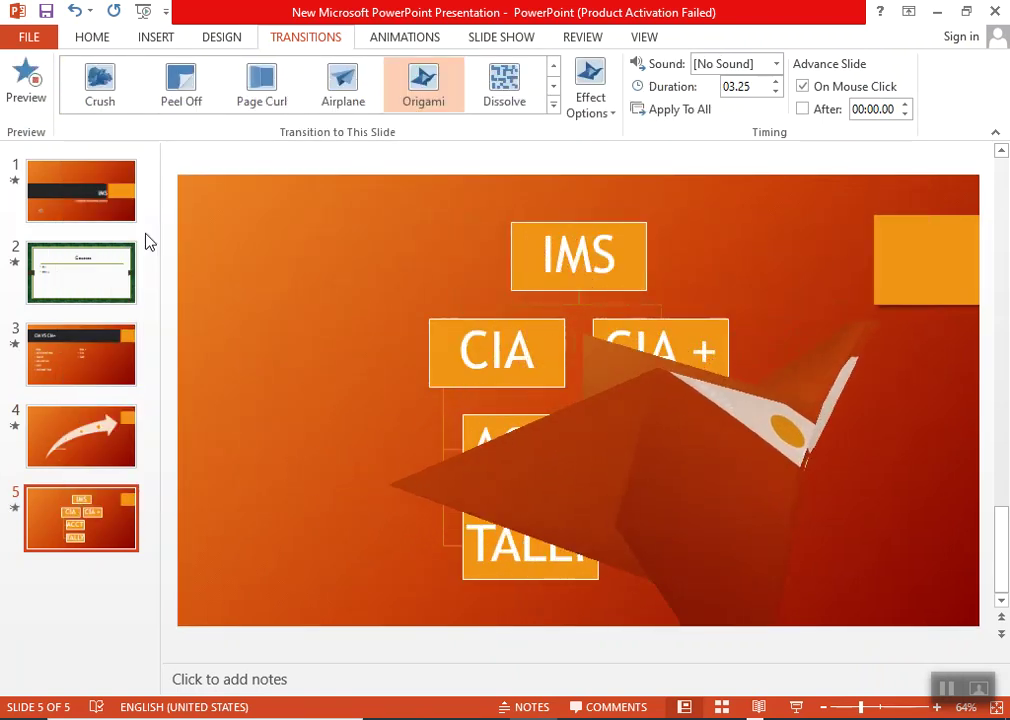
left_click(130, 218)
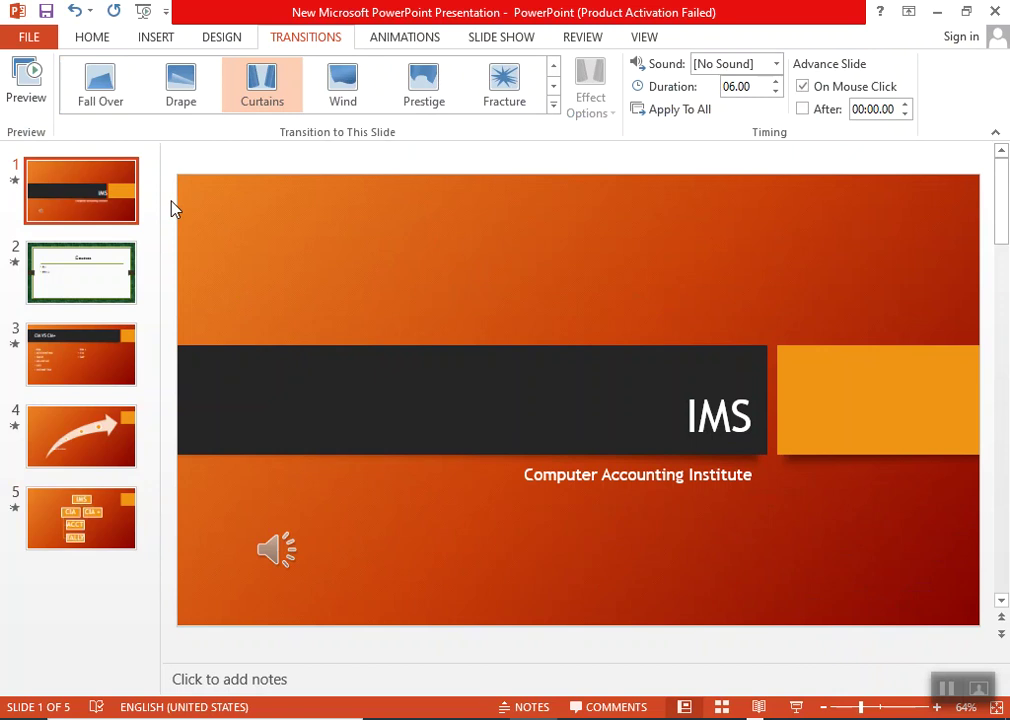
left_click(796, 707)
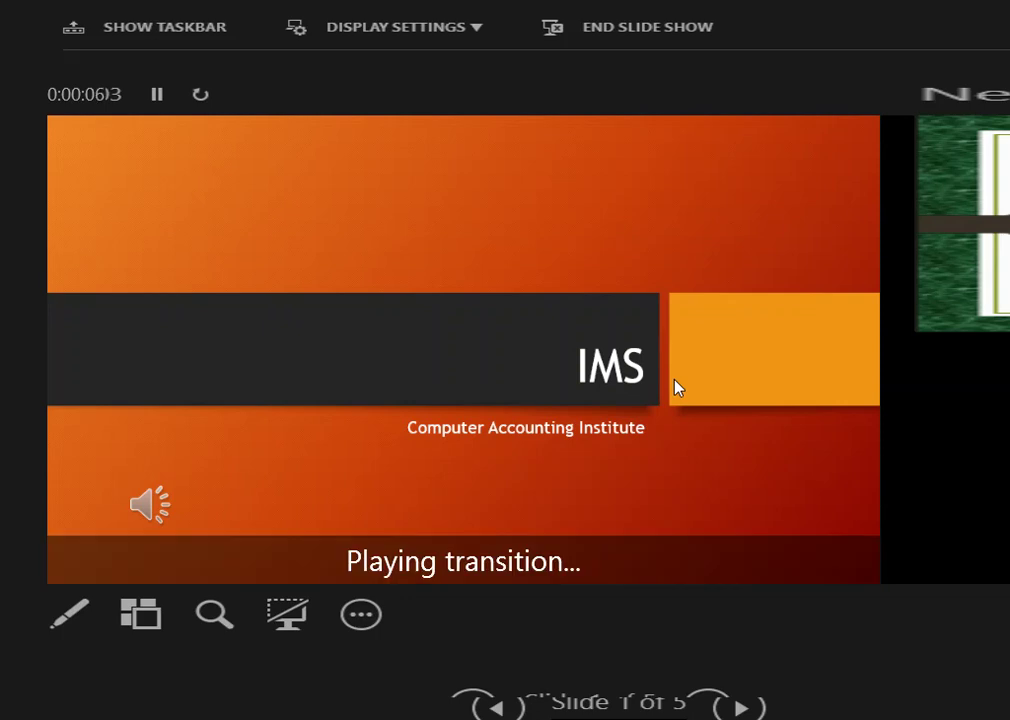
left_click(676, 387)
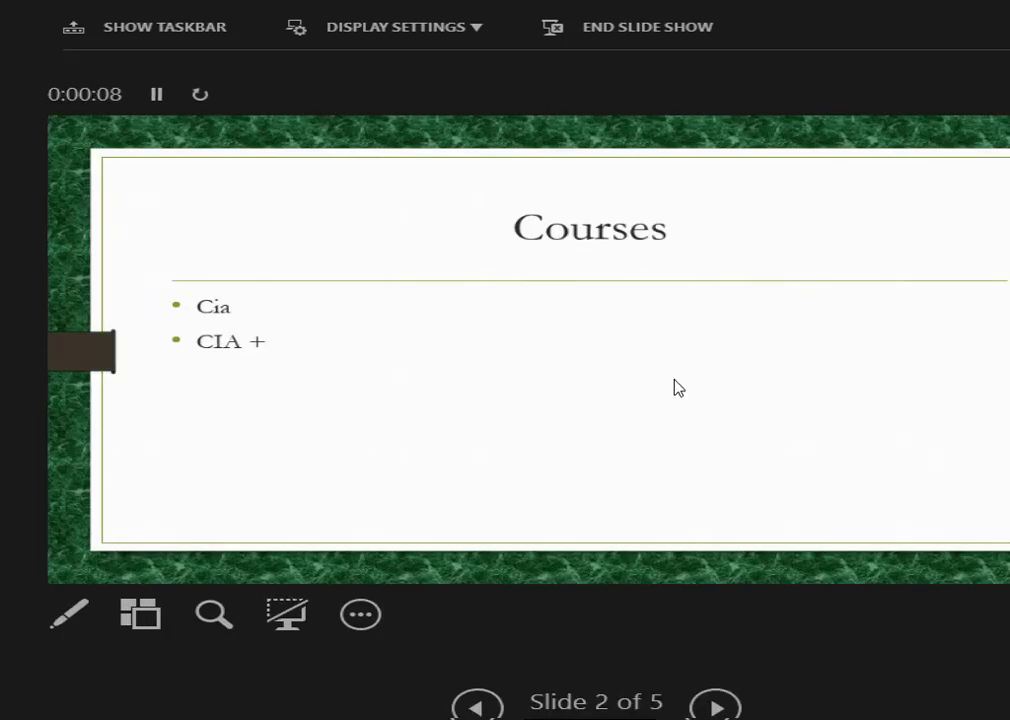
left_click(676, 387)
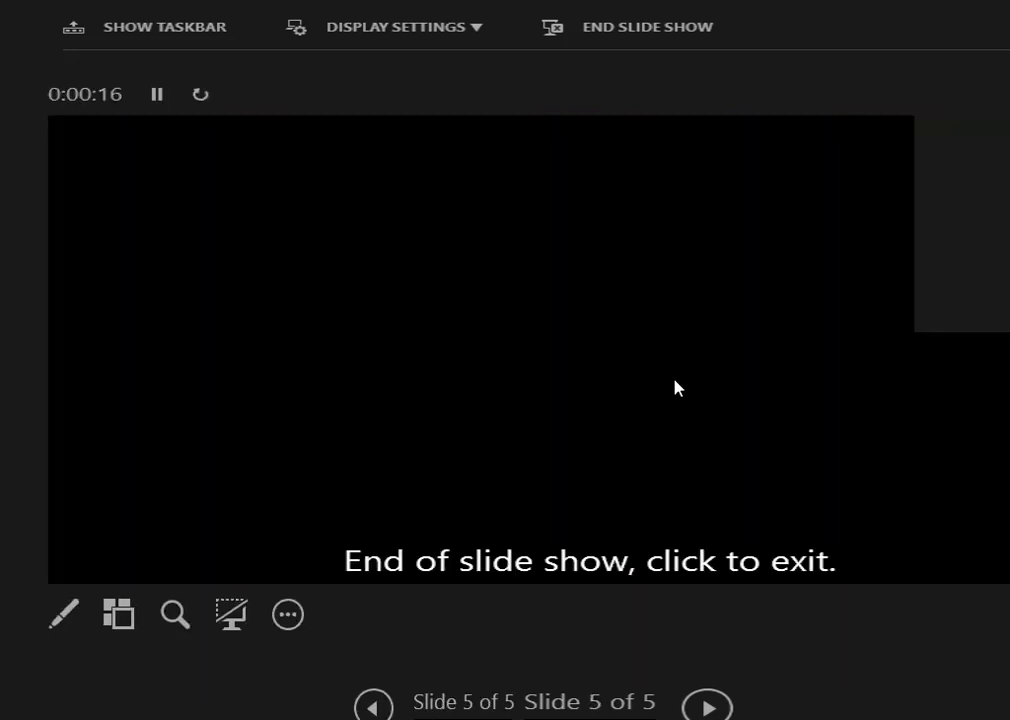
left_click(672, 386)
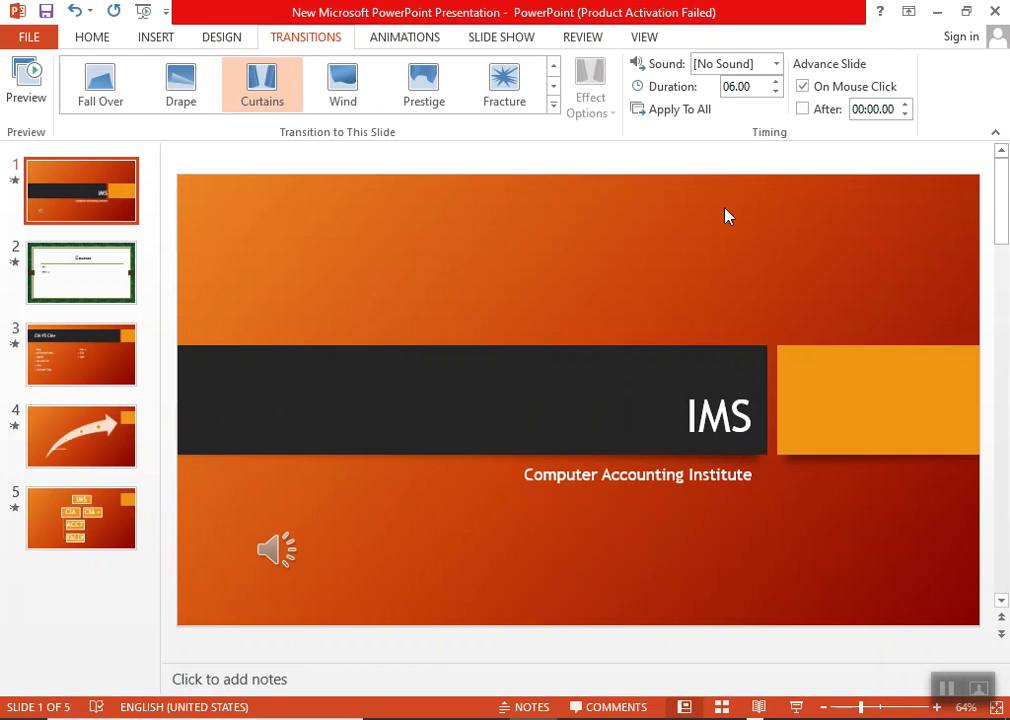
Step: Set the Curtains transition to 05.75 seconds, advancing on mouse click, with the Bomb sound, and preview it
left_click(802, 87)
left_click(803, 110)
left_click(803, 88)
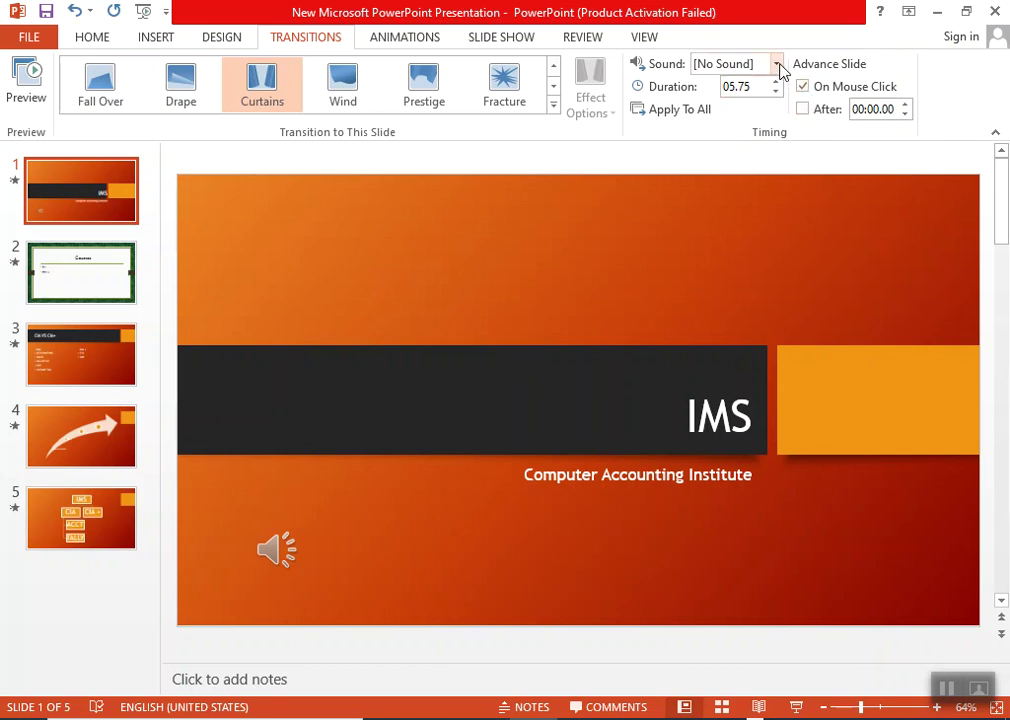
left_click(777, 64)
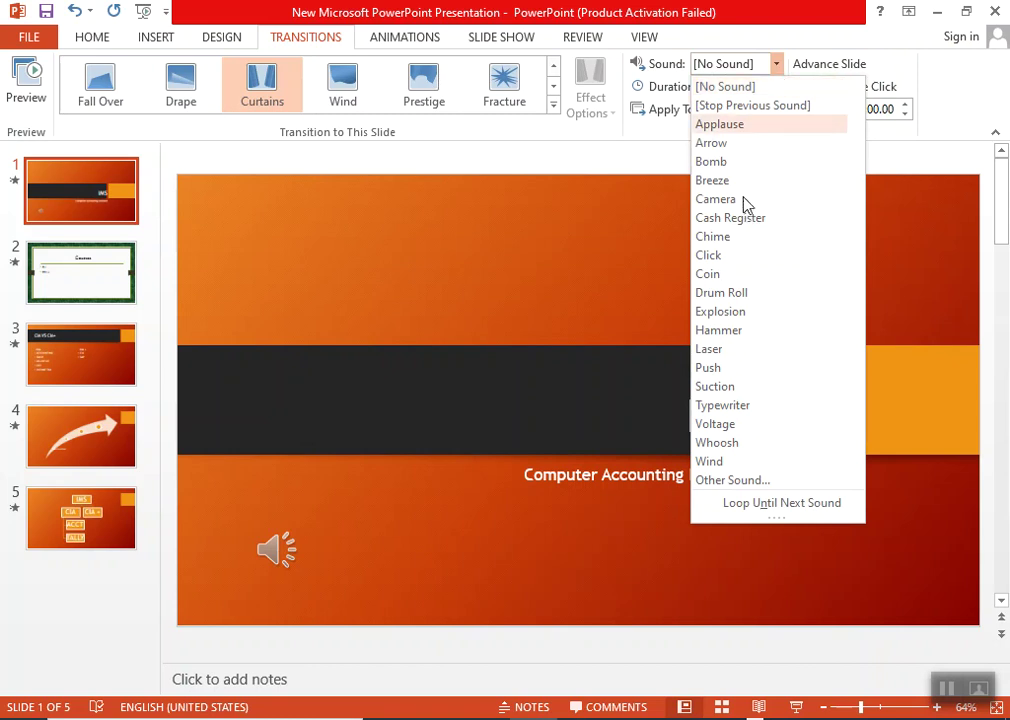
left_click(744, 163)
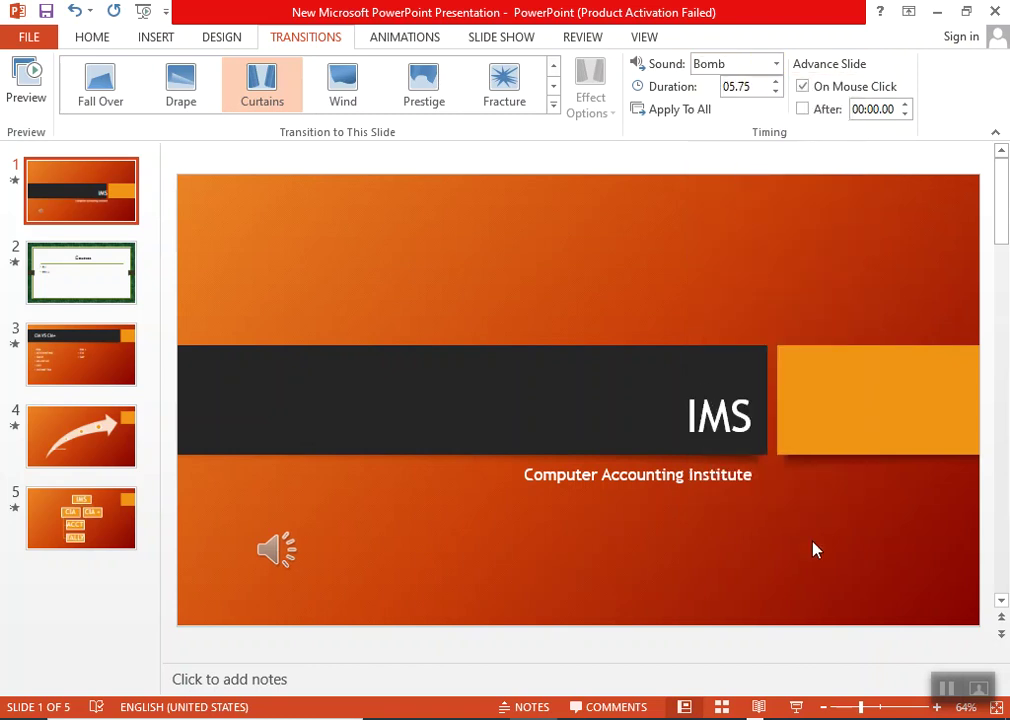
left_click(795, 707)
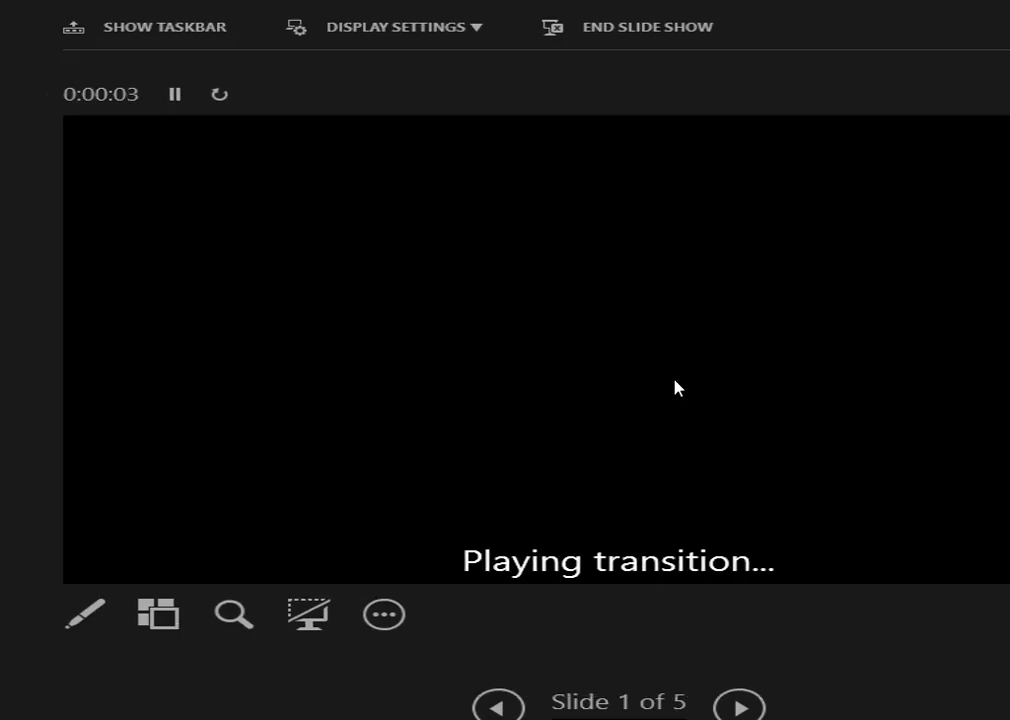
key("XF86AudioRaiseVolume")
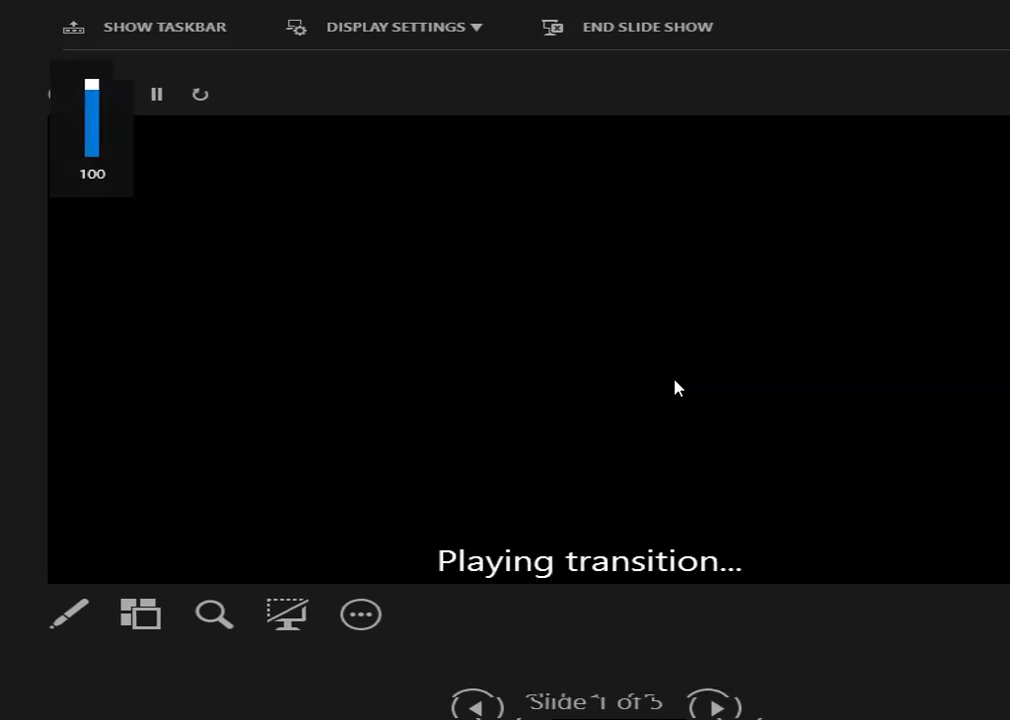
key("Escape")
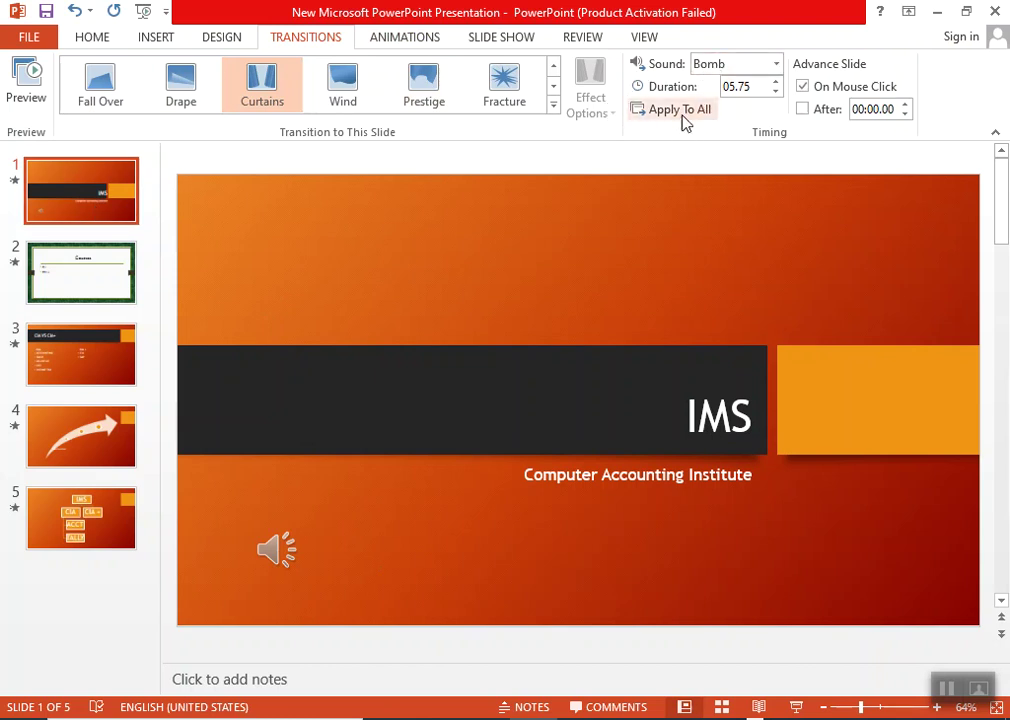
Step: Give the IMS title on the title slide a Fly In entrance animation
left_click(97, 287)
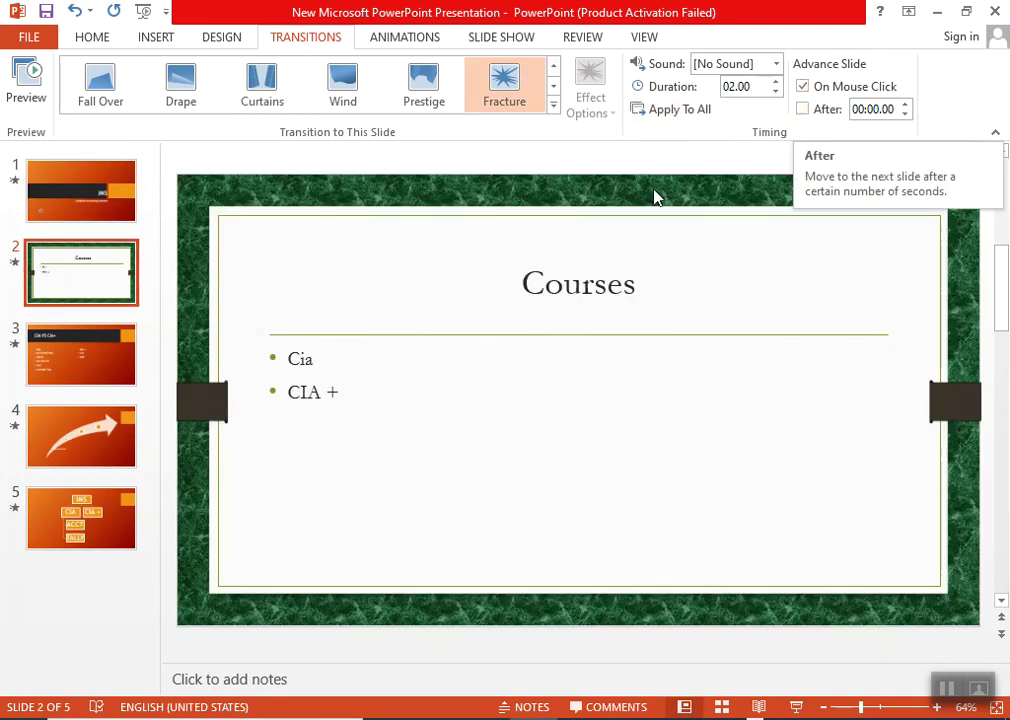
left_click(78, 230)
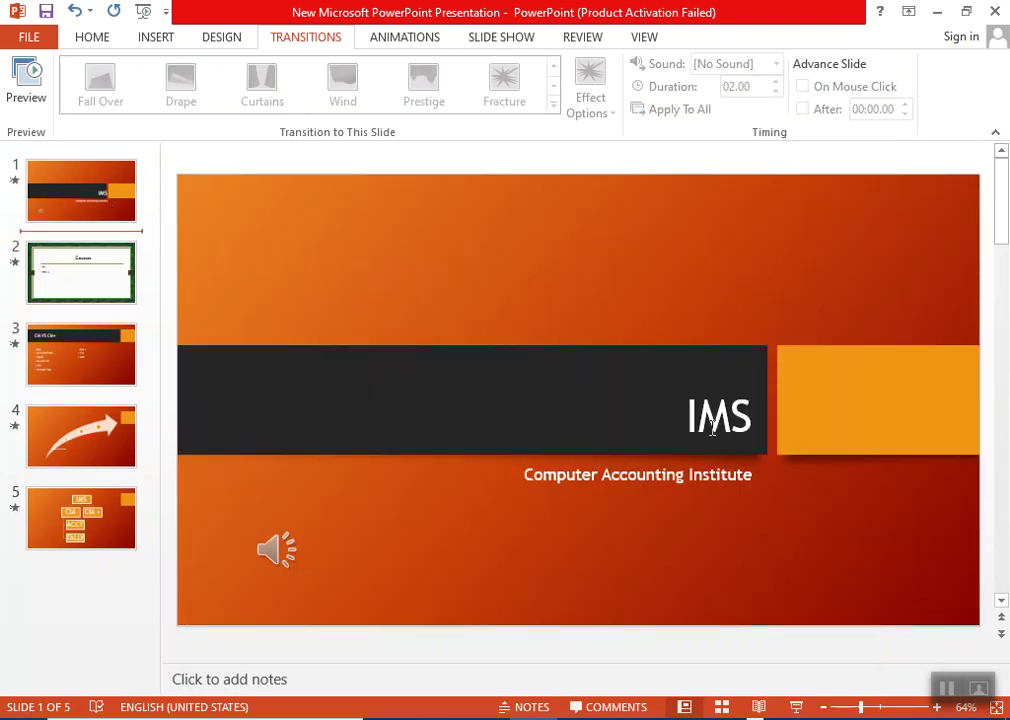
left_click(108, 208)
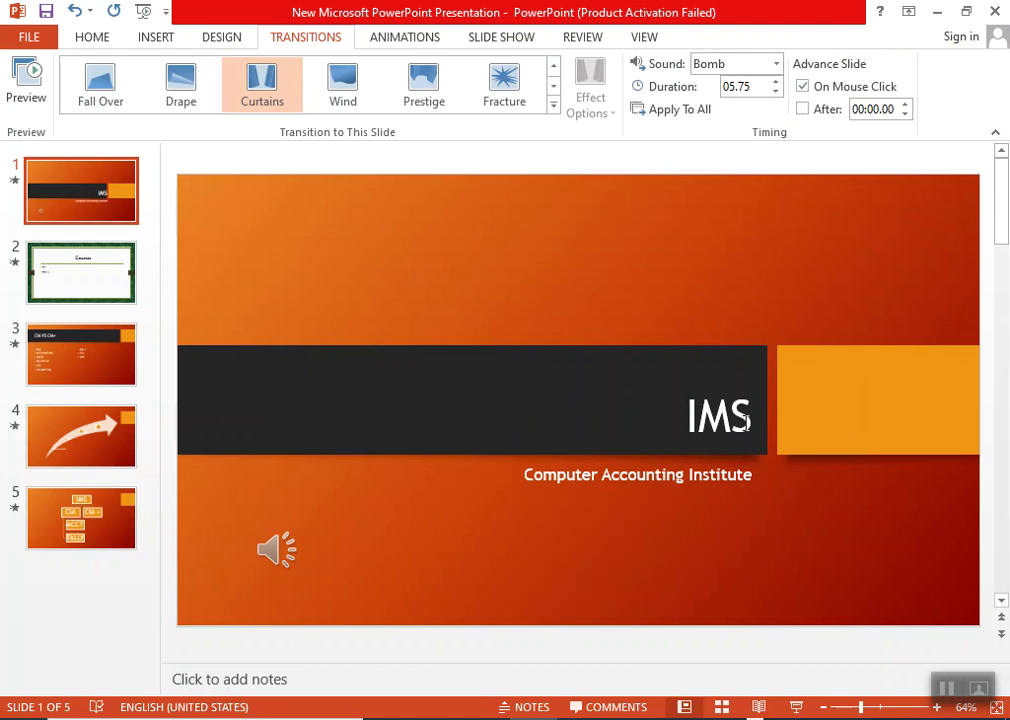
left_click(746, 421)
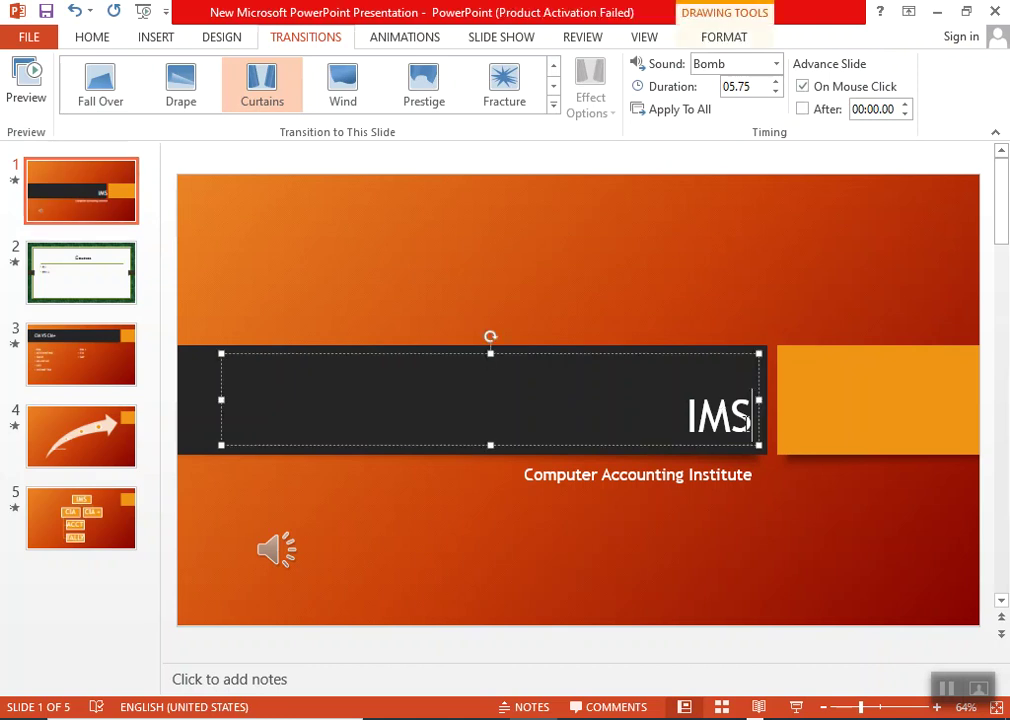
left_click(400, 38)
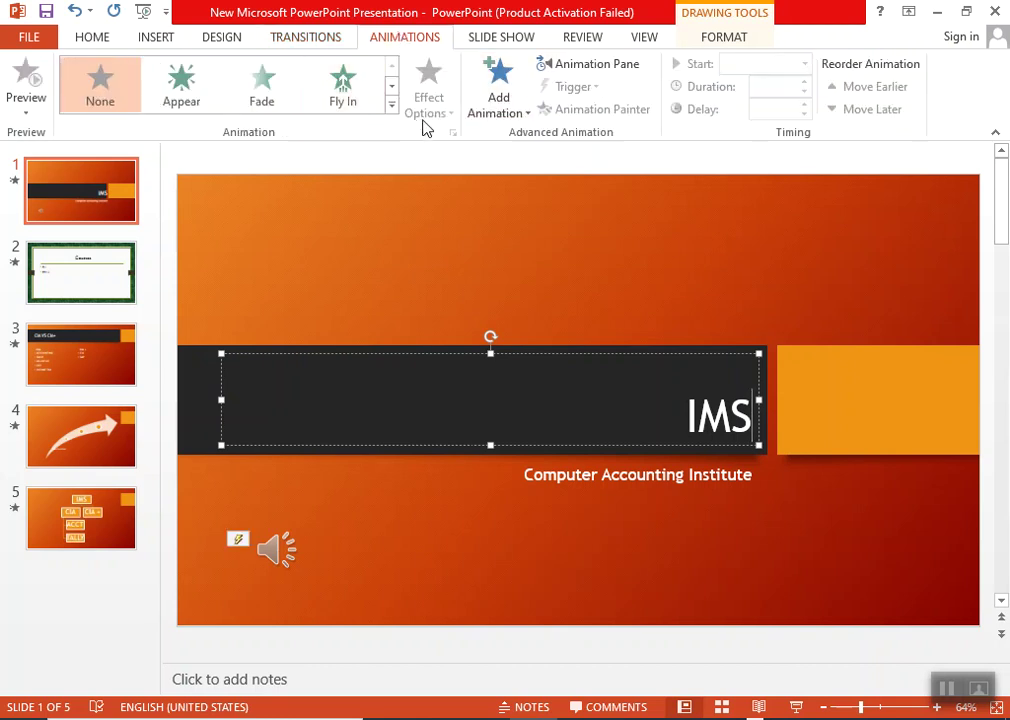
left_click(392, 104)
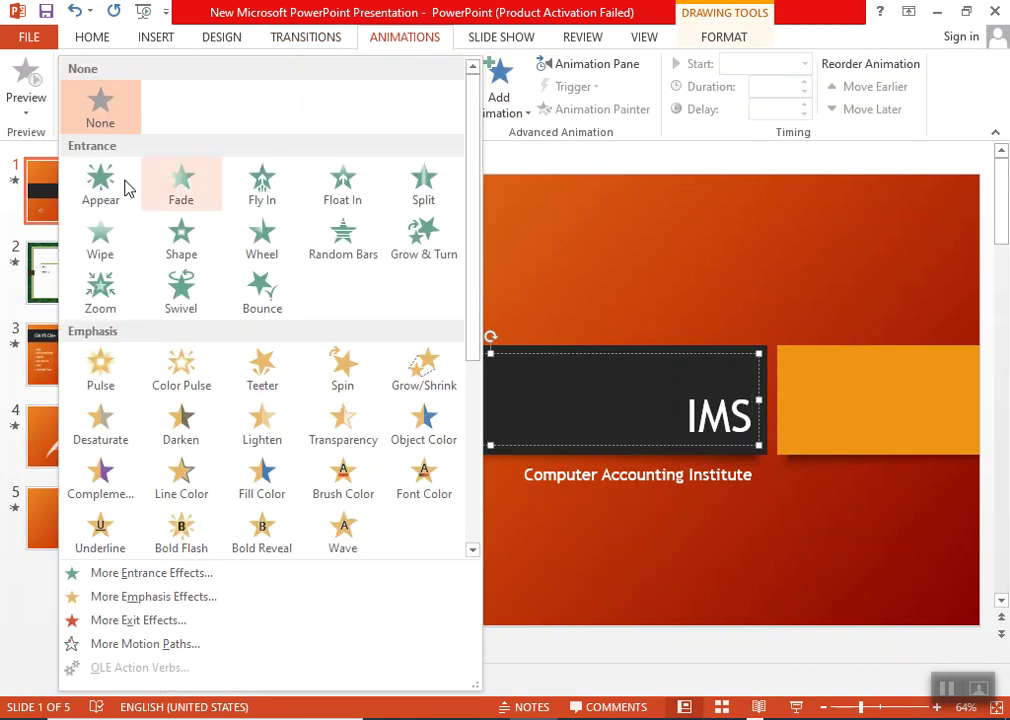
left_click(266, 195)
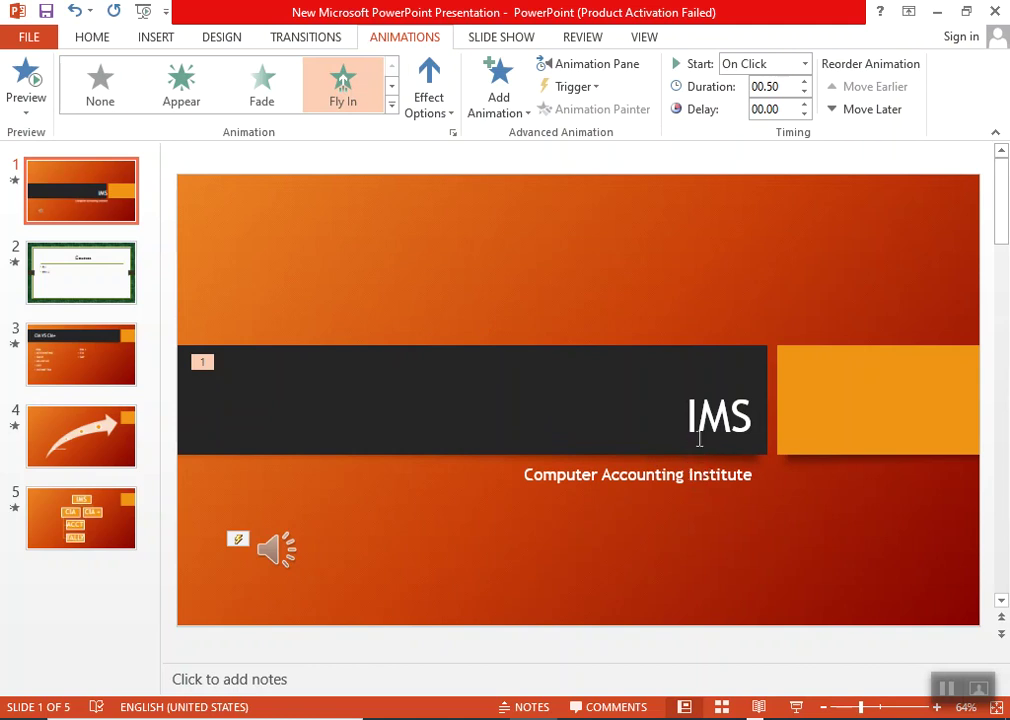
Step: Give the Computer Accounting Institute subtitle a Wheel entrance effect, then open the Courses slide
left_click(703, 475)
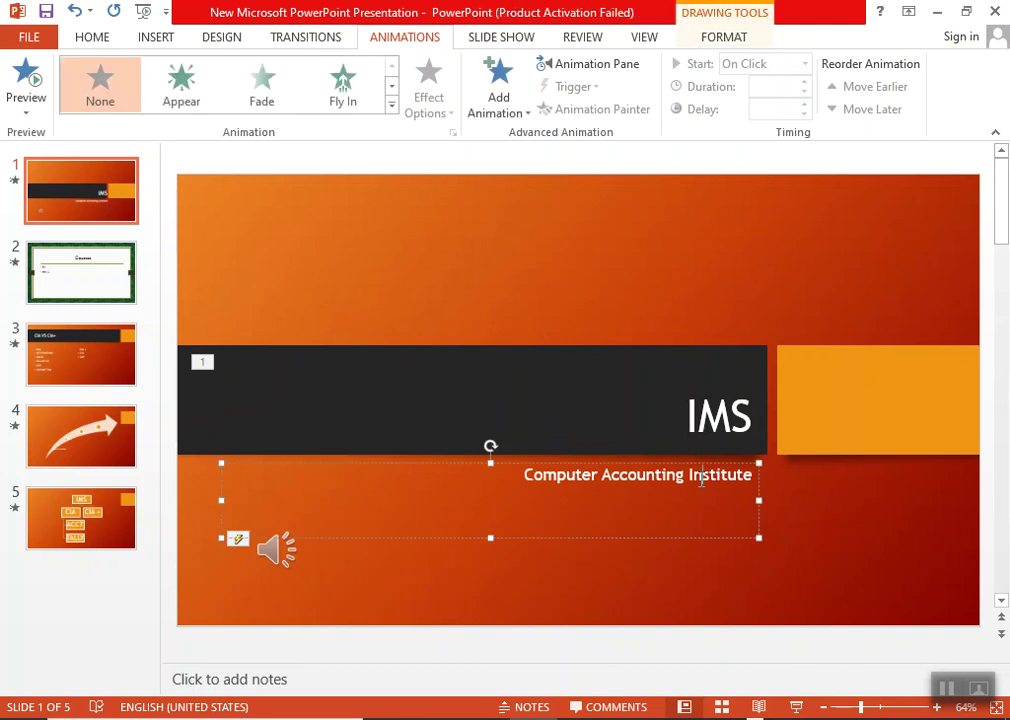
left_click(392, 106)
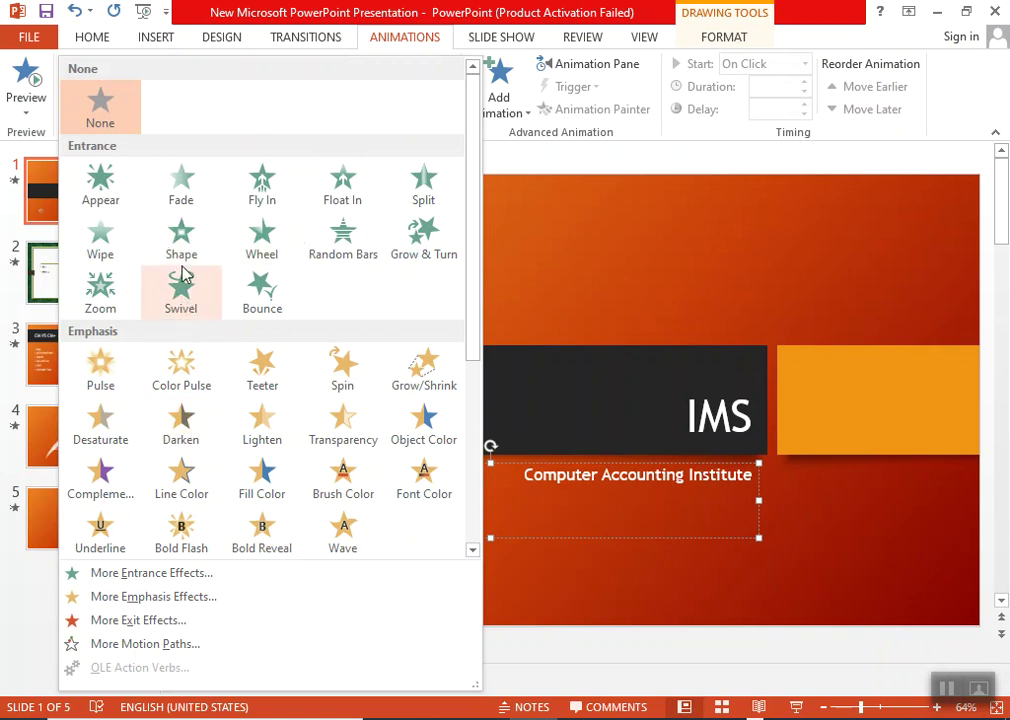
left_click(160, 582)
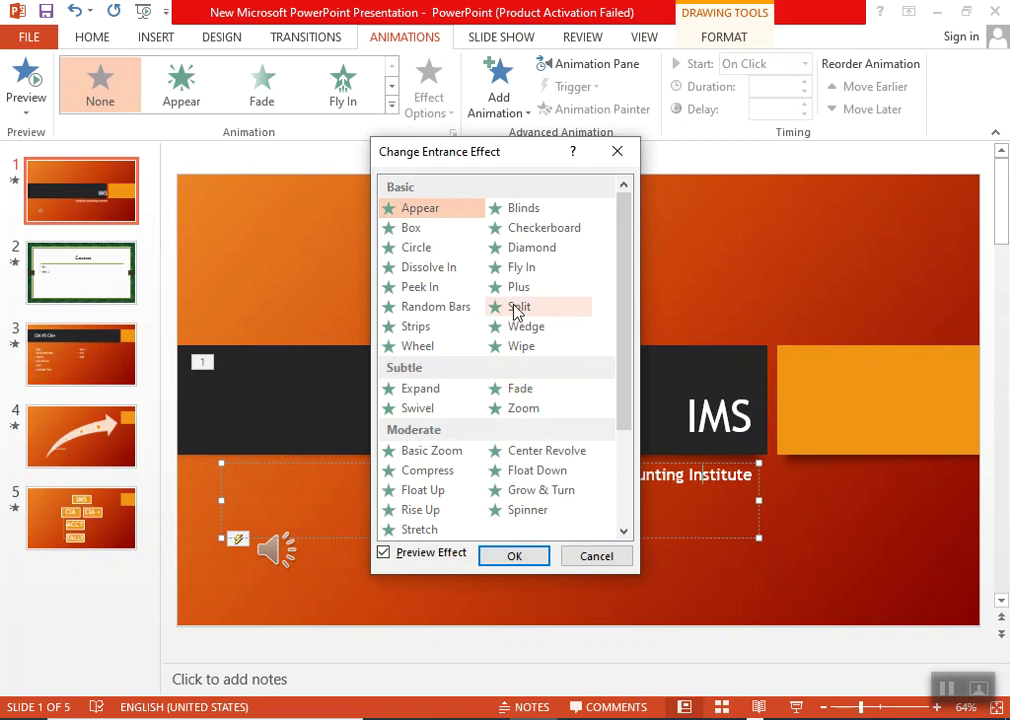
left_click(435, 352)
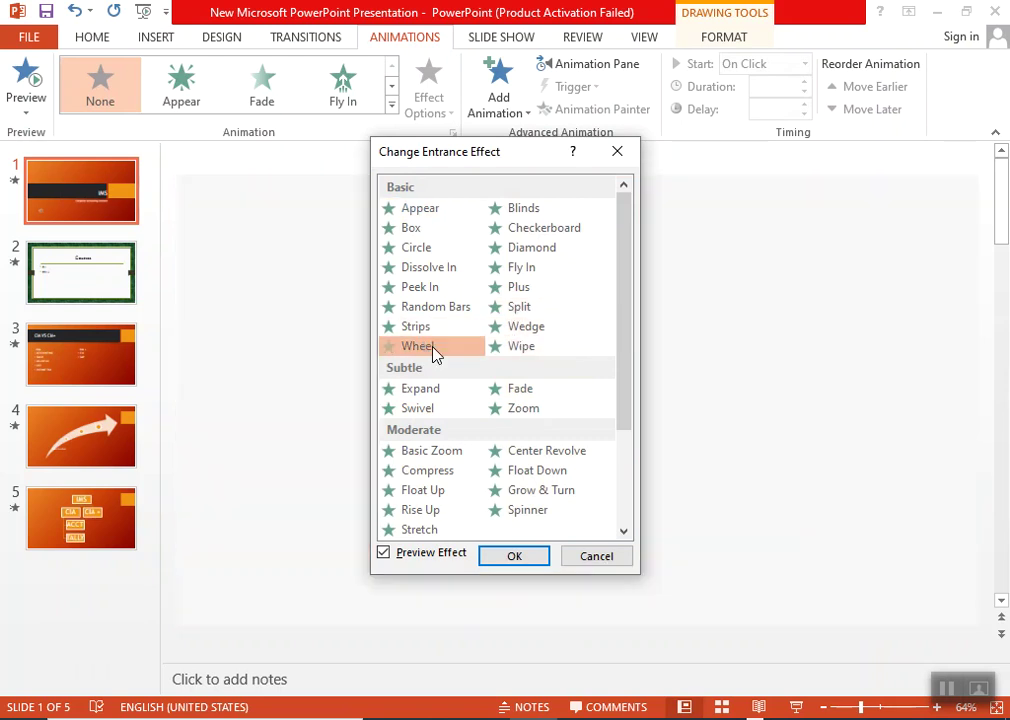
left_click(514, 557)
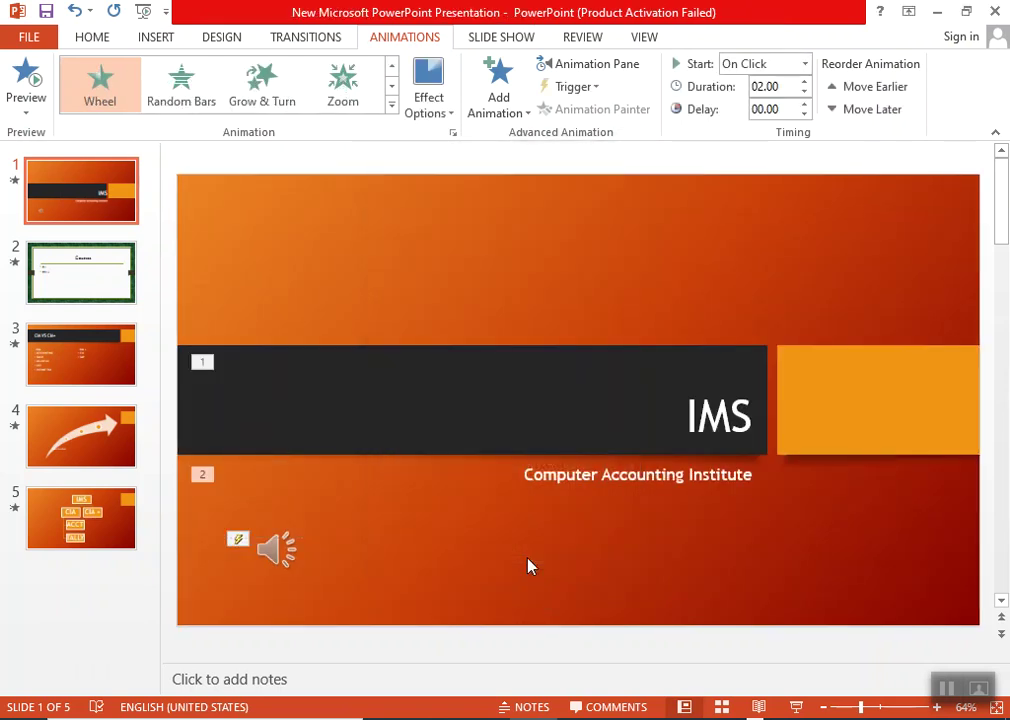
left_click(72, 290)
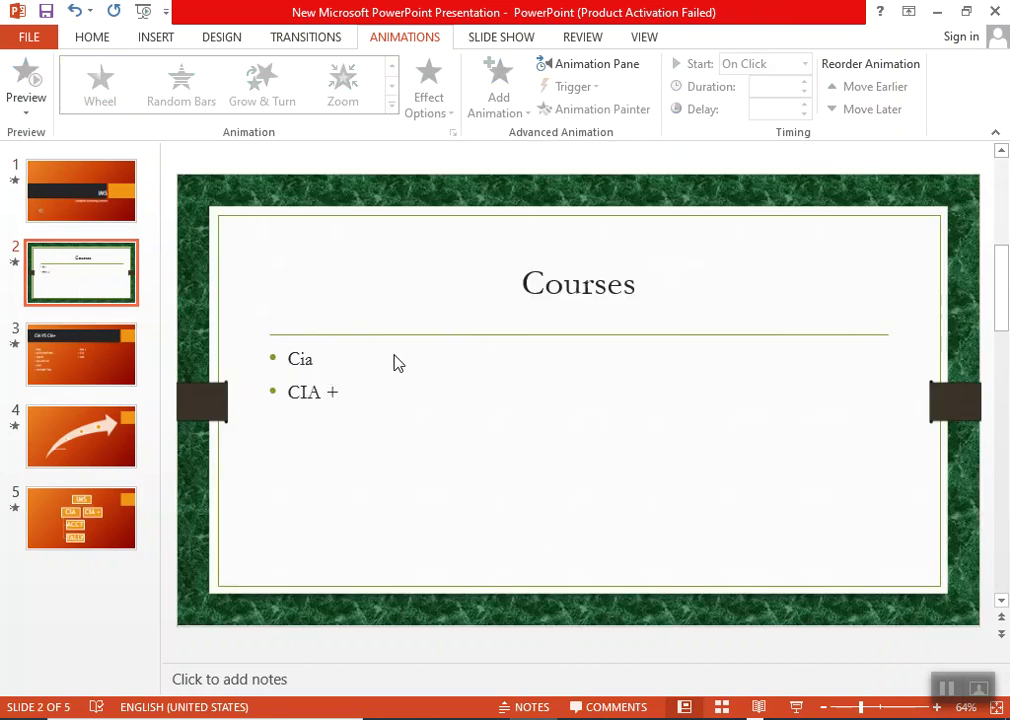
Step: Give the Courses bullet list a Fill Color emphasis animation
left_click(342, 369)
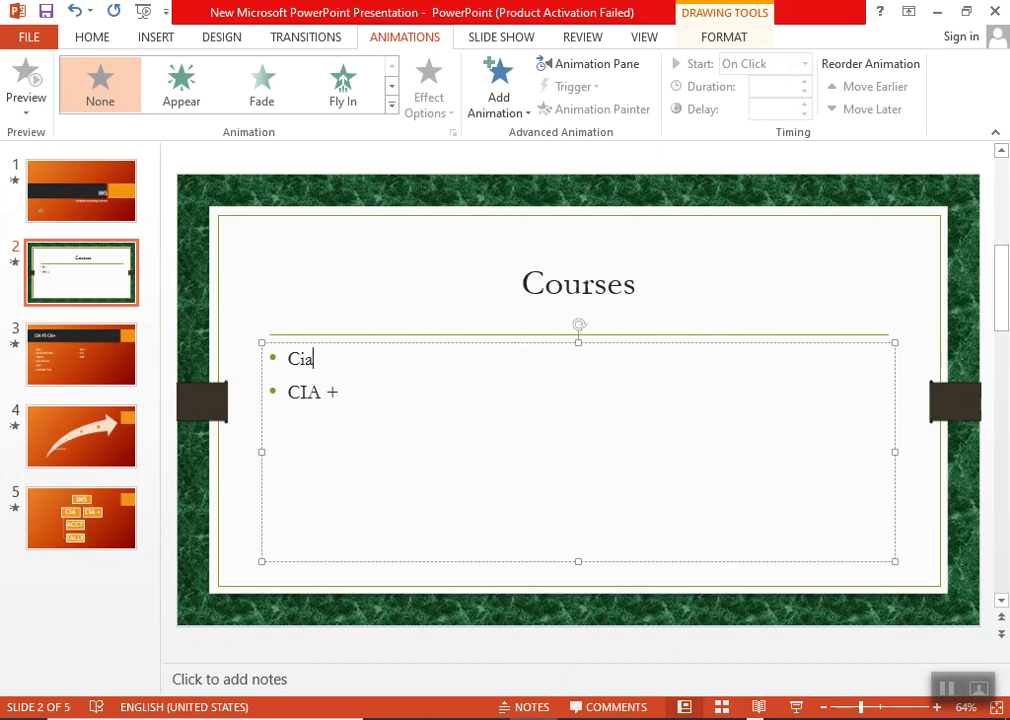
left_click(393, 104)
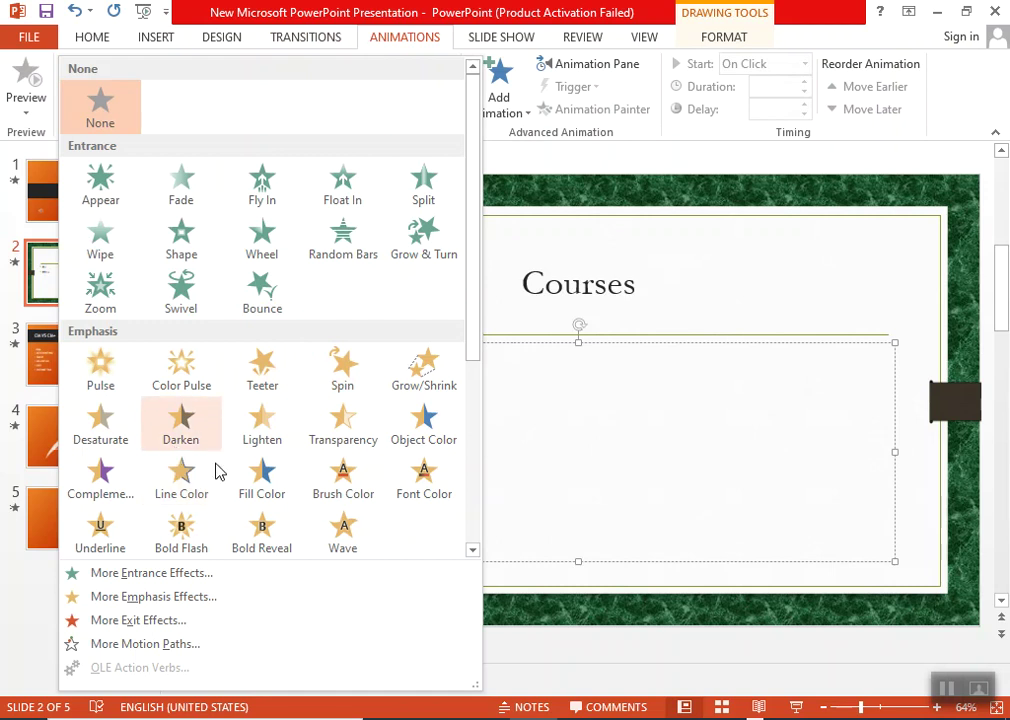
left_click(245, 490)
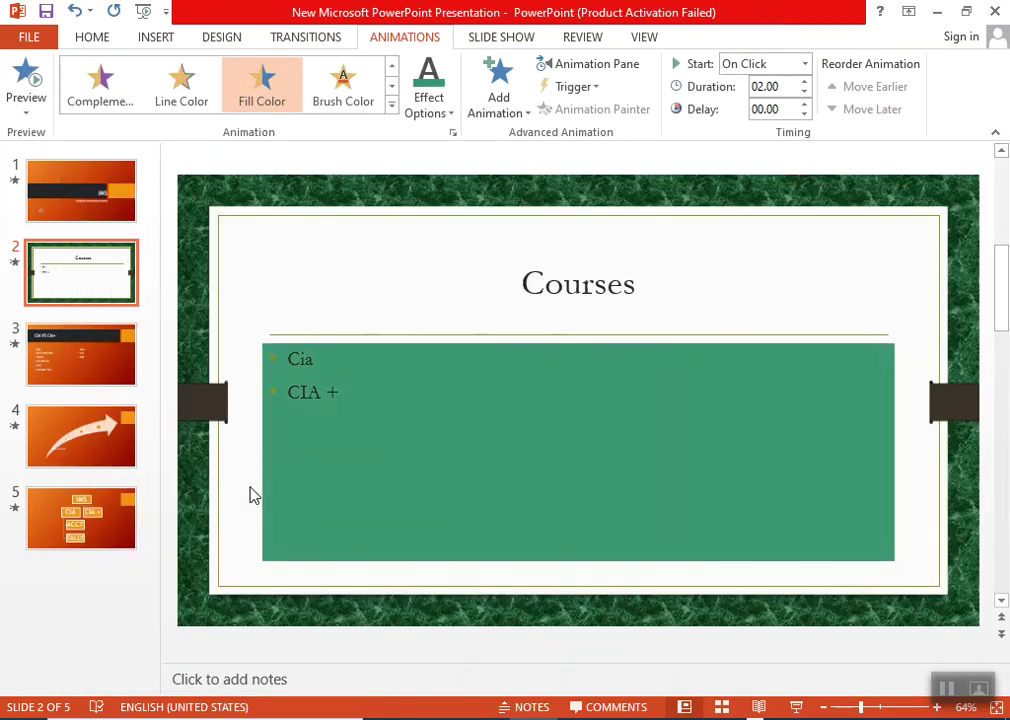
Step: Give slide 4's arrow graphic a Bounce exit animation, then return to the title slide
left_click(95, 435)
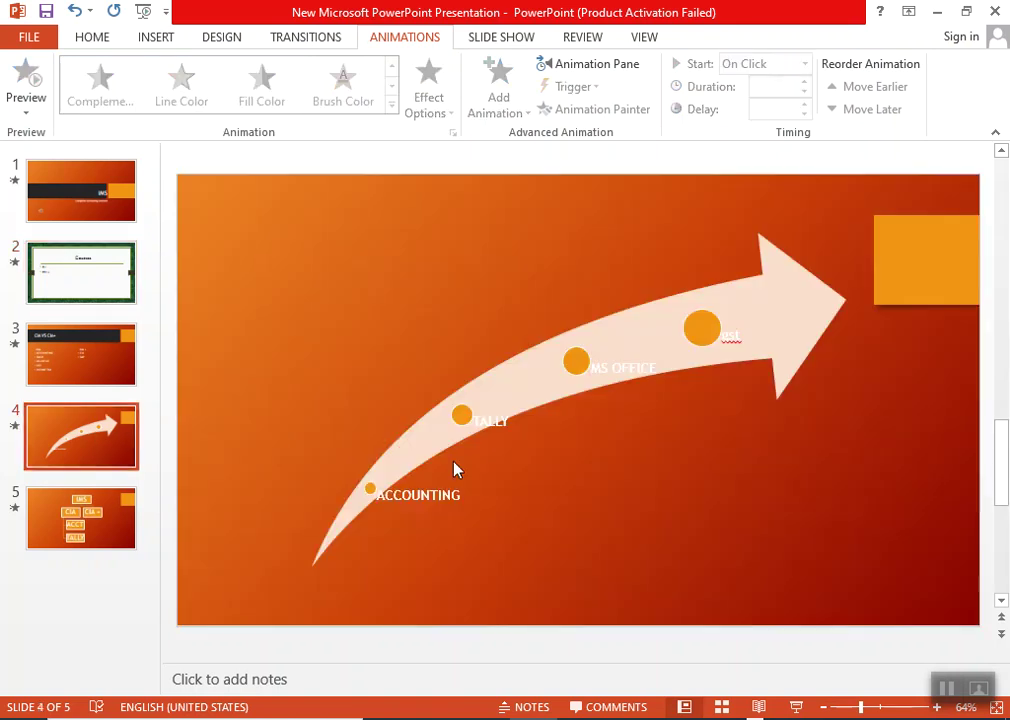
left_click(513, 397)
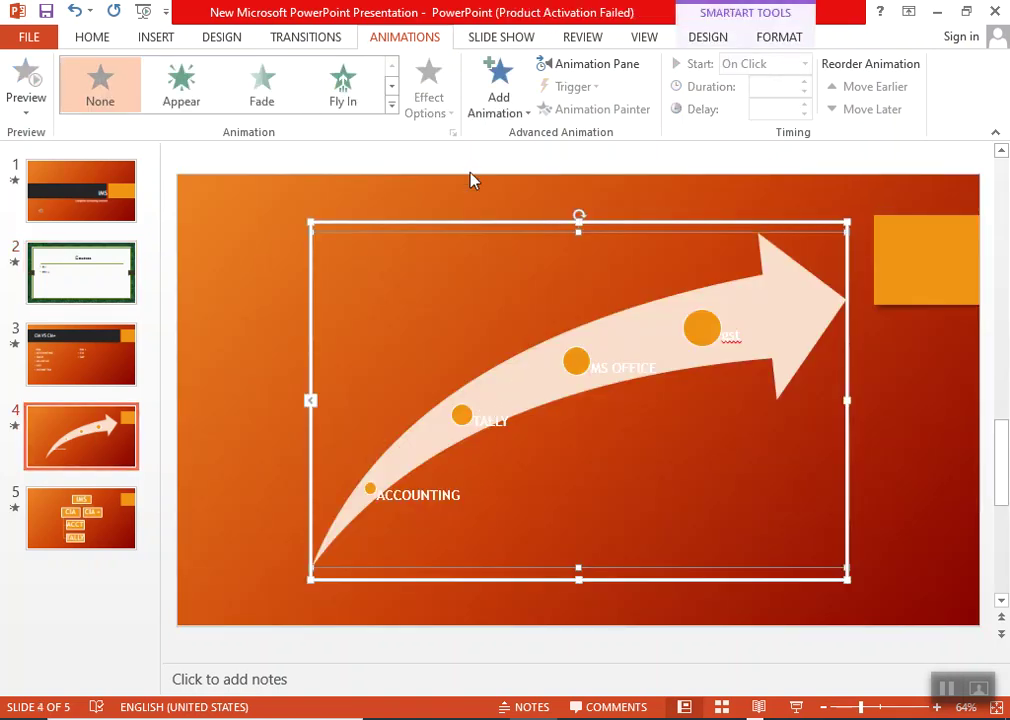
left_click(393, 108)
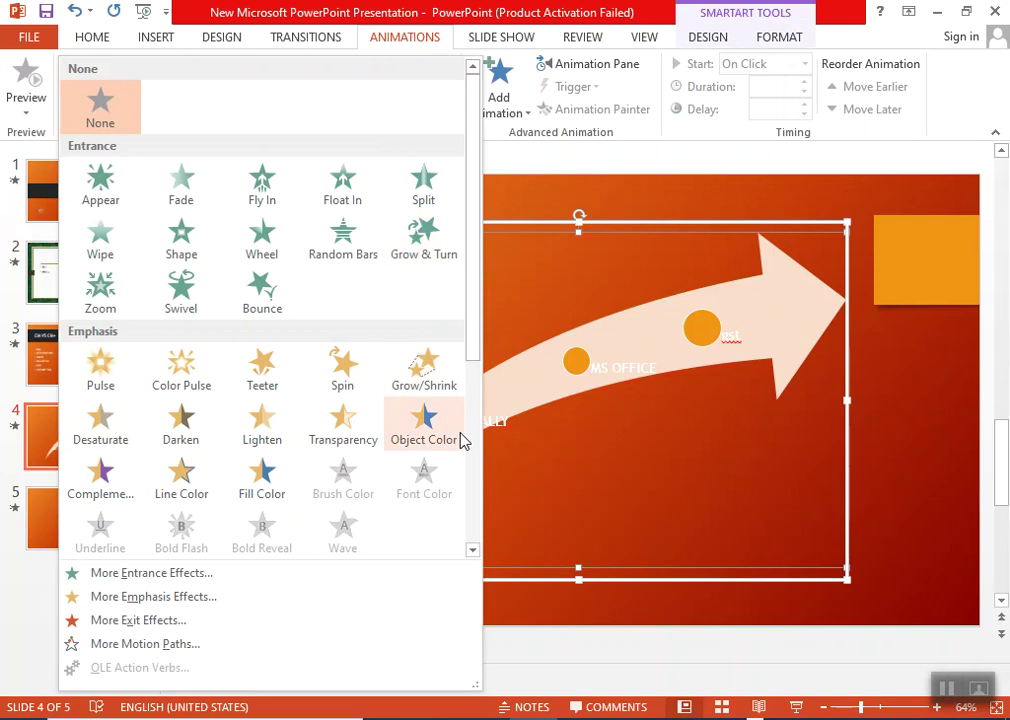
left_click(472, 549)
left_click(472, 549)
left_click(472, 549)
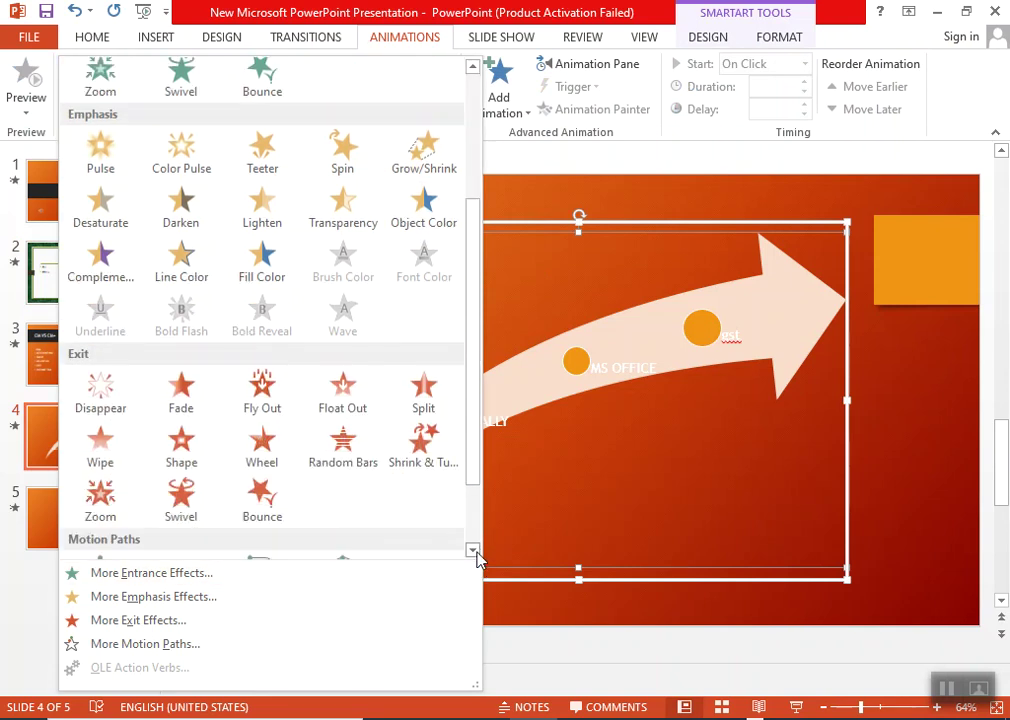
left_click(472, 549)
left_click(262, 446)
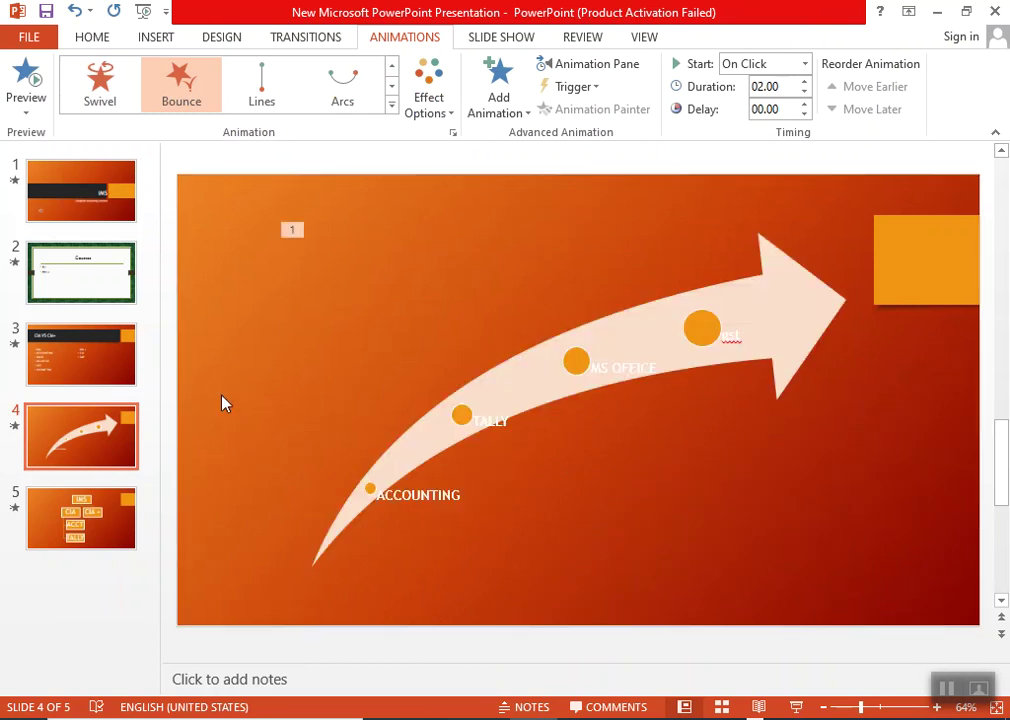
left_click(66, 168)
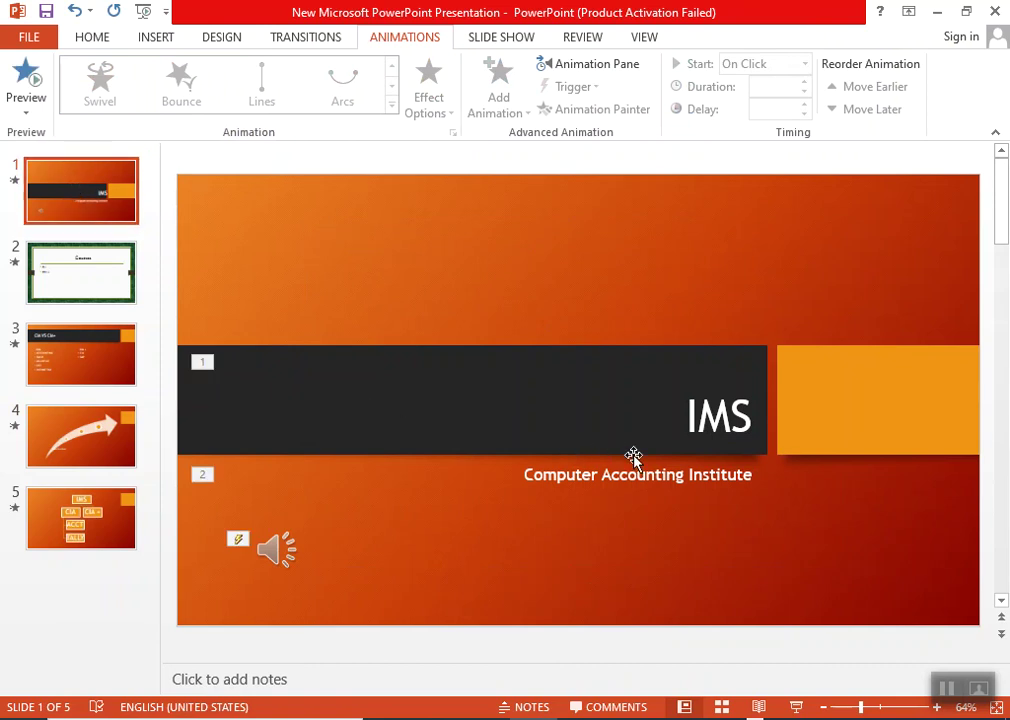
left_click(700, 430)
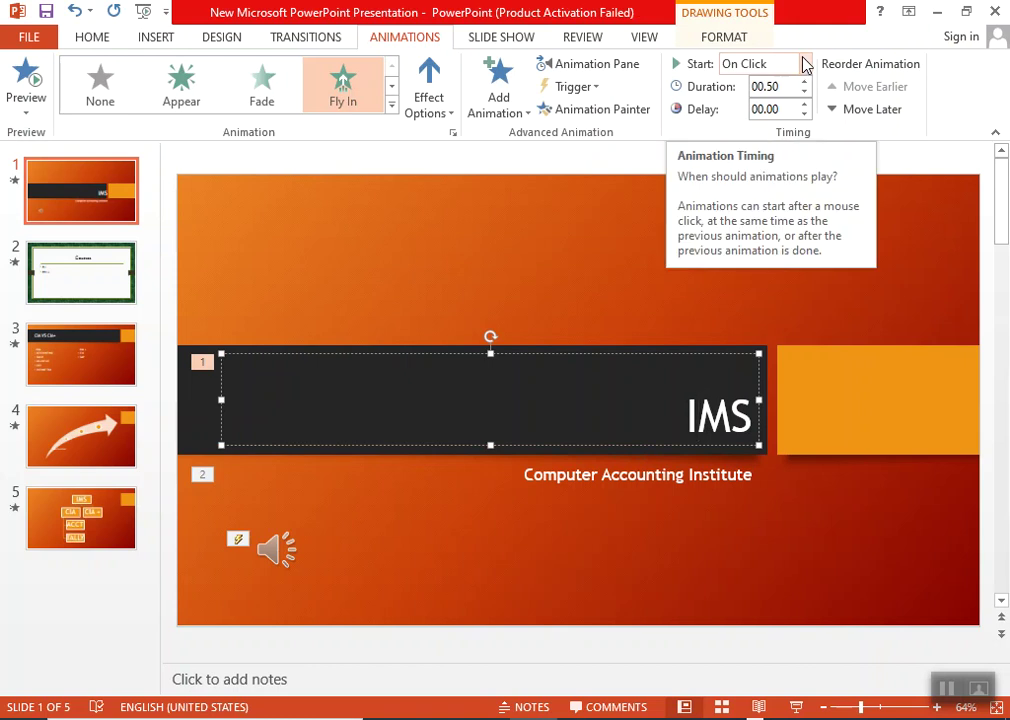
left_click(805, 64)
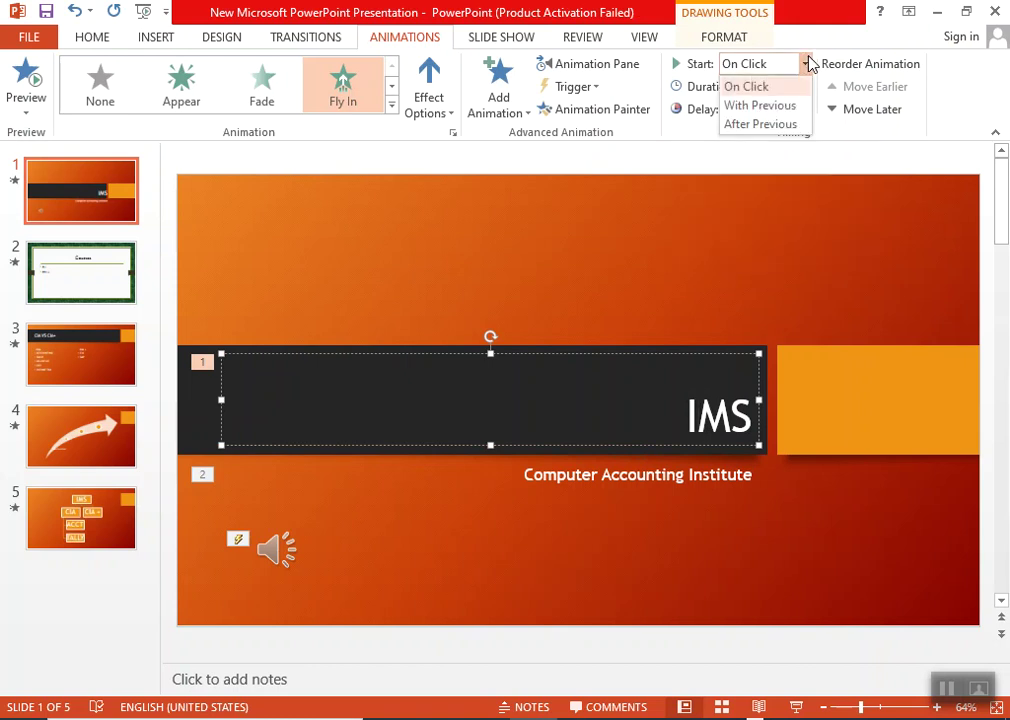
left_click(866, 58)
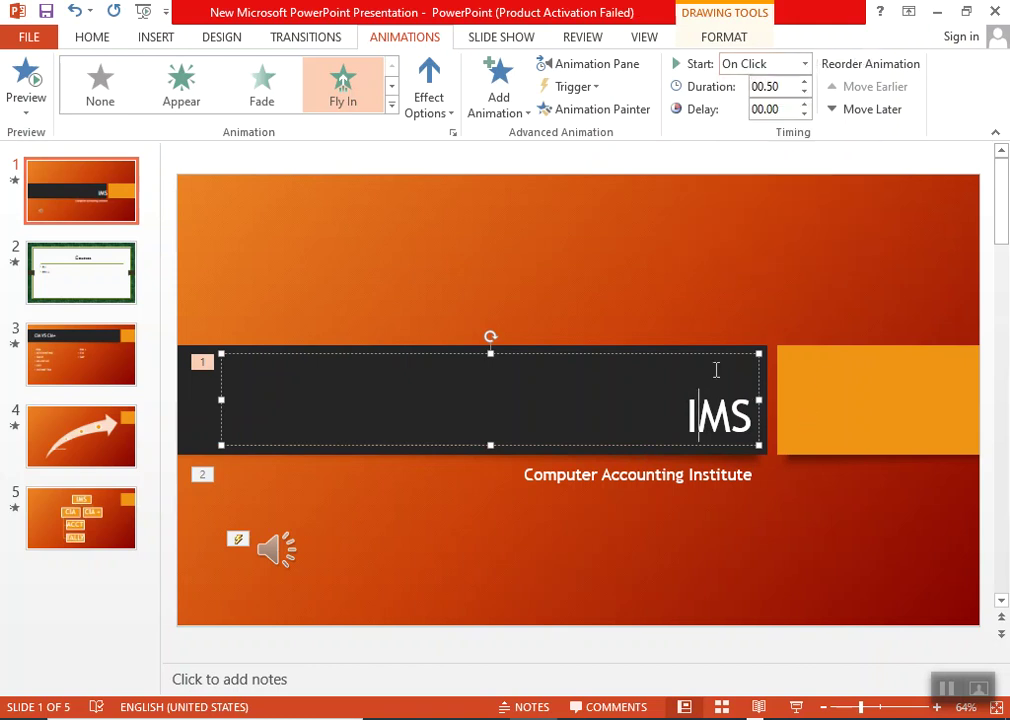
left_click(688, 343)
left_click(796, 707)
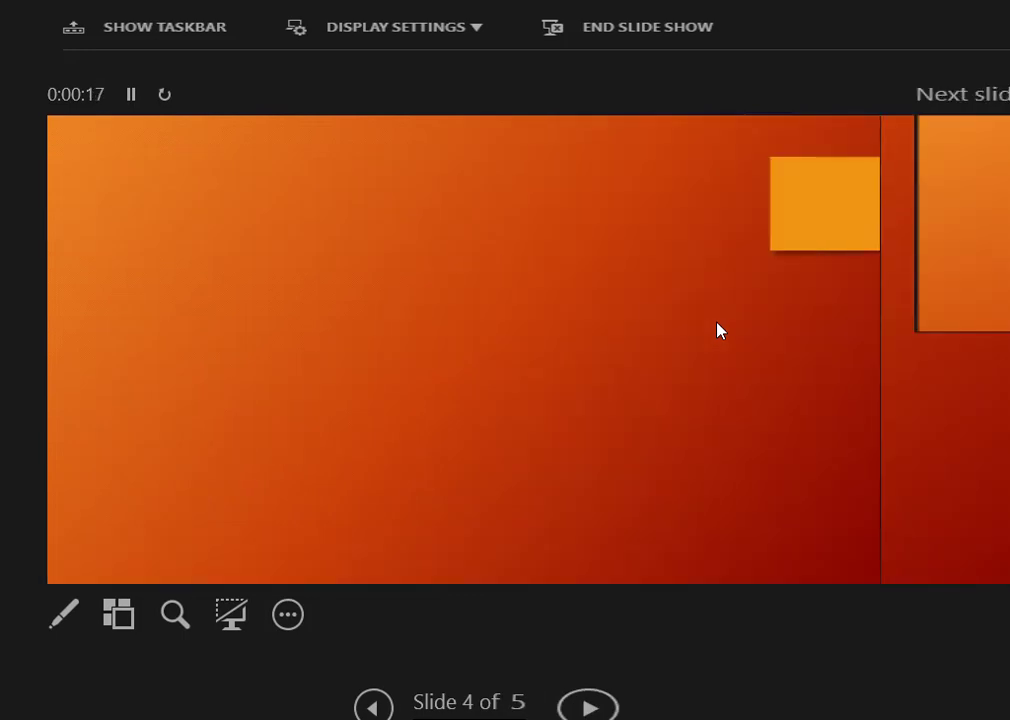
left_click(718, 330)
left_click(718, 330)
left_click(718, 330)
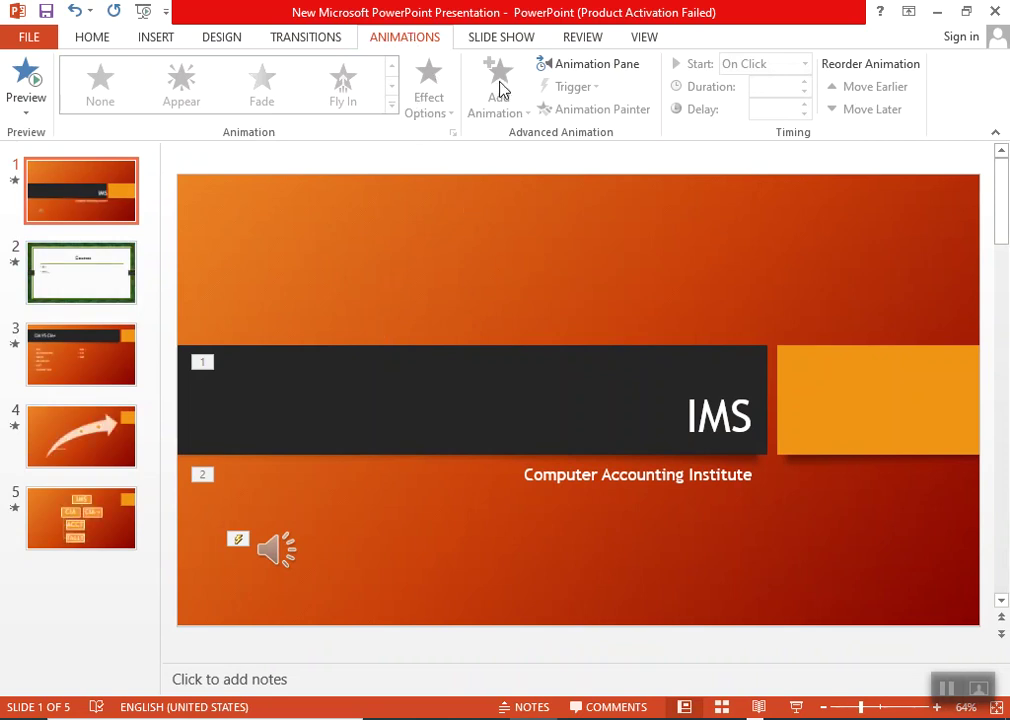
left_click(497, 40)
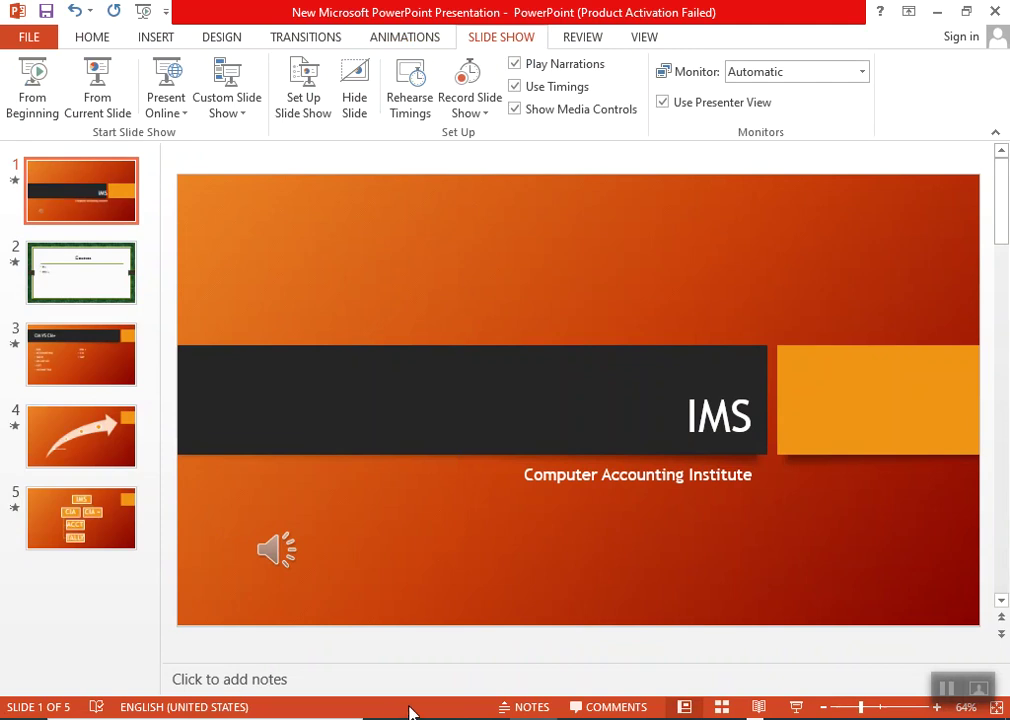
Step: Play the show from the CIA VS CIA+ slide through slide 4's animations to the end
left_click(67, 342)
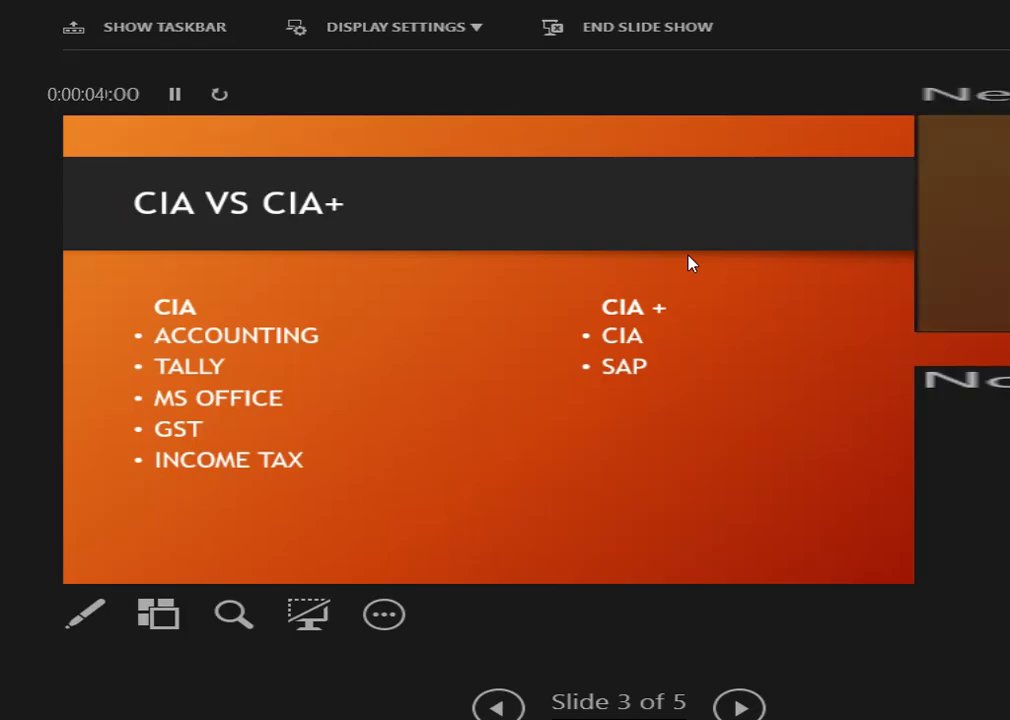
left_click(692, 263)
left_click(692, 263)
left_click(690, 263)
left_click(688, 263)
left_click(690, 263)
Step: Restart the show, confirm Set Up Slide Show unchanged, and play the show again
key("shift+F5")
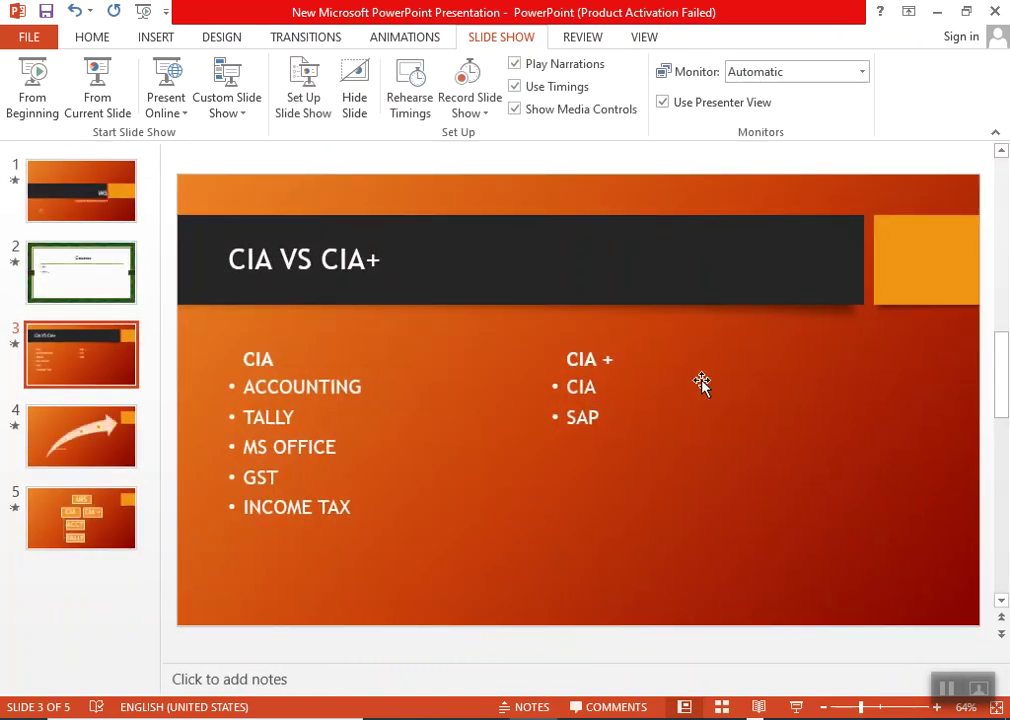
left_click(315, 100)
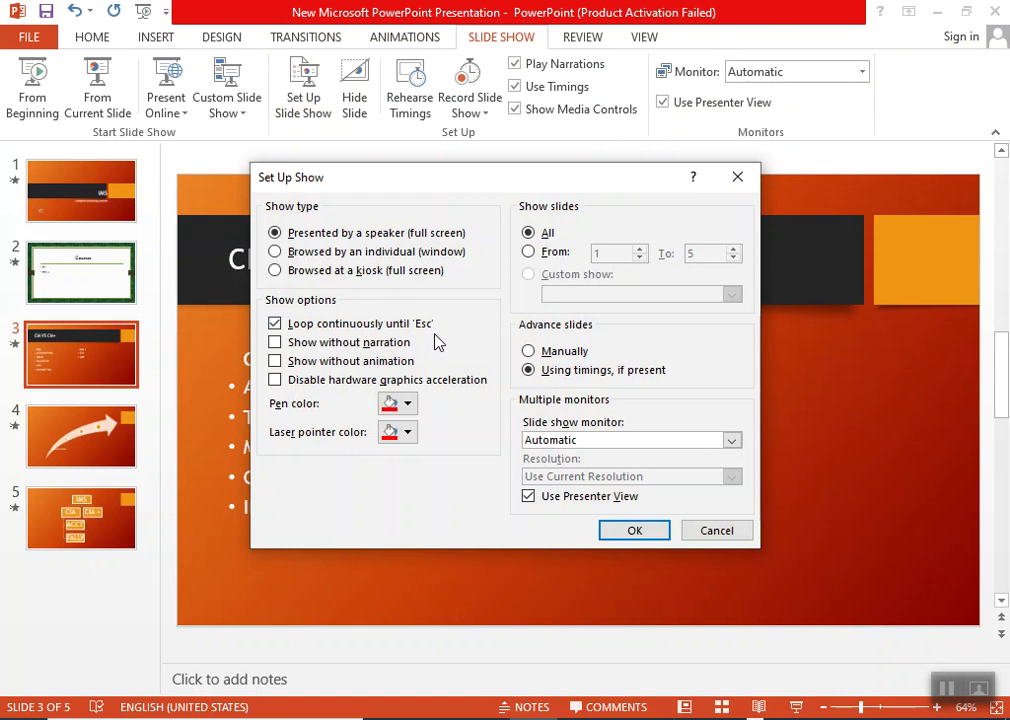
left_click(629, 532)
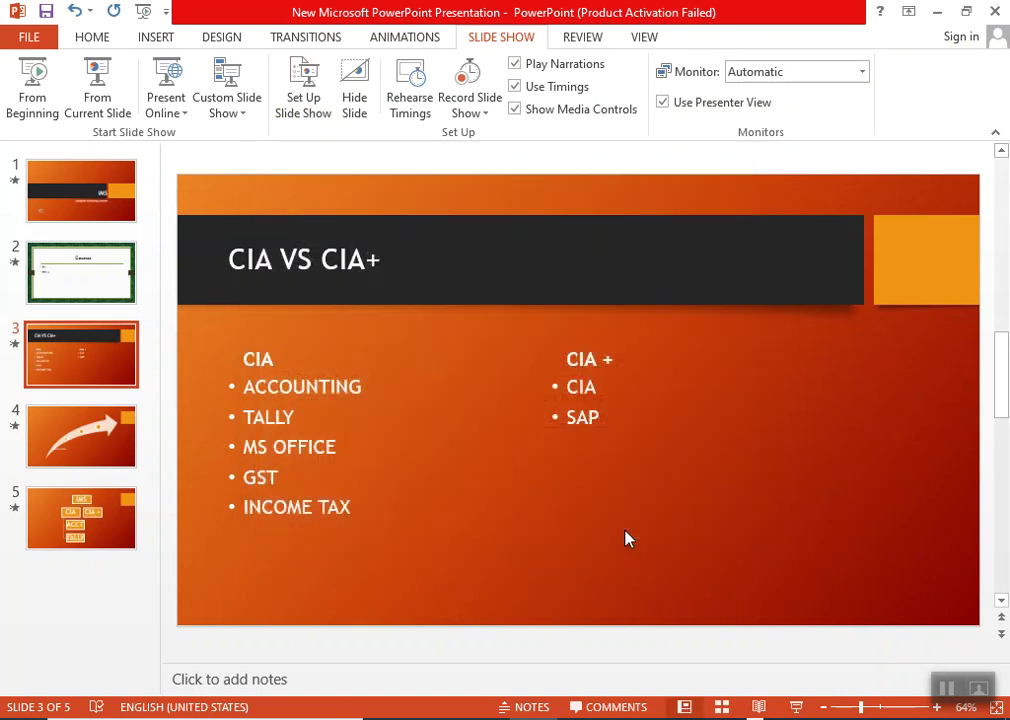
left_click(796, 707)
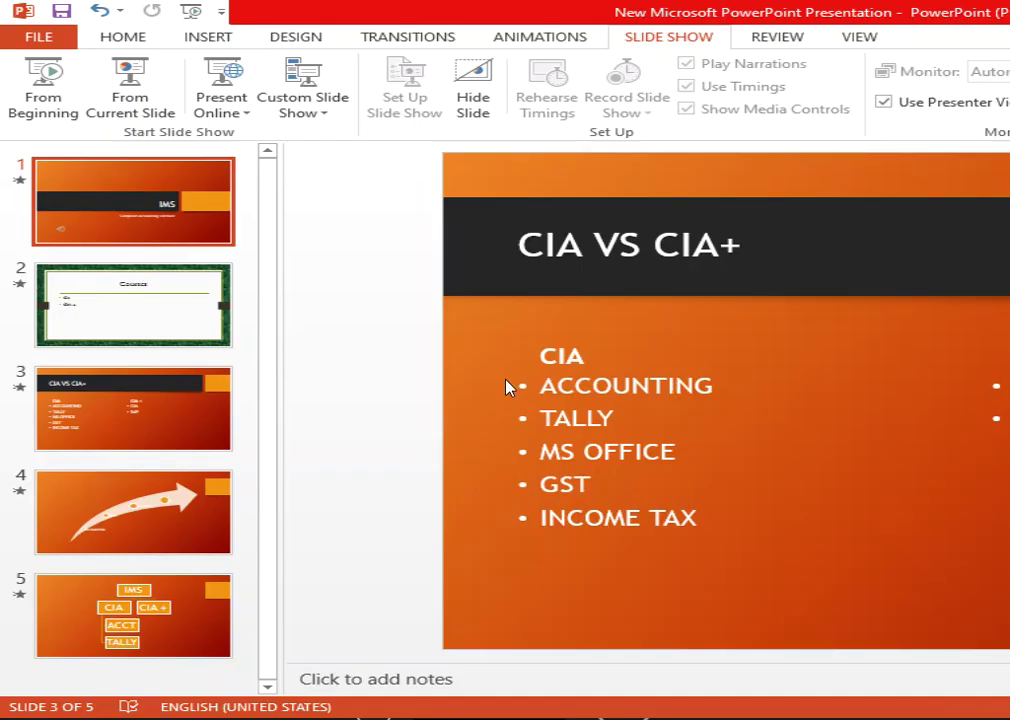
Step: Uncheck 'Loop continuously until Esc' in Set Up Slide Show and apply it
key("F5")
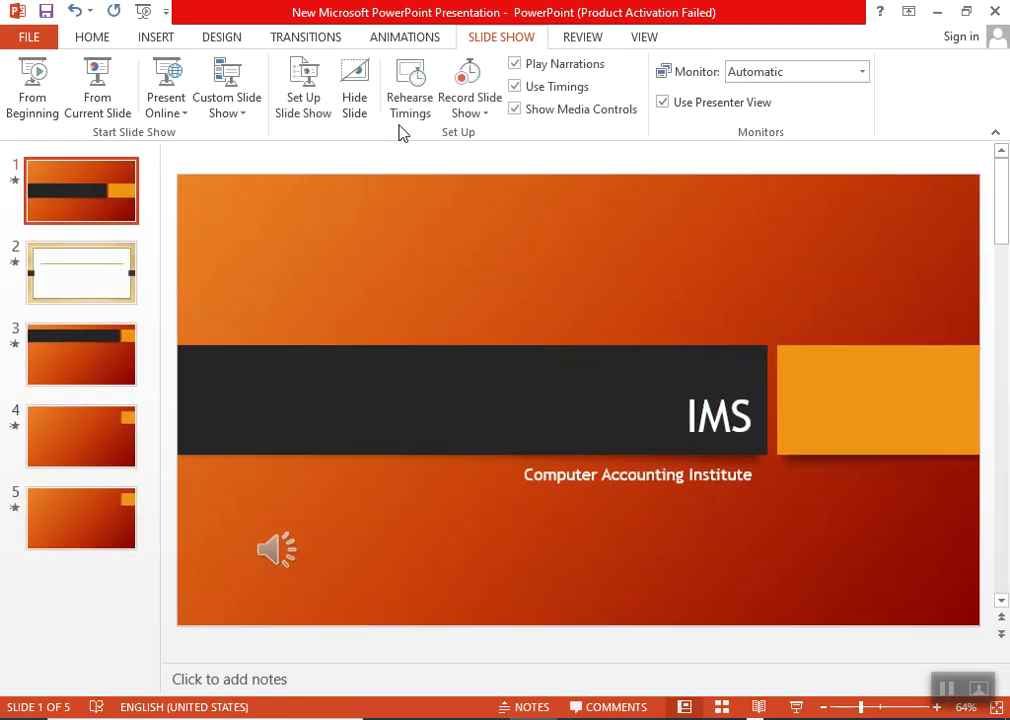
left_click(315, 96)
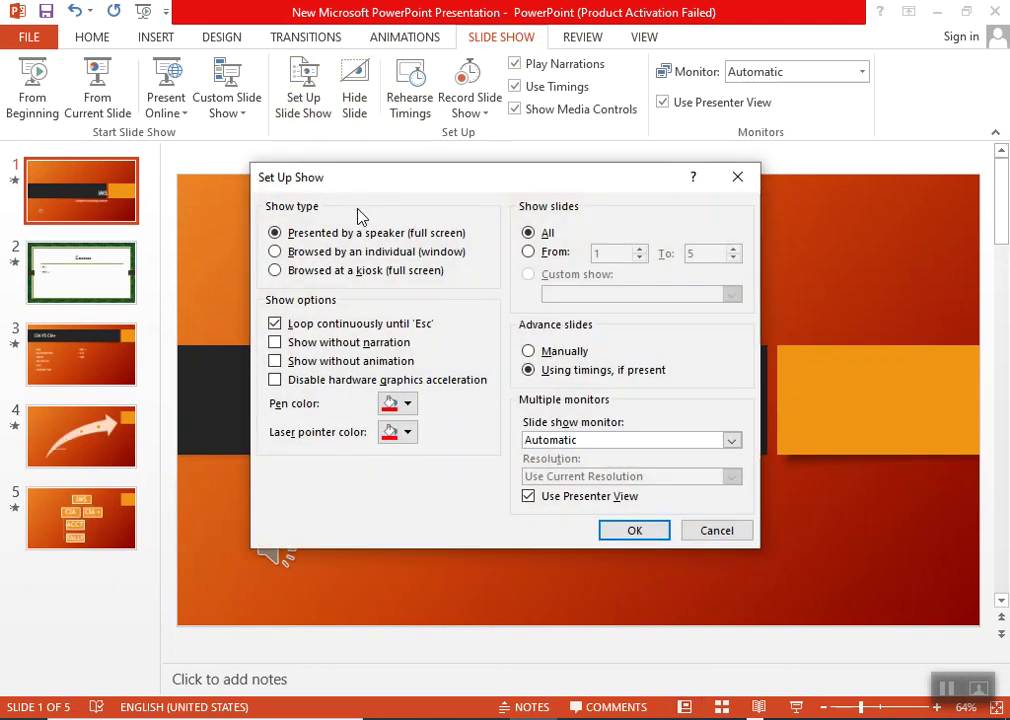
left_click(335, 323)
left_click(627, 530)
Step: Export the presentation through Create PDF/XPS and publish the PDF to the Desktop
left_click(22, 37)
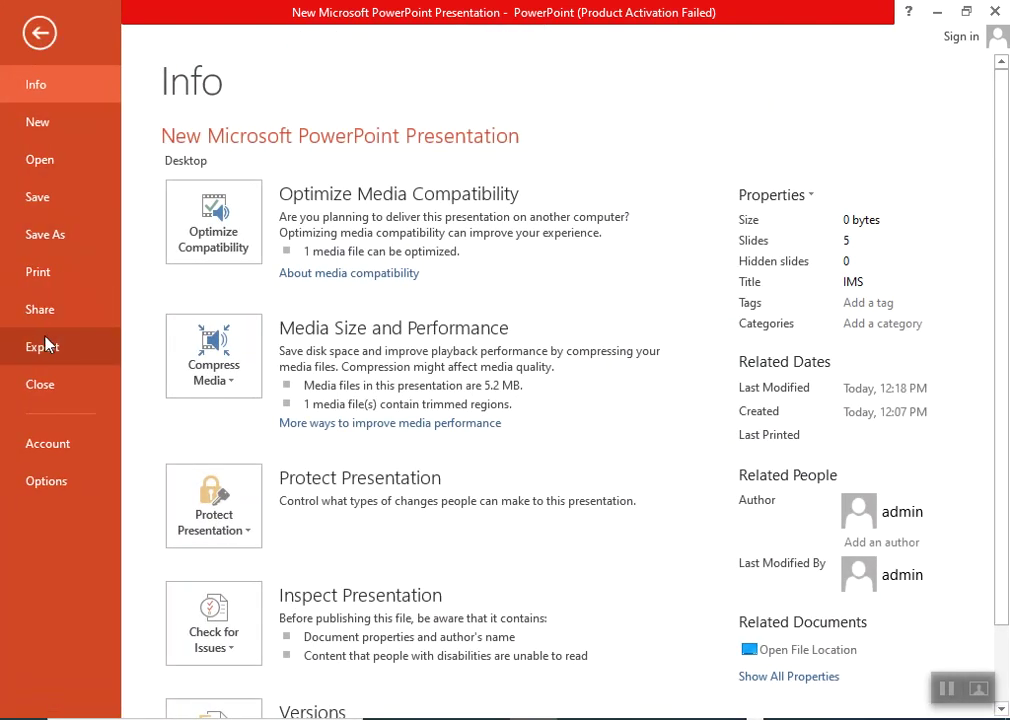
left_click(45, 346)
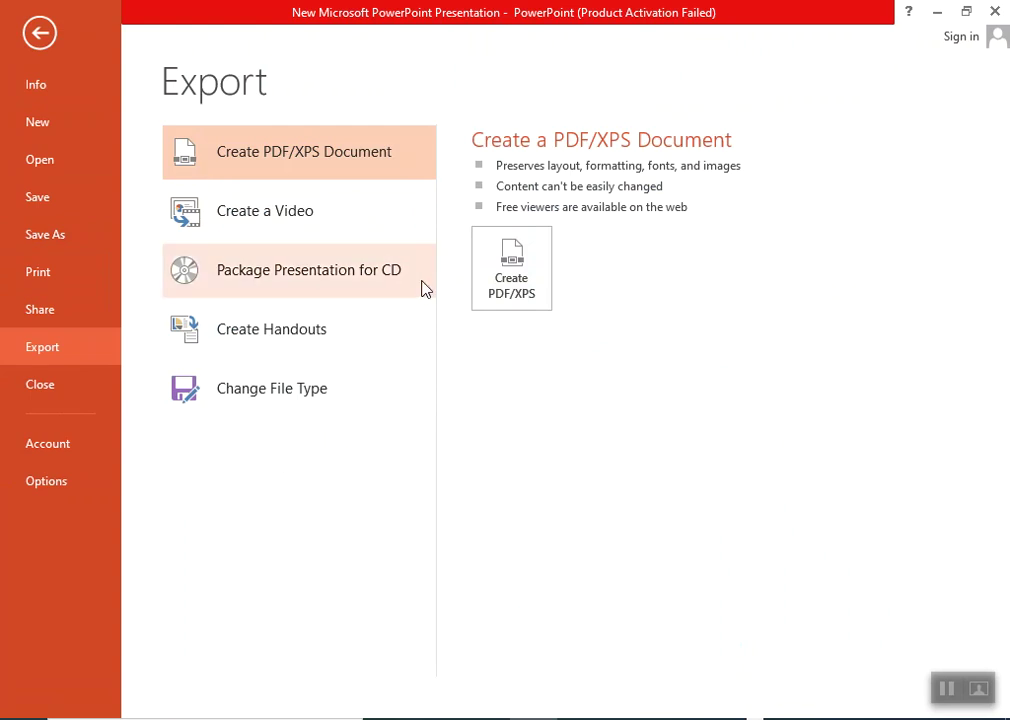
left_click(511, 289)
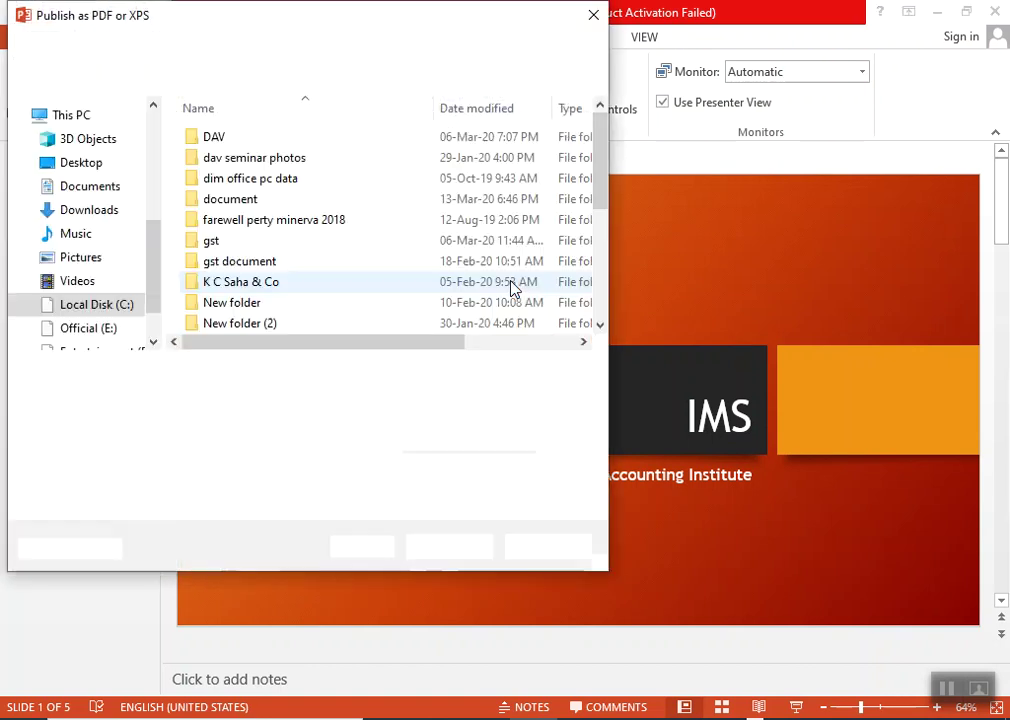
left_click(422, 547)
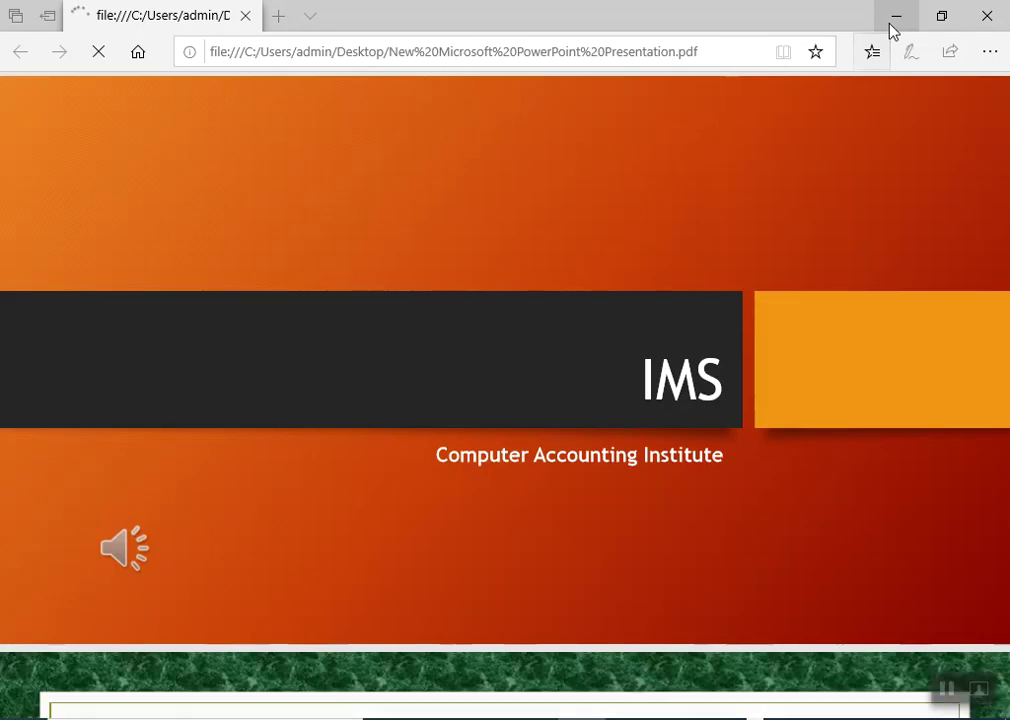
Step: Scroll the PDF down through the Courses and CIA VS CIA+ pages, then close the browser
key("Down")
key("Down")
key("Down")
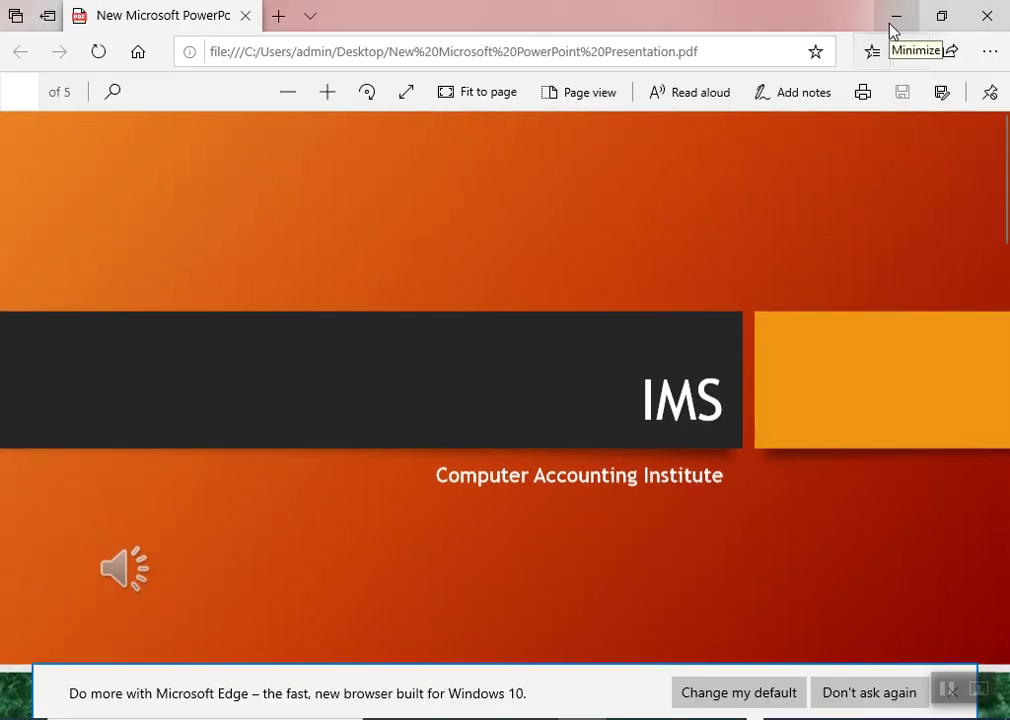
key("Down")
key("Down")
key("Down")
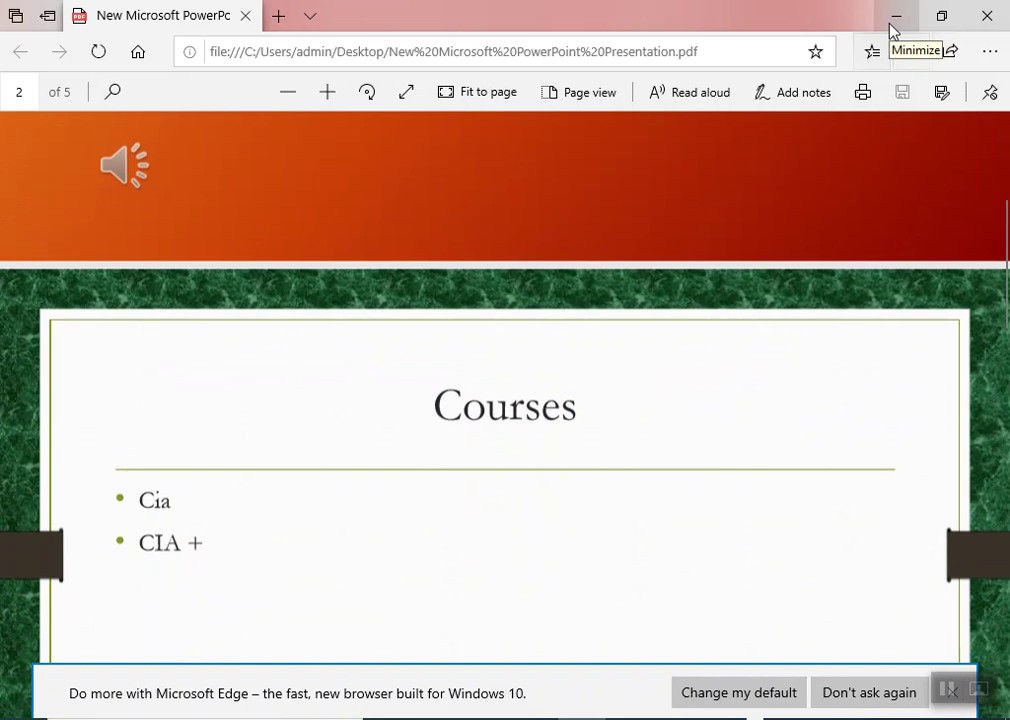
key("Down")
key("Down")
key("Down")
key("Down")
key("Down")
key("Down")
key("Down")
key("Down")
key("Down")
key("Down")
key("Down")
key("Down")
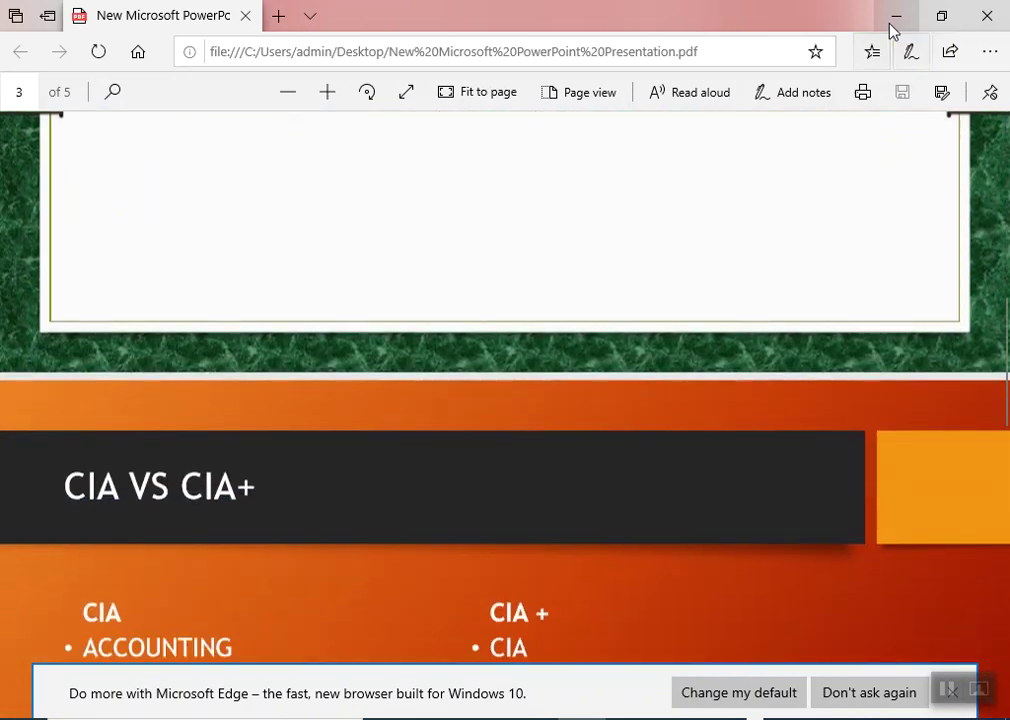
key("Down")
key("Down")
key("Down")
key("Down")
key("Down")
key("Down")
key("Down")
key("Down")
key("Down")
key("Down")
key("Down")
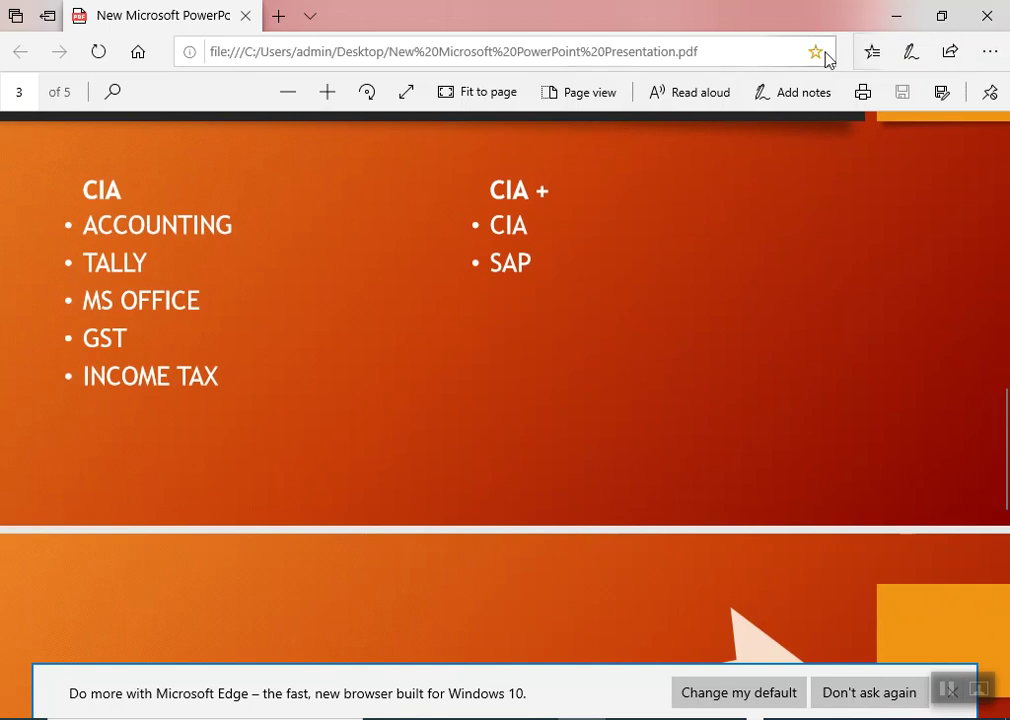
left_click(988, 17)
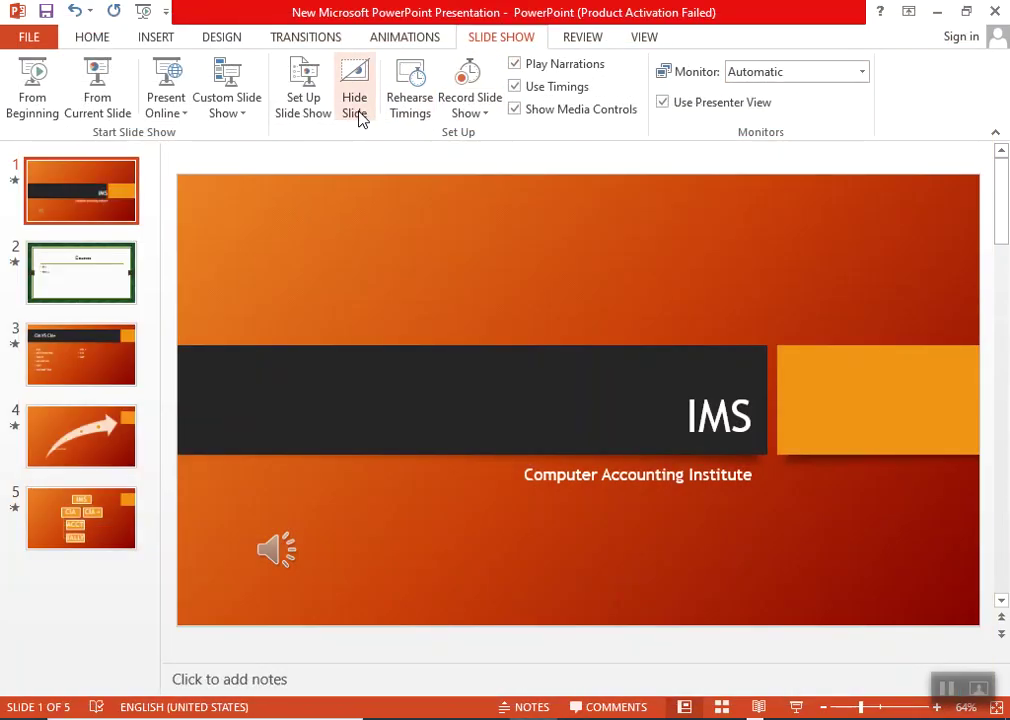
left_click(318, 112)
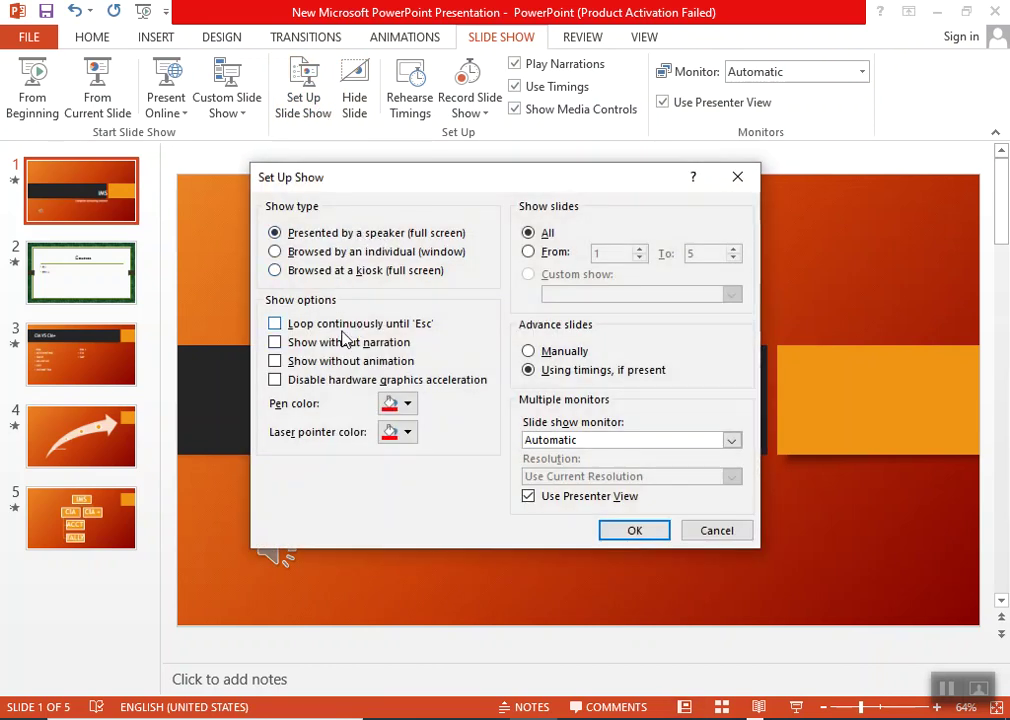
left_click(637, 532)
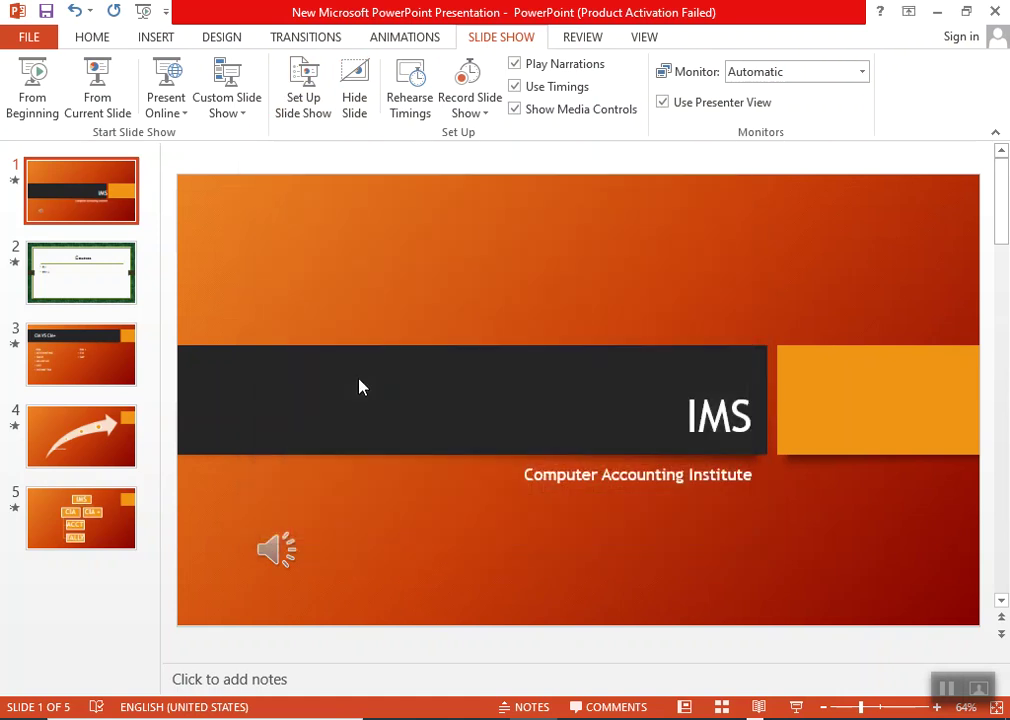
left_click(18, 42)
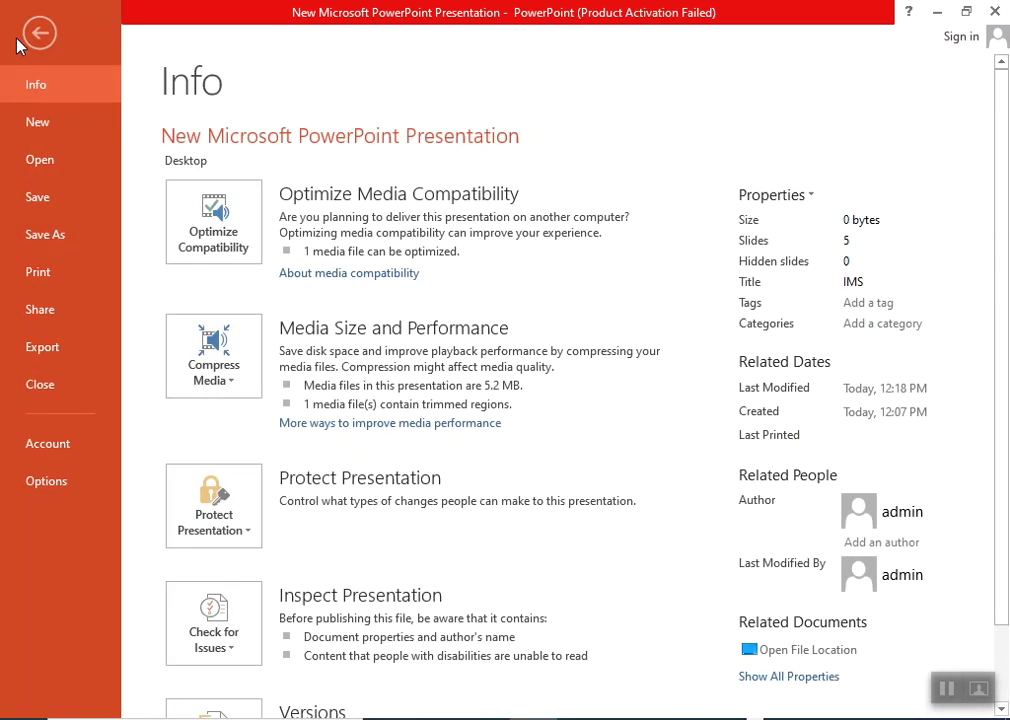
left_click(60, 352)
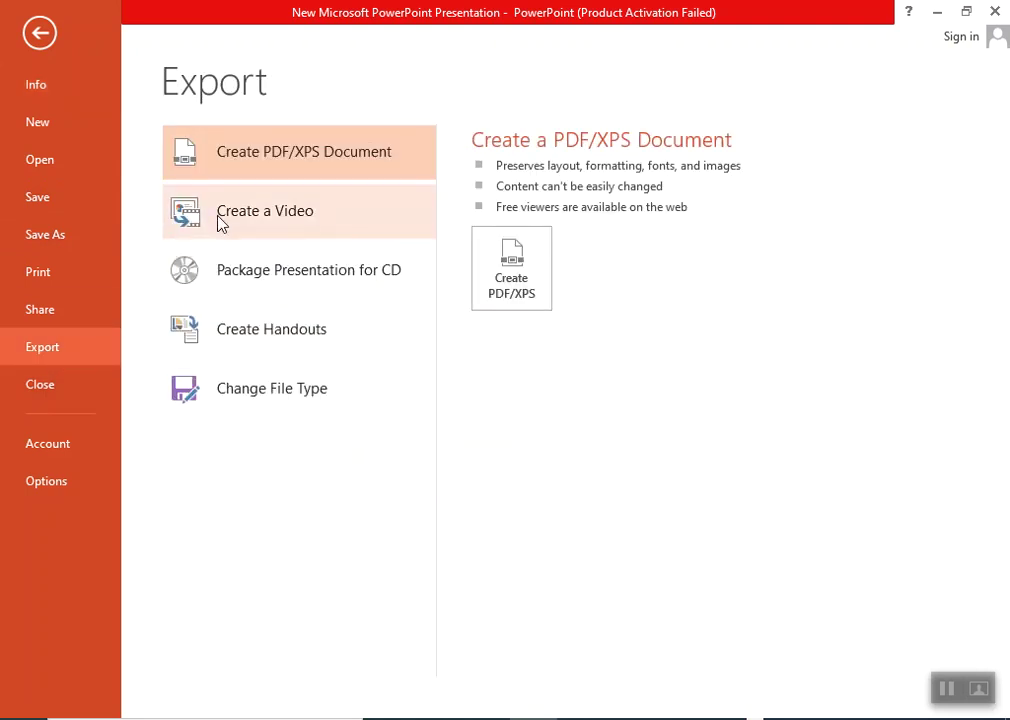
left_click(40, 33)
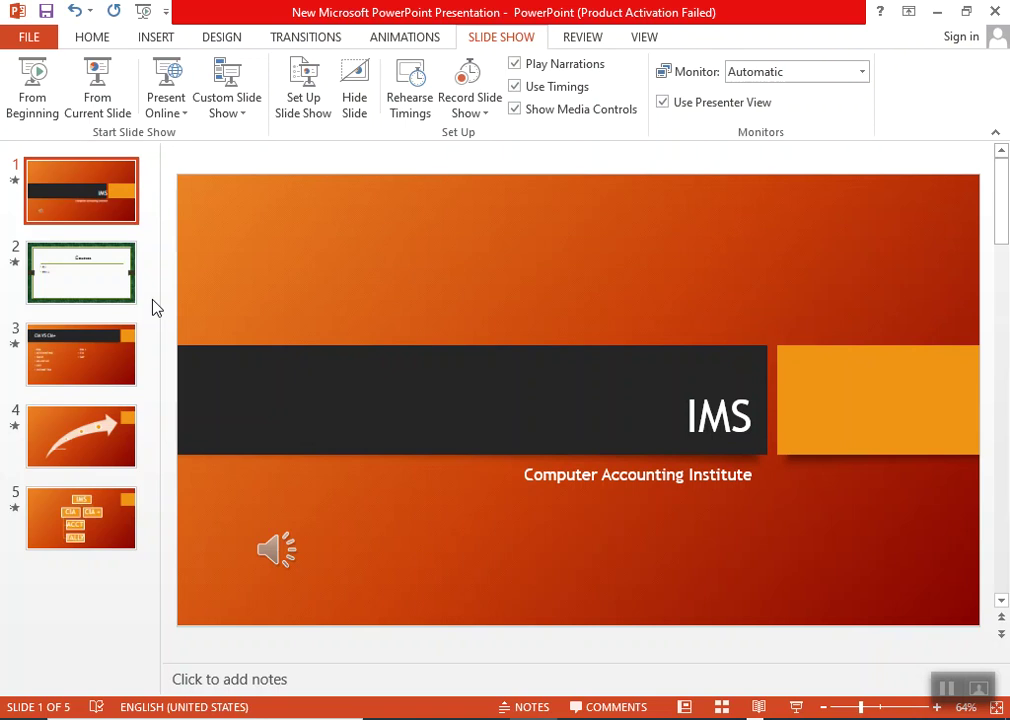
left_click(31, 40)
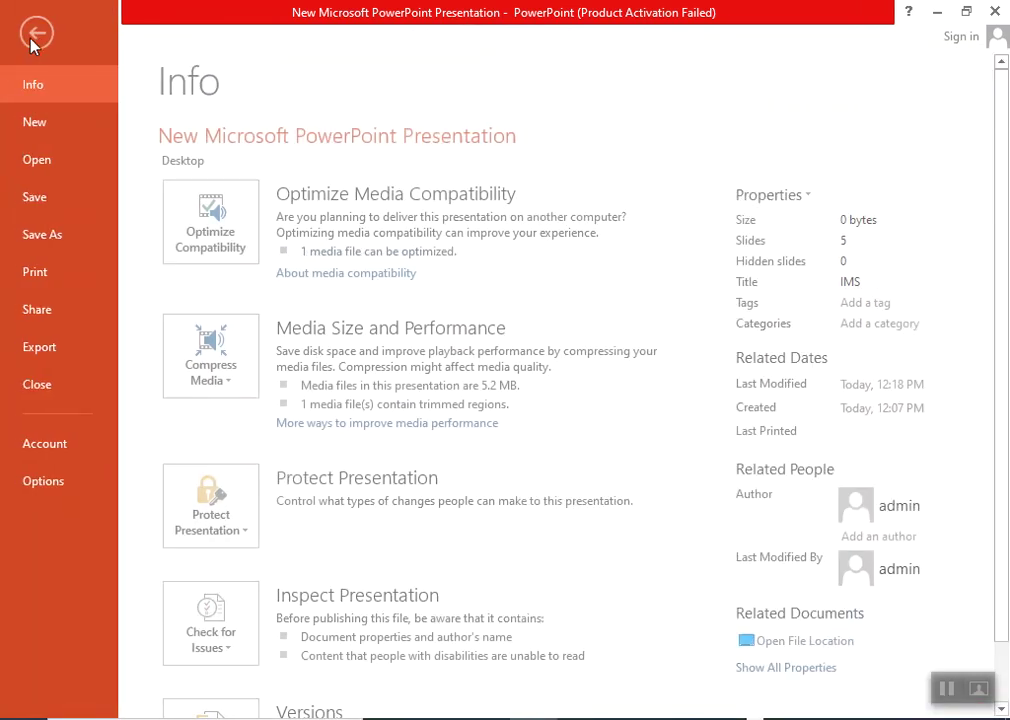
left_click(40, 350)
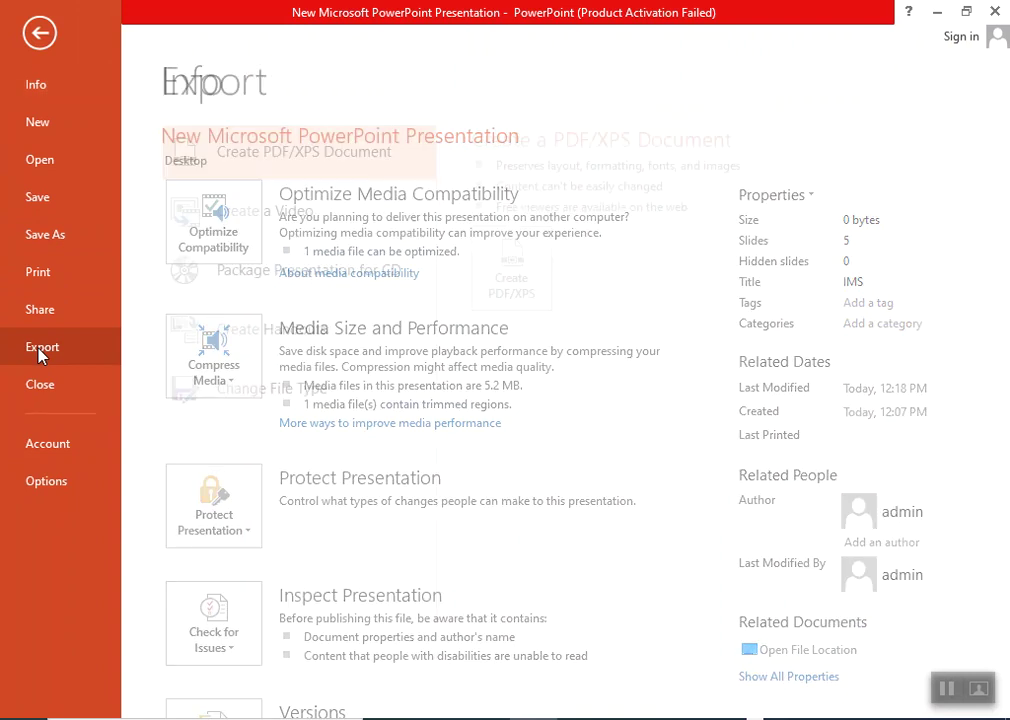
left_click(40, 36)
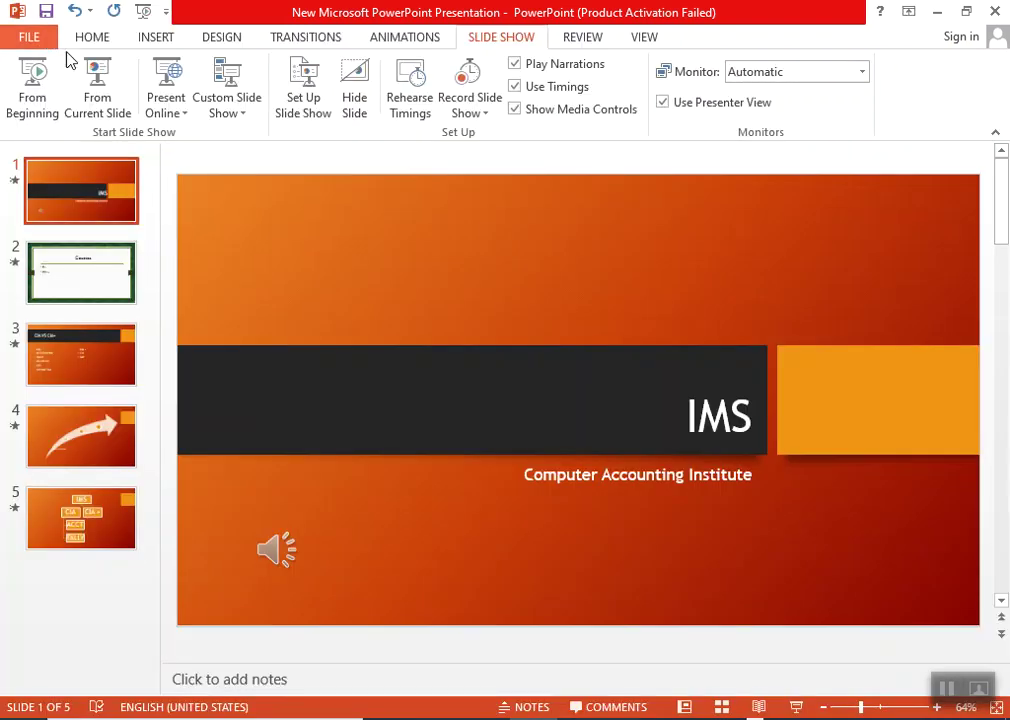
left_click(277, 550)
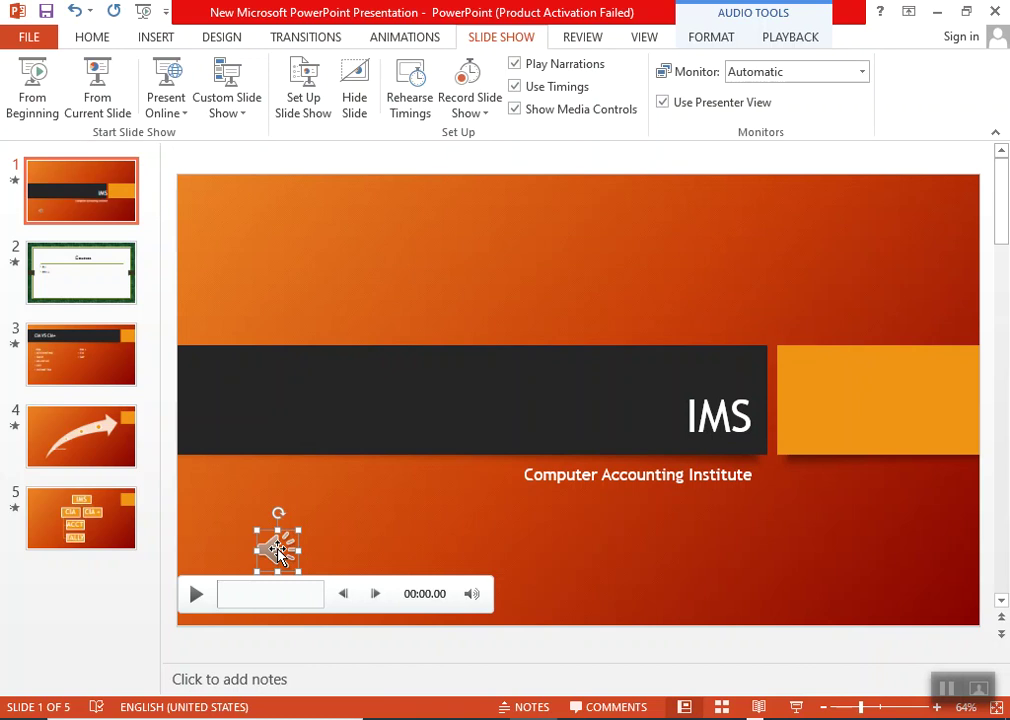
Step: Delete the title slide's audio clip and save a Computer & HD Displays MP4 video to the Desktop
key("Delete")
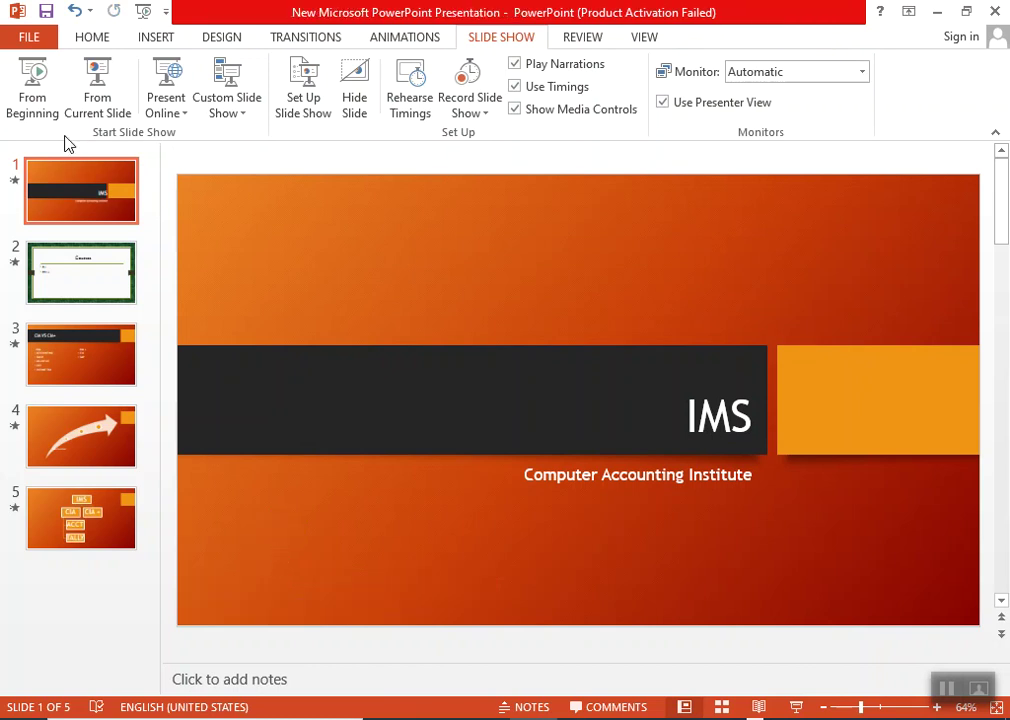
left_click(31, 38)
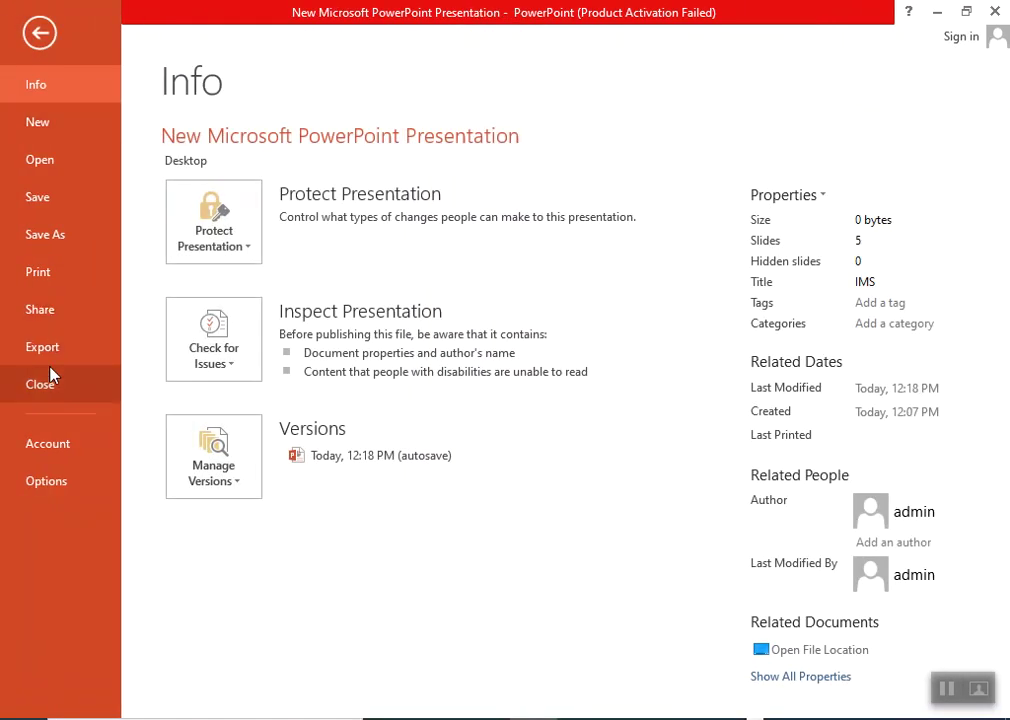
left_click(50, 350)
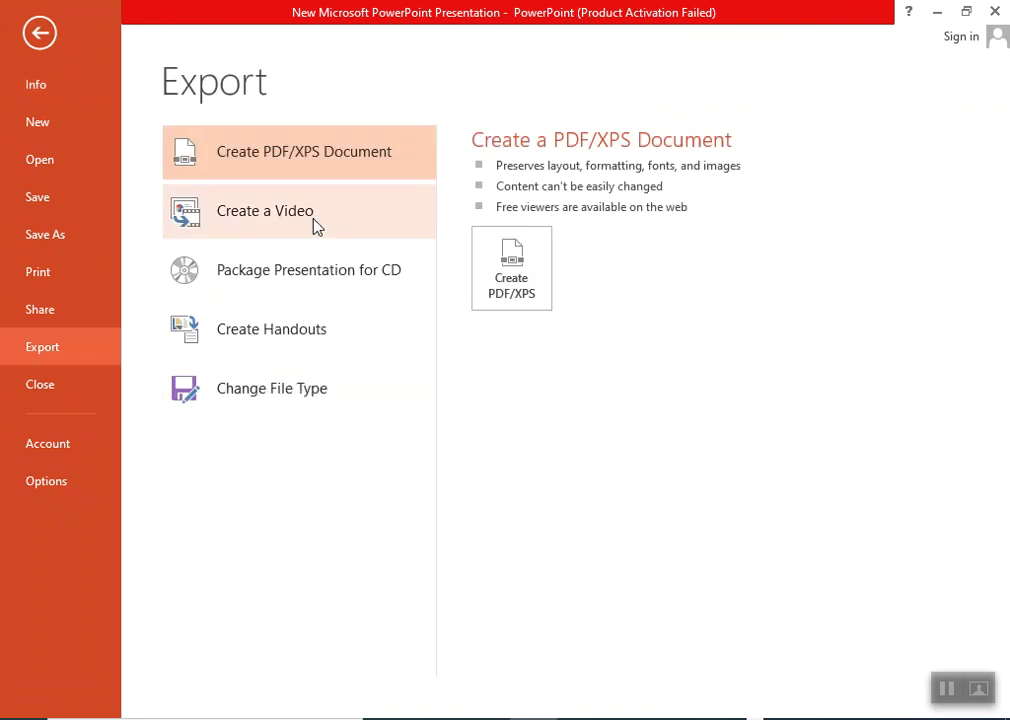
left_click(316, 222)
left_click(631, 300)
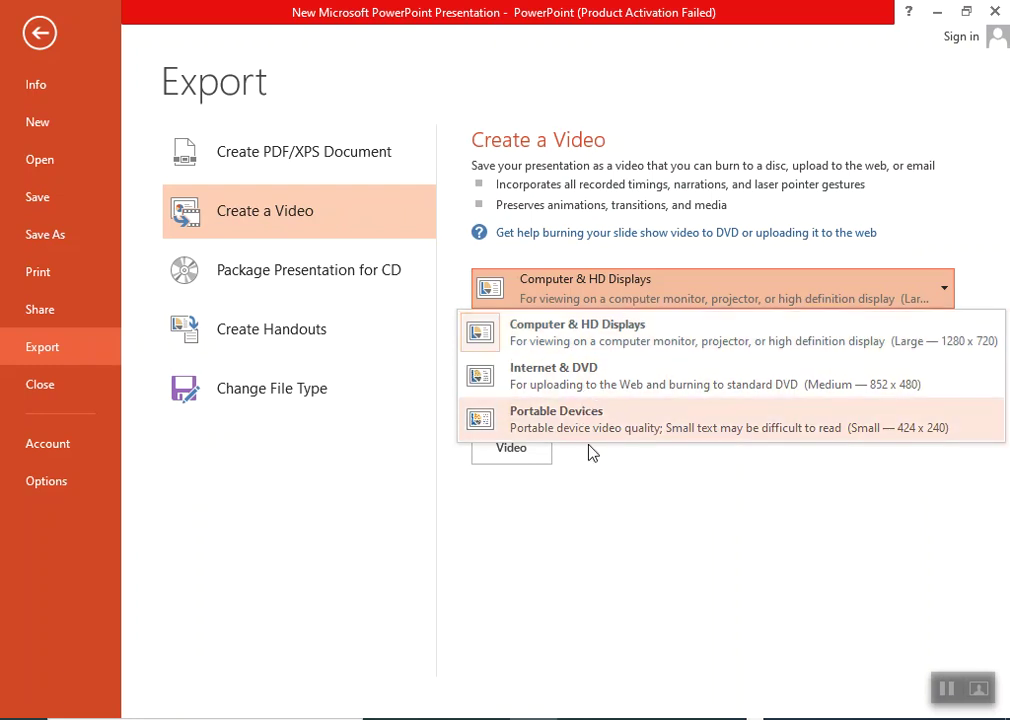
left_click(606, 478)
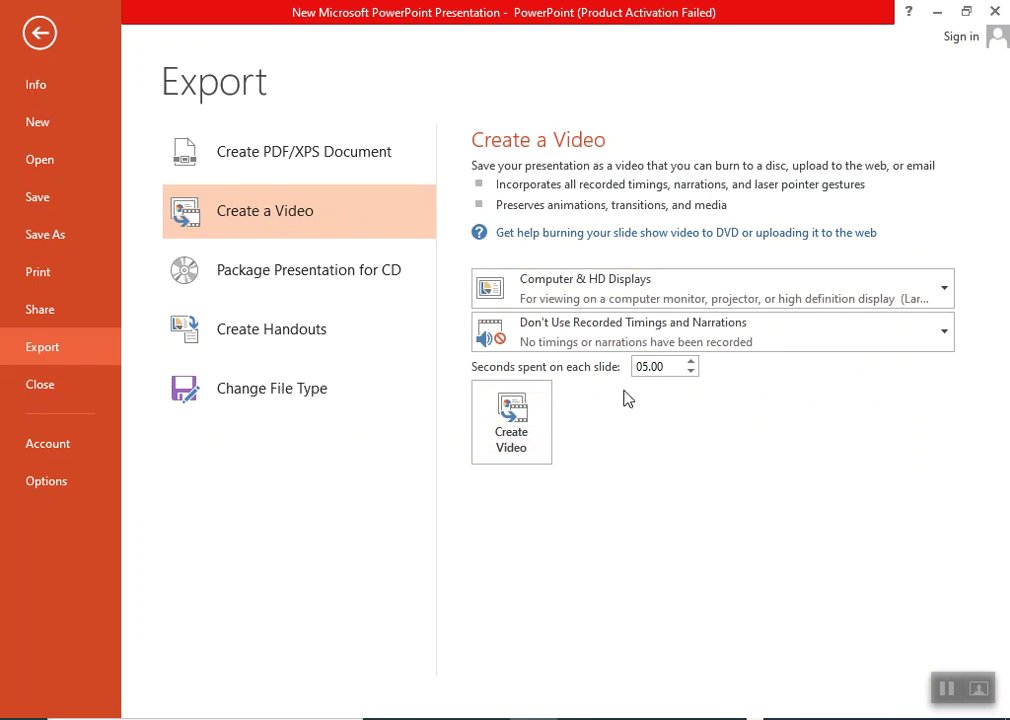
left_click(516, 437)
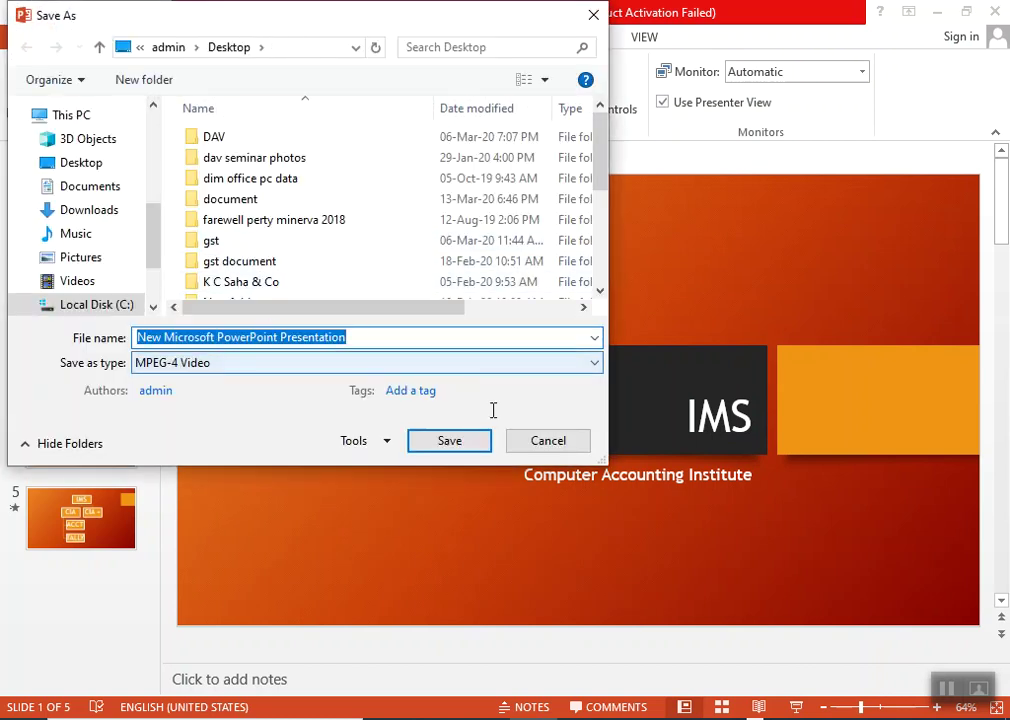
left_click(446, 446)
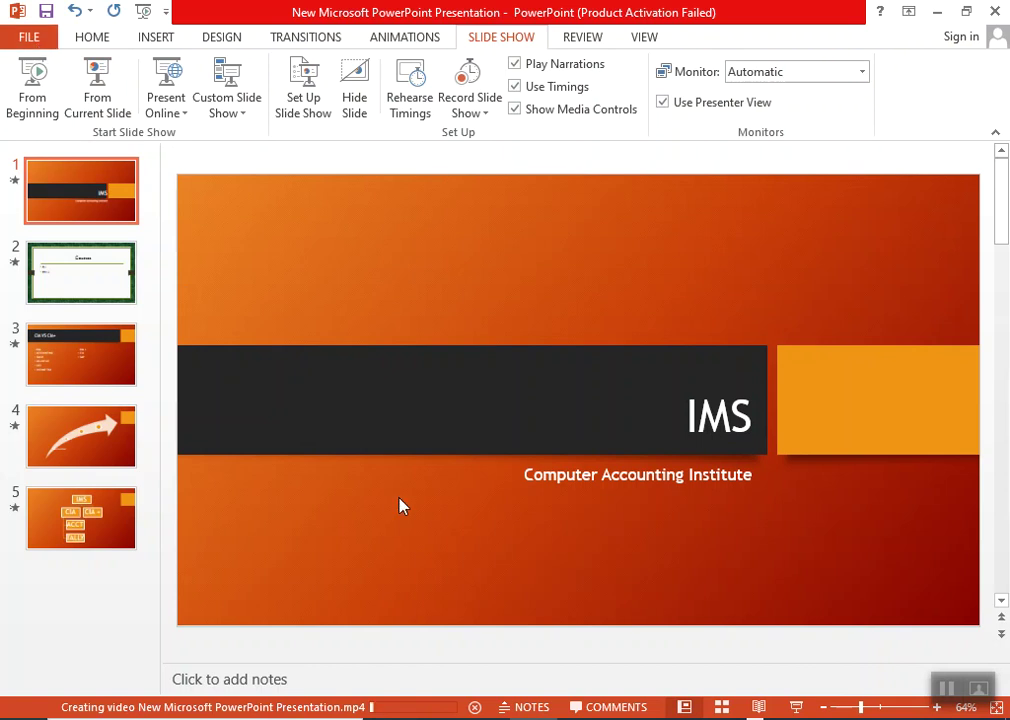
Step: Create Word handouts using the 'Notes next to slides' layout with the Paste option
left_click(28, 38)
left_click(56, 350)
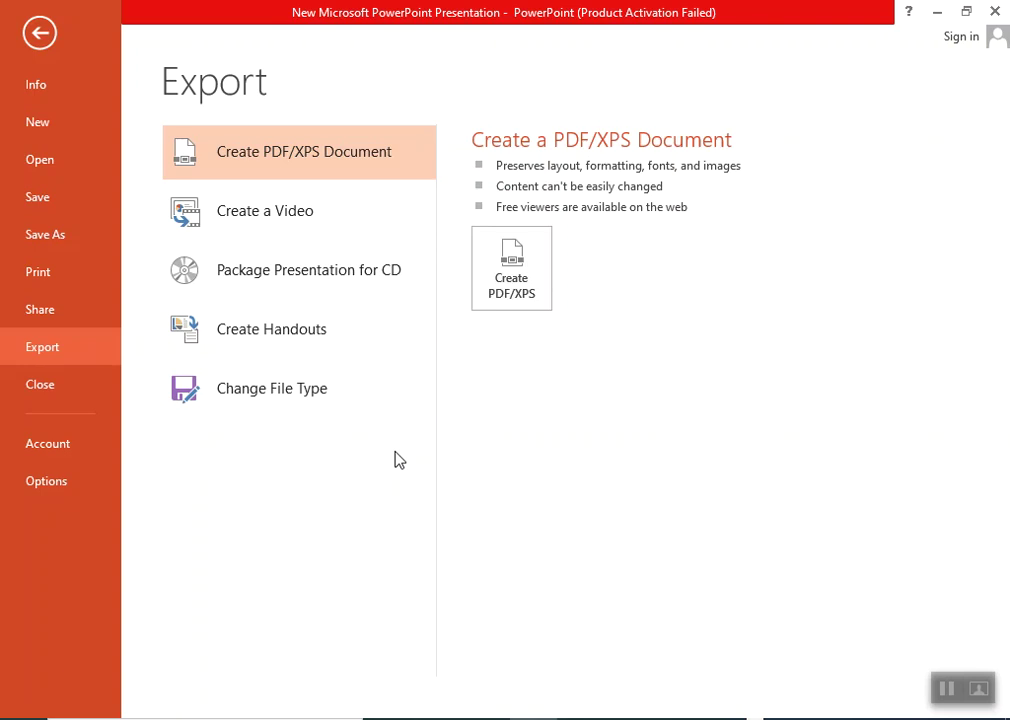
left_click(297, 341)
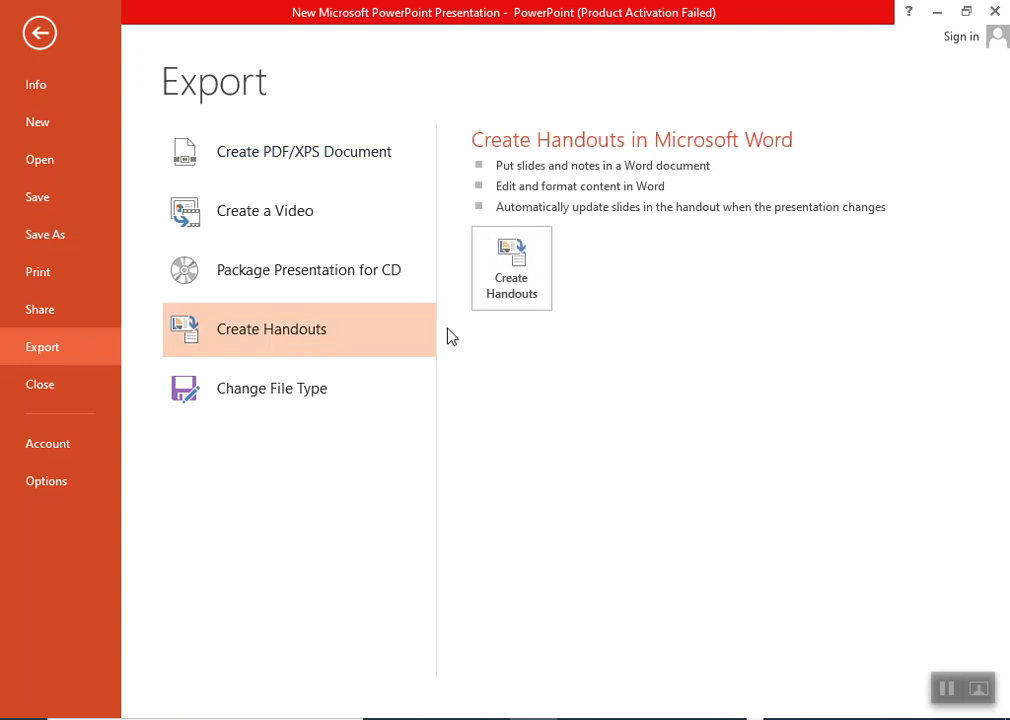
left_click(480, 298)
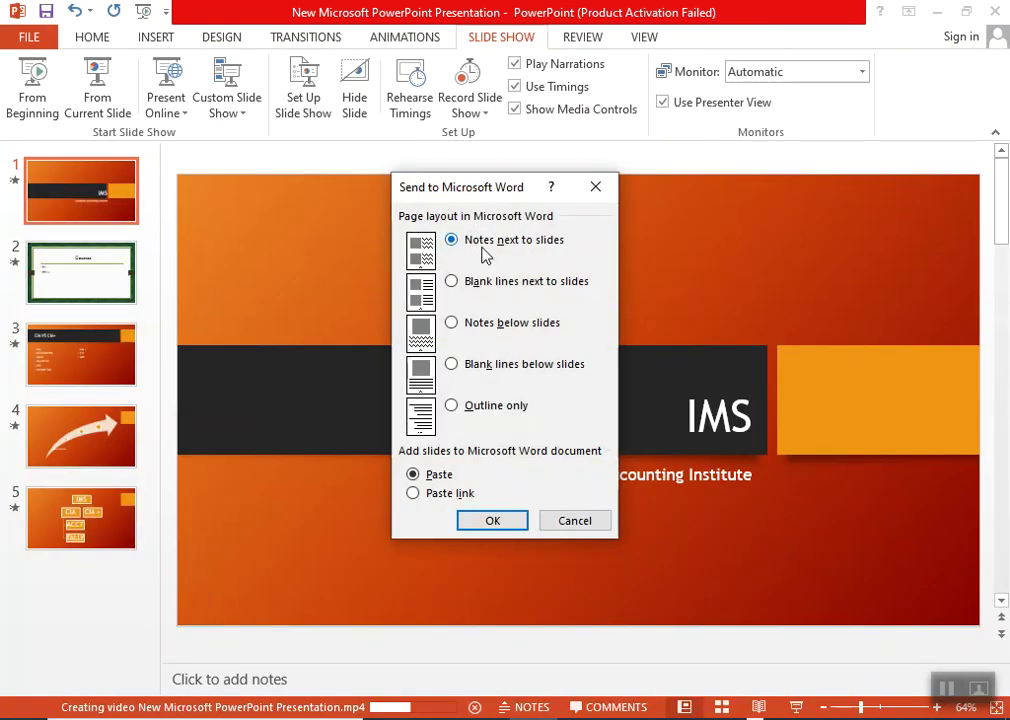
left_click(492, 520)
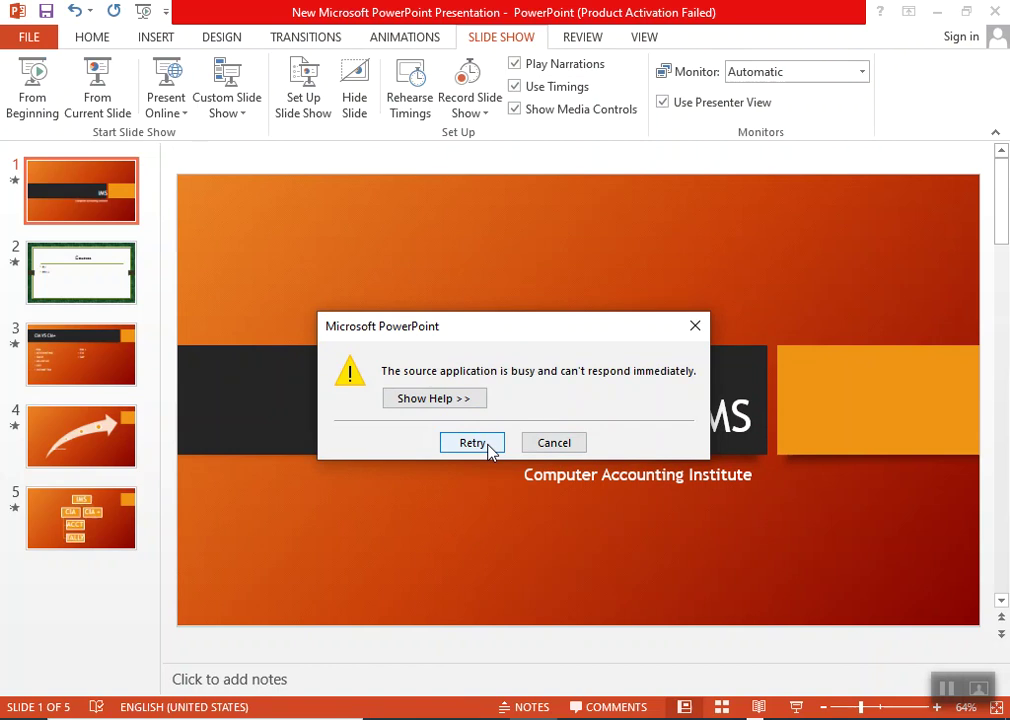
Step: Dismiss the Word busy warning and the failed write-to-Word handout error
left_click(548, 448)
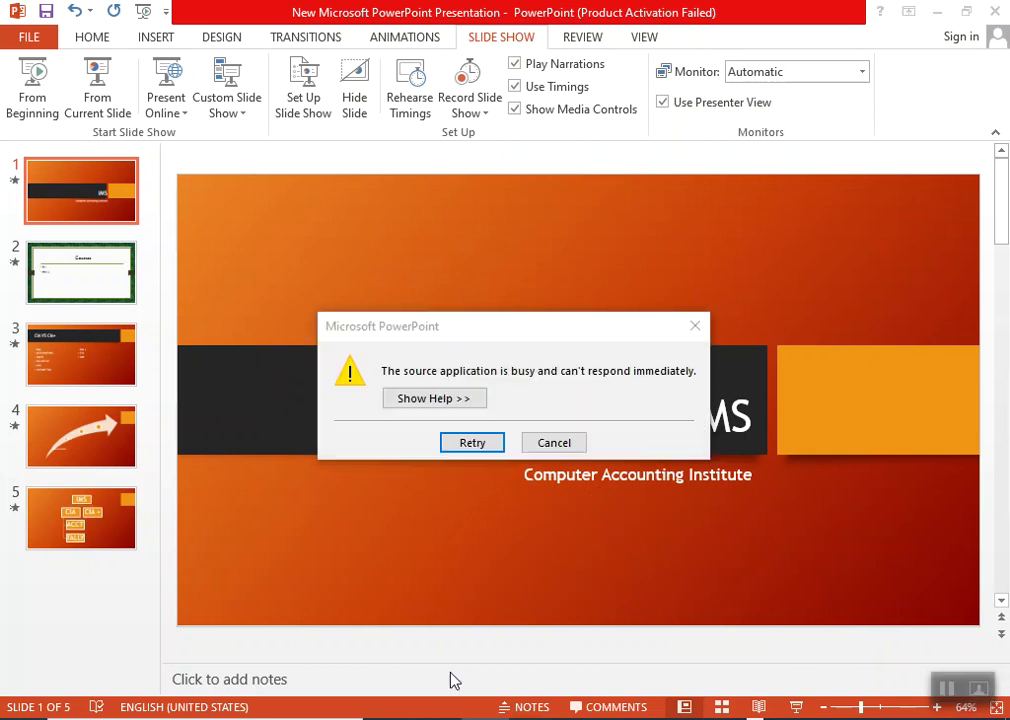
left_click(553, 443)
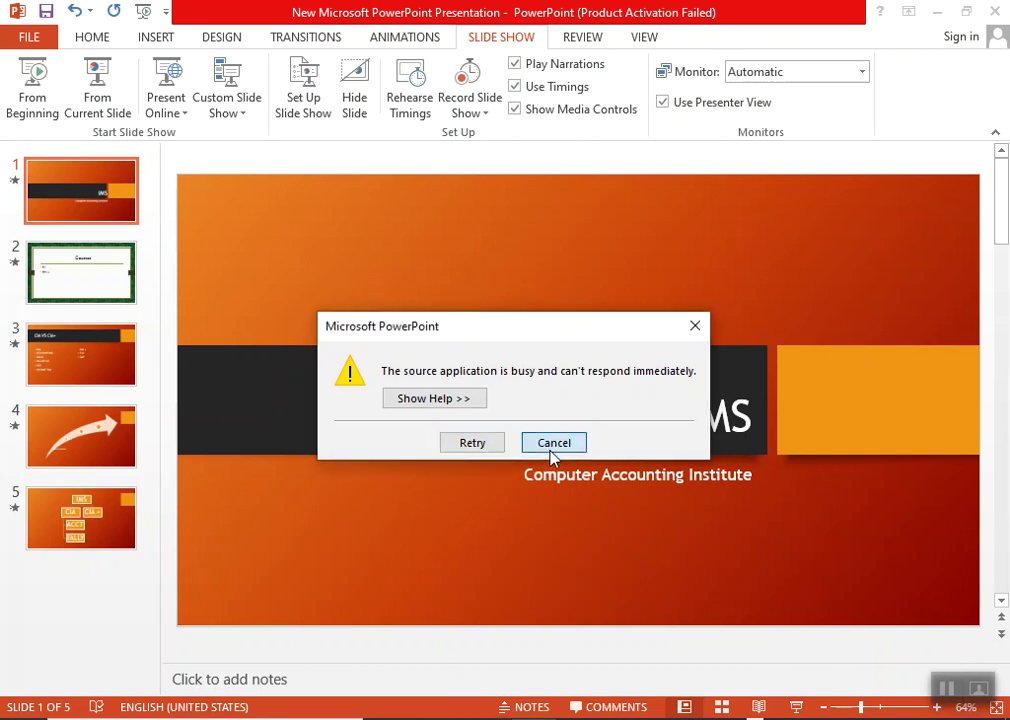
left_click(552, 443)
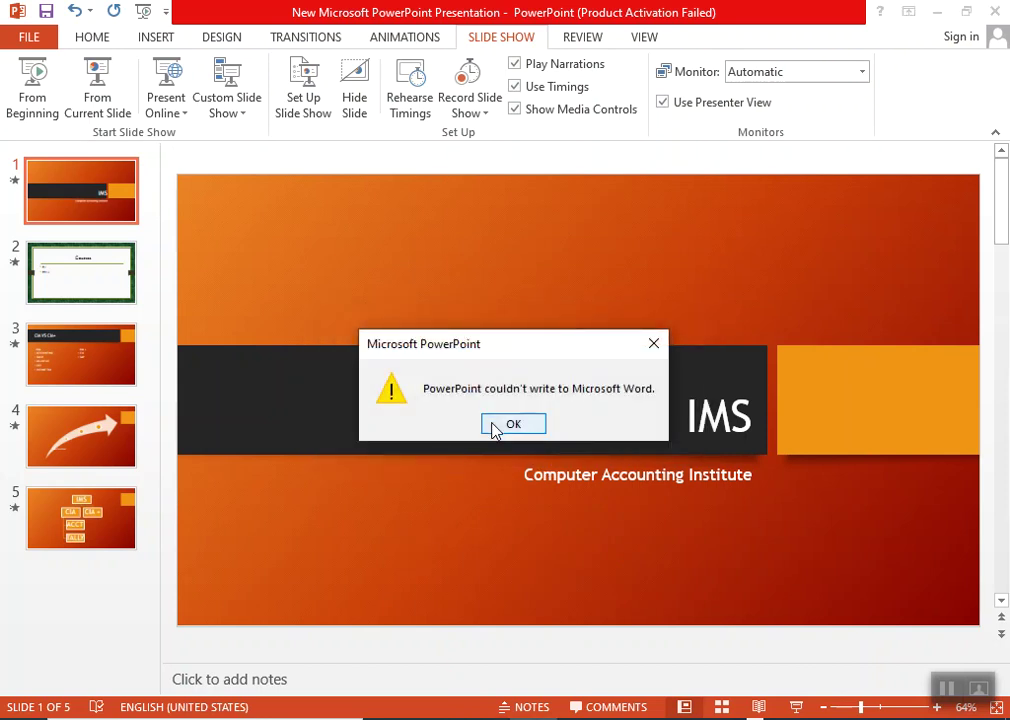
left_click(493, 428)
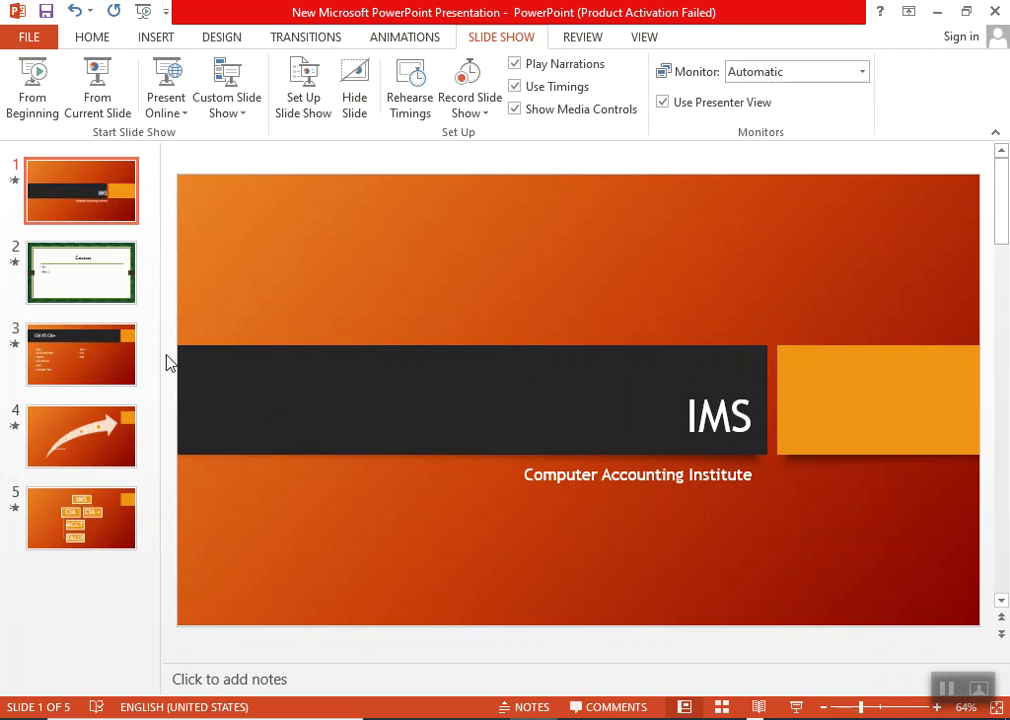
Step: Look at the Export page, return to the slides, then close the presentation, saving changes
left_click(33, 37)
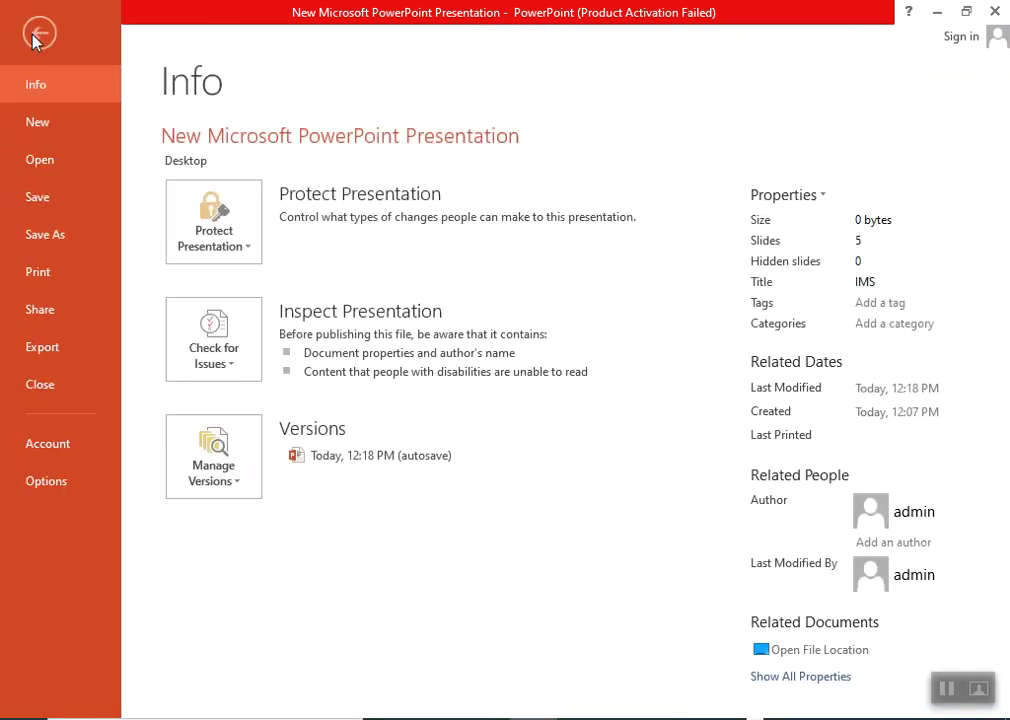
left_click(46, 360)
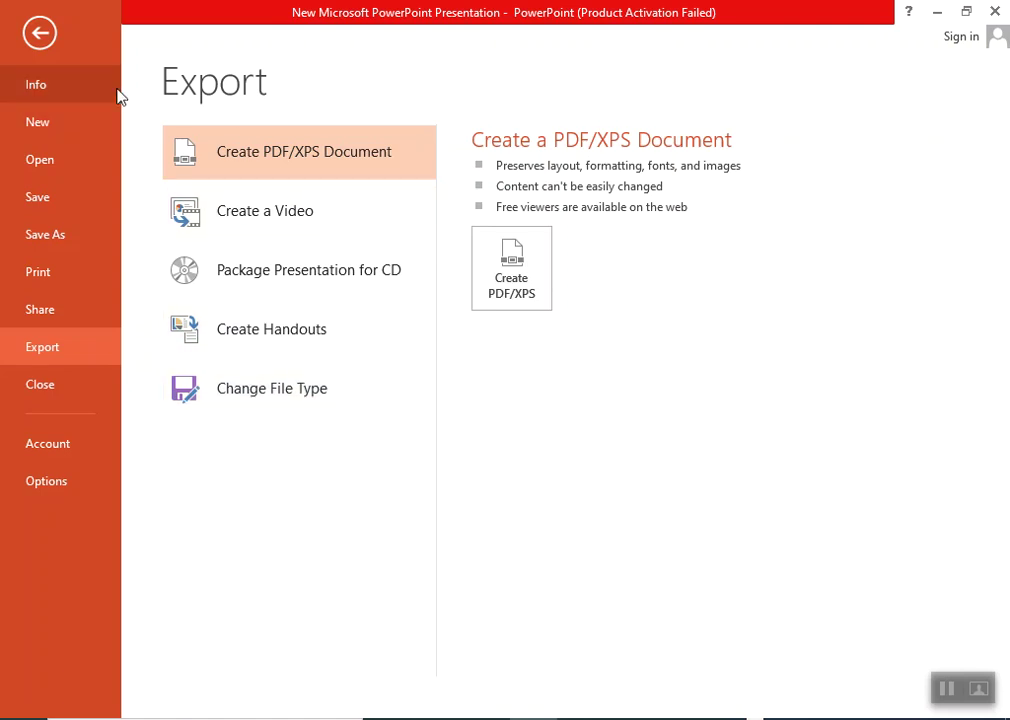
left_click(40, 32)
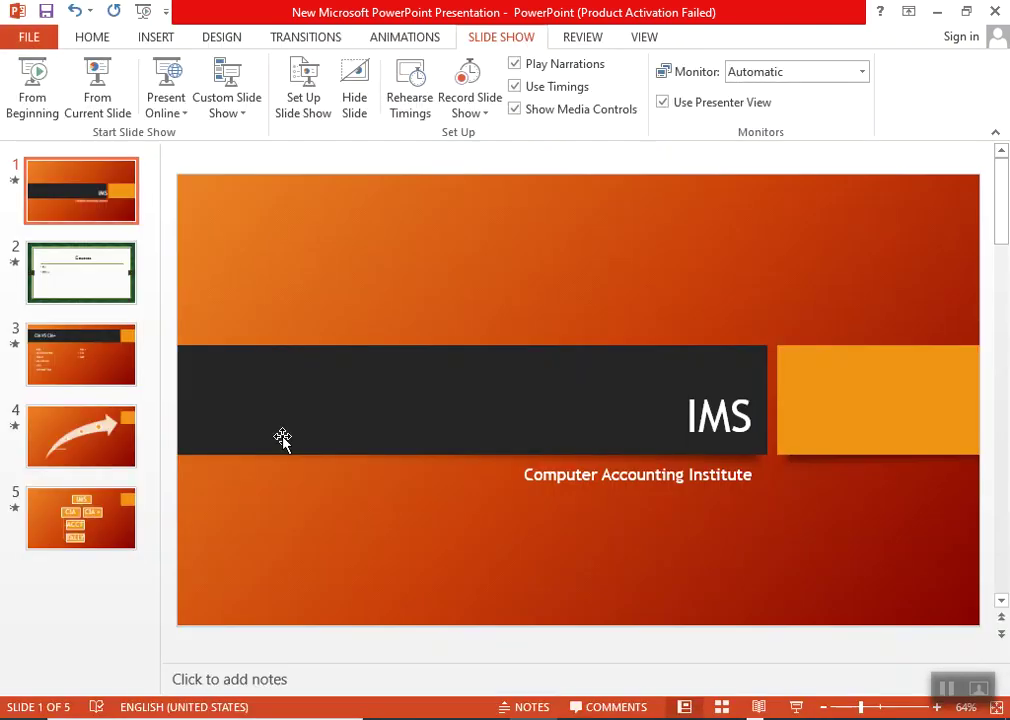
left_click(996, 11)
left_click(445, 408)
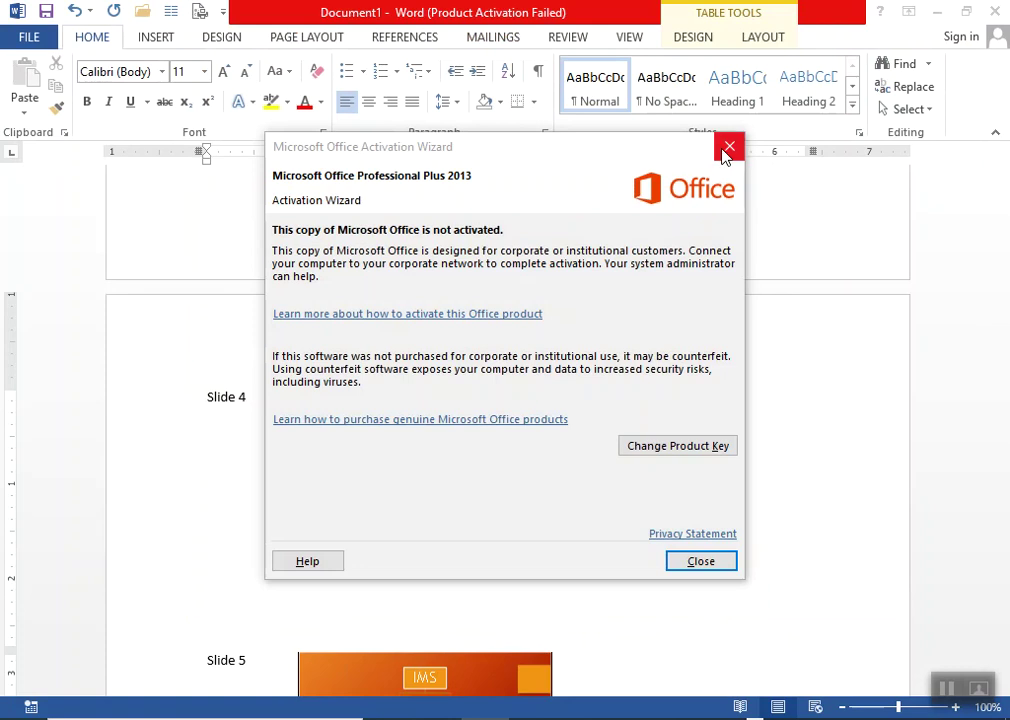
Step: Dismiss the activation notice, review the Document1 handouts, and close Word with Don't Save
left_click(728, 150)
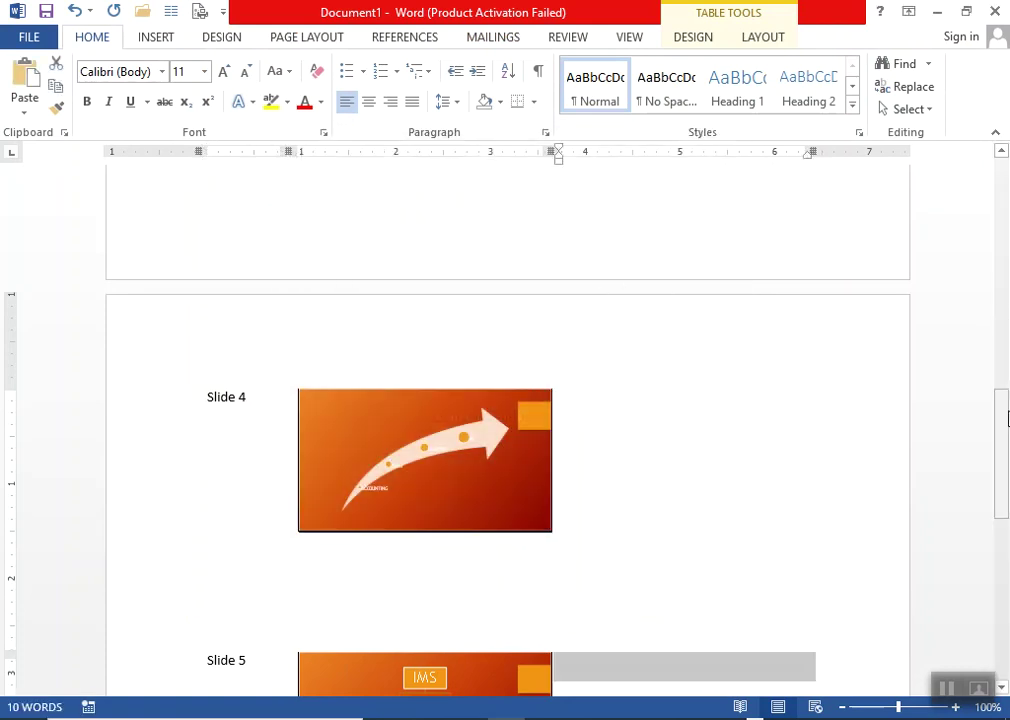
left_click_drag(1007, 420, 1008, 185)
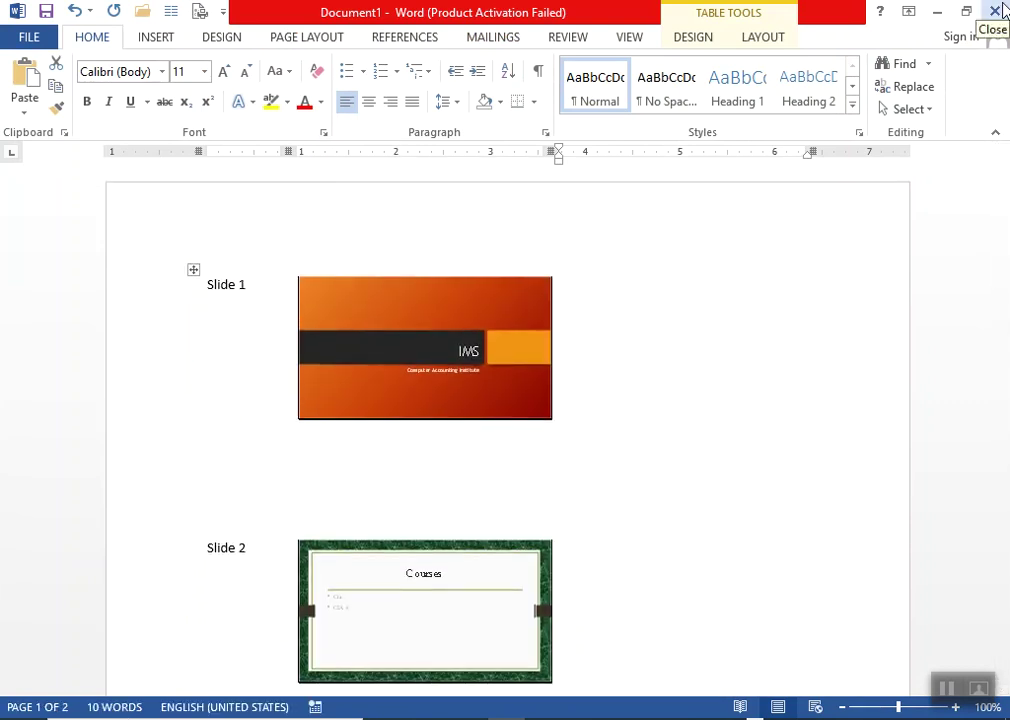
left_click(1000, 11)
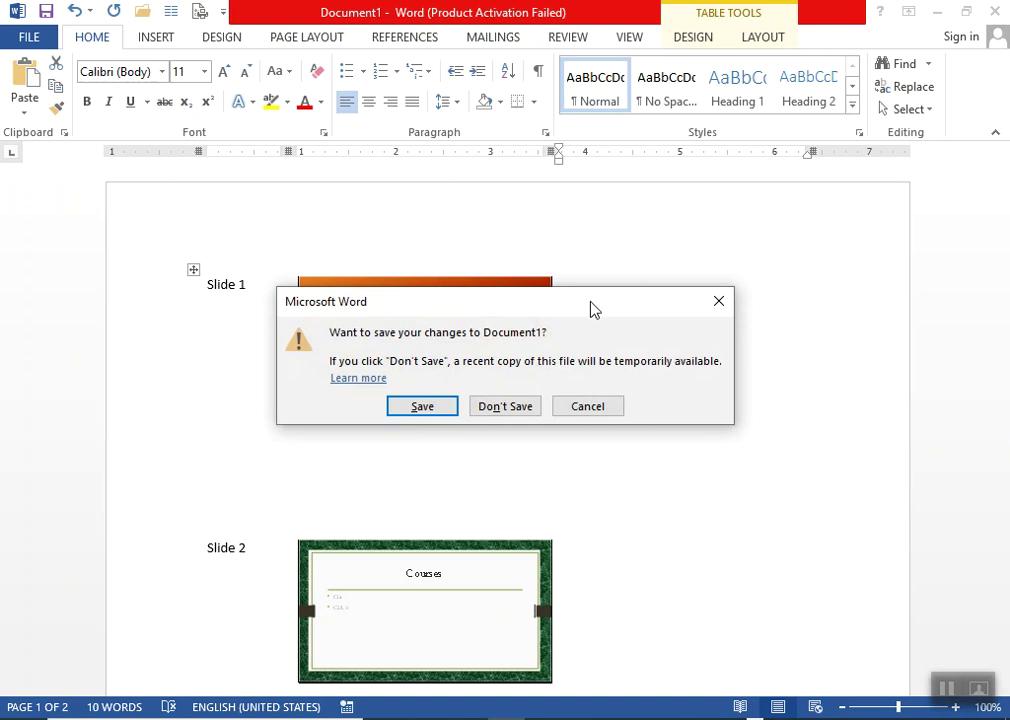
left_click(528, 410)
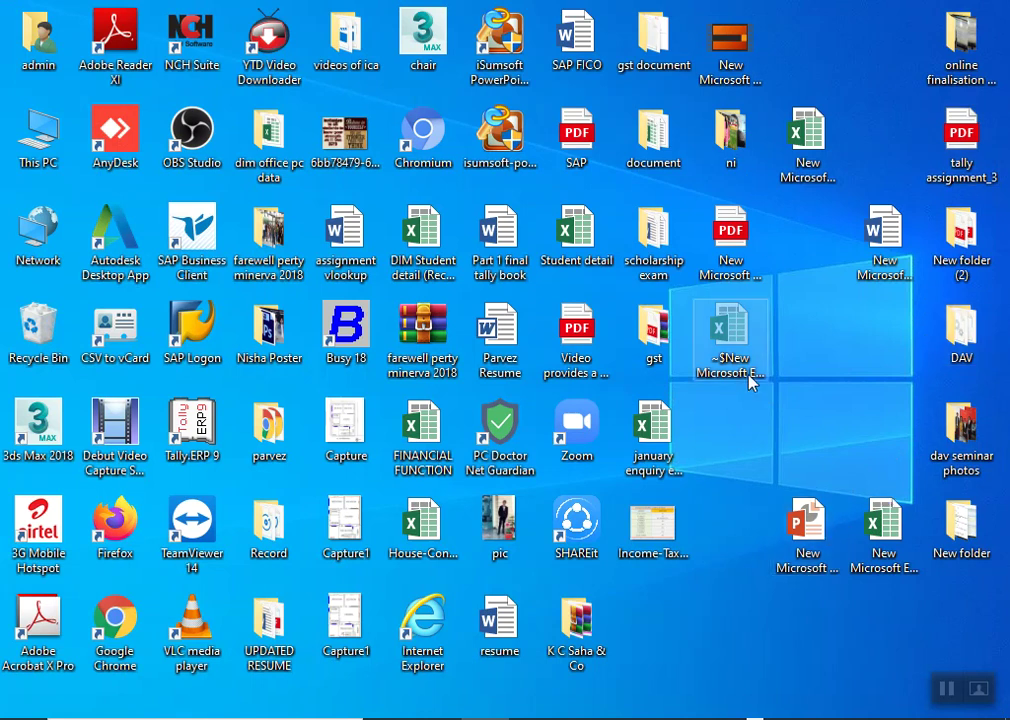
Step: Open the exported MP4 video file from the desktop in Movies & TV
left_click(808, 574)
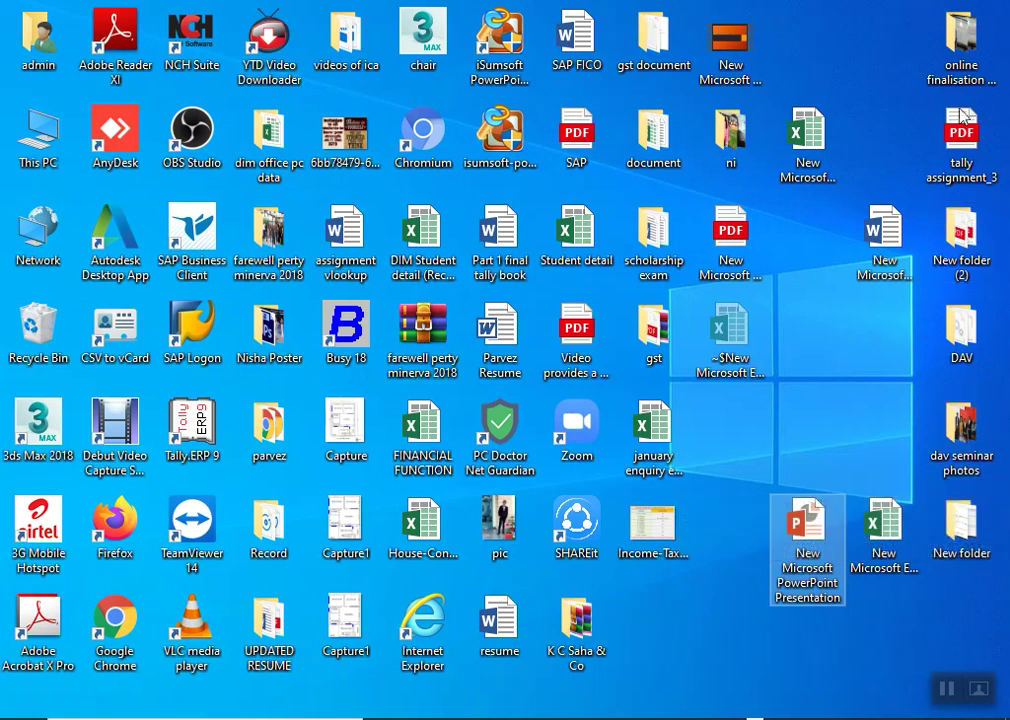
left_click(734, 50)
double_click(734, 48)
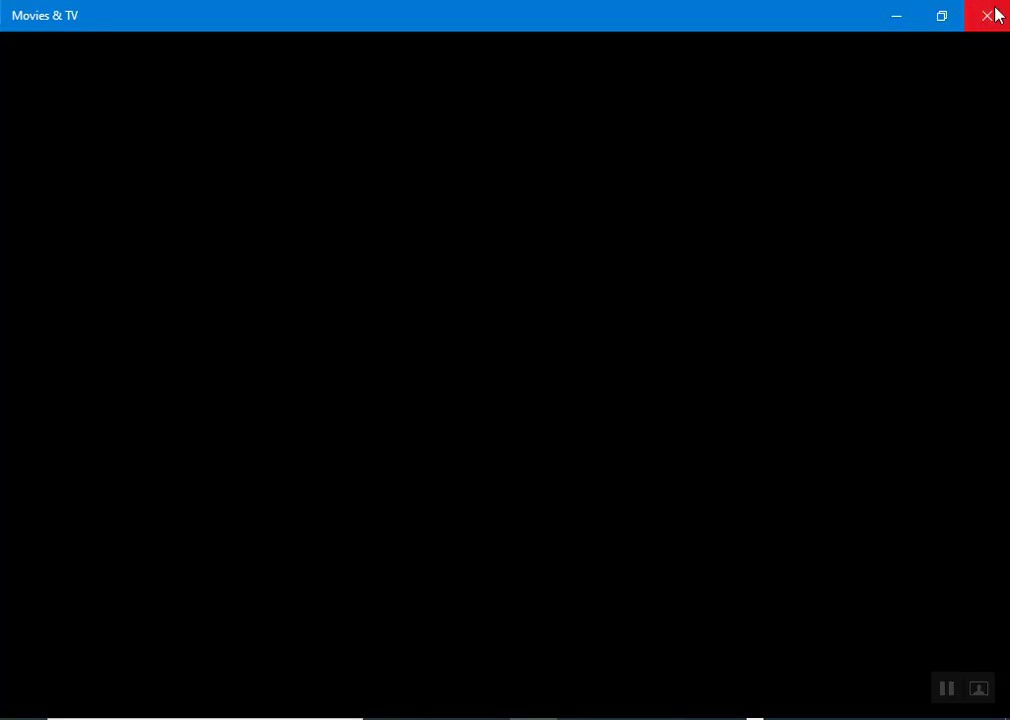
left_click(995, 16)
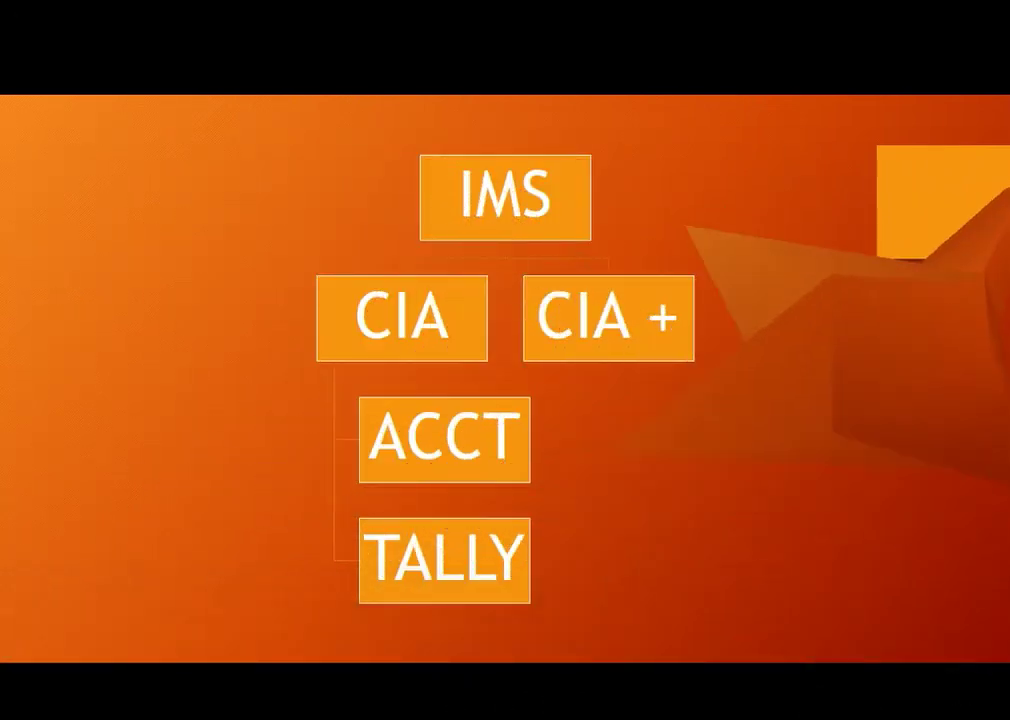
Step: After the video reaches the IMS org chart slide, exit full screen and close Movies & TV
key("Escape")
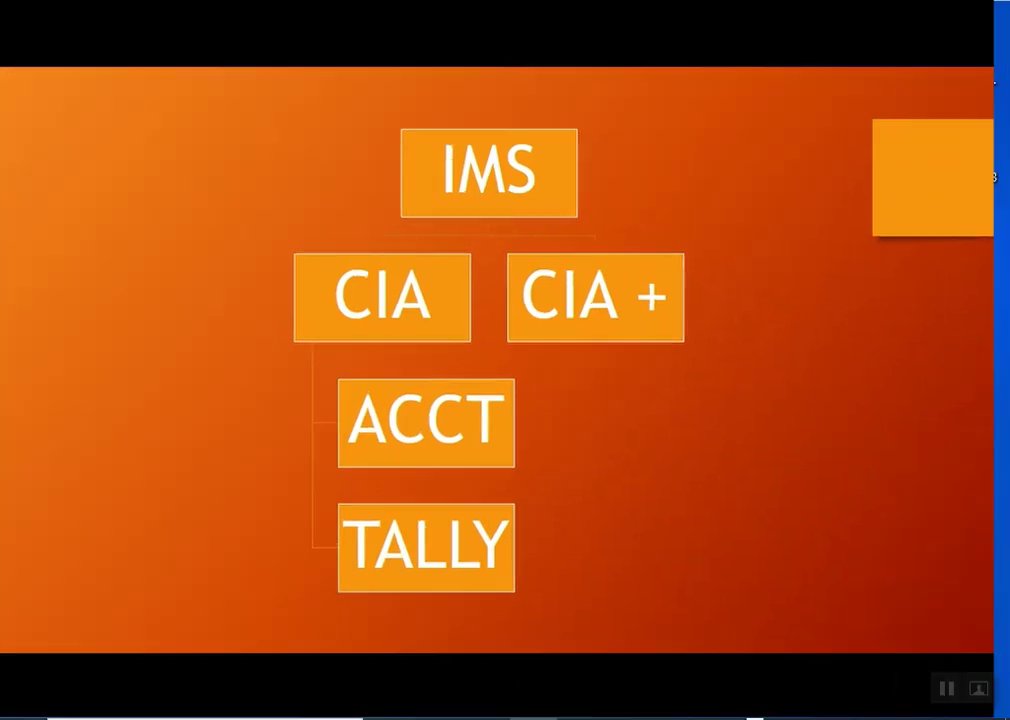
left_click(978, 13)
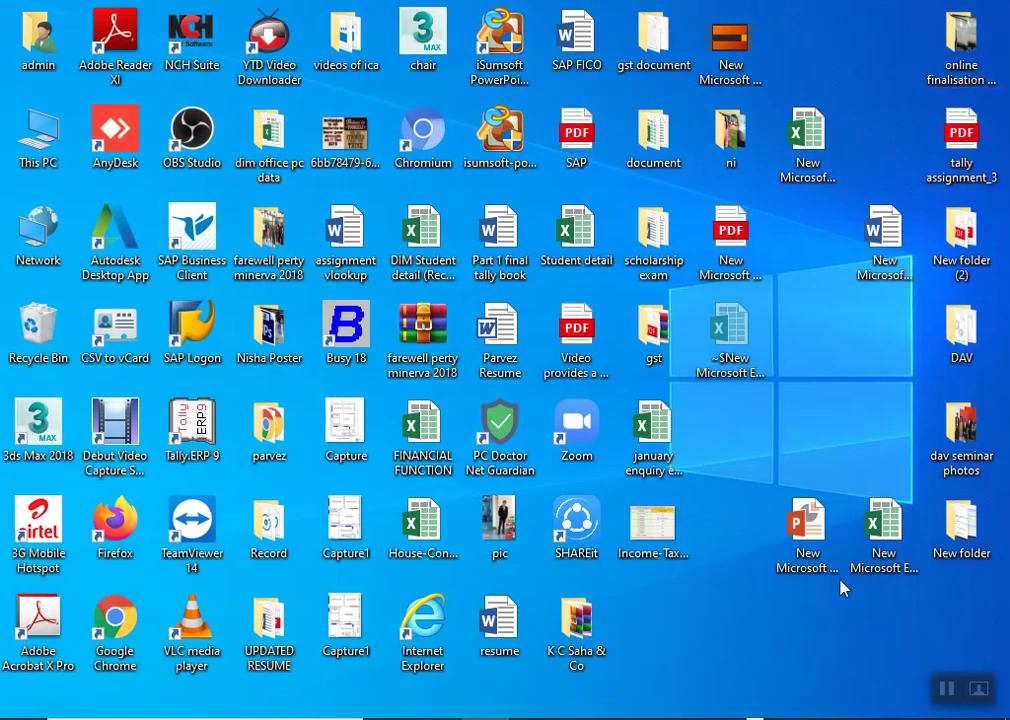
Step: Reopen the IMS presentation from the desktop and close the Office Activation Wizard
double_click(813, 543)
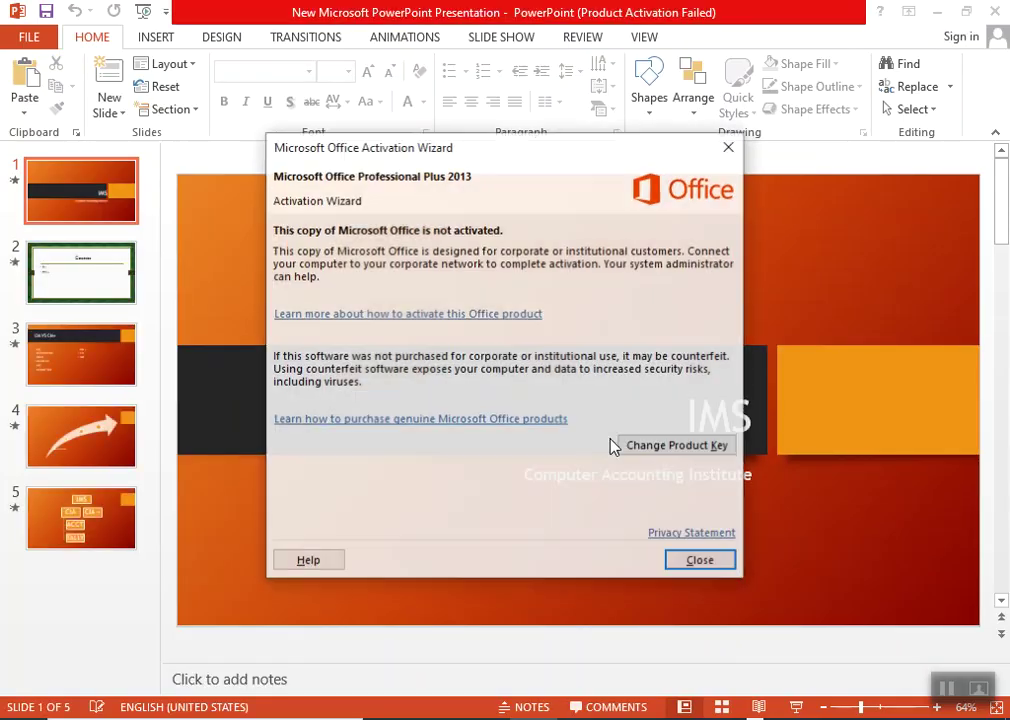
left_click(707, 565)
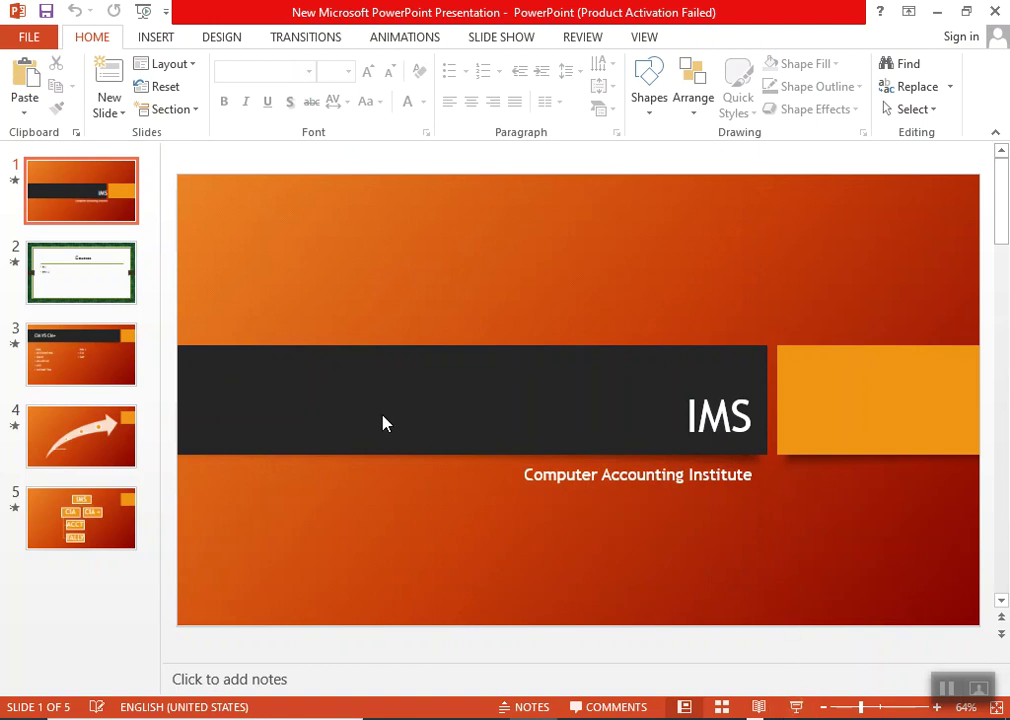
Step: Export the deck via Change File Type as PowerPoint Show 'AAAAA' on the Desktop, then close PowerPoint
left_click(38, 37)
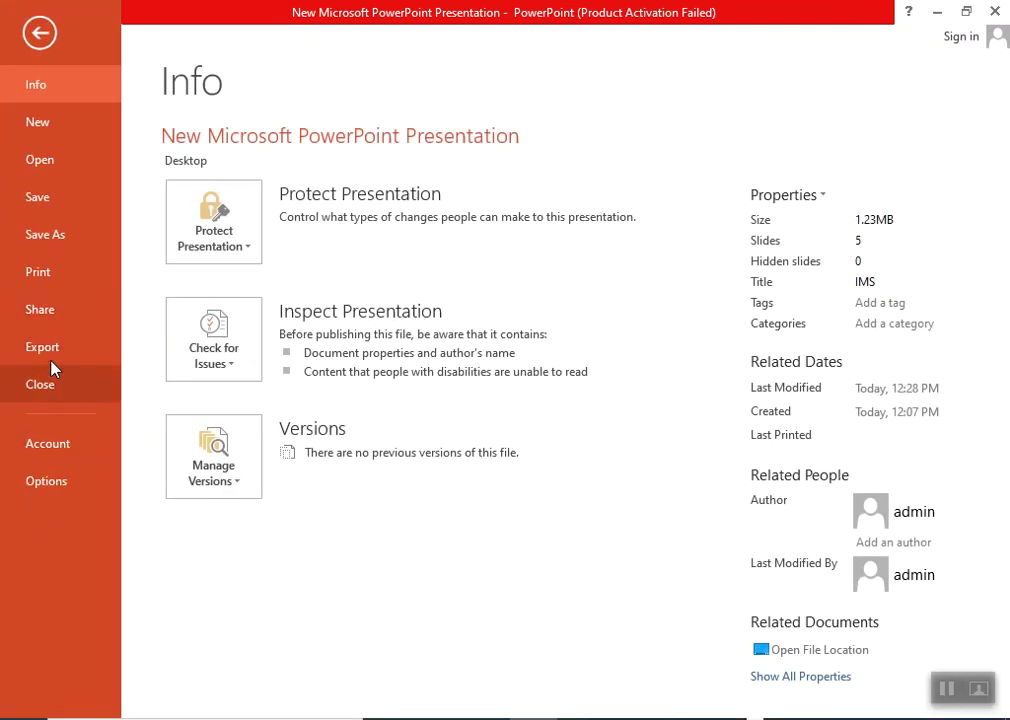
left_click(52, 356)
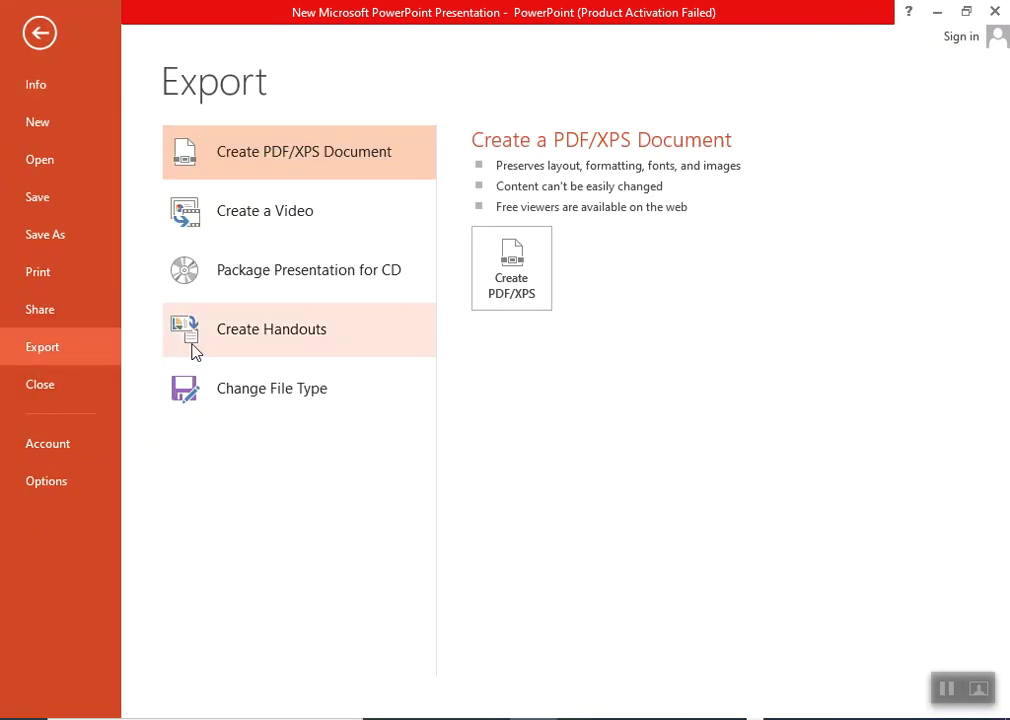
left_click(232, 395)
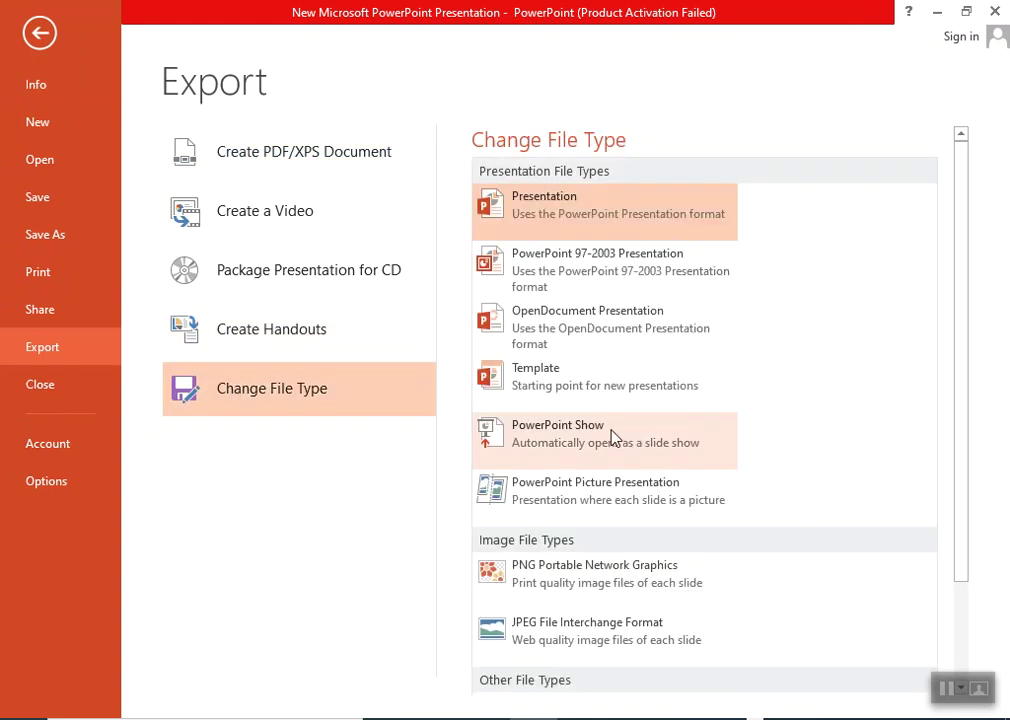
left_click(613, 437)
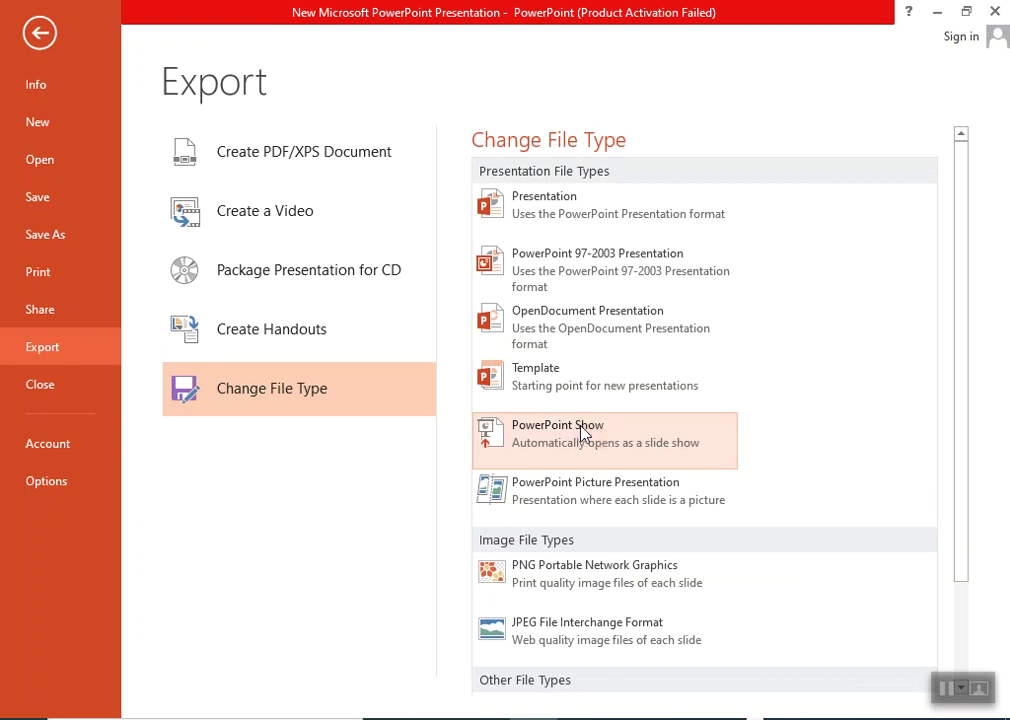
double_click(582, 433)
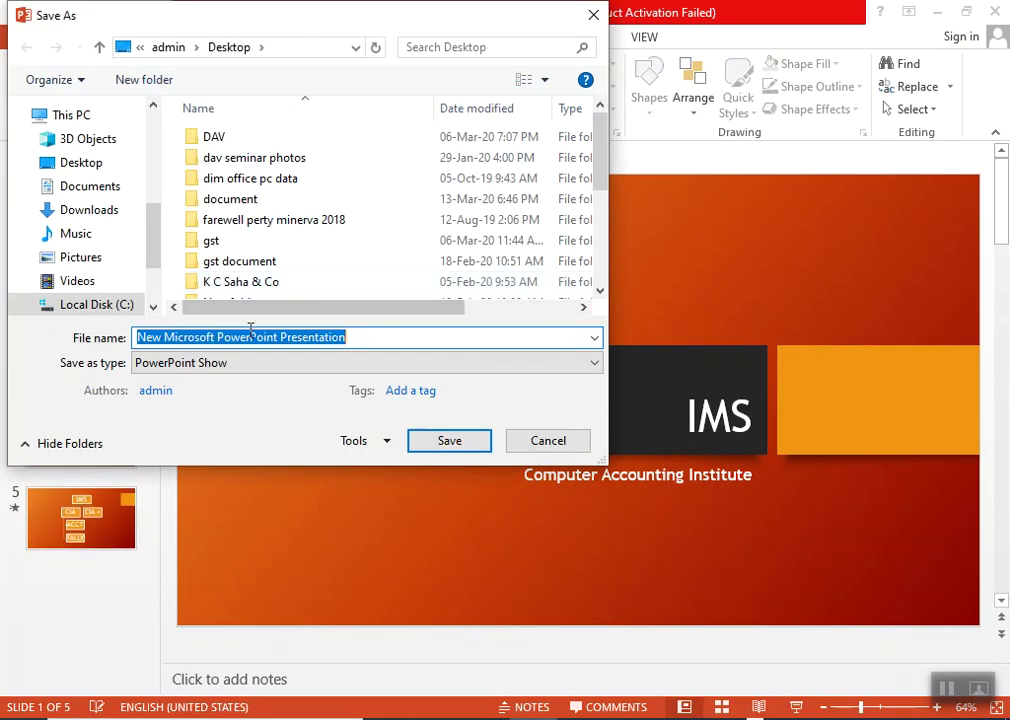
type("AAAAA")
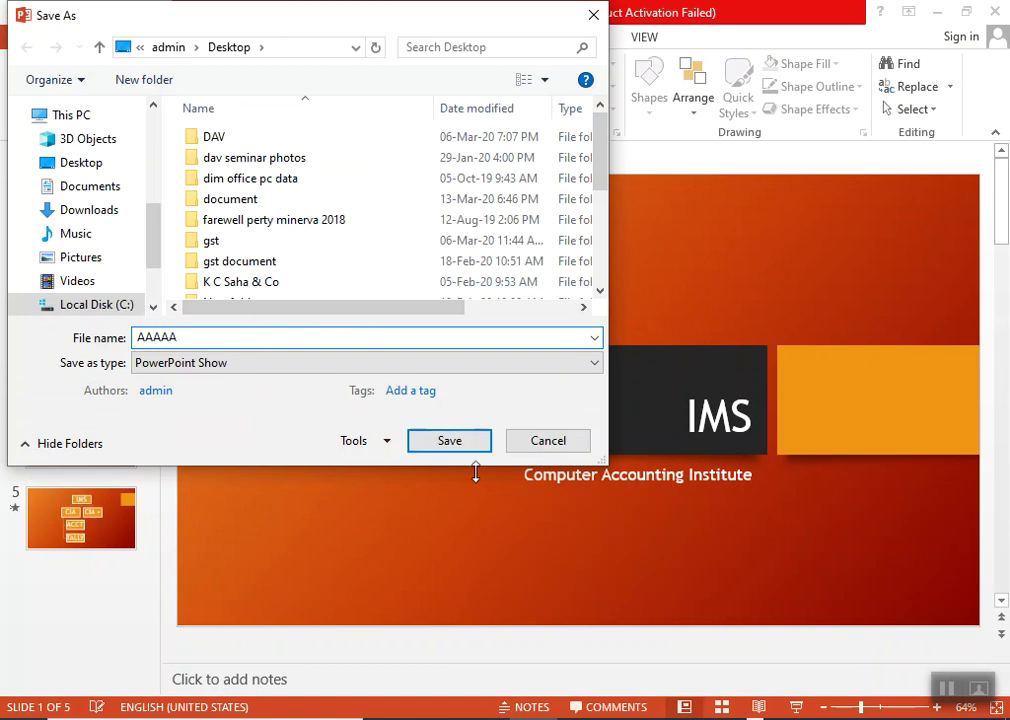
left_click(467, 442)
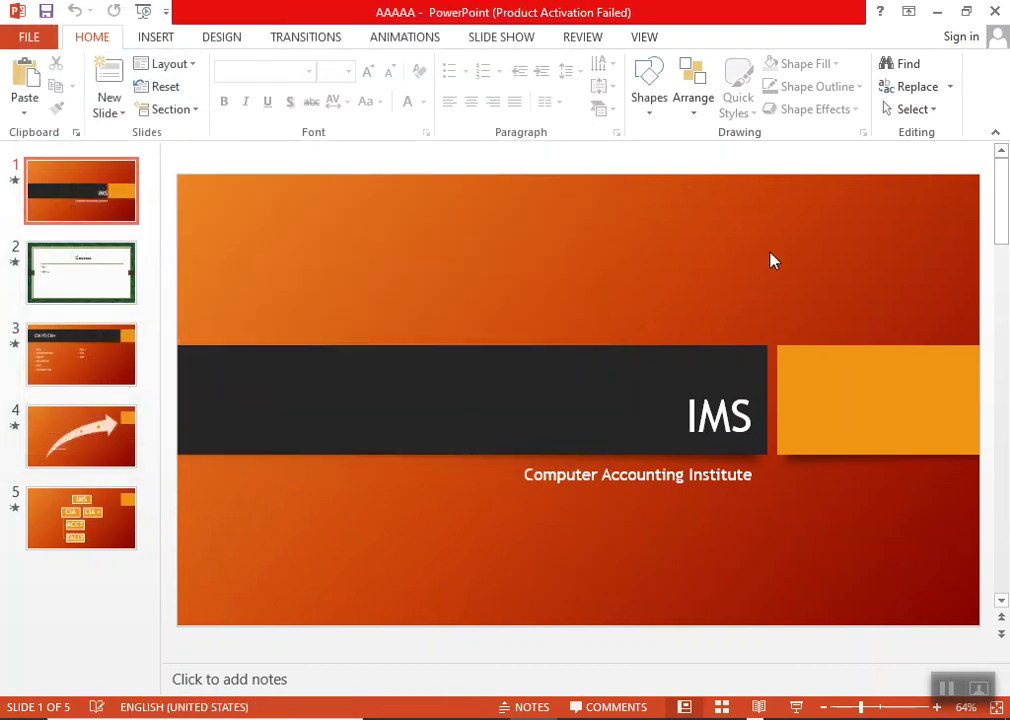
left_click(997, 11)
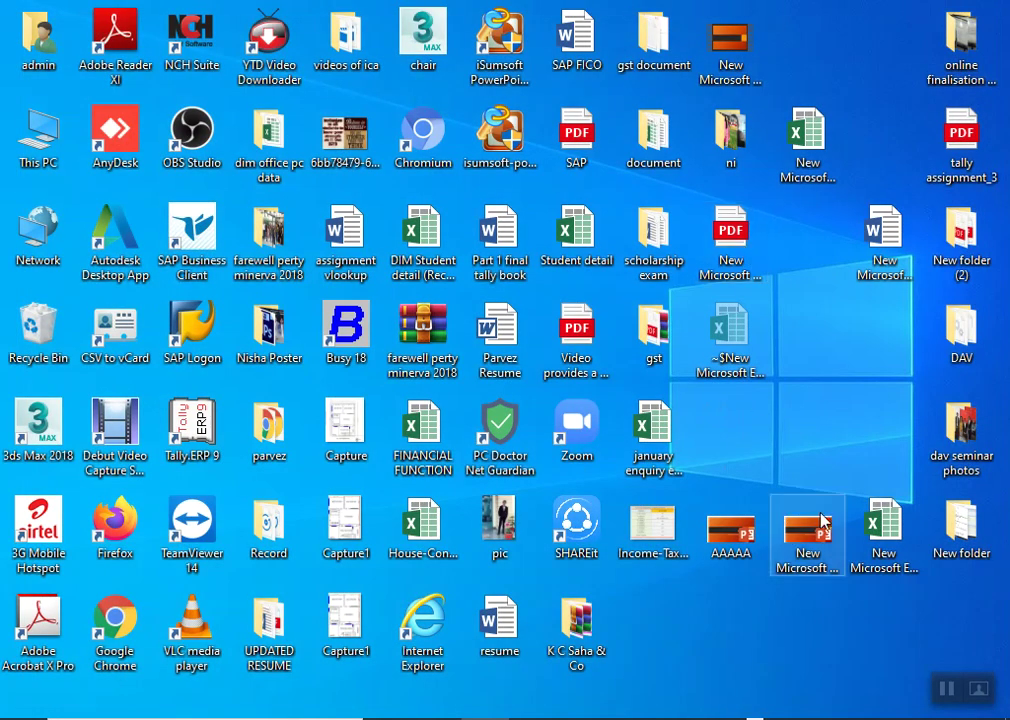
double_click(741, 545)
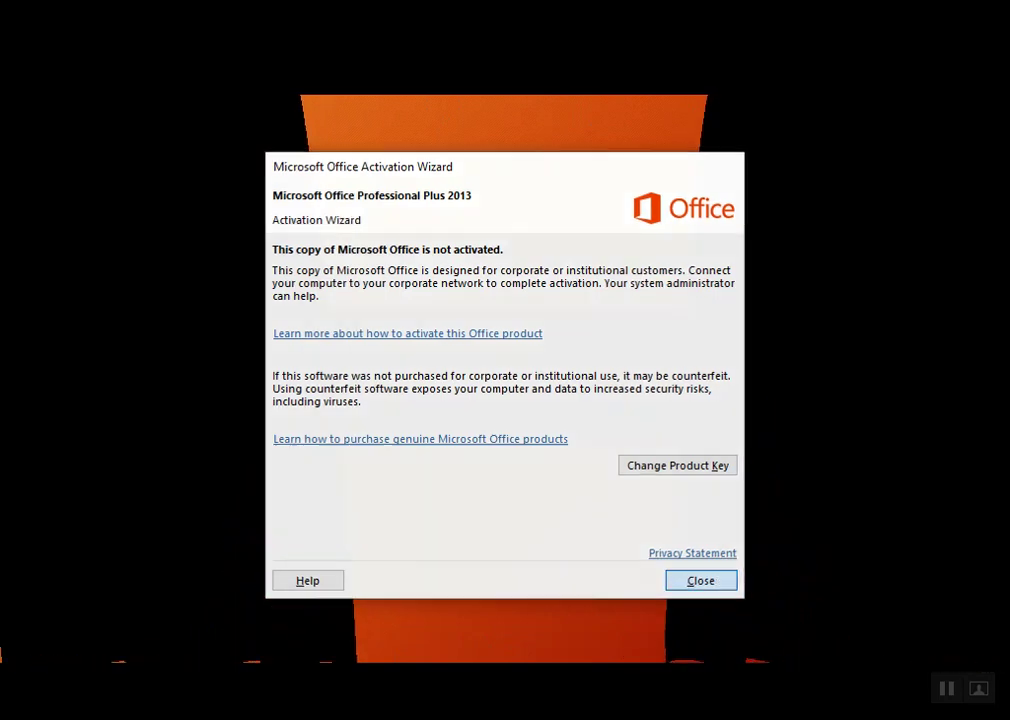
left_click(718, 586)
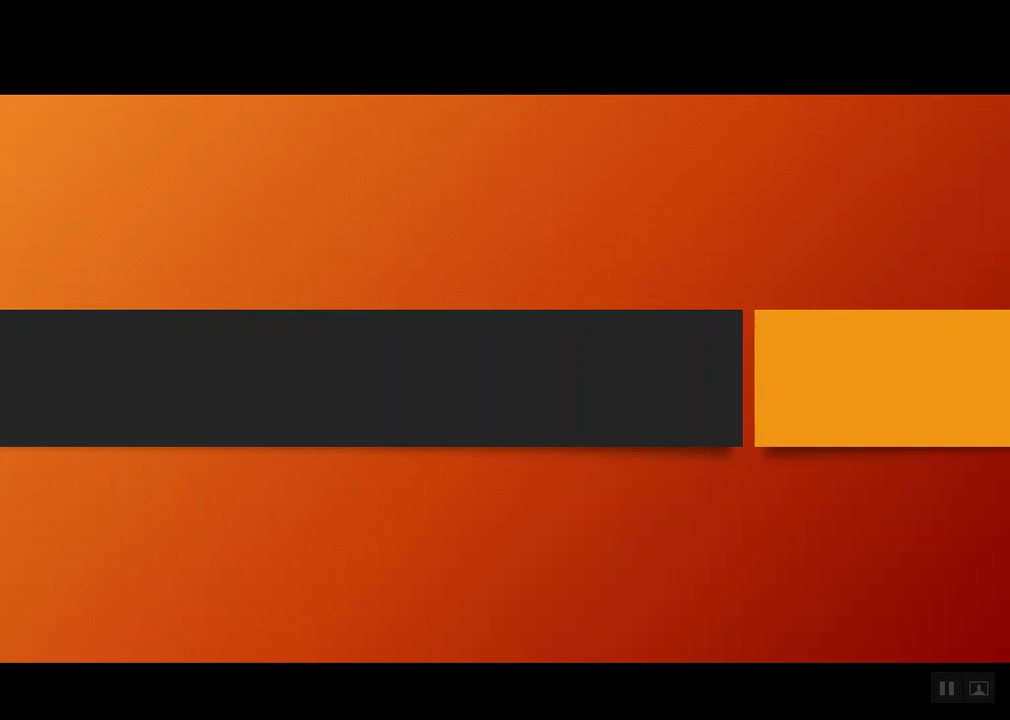
key("Escape")
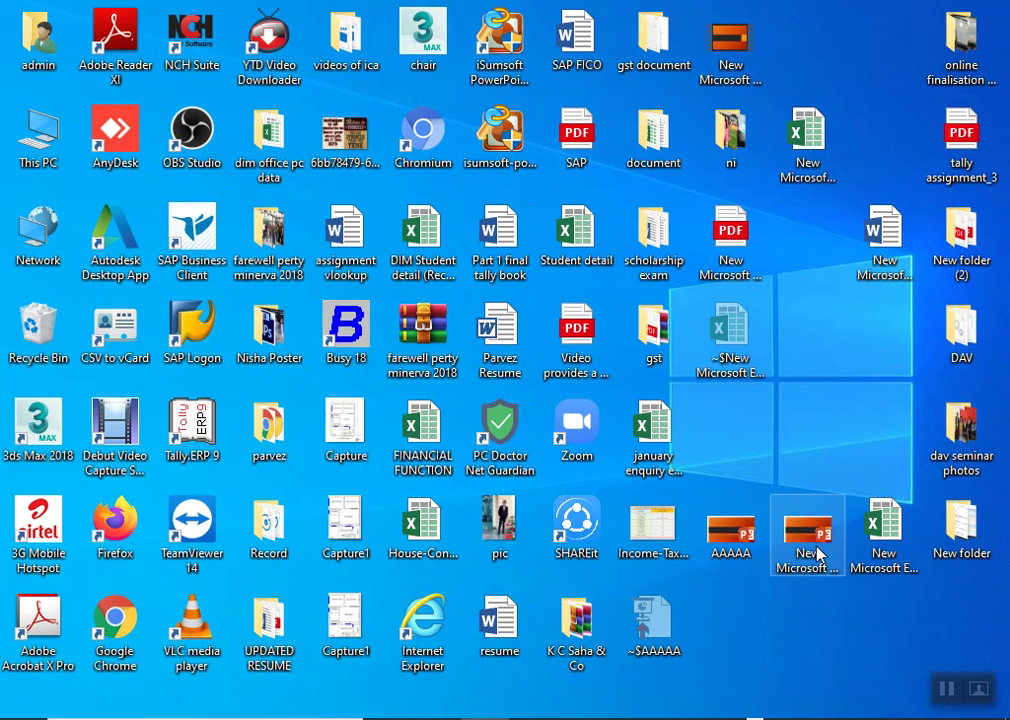